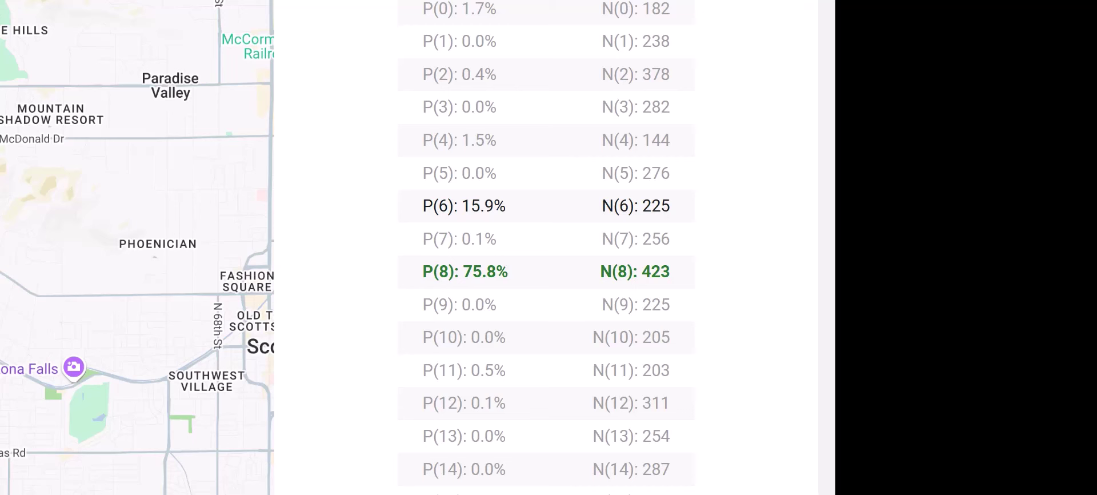
Step: Highlight cluster 8's properties on the map and show the cluster's GLA distribution in the statistics
{"action": "left_click_drag", "start_coordinate": [424, 272], "coordinate": [507, 273]}
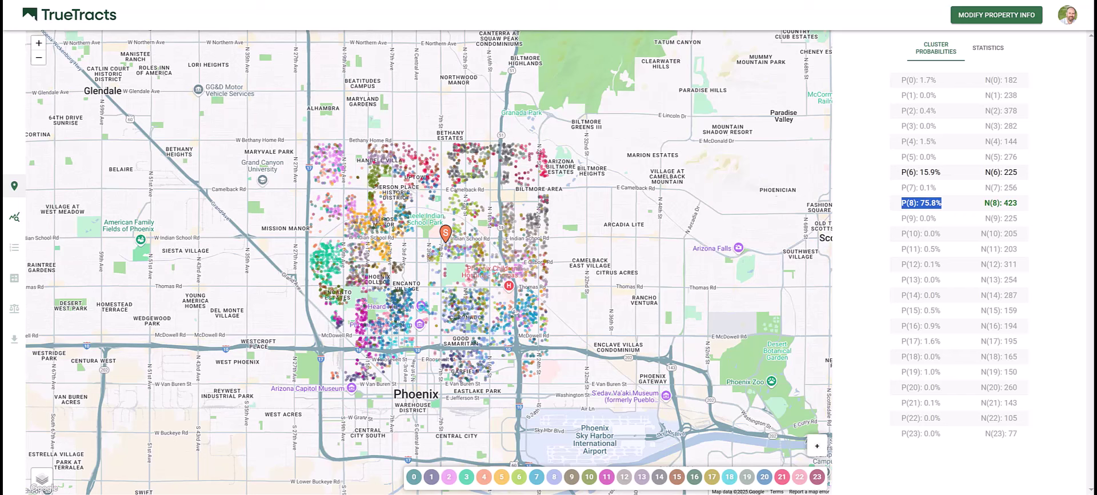
{"action": "left_click", "coordinate": [553, 478]}
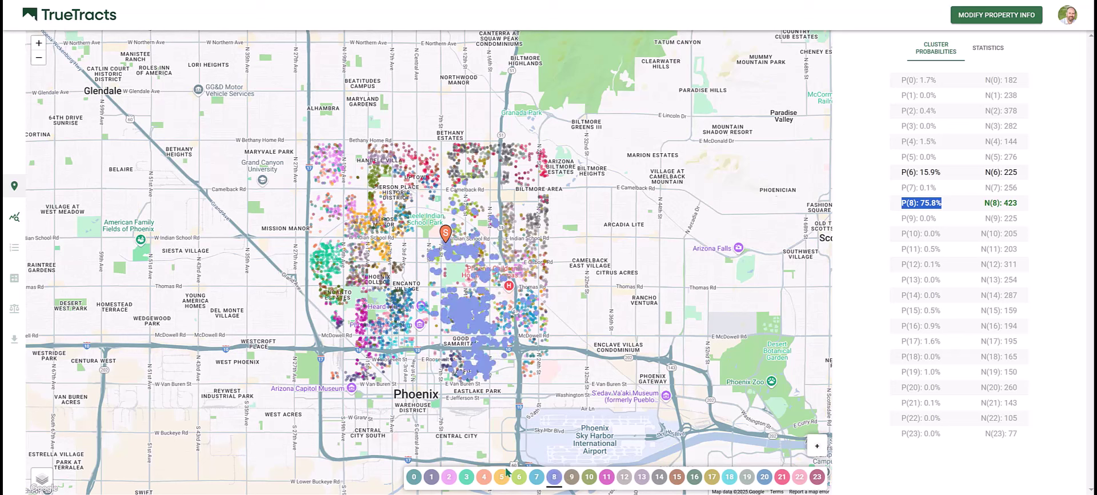
{"action": "left_click", "coordinate": [990, 52]}
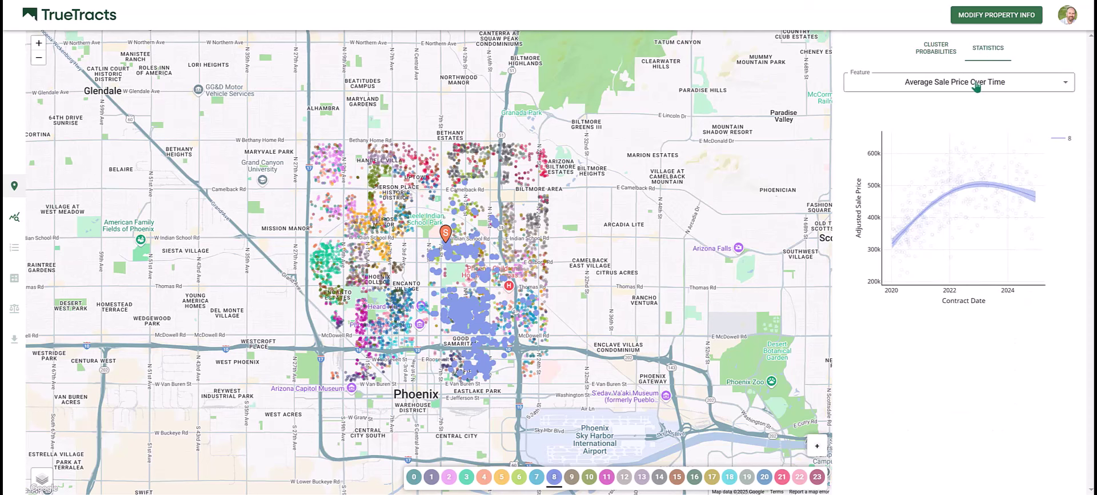
{"action": "left_click", "coordinate": [942, 85]}
{"action": "left_click", "coordinate": [917, 109]}
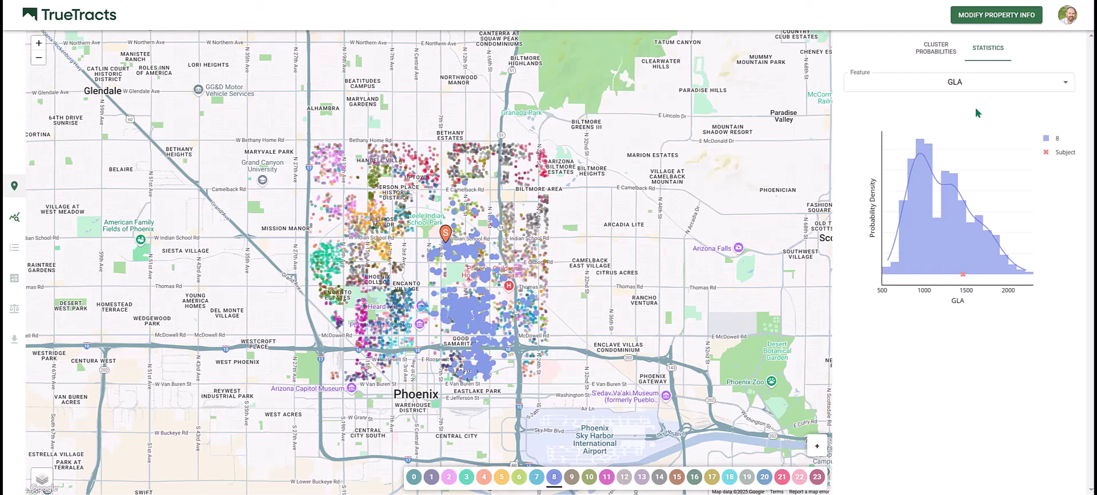
Step: Review cluster 8's other feature distributions, including Lot Sqft, Bedrooms and Stories, and return to the cluster probabilities
{"action": "key", "text": "Down"}
{"action": "key", "text": "Down"}
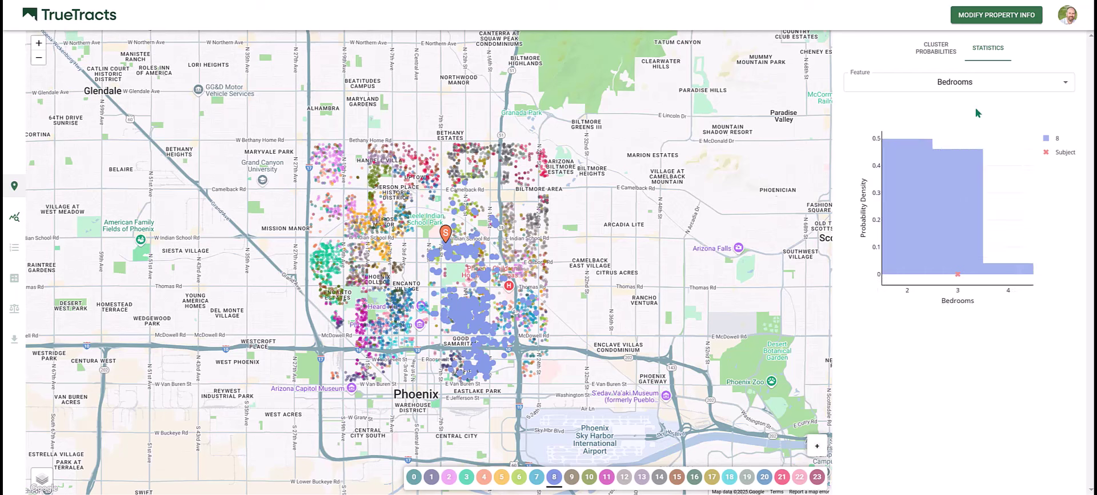
{"action": "key", "text": "Up"}
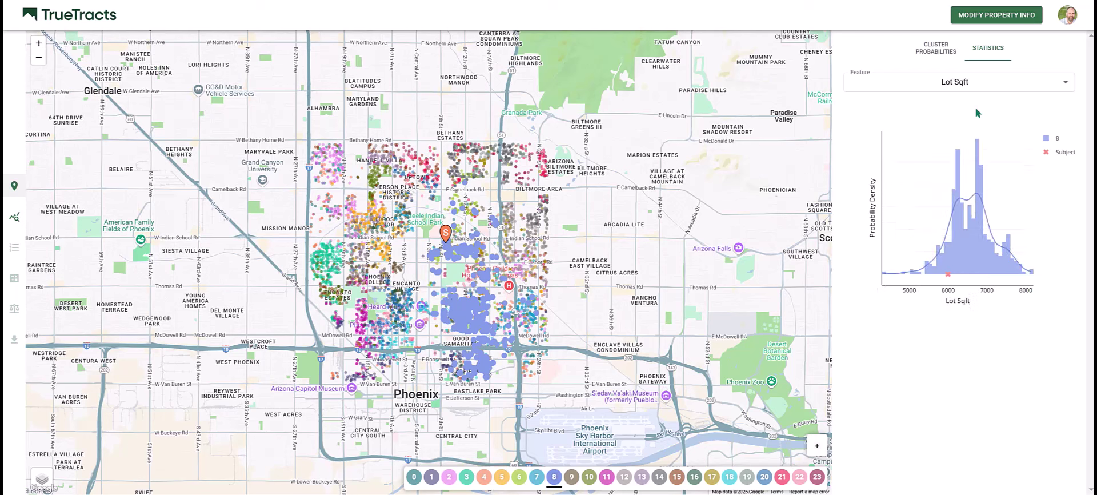
{"action": "key", "text": "Down"}
{"action": "key", "text": "Up"}
{"action": "key", "text": "Up"}
{"action": "key", "text": "Down"}
{"action": "key", "text": "Down"}
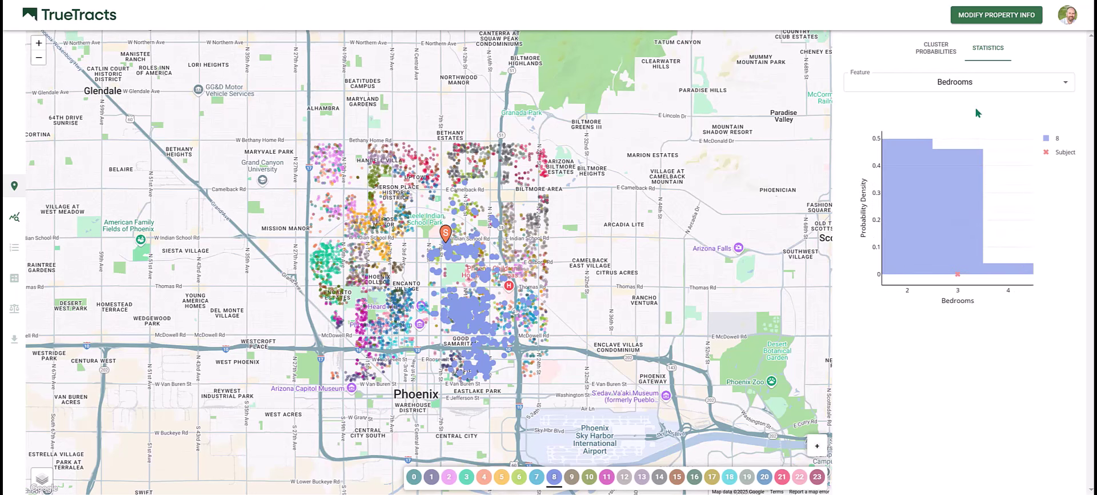
{"action": "key", "text": "Down"}
{"action": "key", "text": "Down"}
{"action": "key", "text": "Down"}
{"action": "key", "text": "Down"}
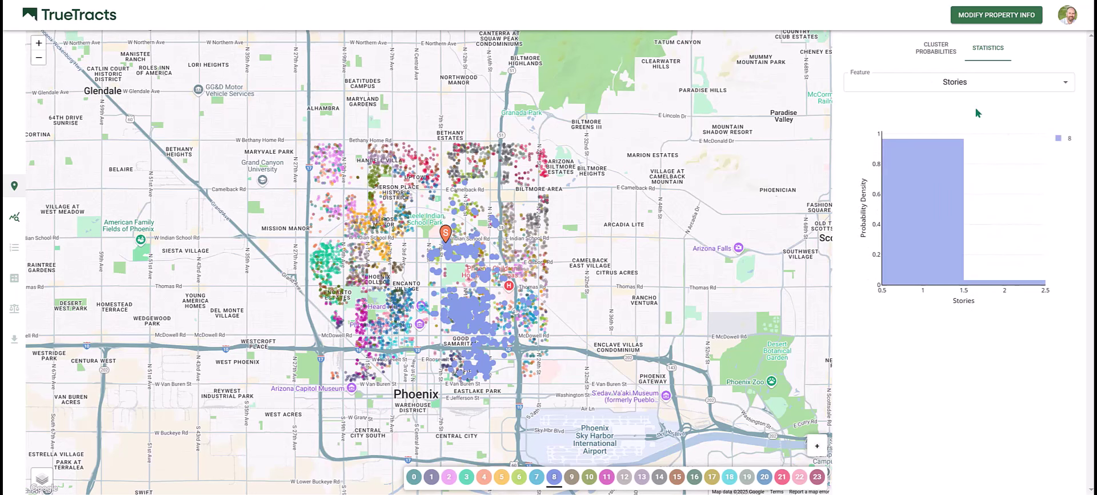
{"action": "key", "text": "Down"}
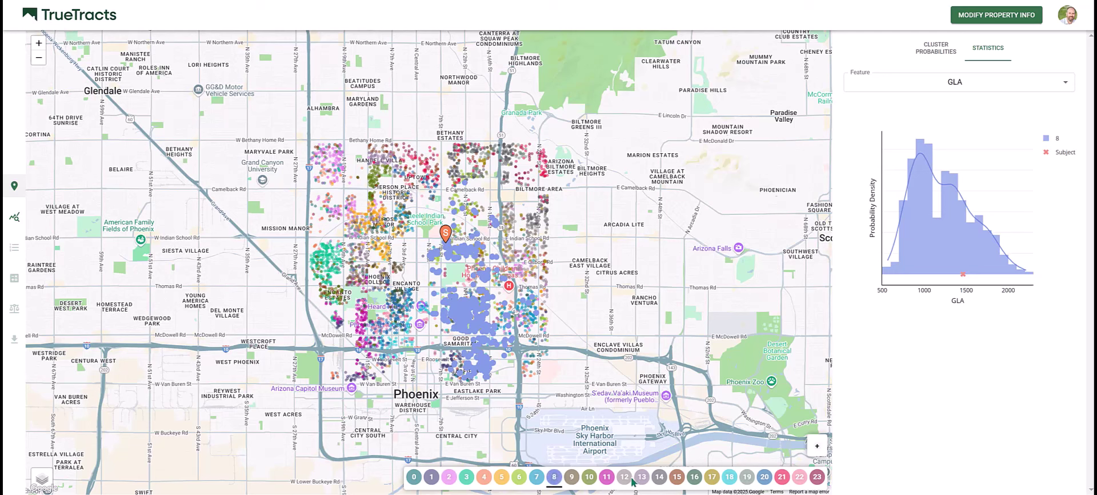
{"action": "left_click", "coordinate": [935, 48]}
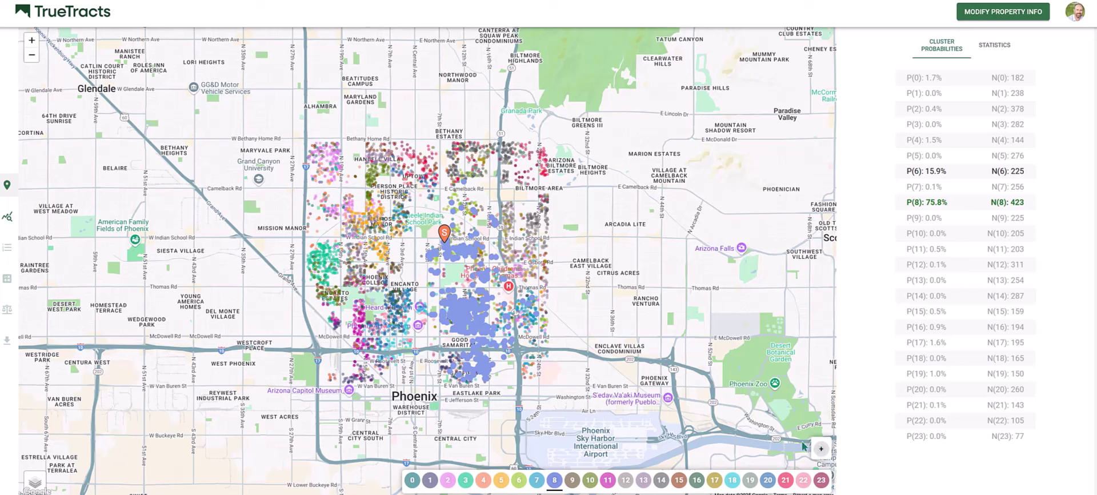
Step: Draw a closed six-corner custom cluster boundary around the subject, from Camelback Rd south to the freeway beyond Good Samaritan
{"action": "left_click", "coordinate": [822, 451]}
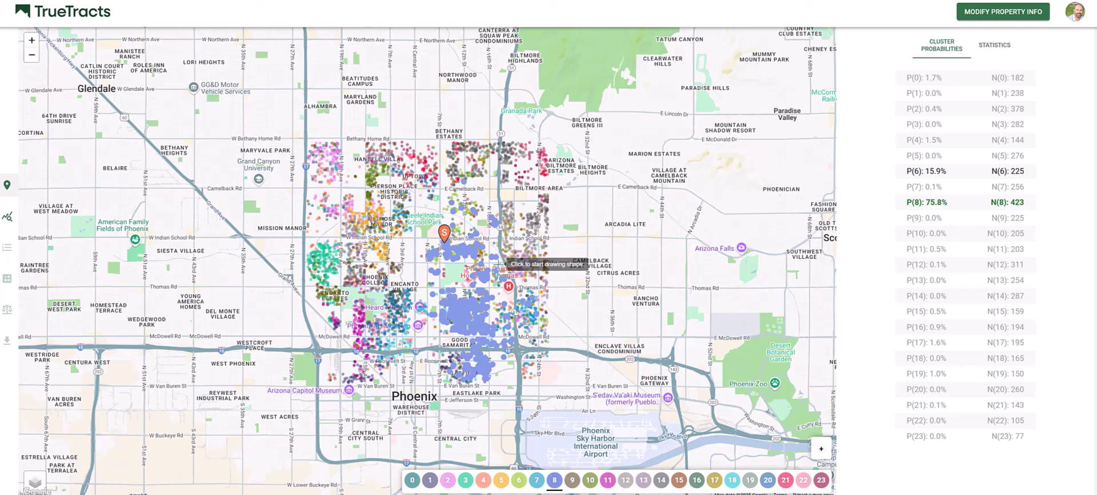
{"action": "left_click", "coordinate": [498, 188]}
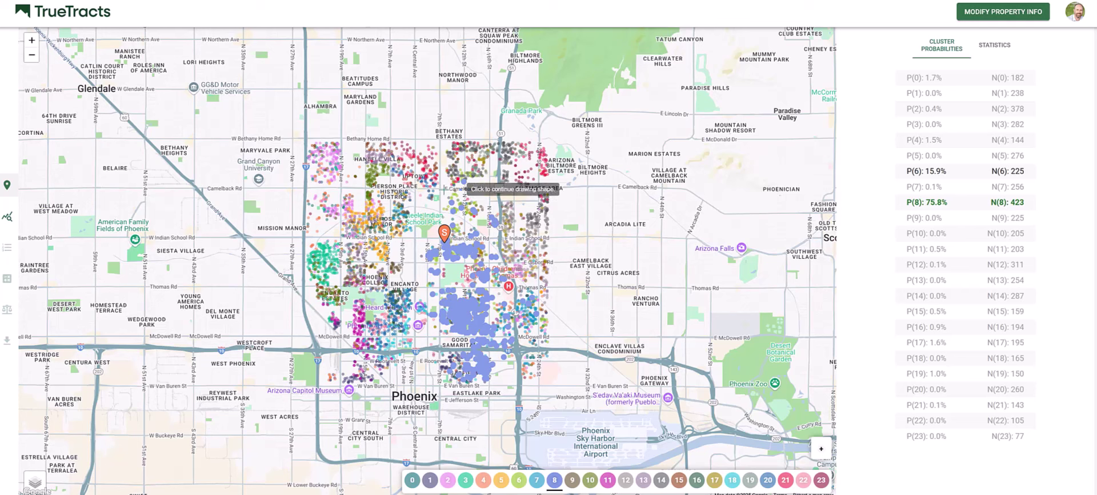
{"action": "left_click", "coordinate": [414, 187]}
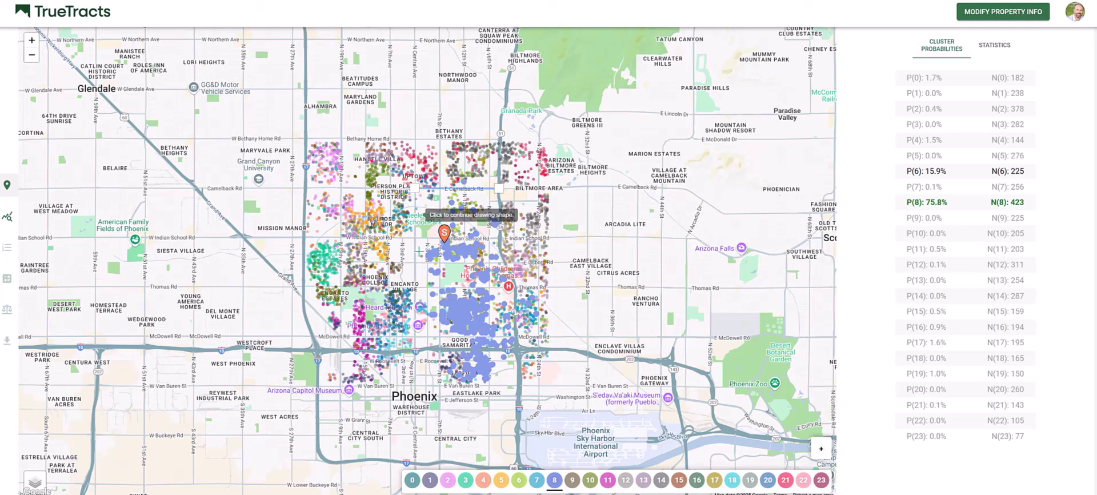
{"action": "left_click", "coordinate": [415, 349]}
{"action": "left_click", "coordinate": [515, 350]}
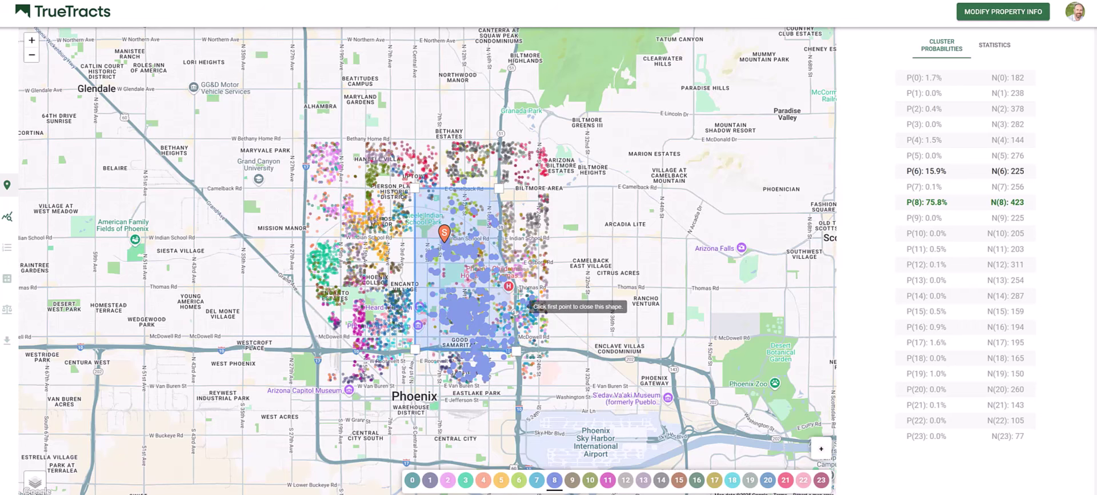
{"action": "left_click", "coordinate": [516, 279]}
{"action": "left_click", "coordinate": [499, 238]}
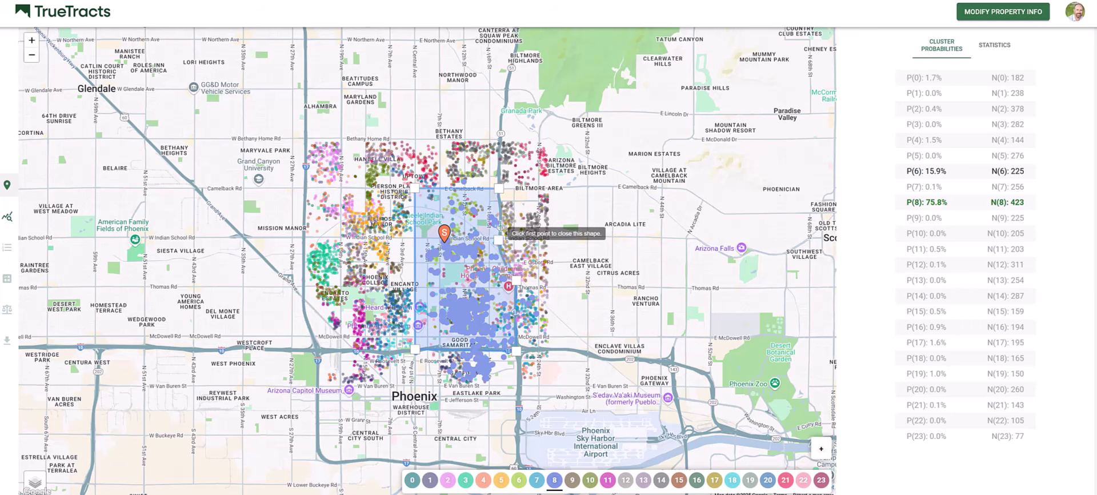
{"action": "left_click", "coordinate": [499, 187]}
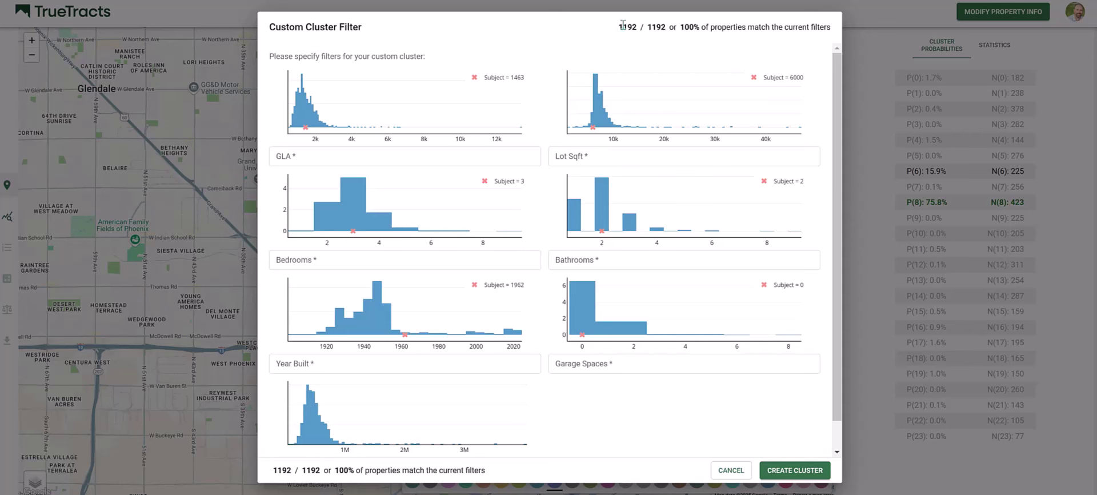
Step: Filter the custom cluster to a GLA of 1000-2000 and a Lot Sqft of 4000-10000
{"action": "left_click_drag", "start_coordinate": [621, 28], "coordinate": [666, 29]}
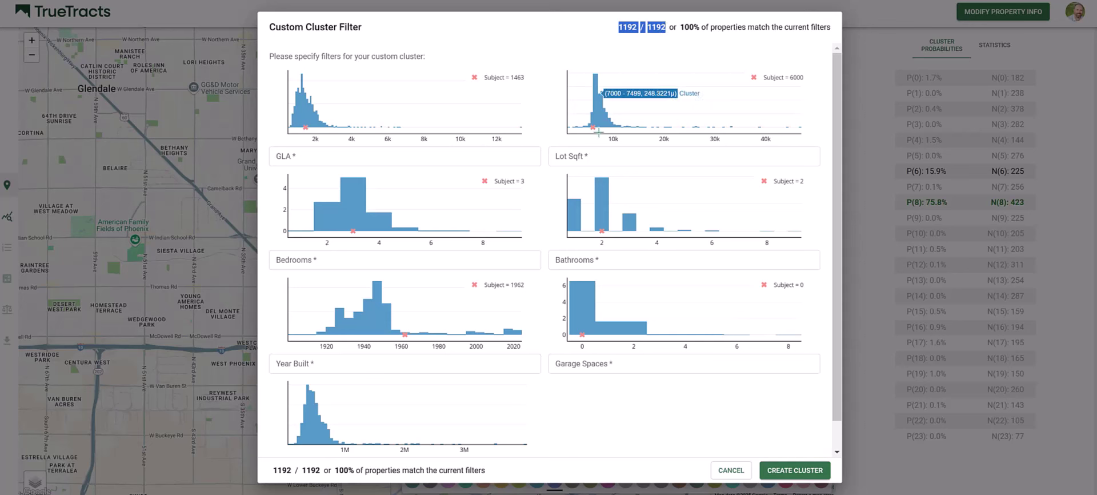
{"action": "left_click", "coordinate": [346, 157]}
{"action": "type", "text": "1000-2000"}
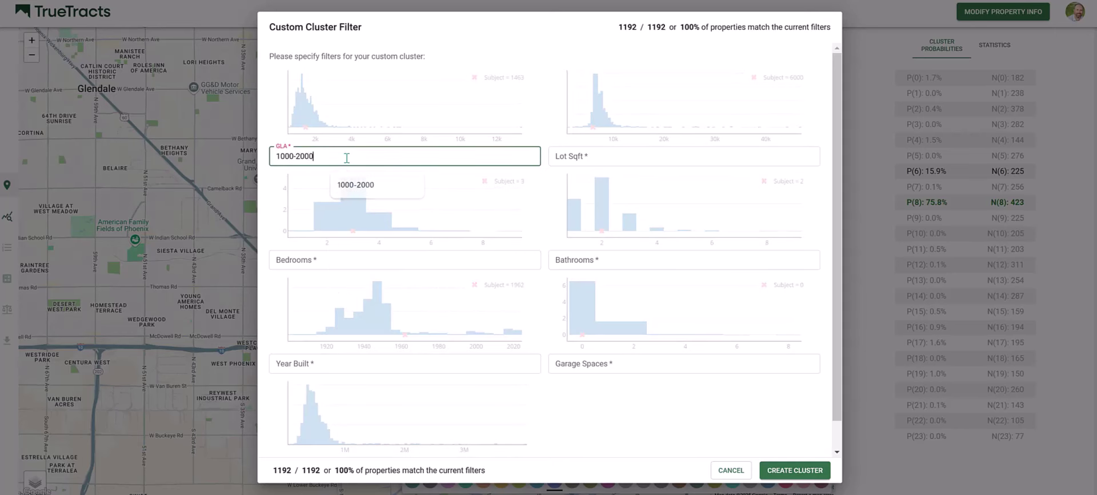
{"action": "key", "text": "Return"}
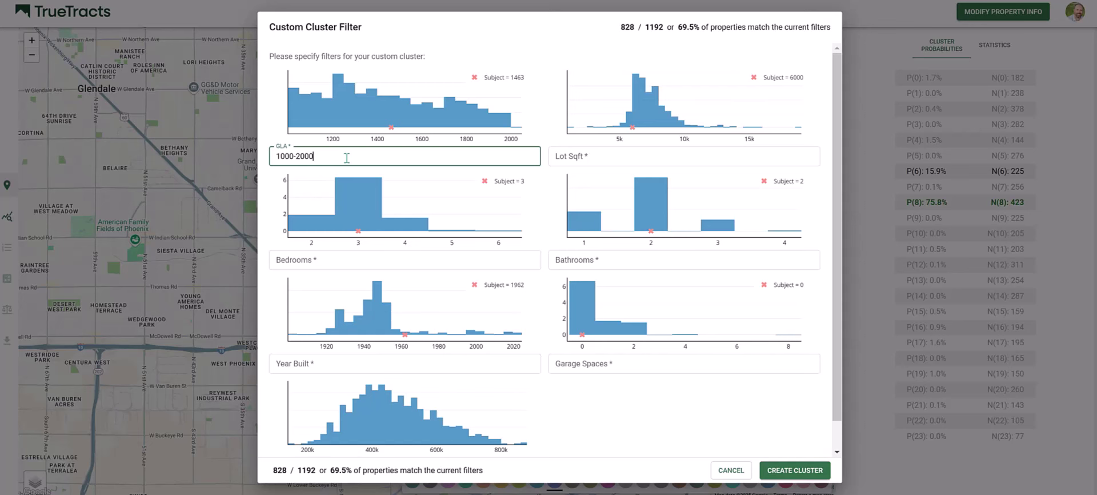
{"action": "key", "text": "Tab"}
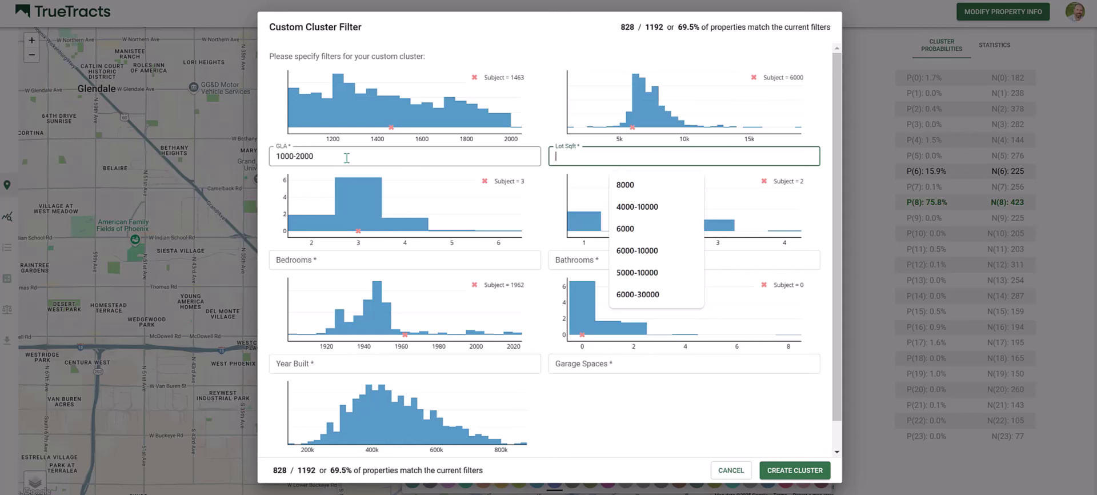
{"action": "type", "text": "4000-1000"}
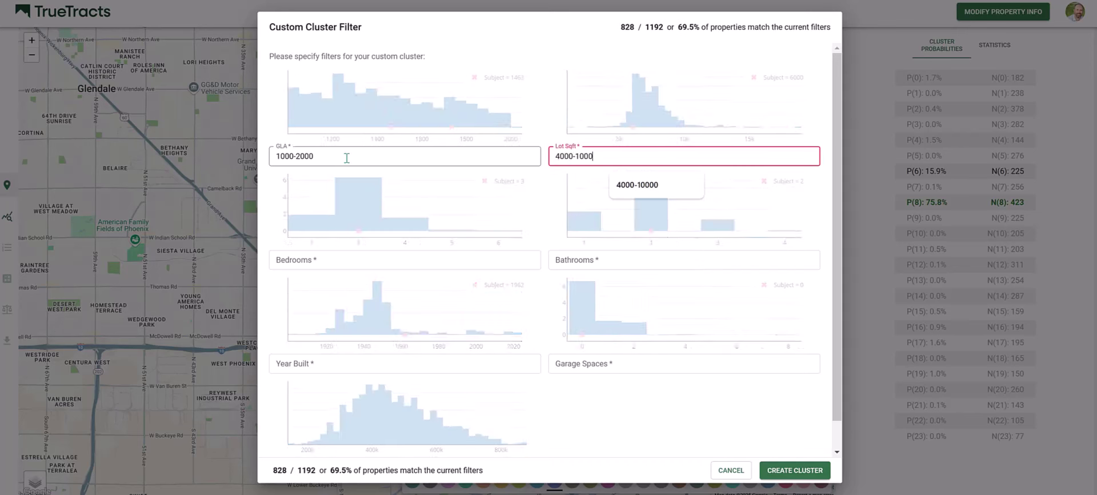
{"action": "type", "text": "0"}
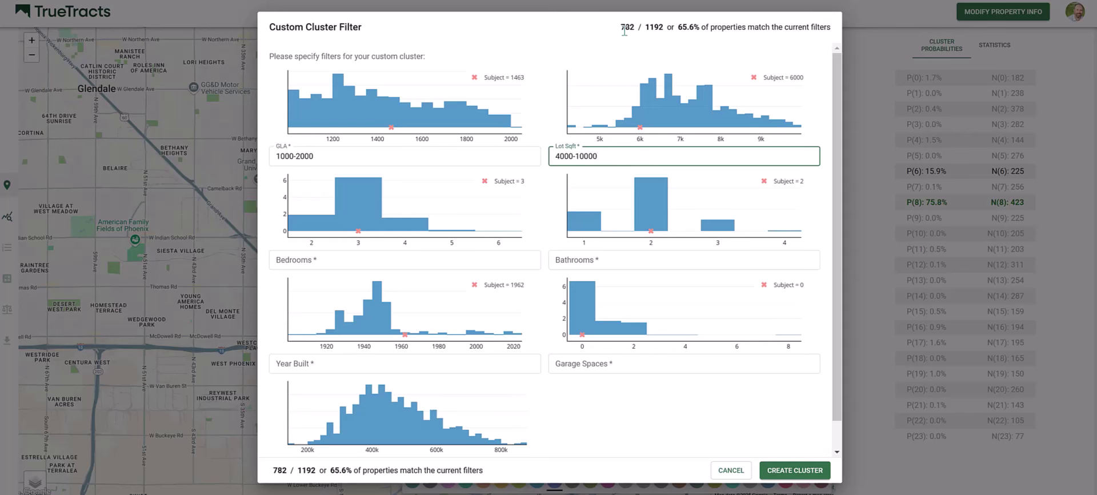
Step: Limit the custom cluster to 2-4 bedrooms and 1-3 bathrooms
{"action": "left_click", "coordinate": [333, 261]}
{"action": "type", "text": "-4"}
{"action": "key", "text": "Tab"}
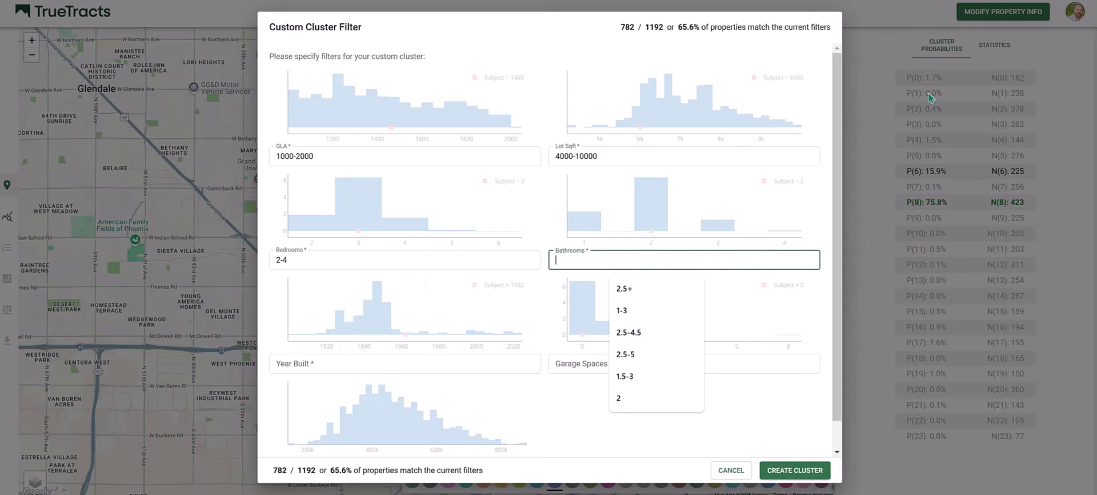
{"action": "type", "text": "1-3"}
{"action": "key", "text": "Tab"}
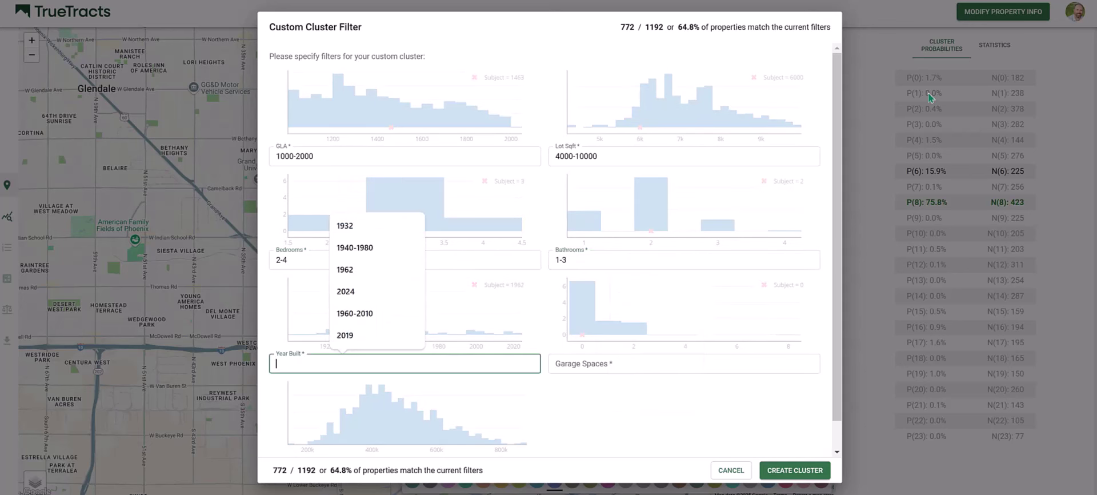
Step: Set the custom cluster's Year Built filter to 1940-1980 and its Garage Spaces filter to 3-
{"action": "type", "text": "1940-1980"}
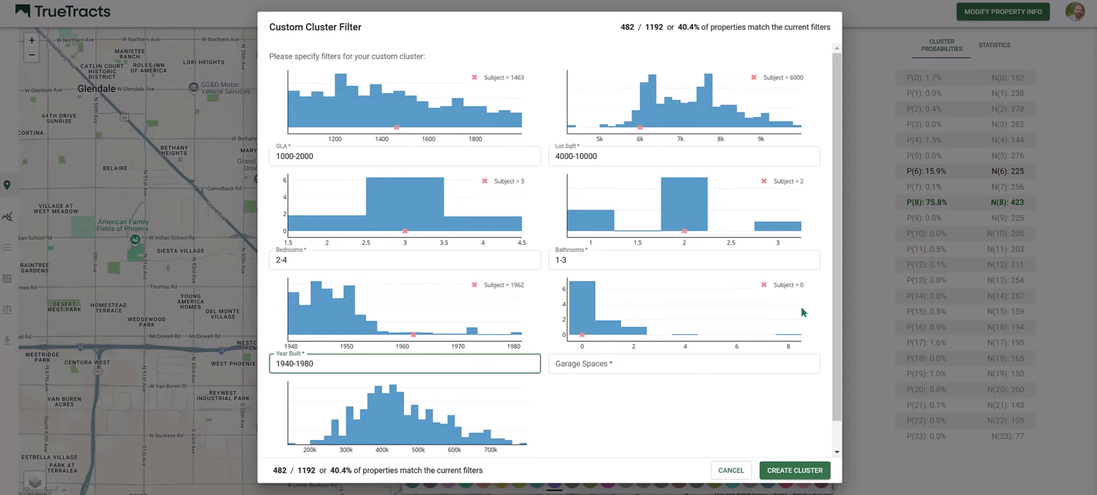
{"action": "left_click", "coordinate": [646, 369]}
{"action": "type", "text": "3-"}
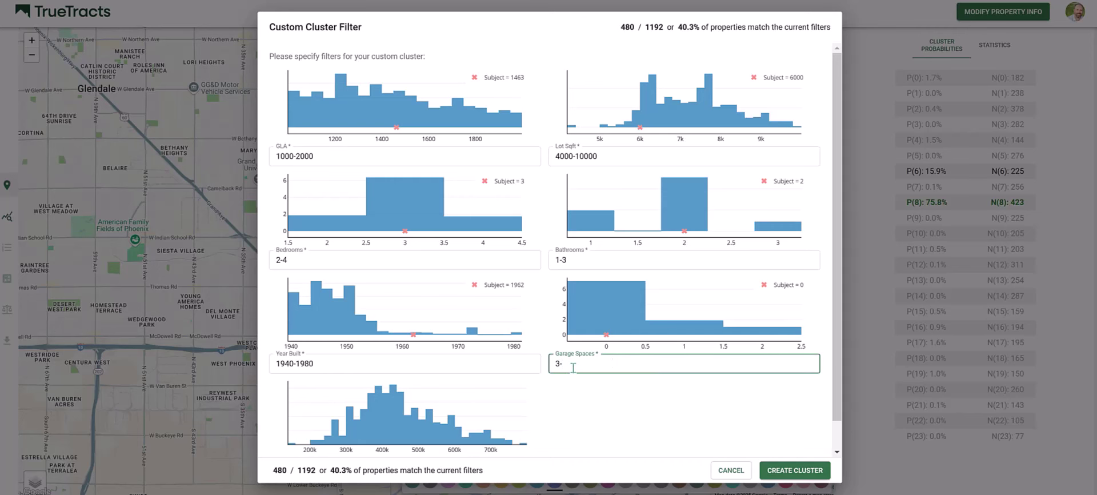
{"action": "scroll", "coordinate": [564, 392], "scroll_direction": "down", "scroll_amount": 2}
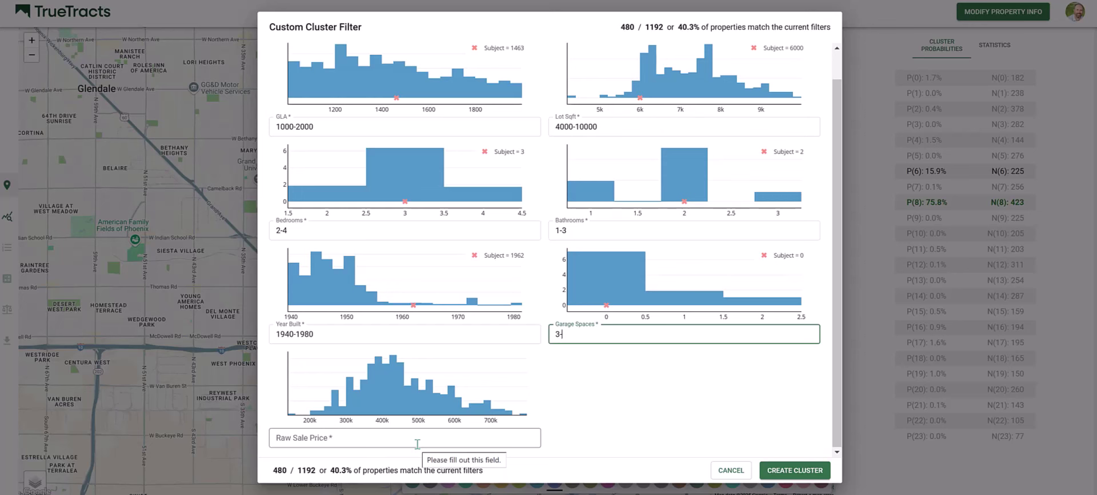
{"action": "type", "text": "-"}
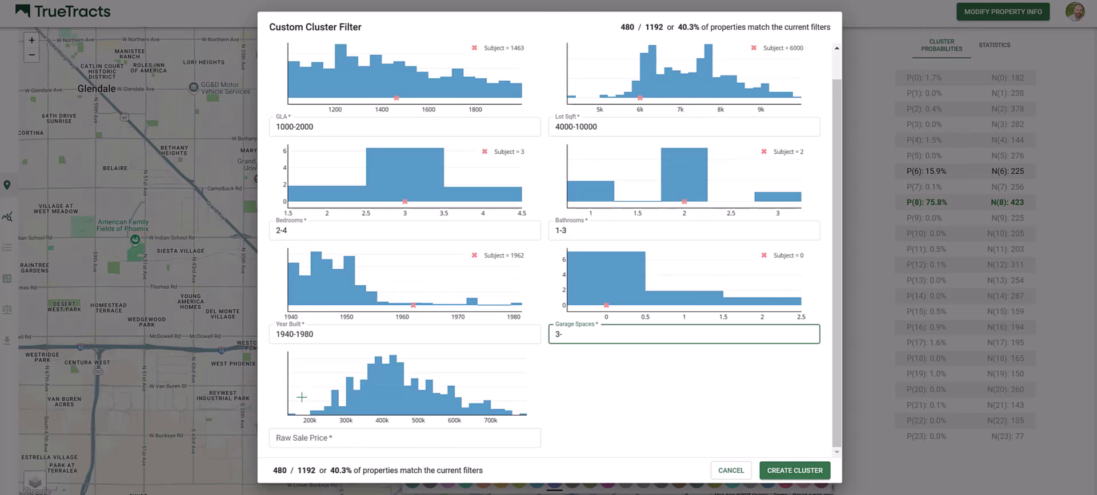
{"action": "left_click", "coordinate": [297, 437]}
{"action": "type", "text": "300"}
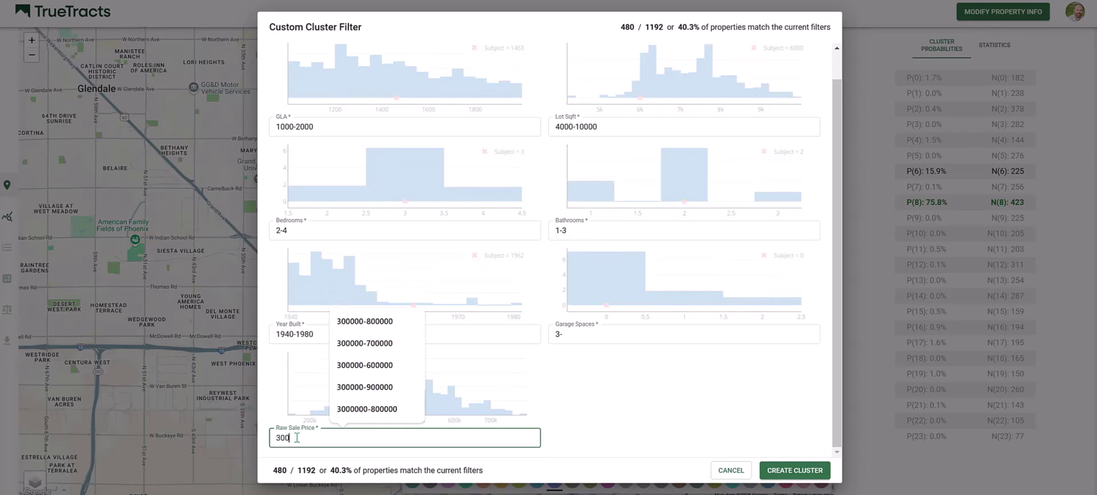
{"action": "type", "text": "000-80"}
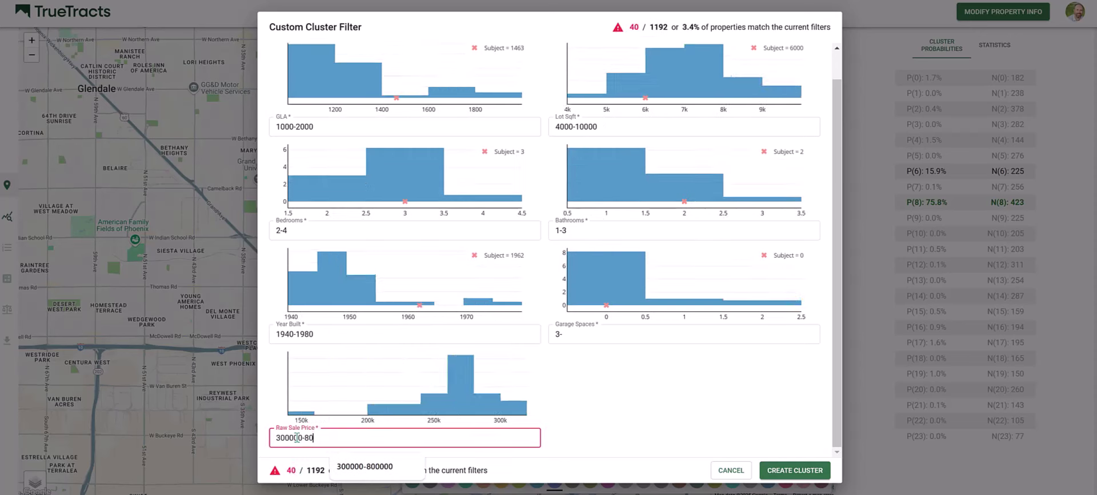
{"action": "type", "text": "0000"}
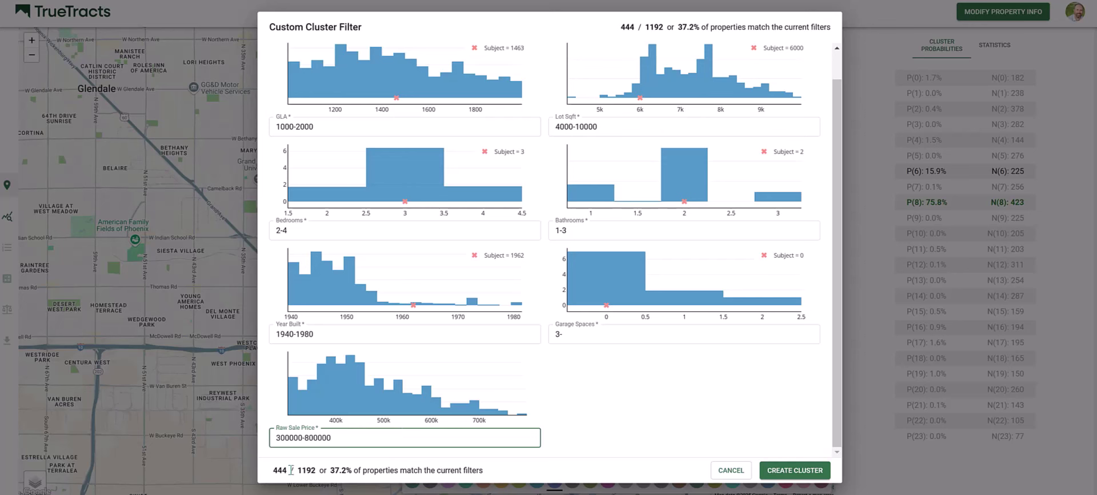
{"action": "mouse_move", "coordinate": [312, 365]}
{"action": "left_click", "coordinate": [792, 471]}
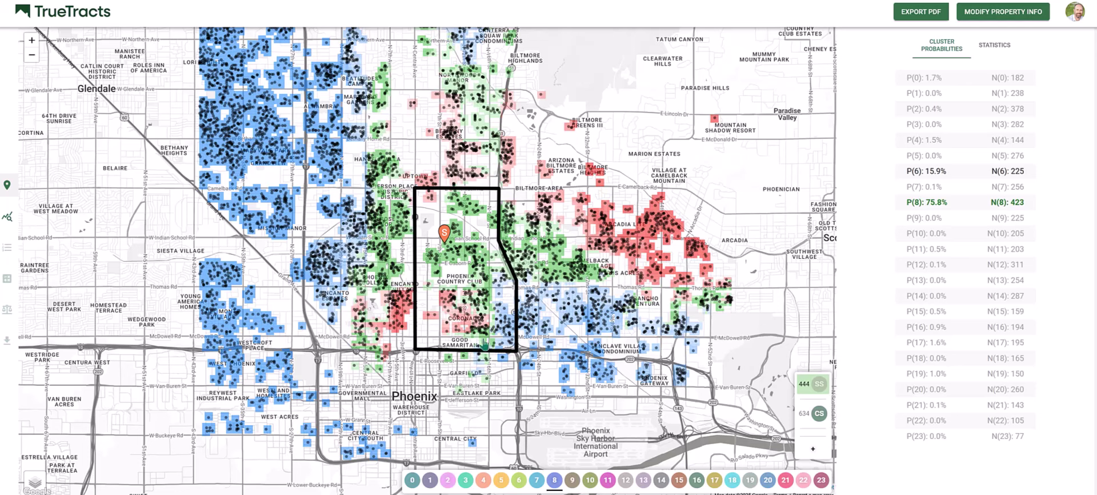
Step: Redraw the SS market area as a four-sided shape around the subject between Camelback Rd and Thomas Rd, and update the cluster with its existing filters
{"action": "scroll", "coordinate": [484, 343], "scroll_direction": "up", "scroll_amount": 2}
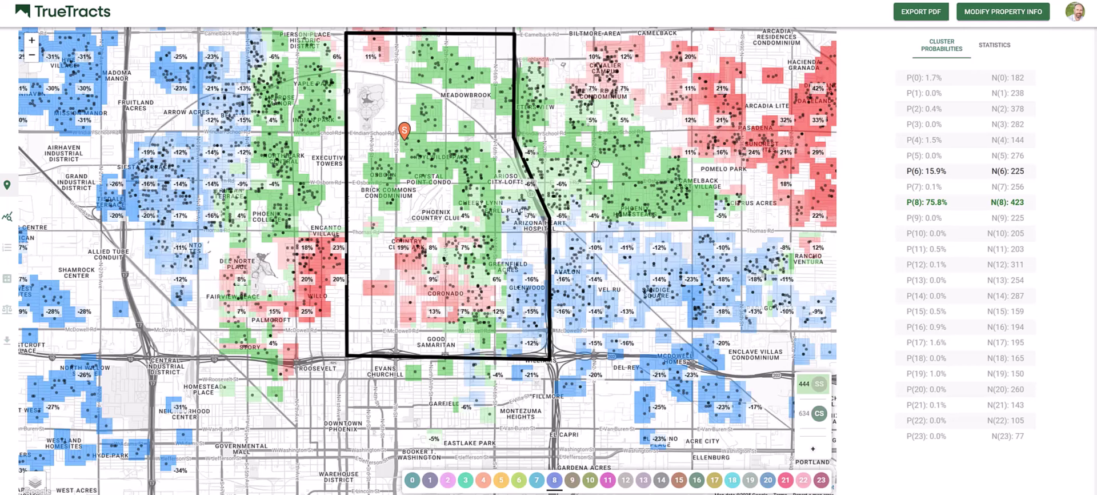
{"action": "left_click_drag", "start_coordinate": [462, 149], "coordinate": [470, 221]}
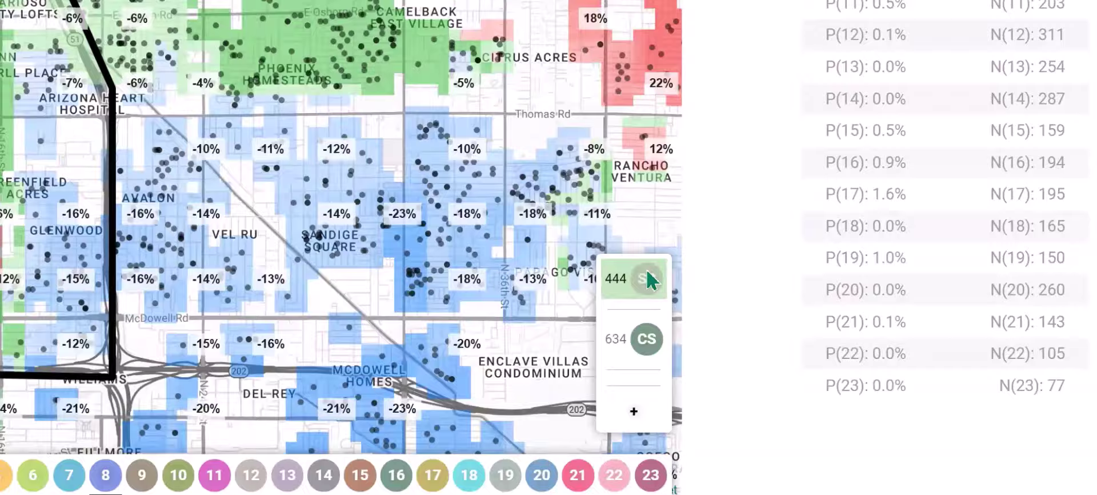
{"action": "mouse_move", "coordinate": [817, 387]}
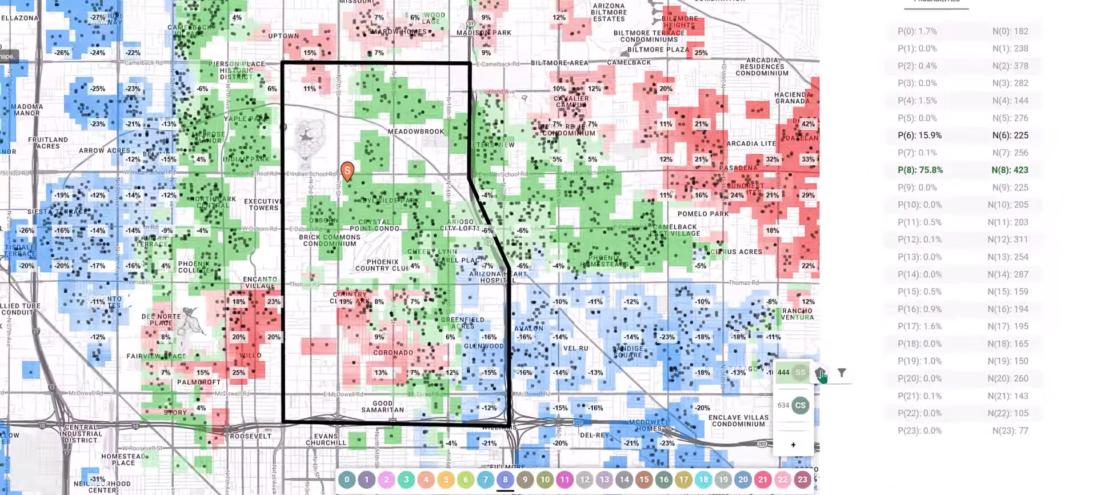
{"action": "left_click", "coordinate": [664, 267]}
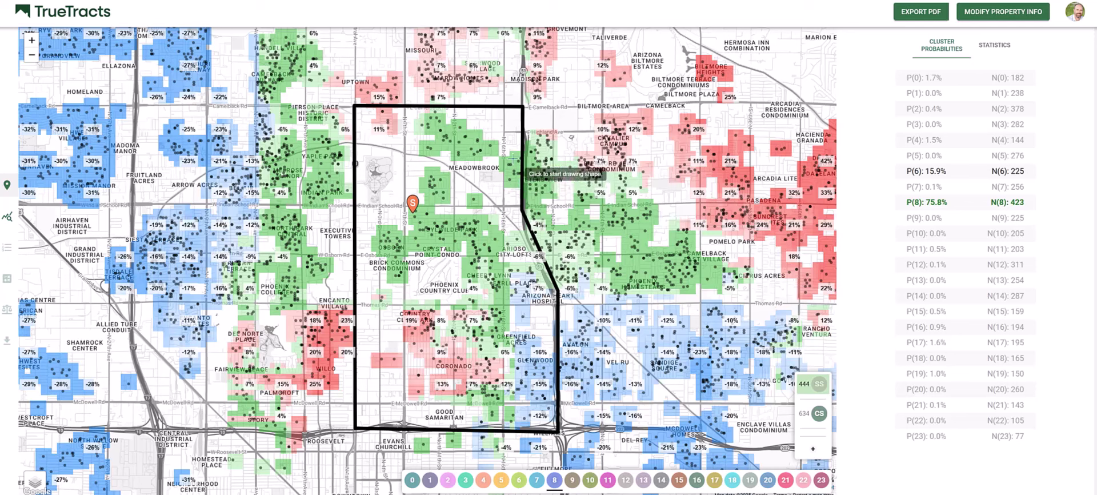
{"action": "left_click", "coordinate": [503, 107]}
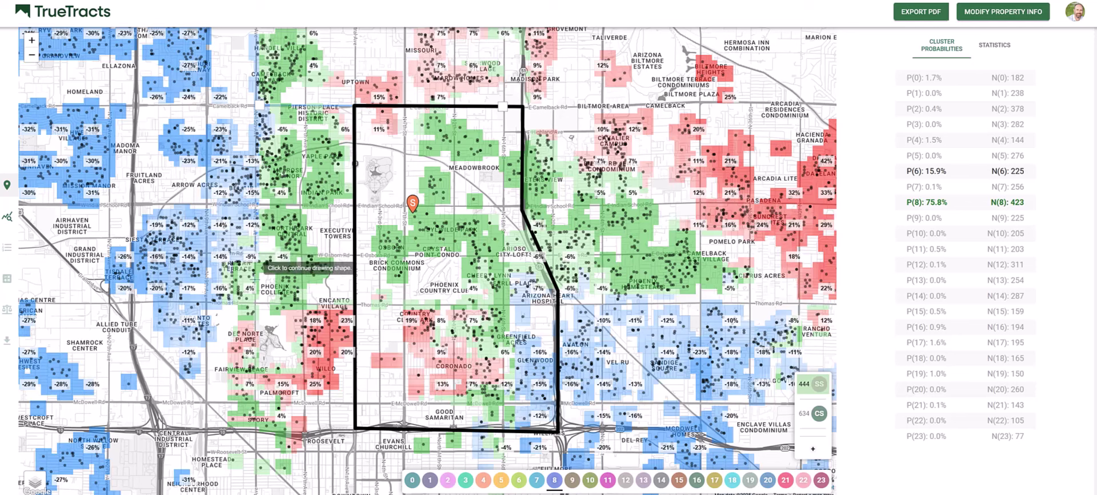
{"action": "left_click", "coordinate": [252, 304]}
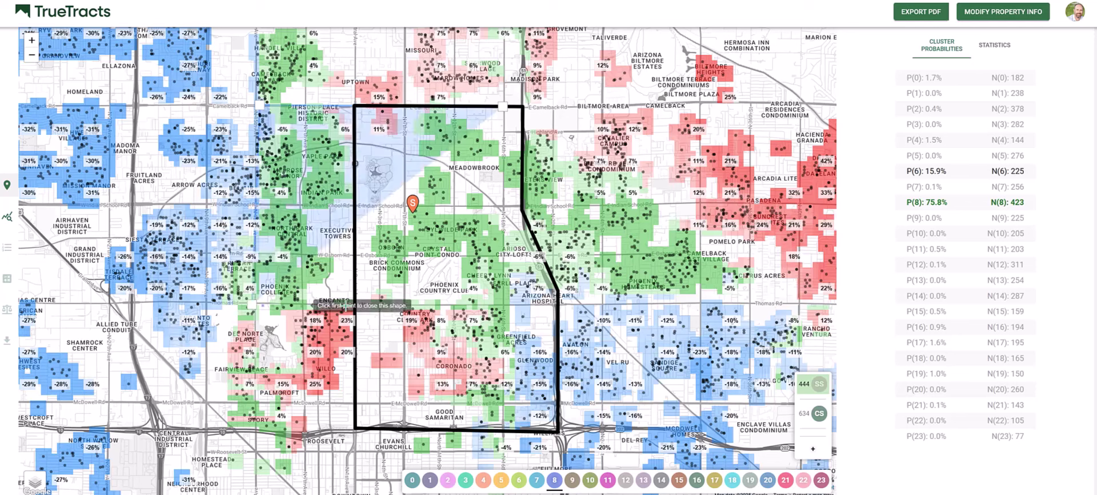
{"action": "left_click", "coordinate": [503, 307]}
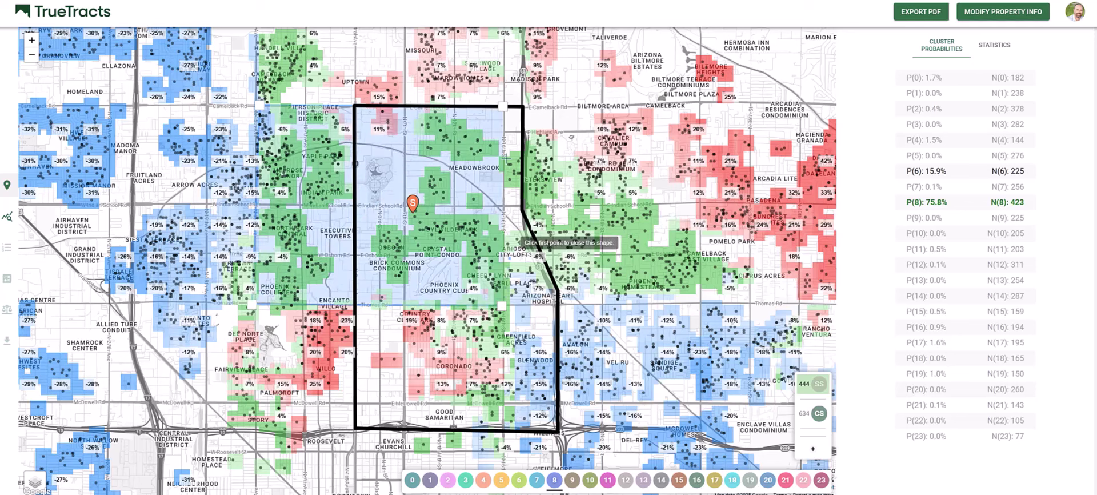
{"action": "left_click", "coordinate": [503, 108]}
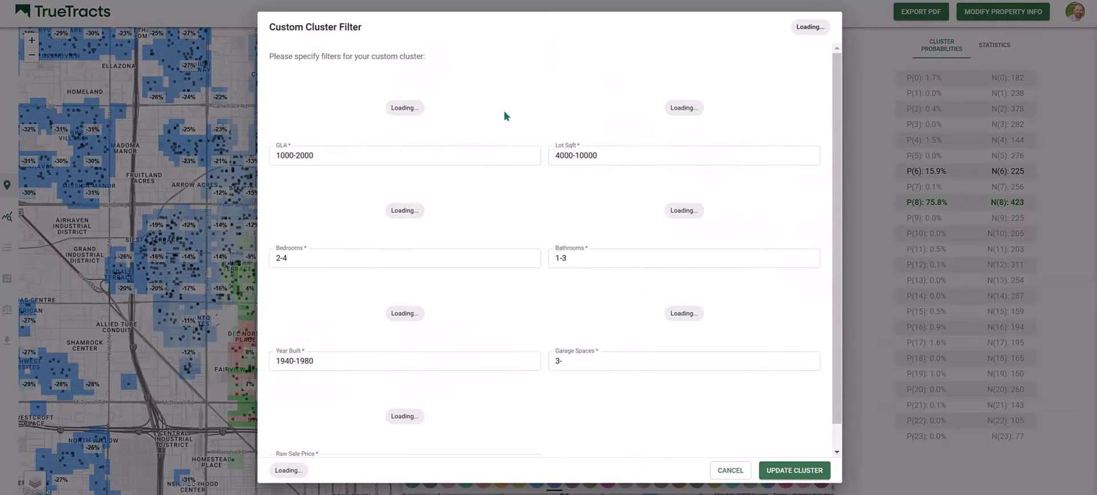
{"action": "left_click", "coordinate": [805, 473]}
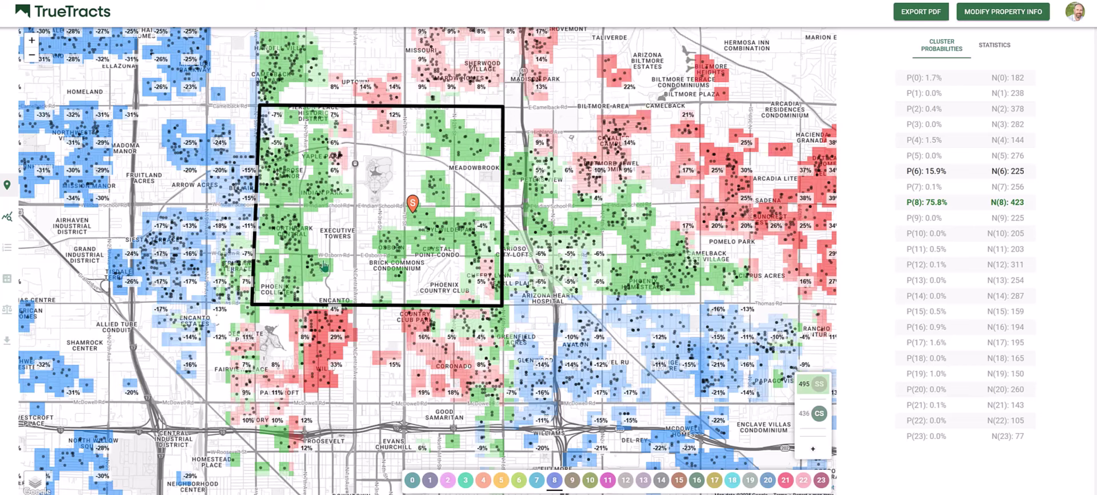
Step: Examine the colored location differences across Phoenix with the black dots hidden, and show the dots again
{"action": "scroll", "coordinate": [422, 342], "scroll_direction": "up", "scroll_amount": 2}
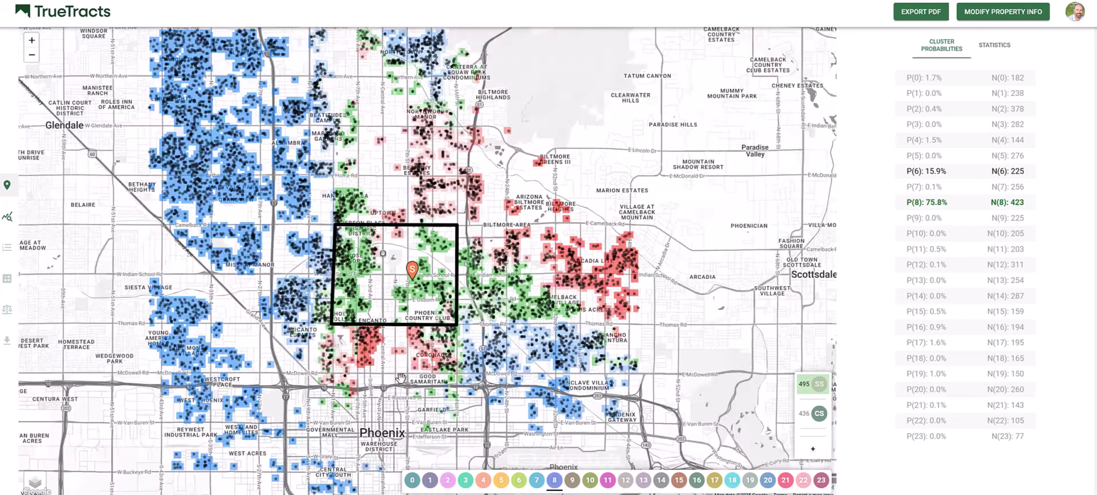
{"action": "scroll", "coordinate": [425, 358], "scroll_direction": "down", "scroll_amount": 2}
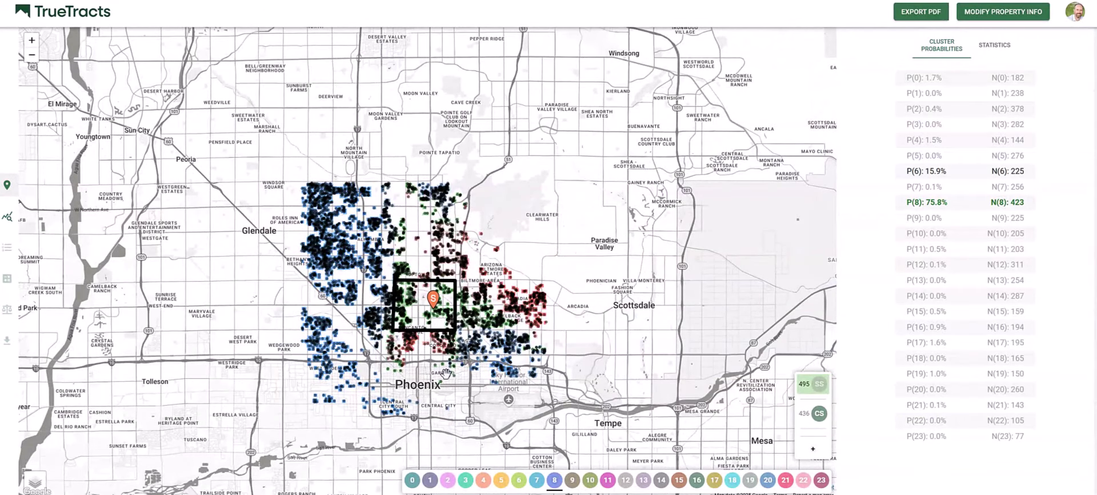
{"action": "scroll", "coordinate": [441, 358], "scroll_direction": "up", "scroll_amount": 1}
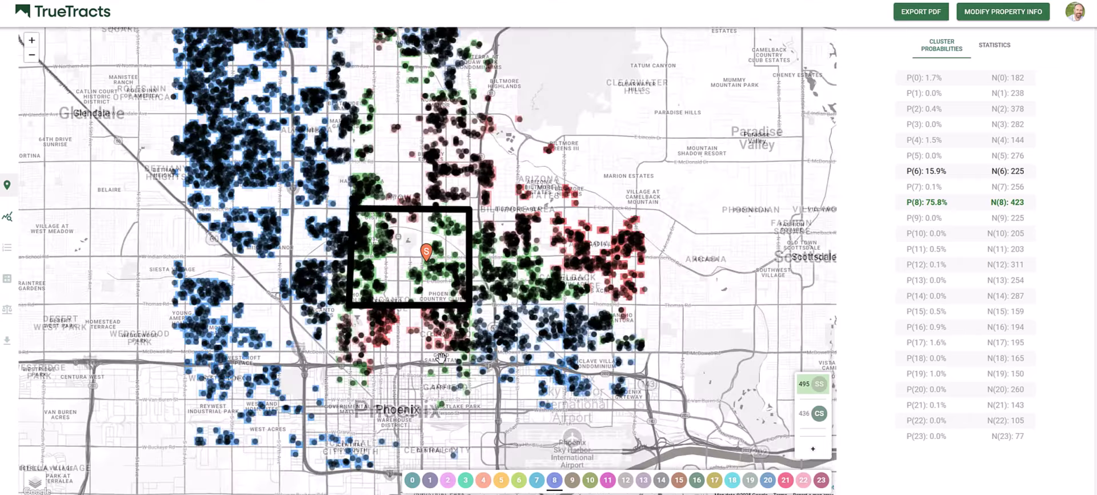
{"action": "scroll", "coordinate": [441, 357], "scroll_direction": "down", "scroll_amount": 1}
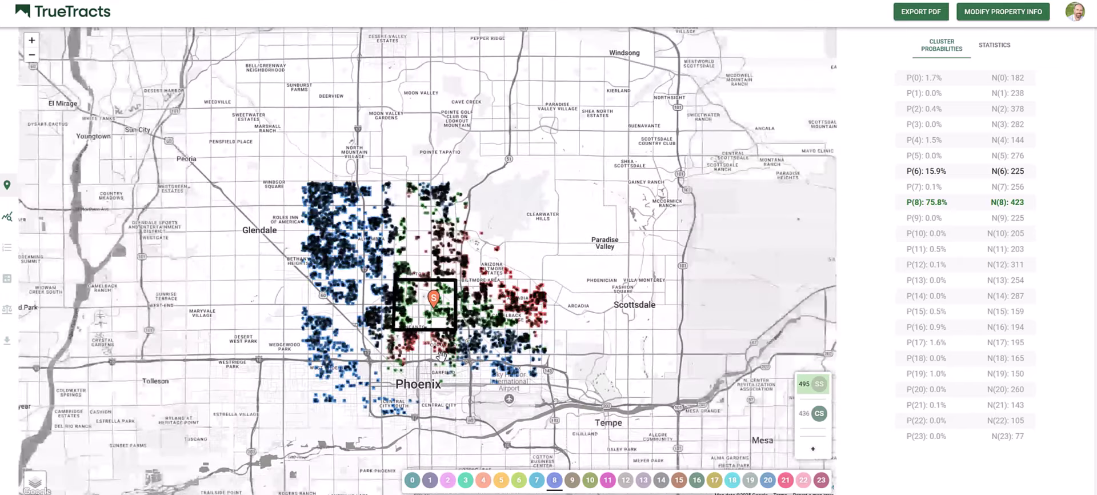
{"action": "left_click", "coordinate": [32, 484]}
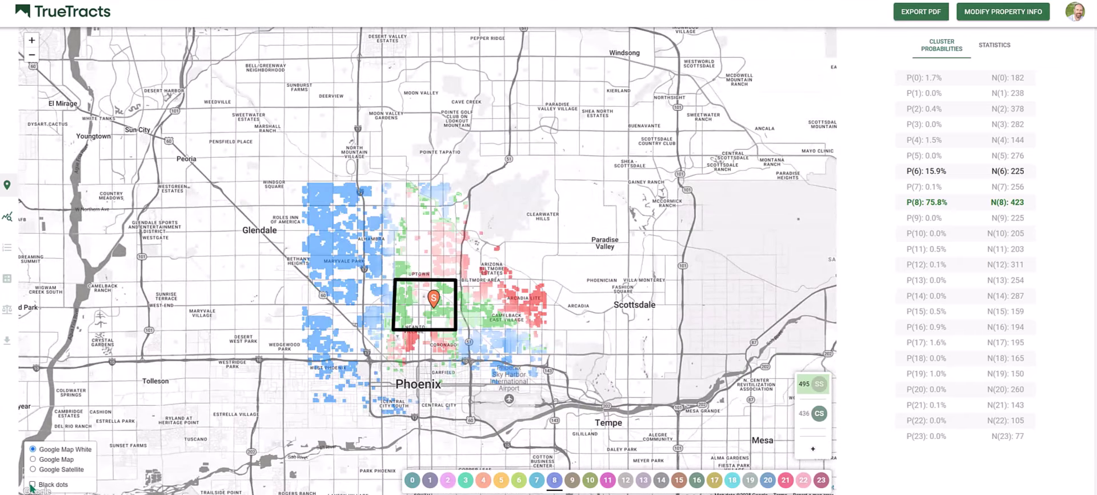
{"action": "scroll", "coordinate": [428, 350], "scroll_direction": "up", "scroll_amount": 1}
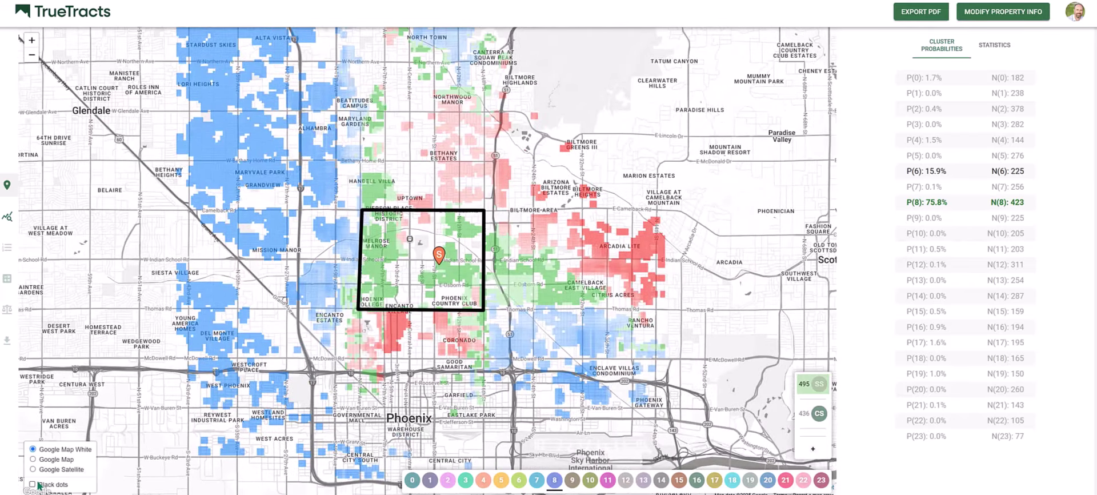
{"action": "left_click", "coordinate": [33, 484]}
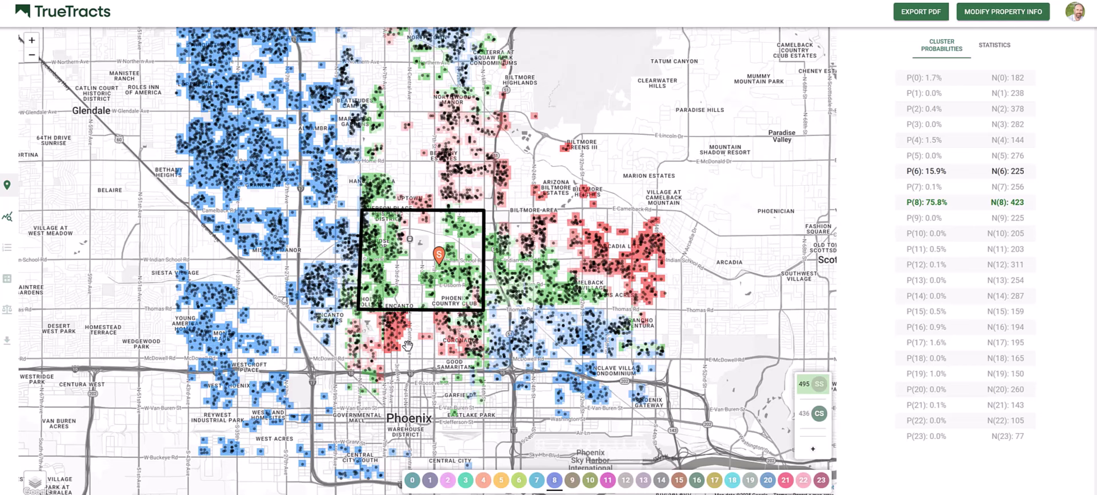
Step: Inspect the Willo and Encanto area south of the market boundary on Google Satellite, and return to Google Map White
{"action": "scroll", "coordinate": [408, 345], "scroll_direction": "up", "scroll_amount": 1}
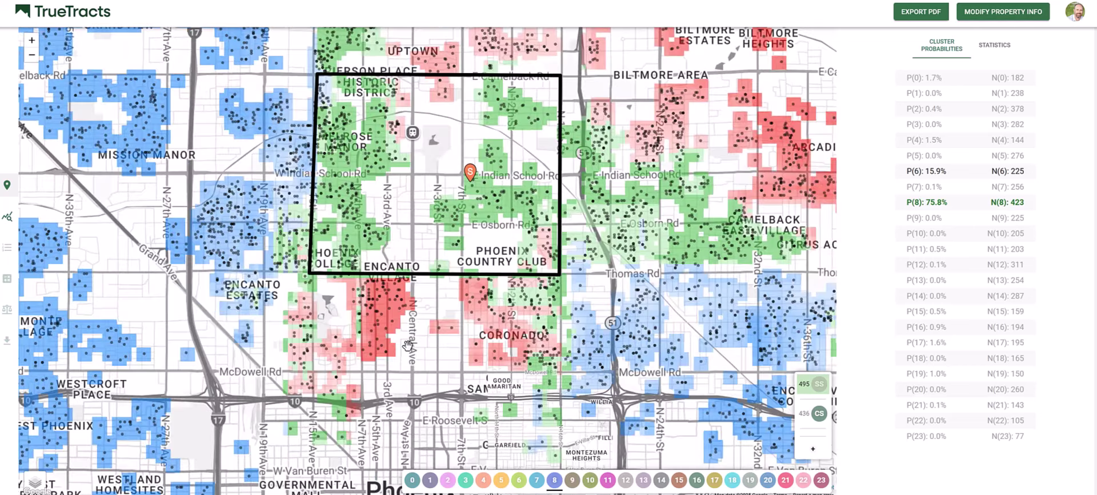
{"action": "scroll", "coordinate": [408, 344], "scroll_direction": "up", "scroll_amount": 1}
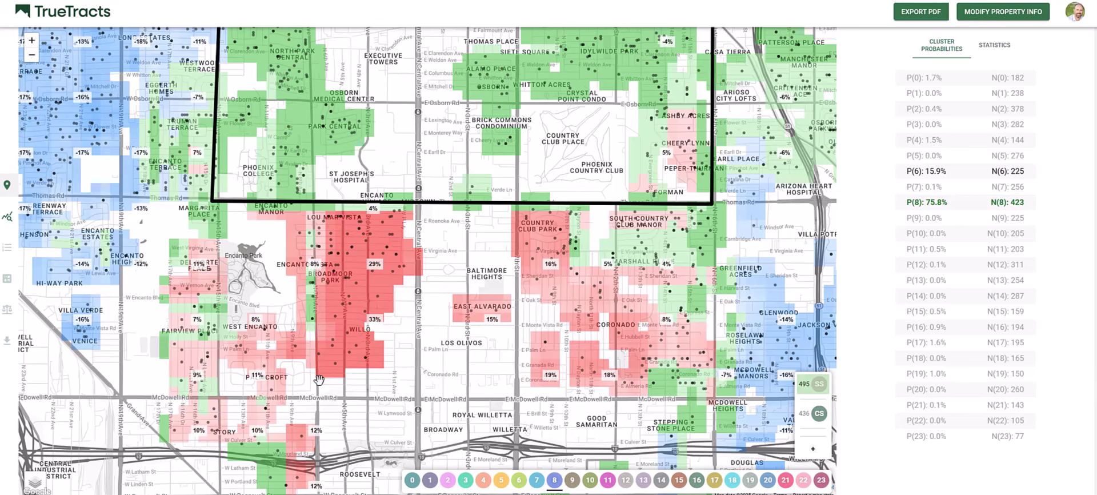
{"action": "scroll", "coordinate": [318, 309], "scroll_direction": "up", "scroll_amount": 1}
{"action": "scroll", "coordinate": [417, 297], "scroll_direction": "down", "scroll_amount": 1}
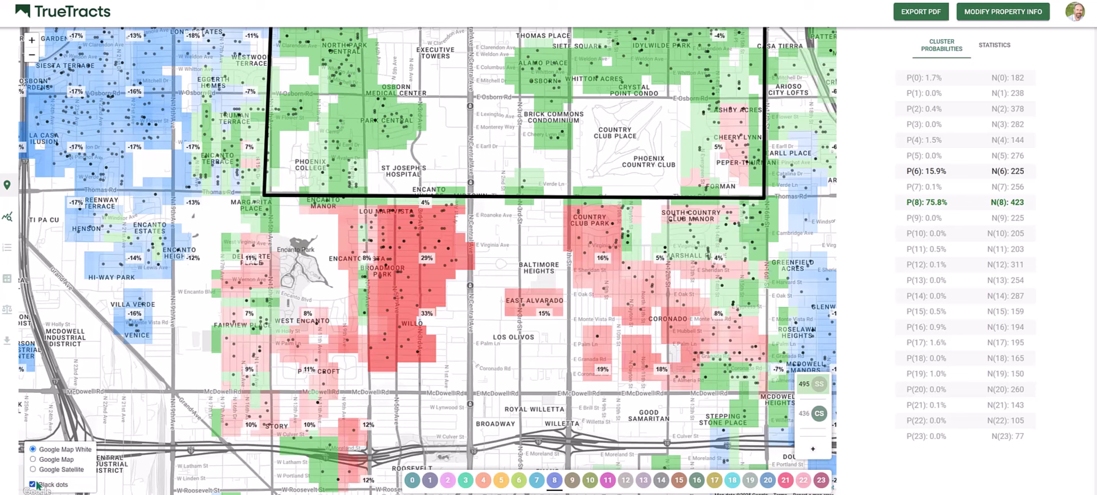
{"action": "left_click", "coordinate": [32, 469]}
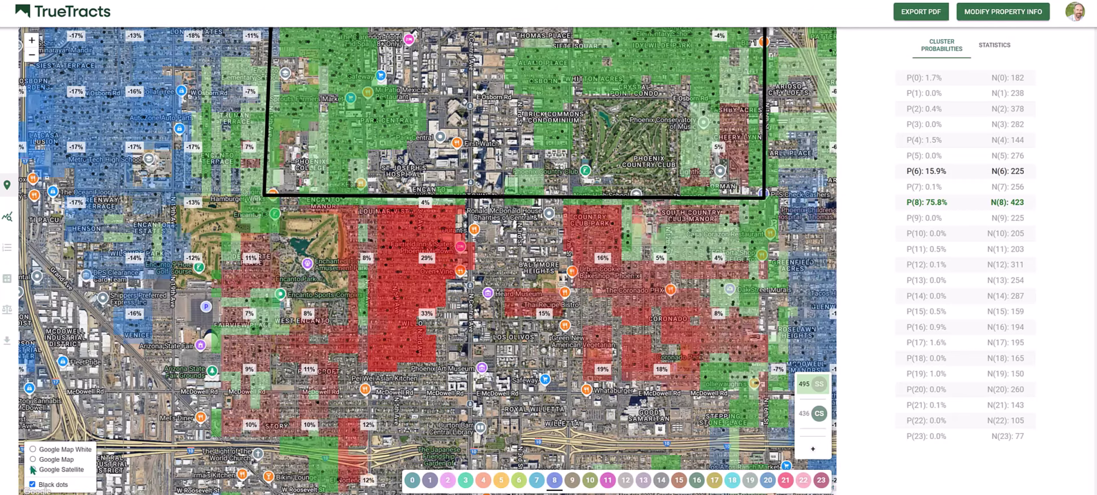
{"action": "left_click", "coordinate": [33, 449]}
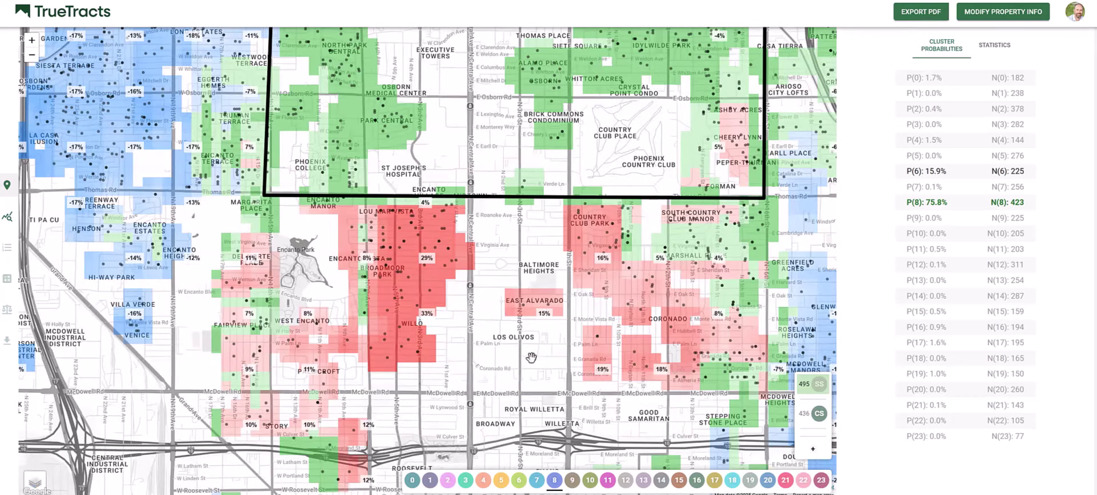
Step: Highlight the CS sales on the map and examine where they lie around the market area
{"action": "left_click_drag", "start_coordinate": [657, 280], "coordinate": [645, 367]}
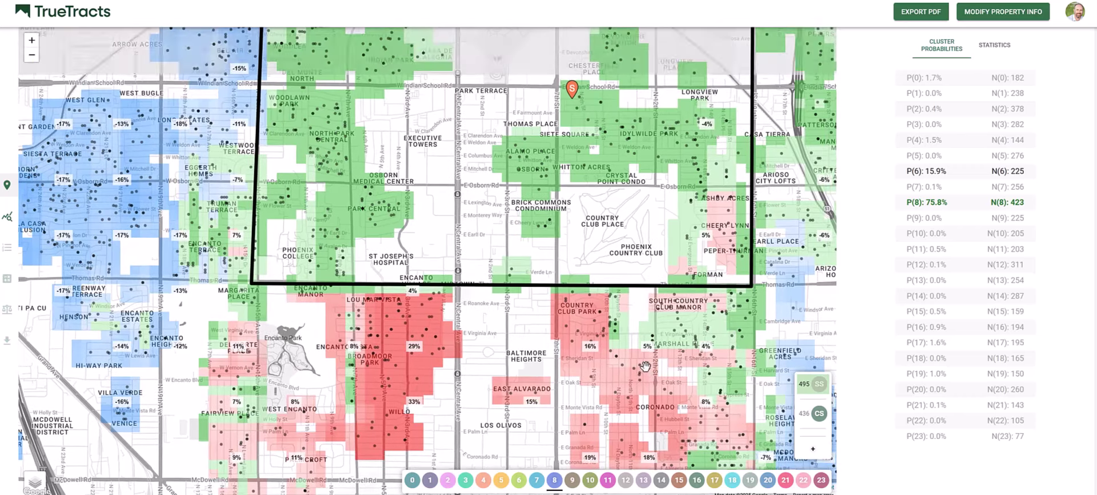
{"action": "scroll", "coordinate": [645, 366], "scroll_direction": "down", "scroll_amount": 1}
{"action": "left_click_drag", "start_coordinate": [748, 80], "coordinate": [506, 166]}
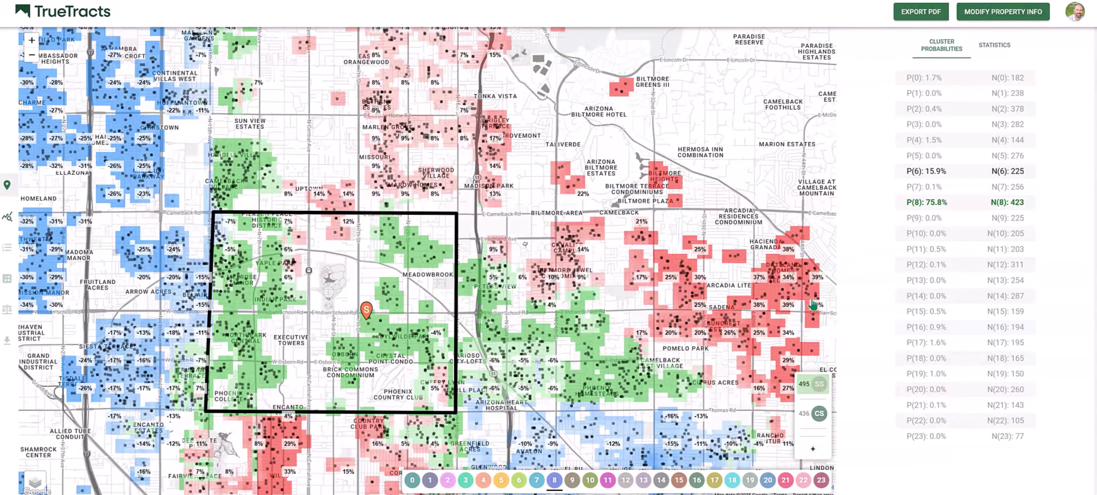
{"action": "left_click_drag", "start_coordinate": [642, 290], "coordinate": [672, 227]}
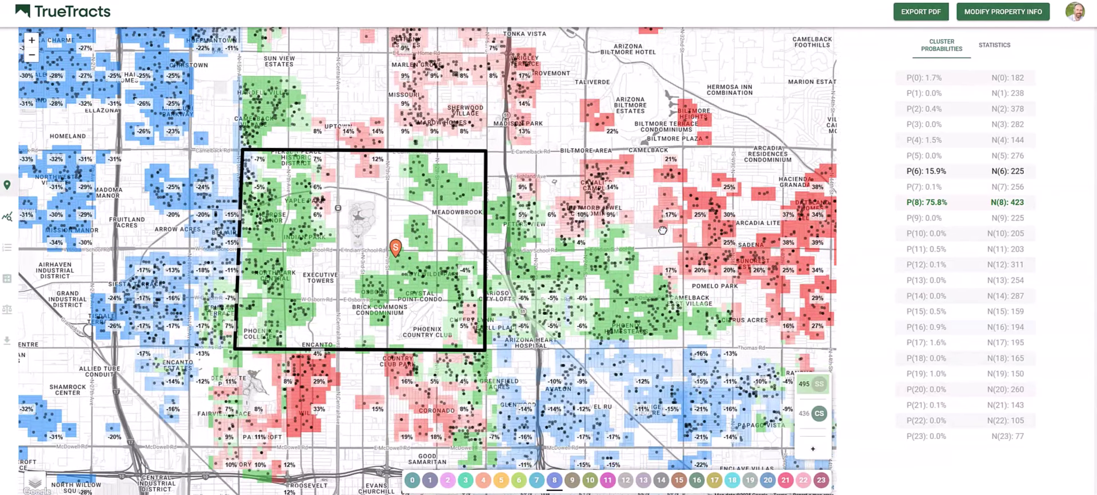
{"action": "left_click_drag", "start_coordinate": [370, 178], "coordinate": [396, 240]}
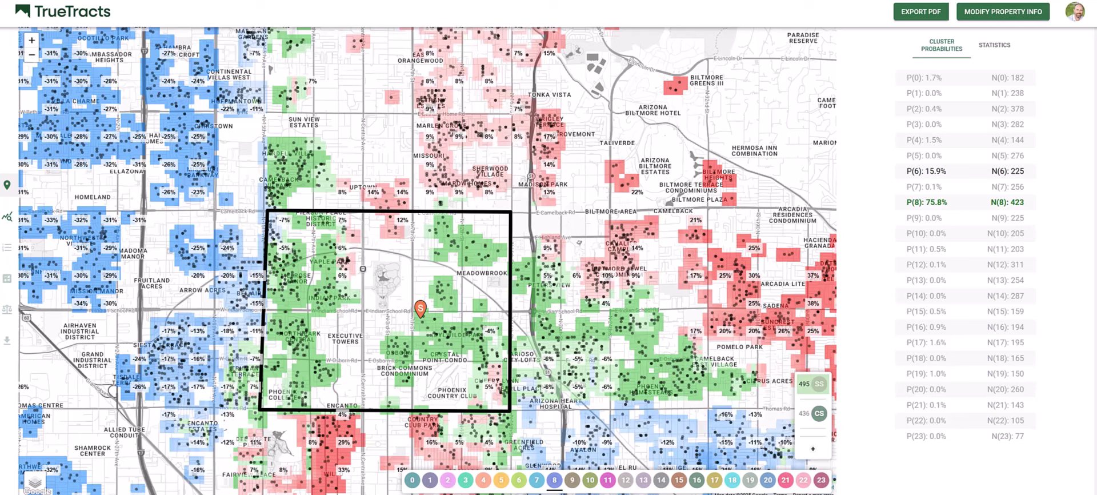
{"action": "left_click", "coordinate": [816, 415]}
{"action": "mouse_move", "coordinate": [823, 387]}
{"action": "mouse_move", "coordinate": [822, 386]}
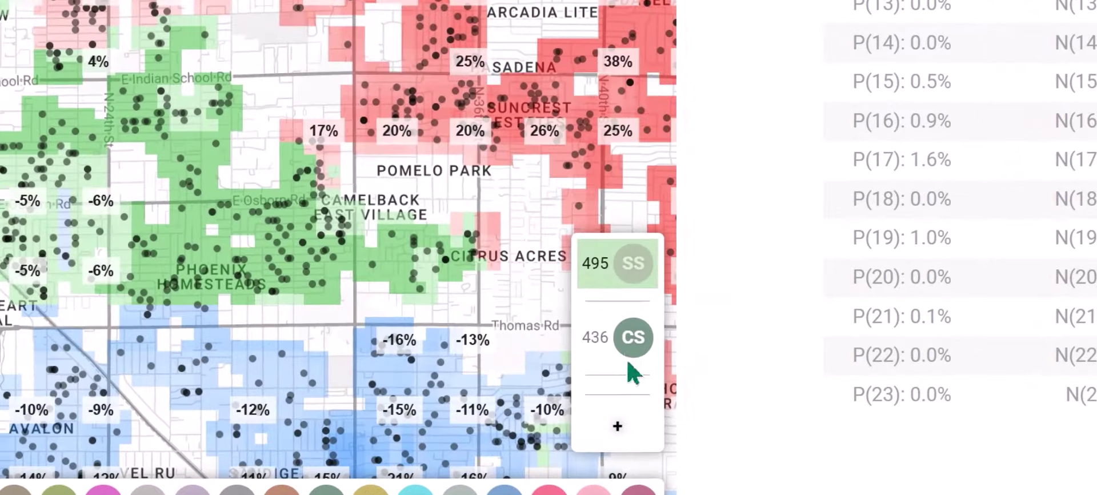
{"action": "mouse_move", "coordinate": [817, 415]}
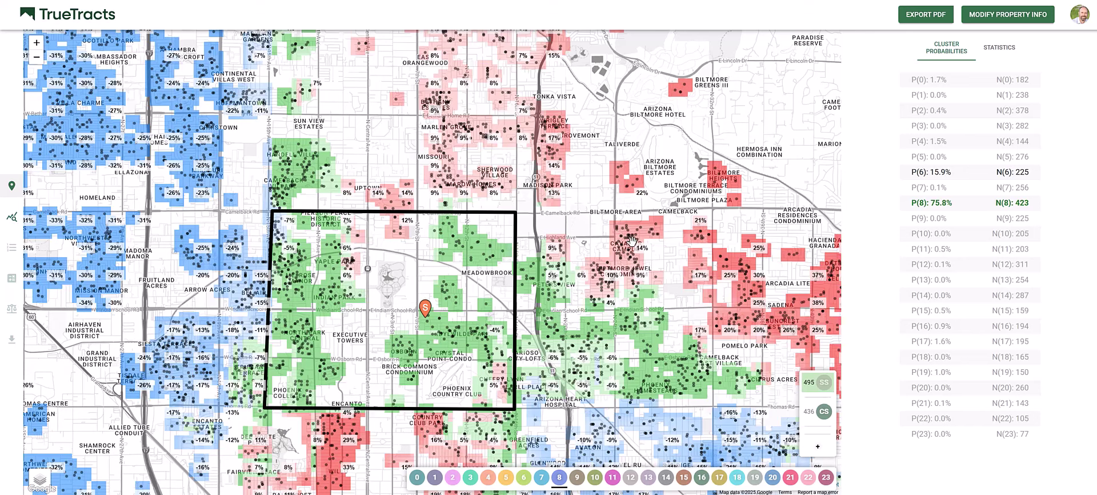
{"action": "left_click", "coordinate": [823, 412]}
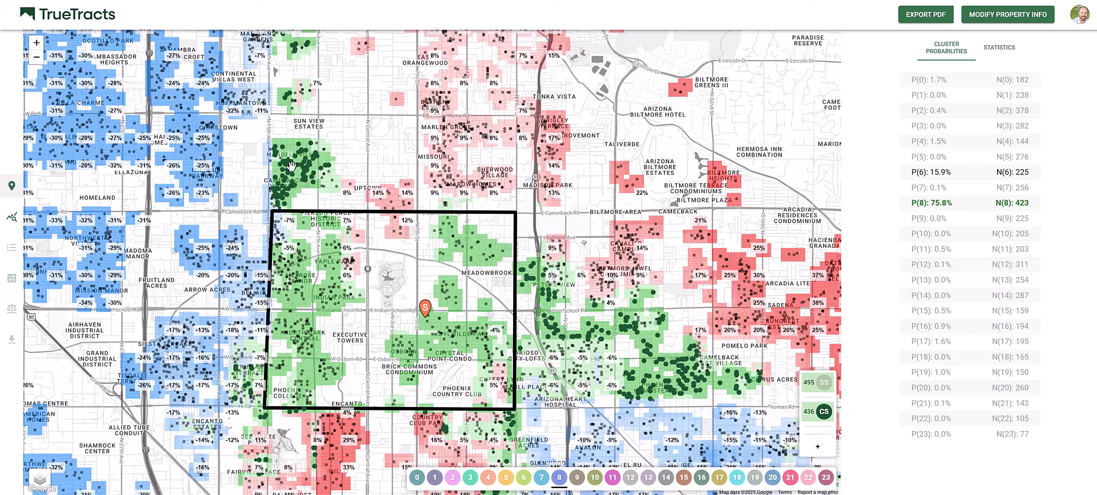
{"action": "scroll", "coordinate": [450, 221], "scroll_direction": "down", "scroll_amount": 4}
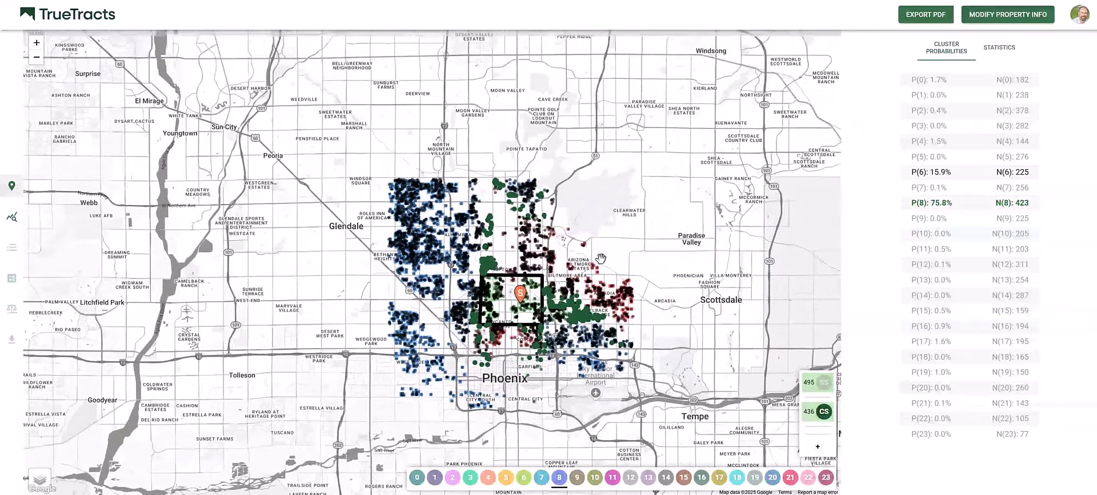
{"action": "scroll", "coordinate": [584, 307], "scroll_direction": "up", "scroll_amount": 2}
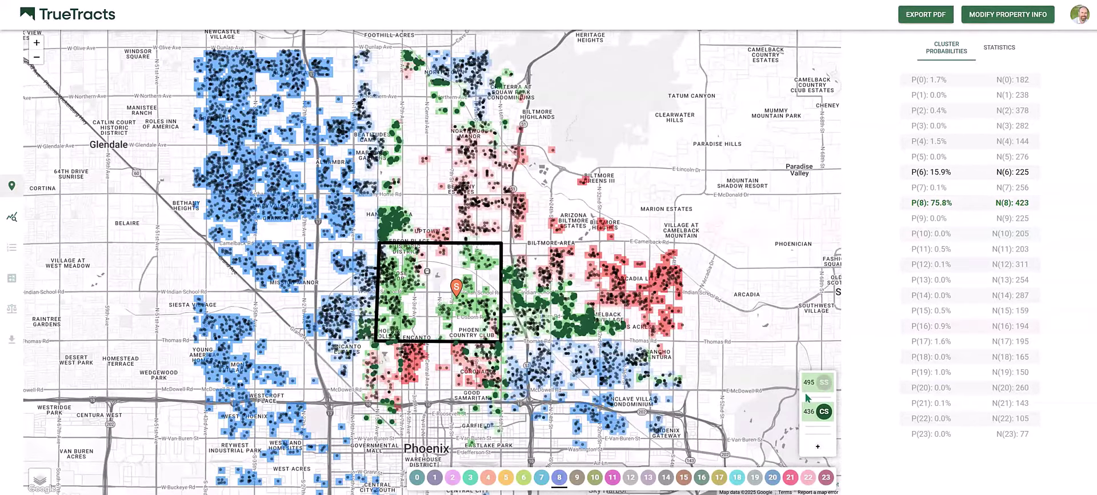
Step: Outline a six-cornered CS area around the SS market boundary, reaching north of it and east across the Arcadia Lite sales, and close the shape
{"action": "mouse_move", "coordinate": [812, 417]}
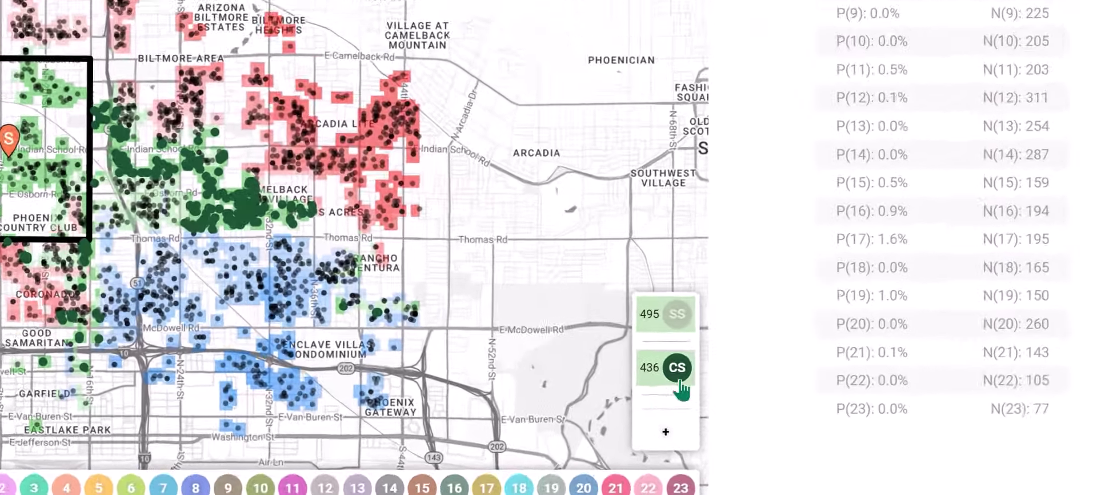
{"action": "mouse_move", "coordinate": [680, 380]}
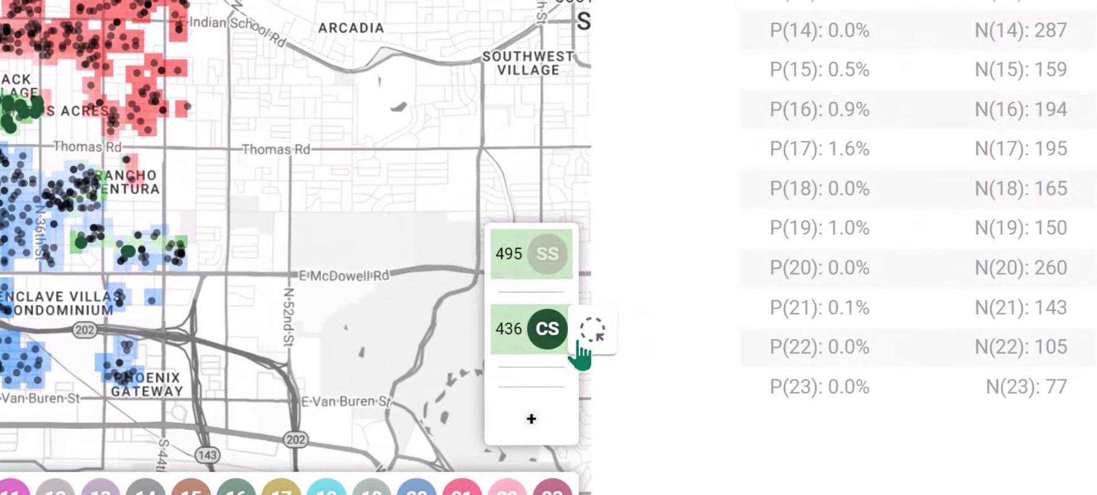
{"action": "left_click", "coordinate": [592, 331]}
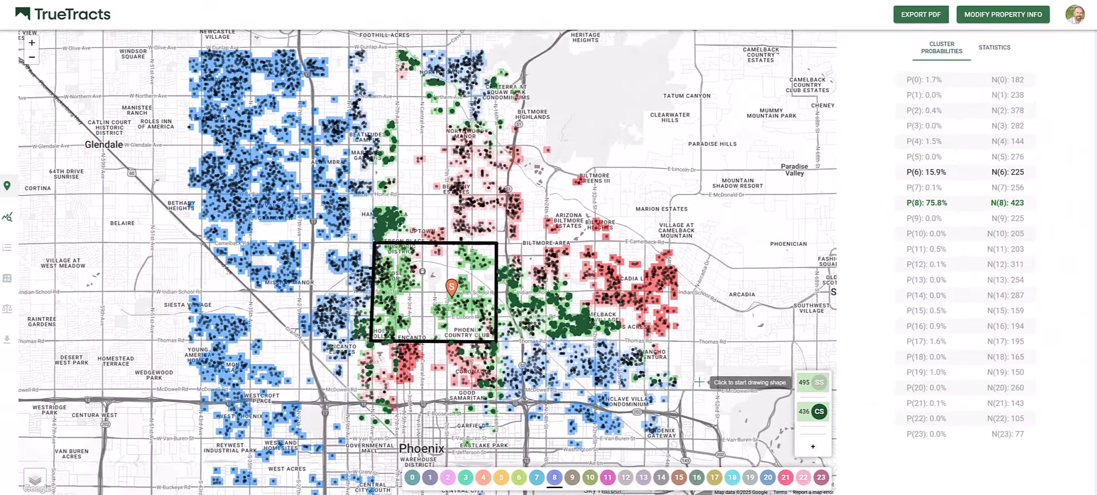
{"action": "scroll", "coordinate": [696, 382], "scroll_direction": "down", "scroll_amount": 2}
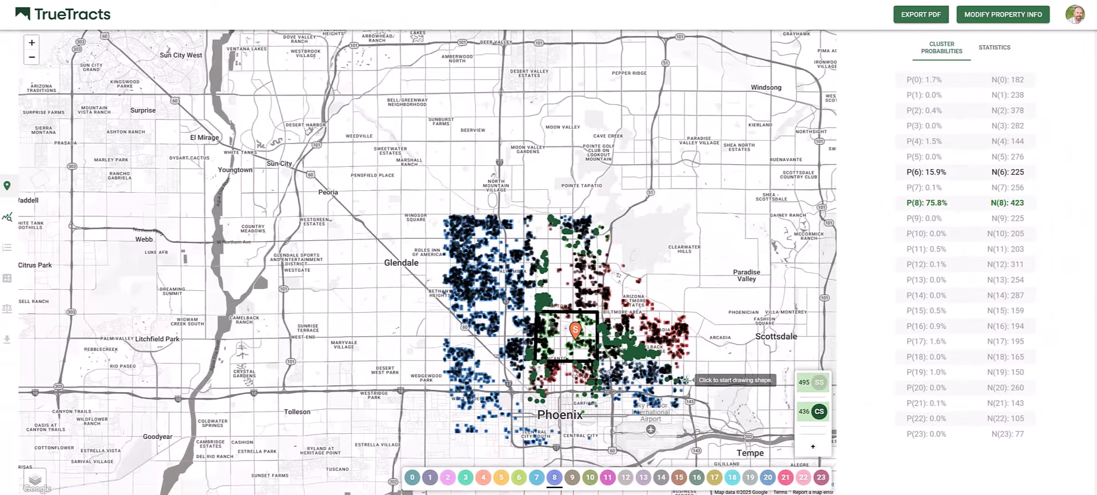
{"action": "left_click", "coordinate": [610, 253]}
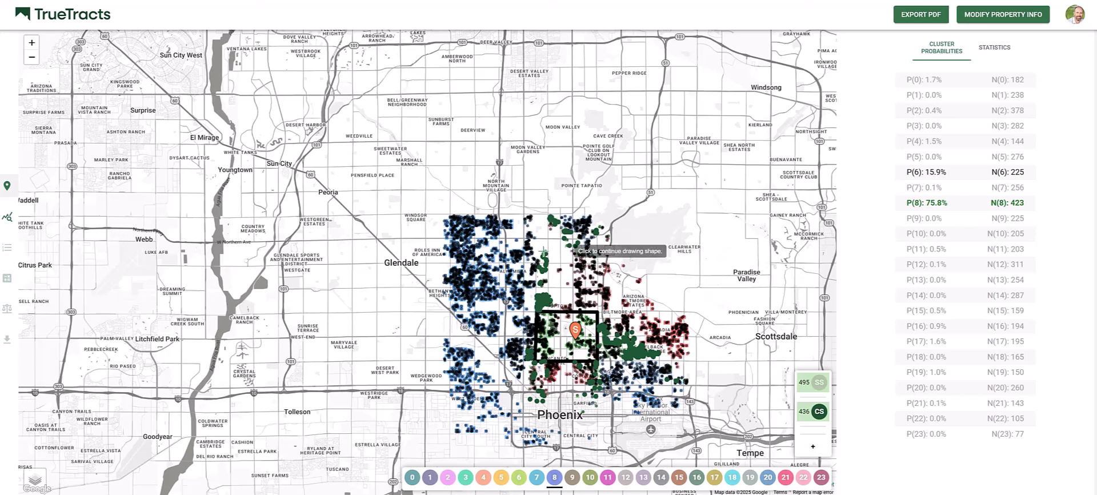
{"action": "left_click", "coordinate": [505, 249]}
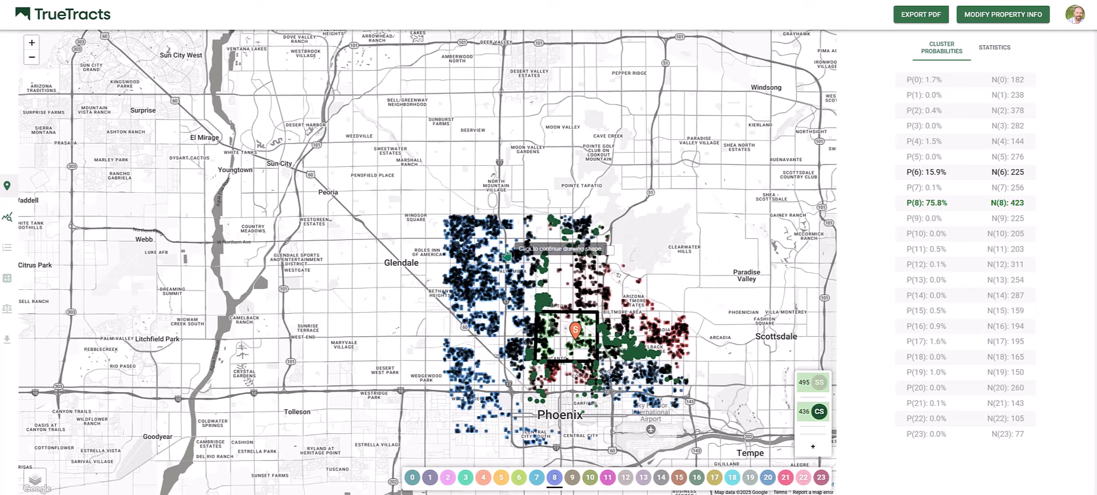
{"action": "left_click", "coordinate": [502, 371]}
{"action": "left_click", "coordinate": [512, 393]}
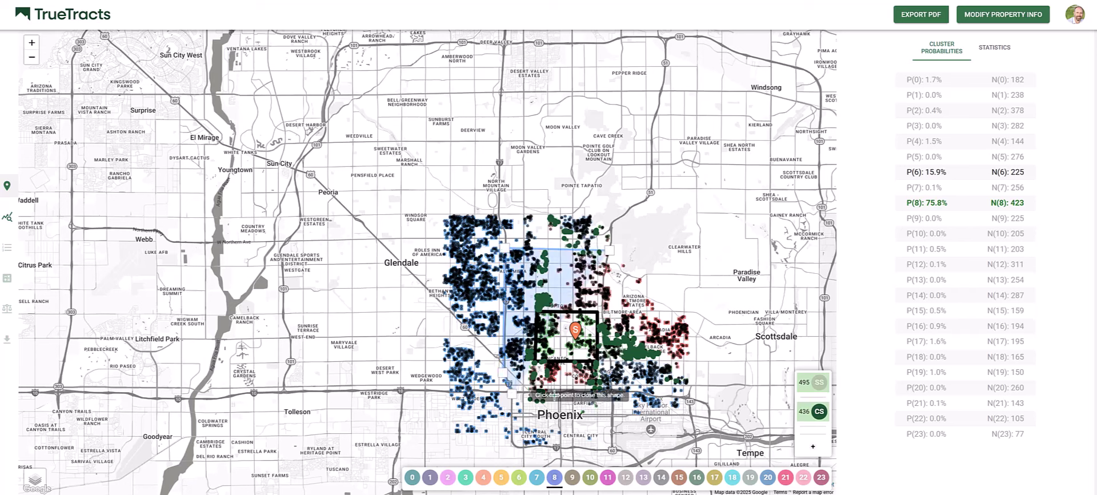
{"action": "left_click", "coordinate": [612, 393]}
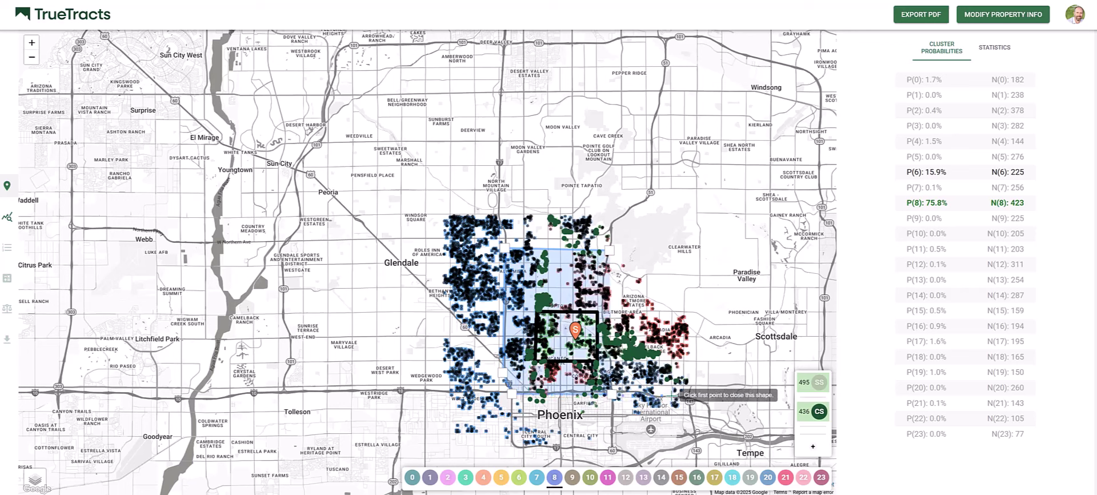
{"action": "left_click", "coordinate": [680, 398]}
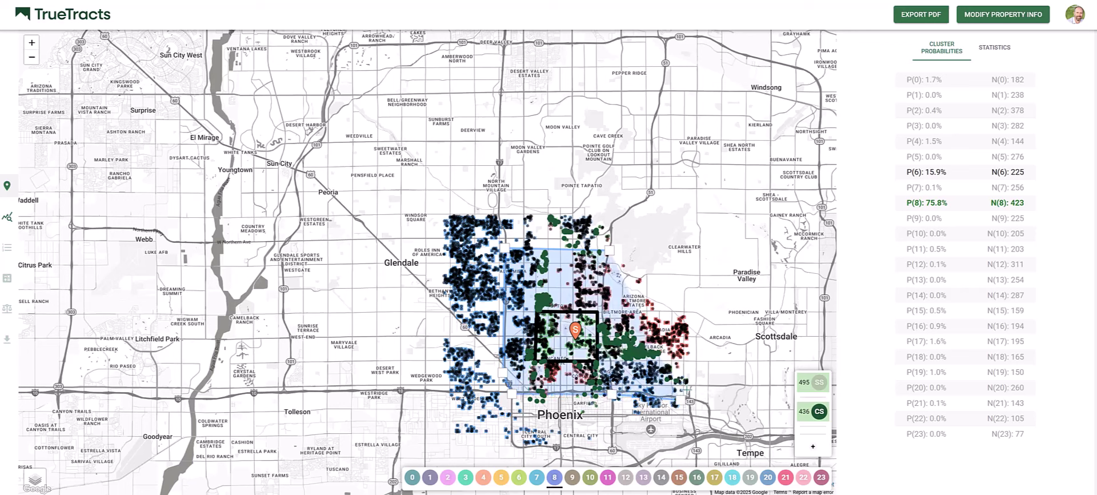
{"action": "left_click", "coordinate": [683, 314]}
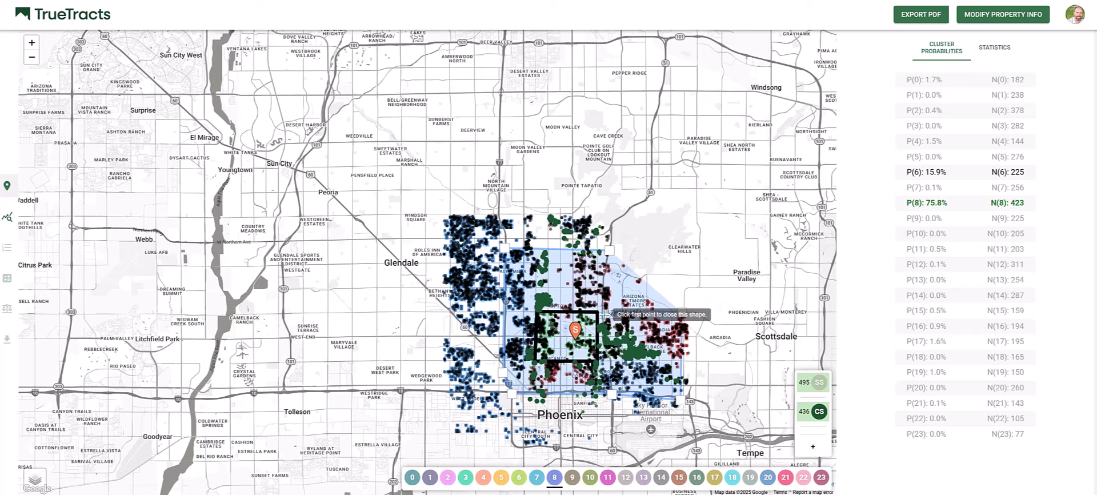
{"action": "left_click", "coordinate": [609, 247]}
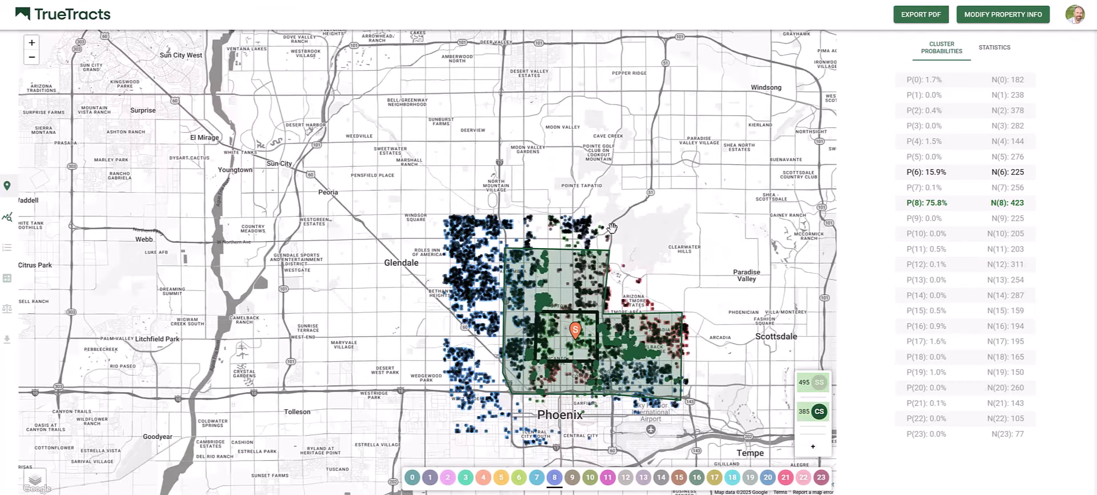
Step: Add another area as a four-sided shape just east of the market boundary, around Olive Manors and down to Thomas Rd
{"action": "scroll", "coordinate": [614, 231], "scroll_direction": "up", "scroll_amount": 3}
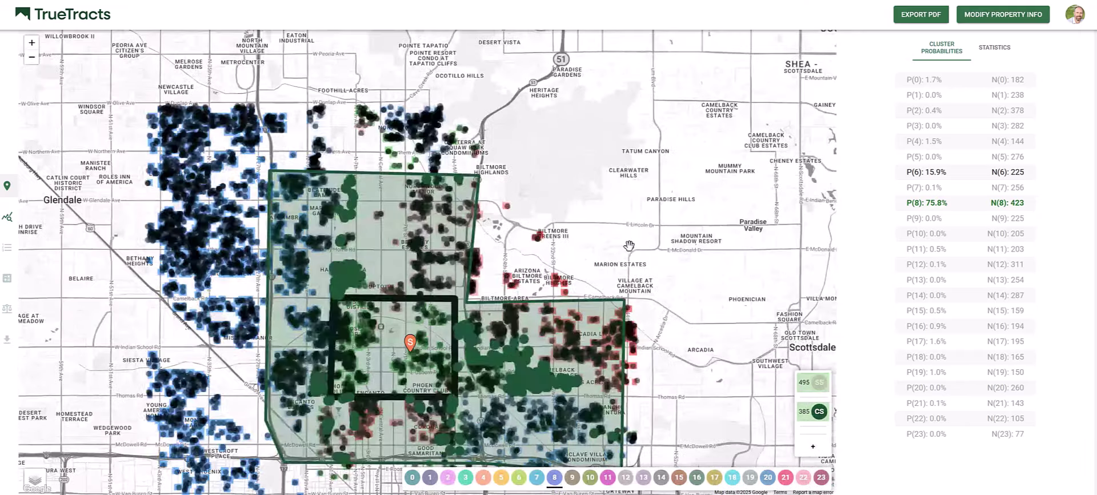
{"action": "left_click_drag", "start_coordinate": [761, 267], "coordinate": [755, 203]}
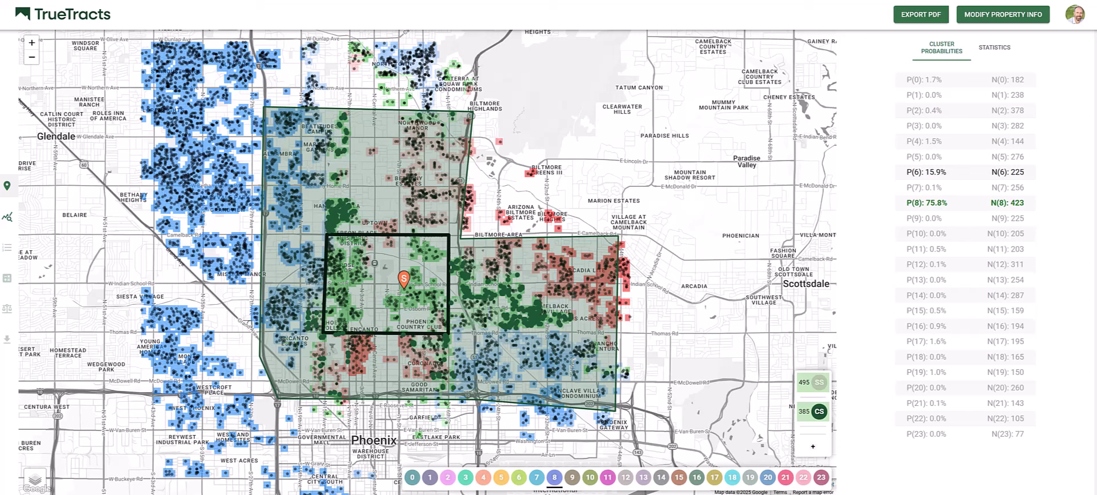
{"action": "left_click", "coordinate": [813, 446]}
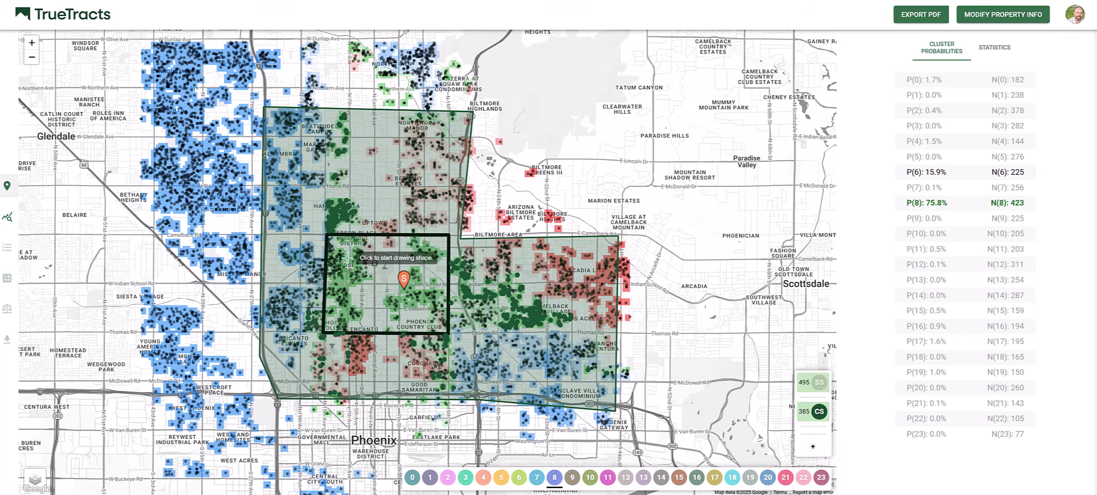
{"action": "scroll", "coordinate": [346, 259], "scroll_direction": "up", "scroll_amount": 1}
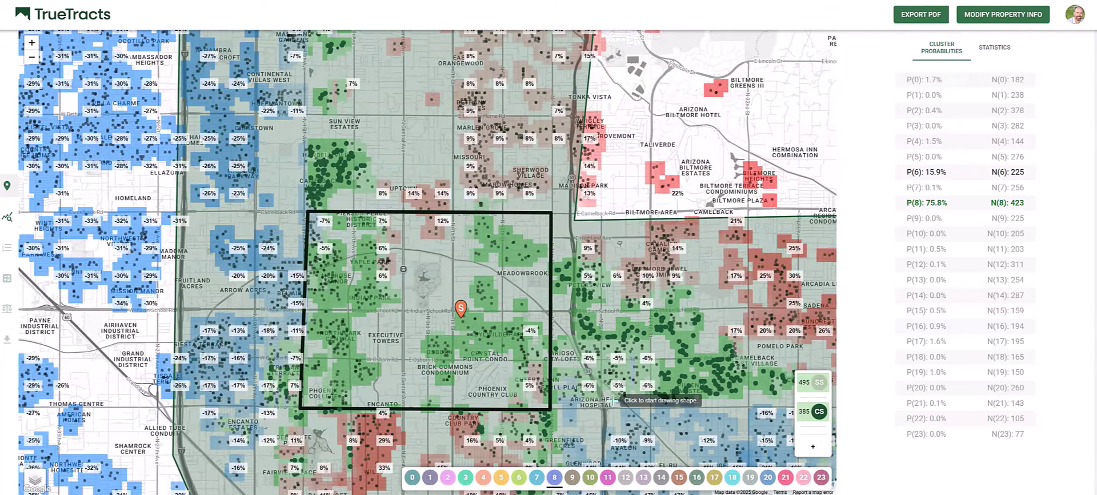
{"action": "scroll", "coordinate": [613, 399], "scroll_direction": "up", "scroll_amount": 1}
{"action": "left_click", "coordinate": [537, 281]}
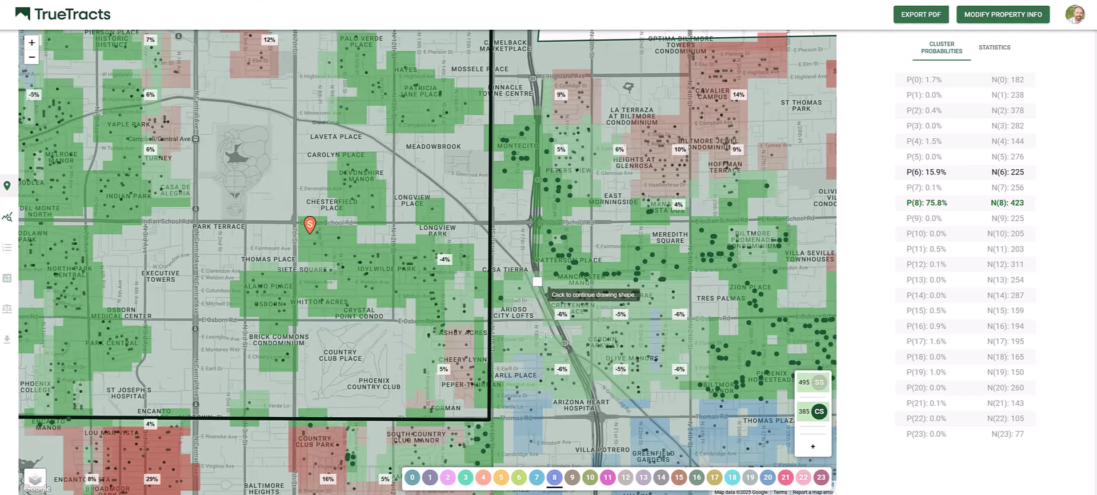
{"action": "left_click", "coordinate": [542, 409]}
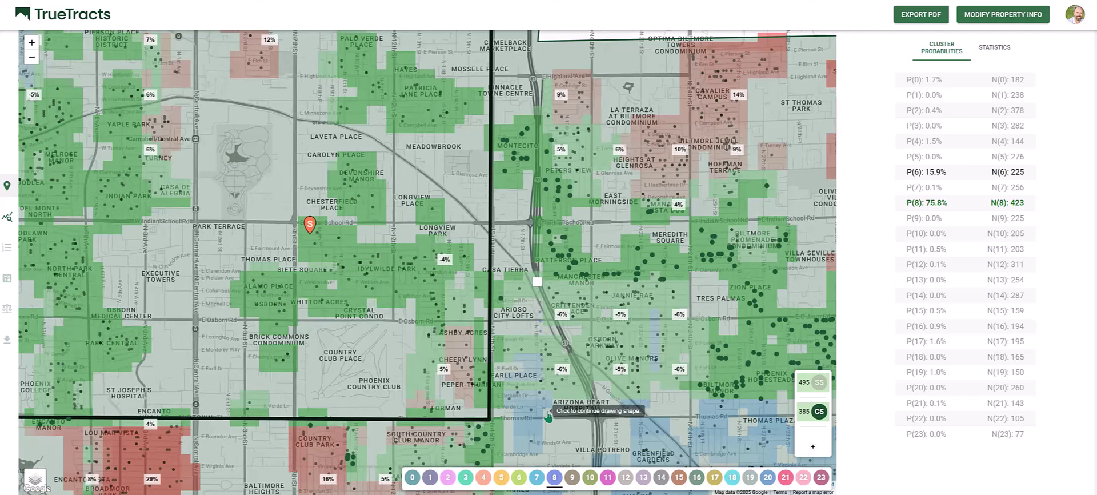
{"action": "left_click", "coordinate": [689, 408]}
{"action": "left_click", "coordinate": [691, 284]}
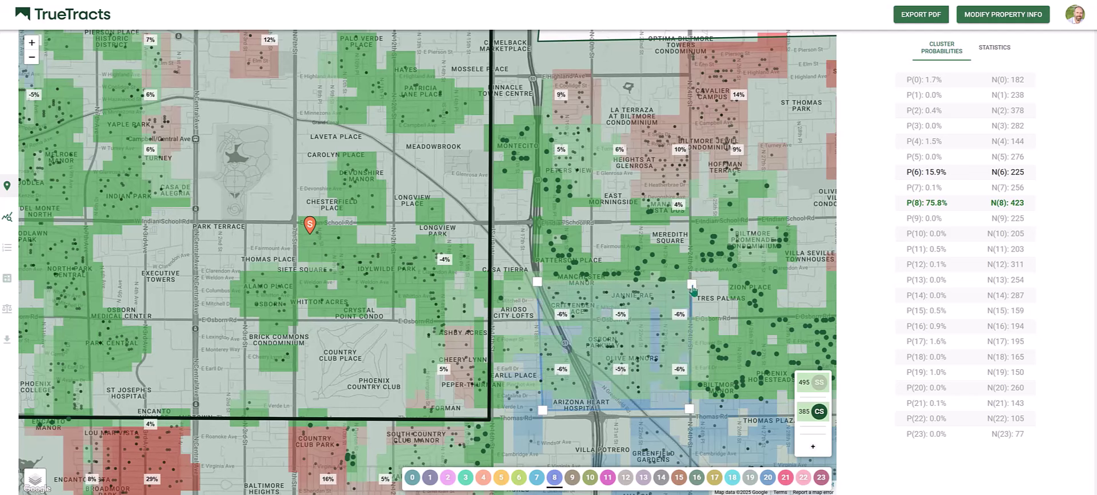
{"action": "left_click", "coordinate": [537, 281]}
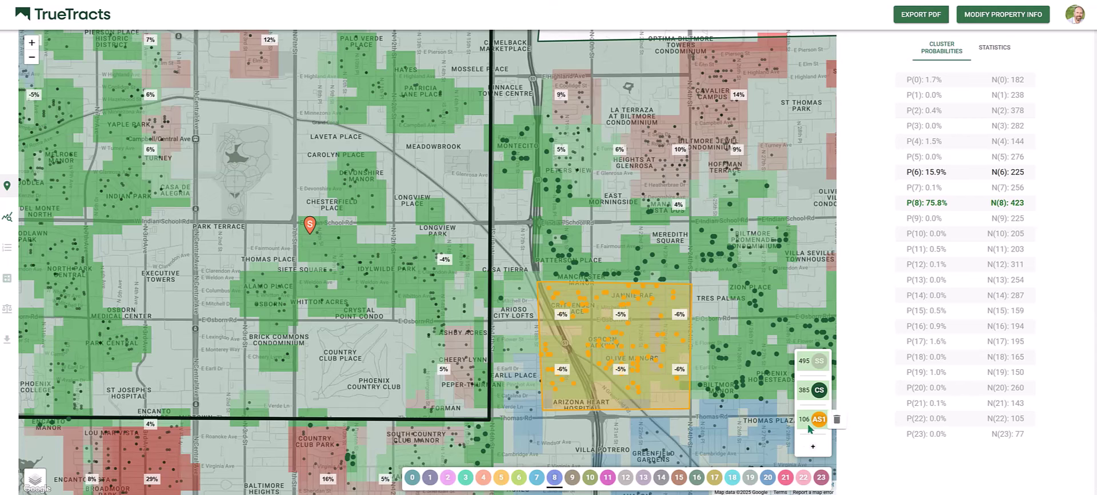
Step: Examine the location difference percentages in and around the SS, CS and newly added areas on the map
{"action": "scroll", "coordinate": [724, 361], "scroll_direction": "down", "scroll_amount": 2}
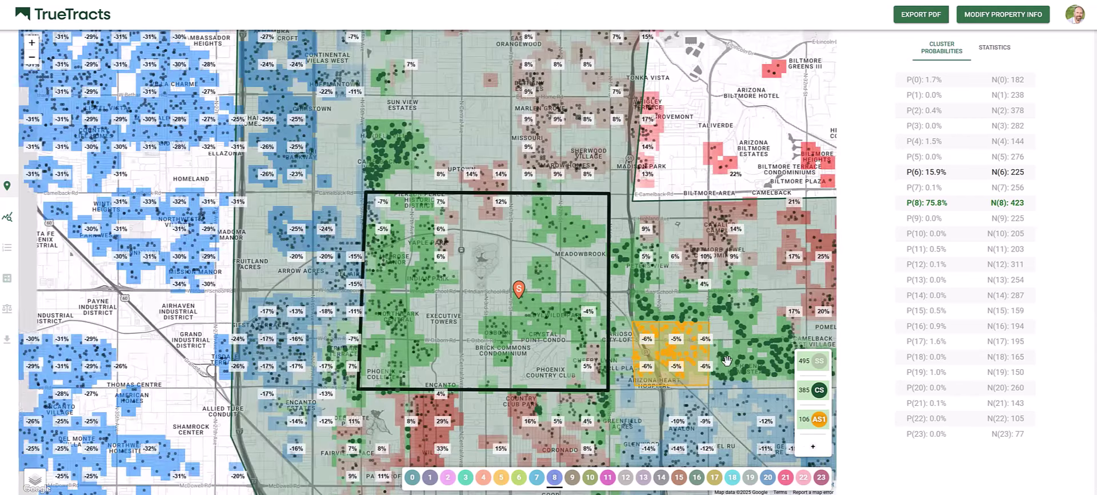
{"action": "left_click_drag", "start_coordinate": [689, 237], "coordinate": [674, 95]}
{"action": "left_click_drag", "start_coordinate": [670, 175], "coordinate": [536, 301]}
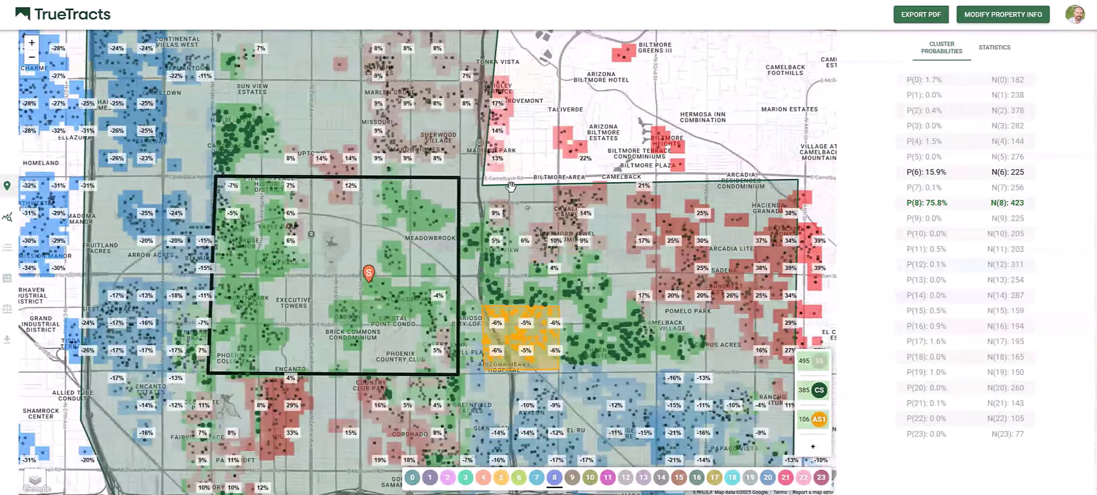
{"action": "left_click_drag", "start_coordinate": [502, 165], "coordinate": [587, 328]}
{"action": "left_click_drag", "start_coordinate": [419, 184], "coordinate": [438, 345]}
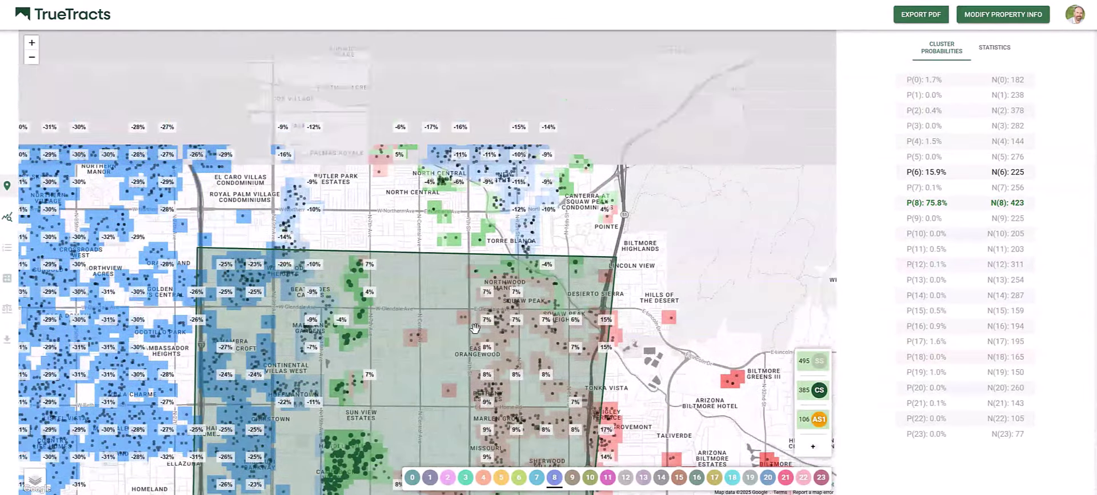
{"action": "left_click_drag", "start_coordinate": [425, 407], "coordinate": [423, 208]}
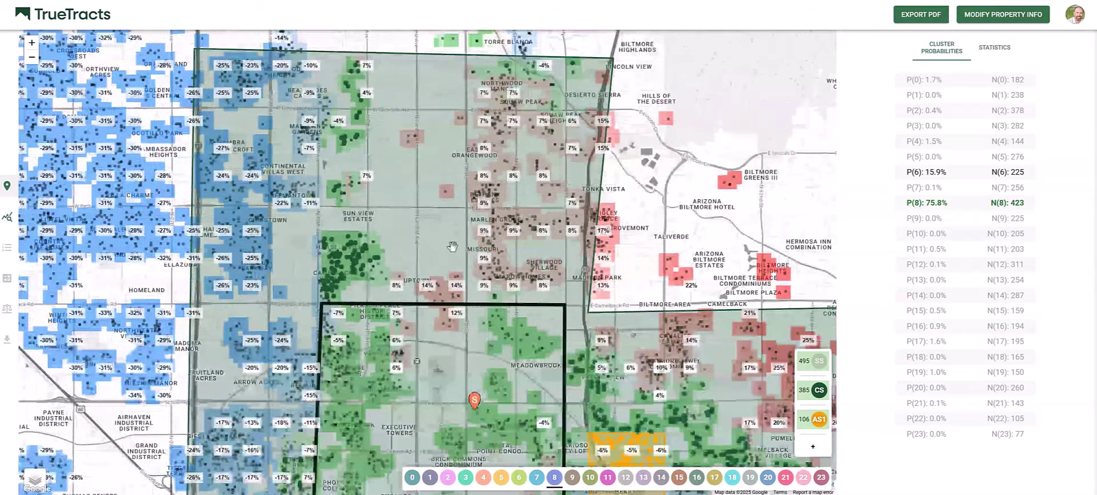
{"action": "left_click_drag", "start_coordinate": [660, 377], "coordinate": [596, 246]}
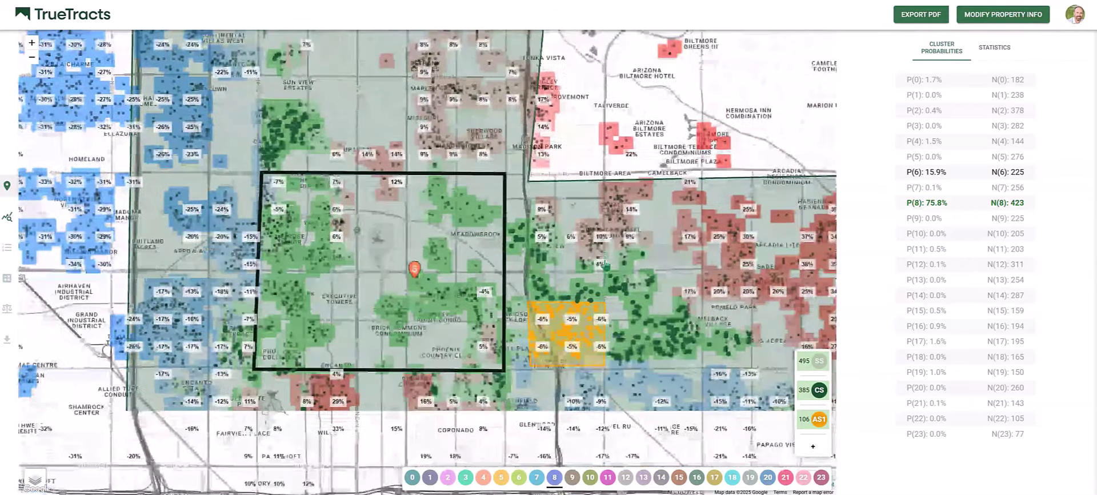
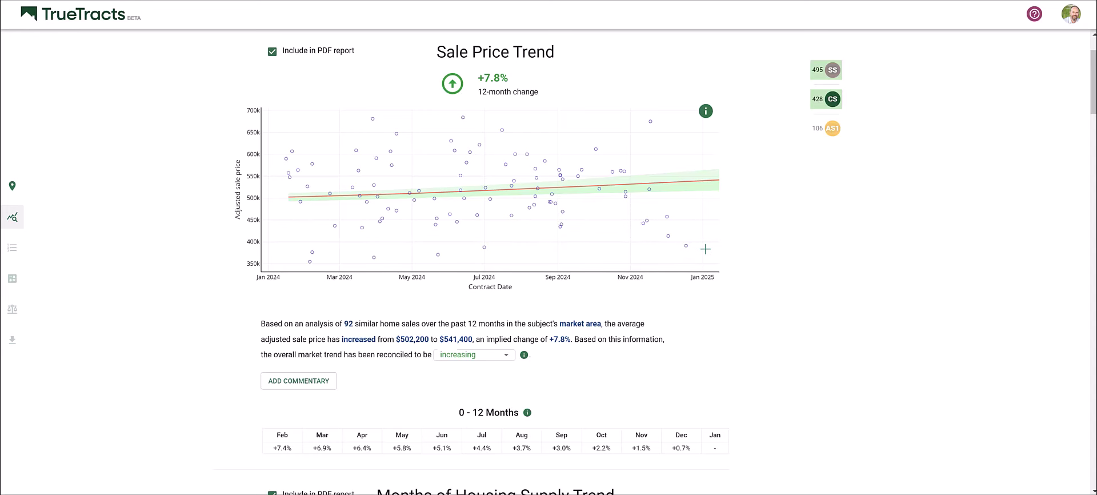
Step: Review the market trend charts from Sale Price Trend through Sale to Final List Price Ratio Trend and Months of Housing Supply Trend
{"action": "scroll", "coordinate": [686, 246], "scroll_direction": "down", "scroll_amount": 20}
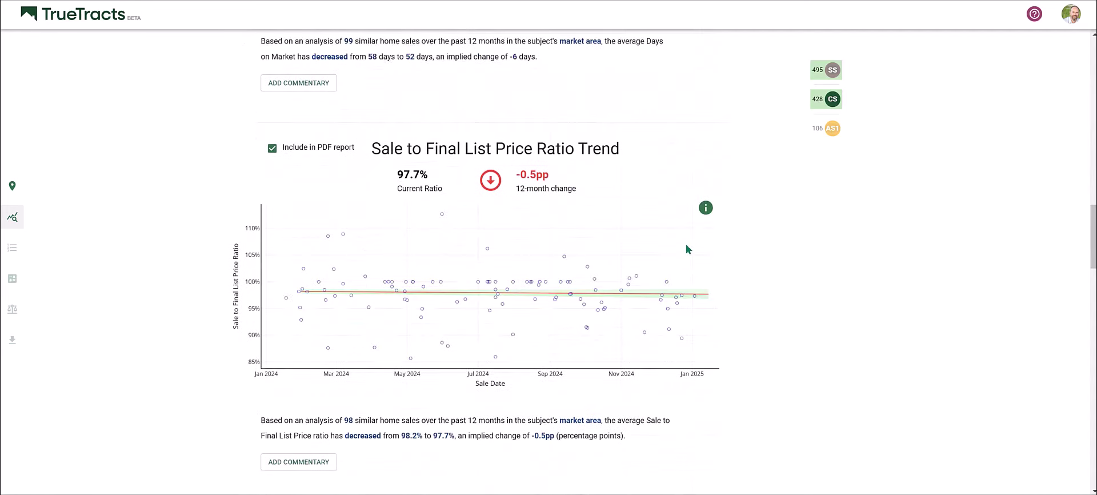
{"action": "scroll", "coordinate": [686, 243], "scroll_direction": "down", "scroll_amount": 1}
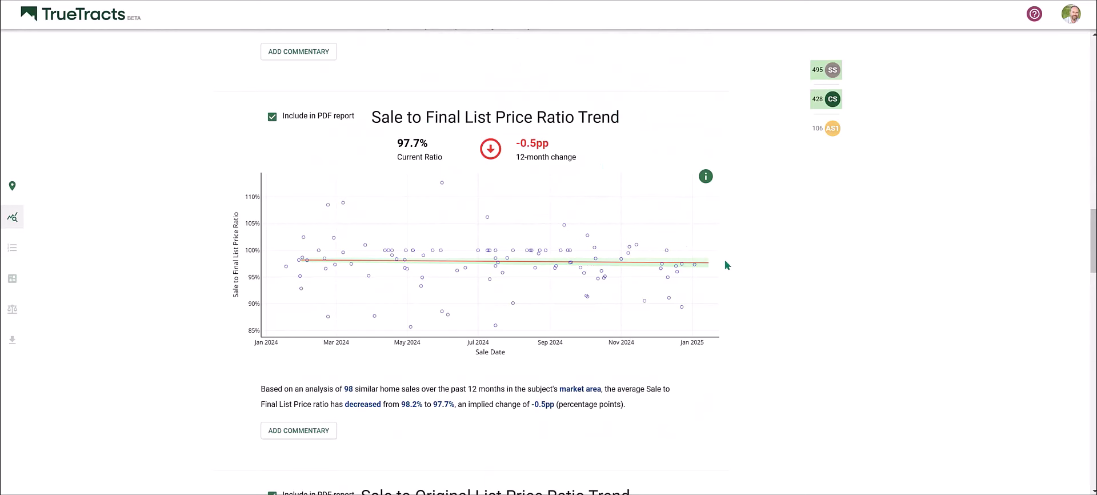
{"action": "scroll", "coordinate": [757, 269], "scroll_direction": "up", "scroll_amount": 15}
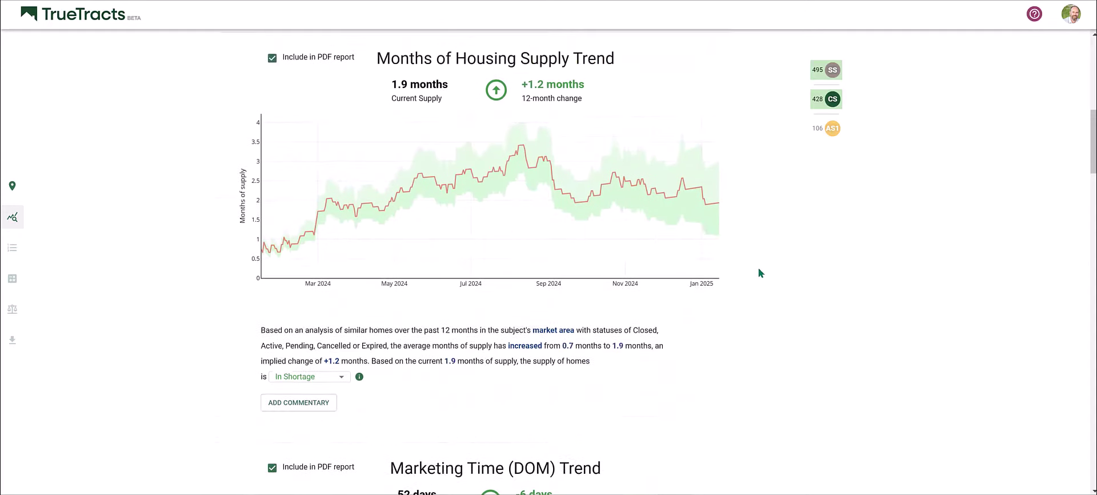
{"action": "scroll", "coordinate": [759, 268], "scroll_direction": "up", "scroll_amount": 10}
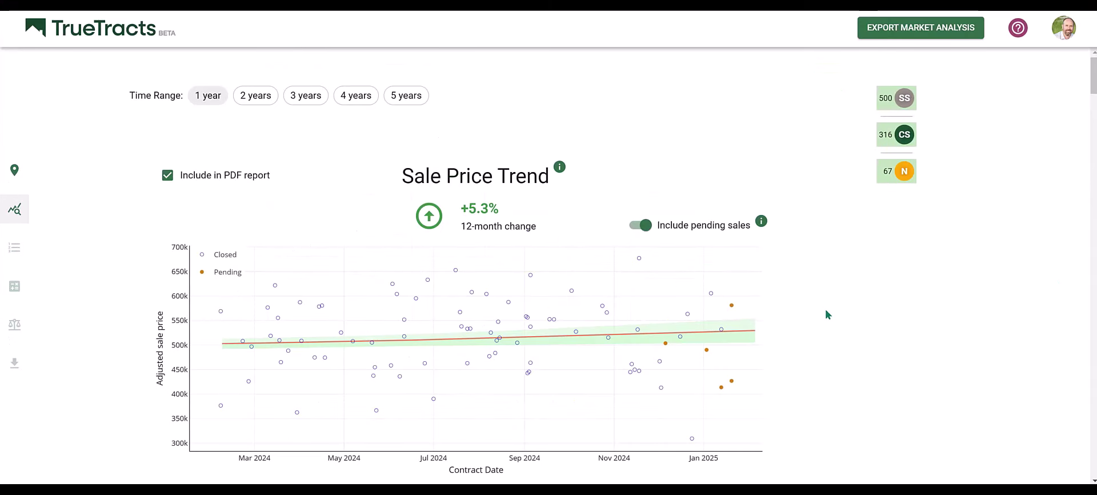
Step: Exclude pending sales from the Sale Price Trend, include them again, and read the explanation of the option
{"action": "left_click", "coordinate": [643, 226]}
{"action": "left_click", "coordinate": [643, 226]}
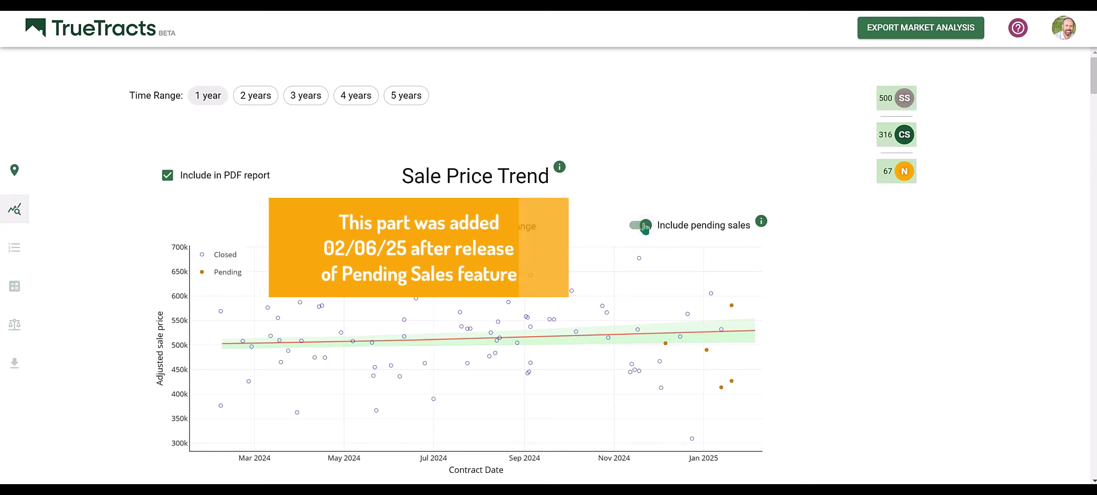
{"action": "mouse_move", "coordinate": [761, 224]}
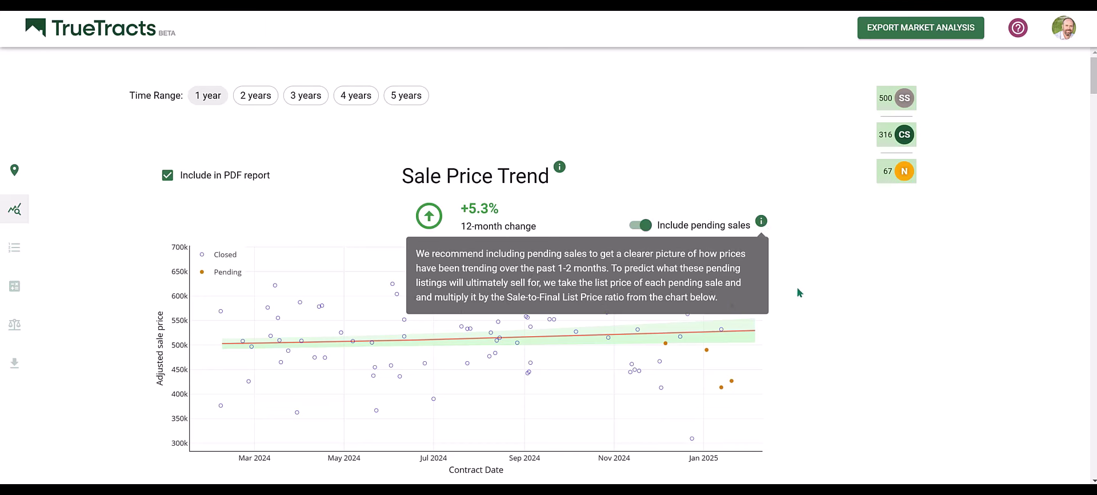
Step: Check the current ratio and the latest trend-line point in the Sale to Final List Price Ratio Trend, and return to the Sale Price Trend
{"action": "scroll", "coordinate": [825, 327], "scroll_direction": "down", "scroll_amount": 10}
{"action": "scroll", "coordinate": [824, 330], "scroll_direction": "down", "scroll_amount": 15}
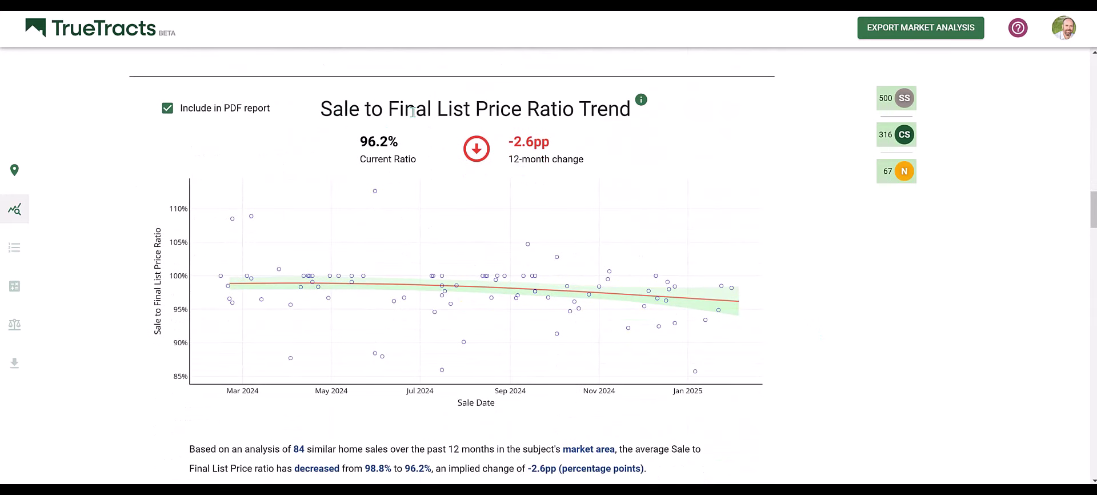
{"action": "left_click_drag", "start_coordinate": [359, 142], "coordinate": [398, 143]}
{"action": "mouse_move", "coordinate": [738, 302]}
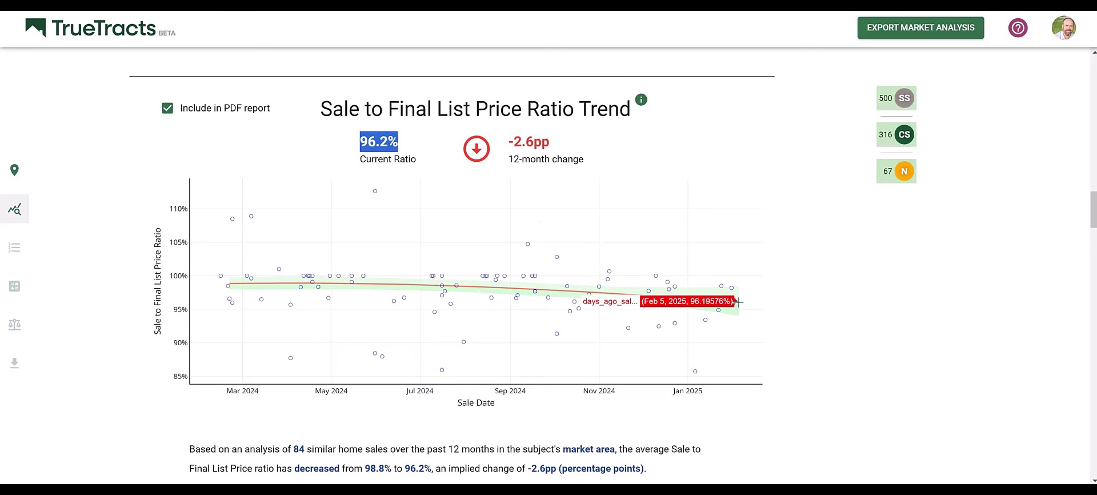
{"action": "scroll", "coordinate": [852, 284], "scroll_direction": "down", "scroll_amount": 15}
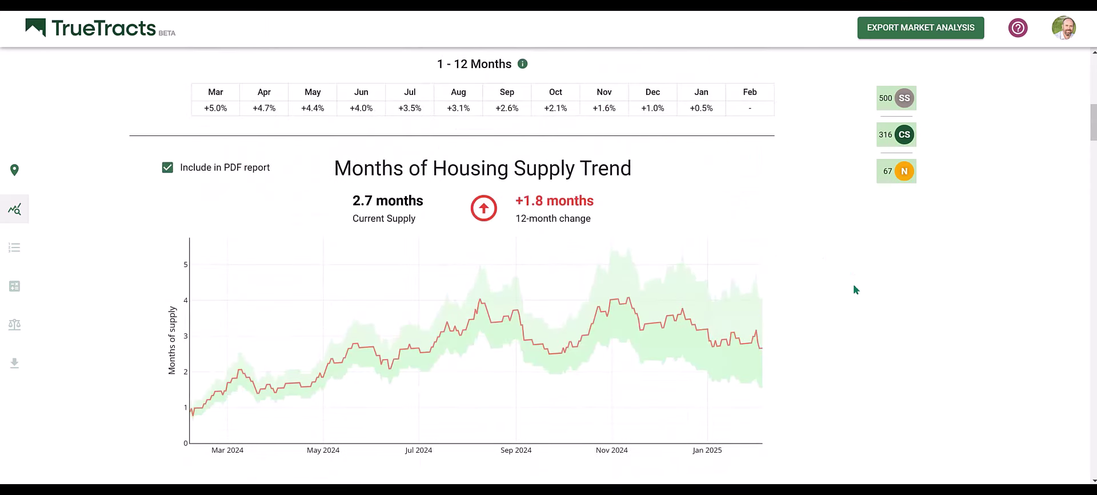
{"action": "scroll", "coordinate": [852, 283], "scroll_direction": "up", "scroll_amount": 10}
{"action": "mouse_move", "coordinate": [756, 342]}
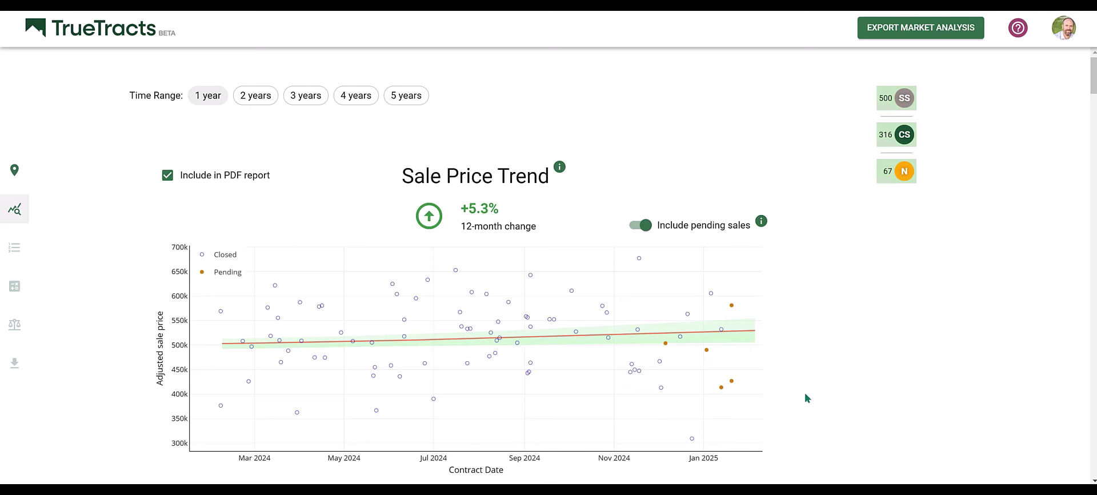
Step: Compare the Sale Price Trend without and with pending sales, leaving the pending sales included
{"action": "scroll", "coordinate": [851, 338], "scroll_direction": "down", "scroll_amount": 2}
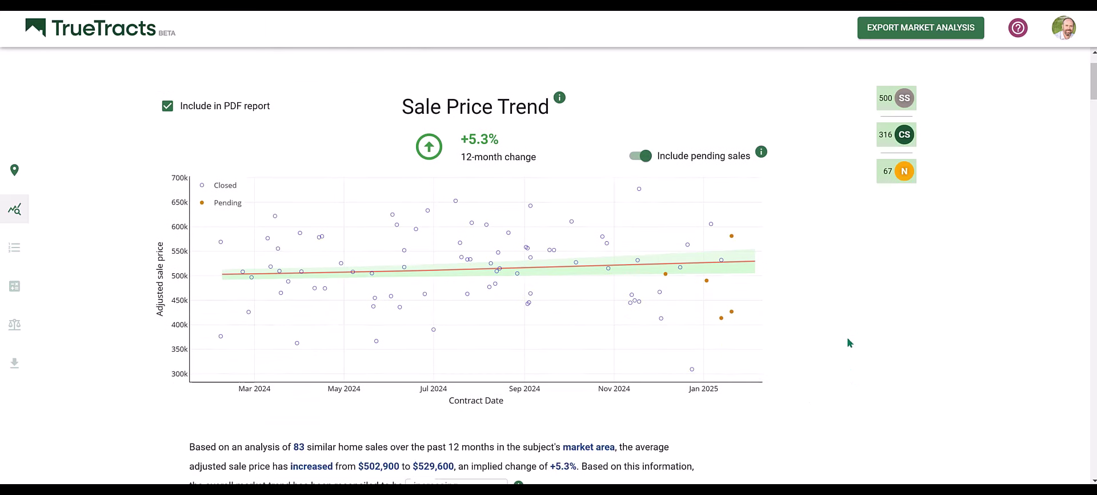
{"action": "mouse_move", "coordinate": [707, 290]}
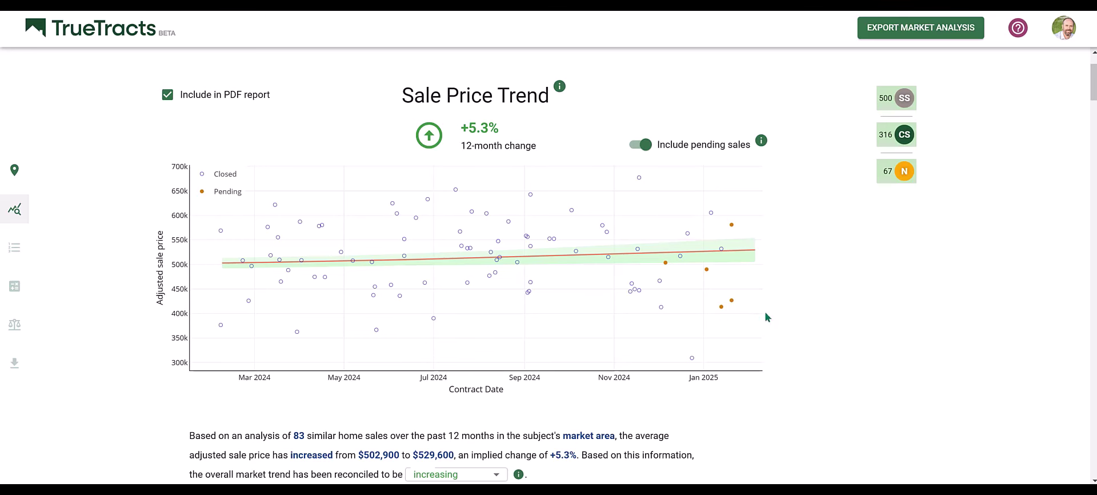
{"action": "left_click", "coordinate": [642, 146]}
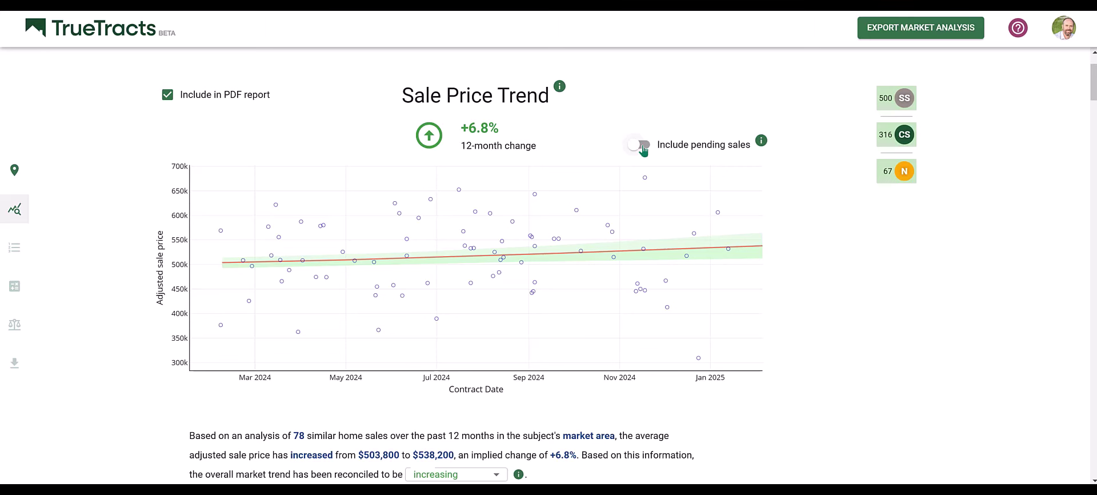
{"action": "left_click", "coordinate": [642, 145]}
{"action": "left_click", "coordinate": [642, 147]}
{"action": "left_click", "coordinate": [641, 147]}
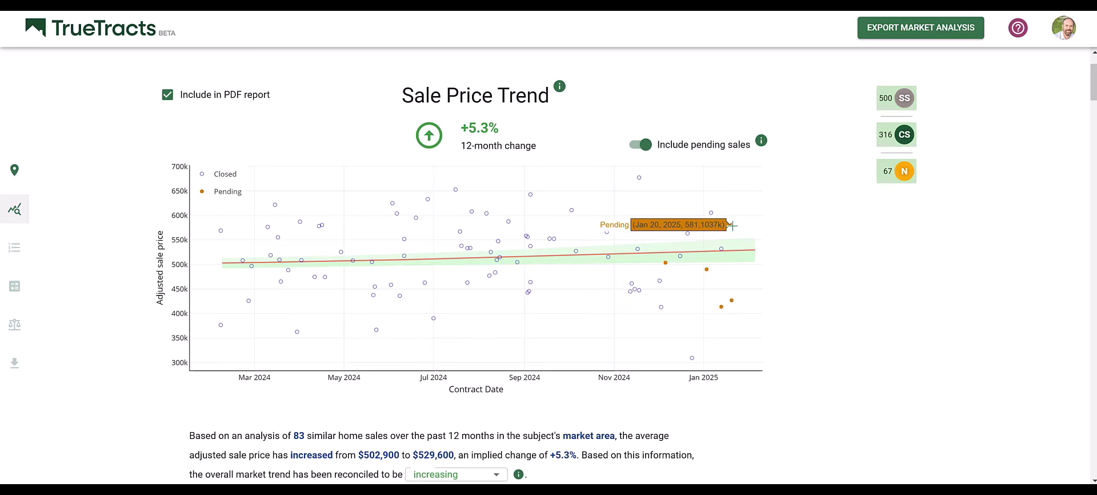
Step: Remove the CS area from the Sale Price Trend and compare its 12-month change with and without pending sales
{"action": "left_click", "coordinate": [903, 136]}
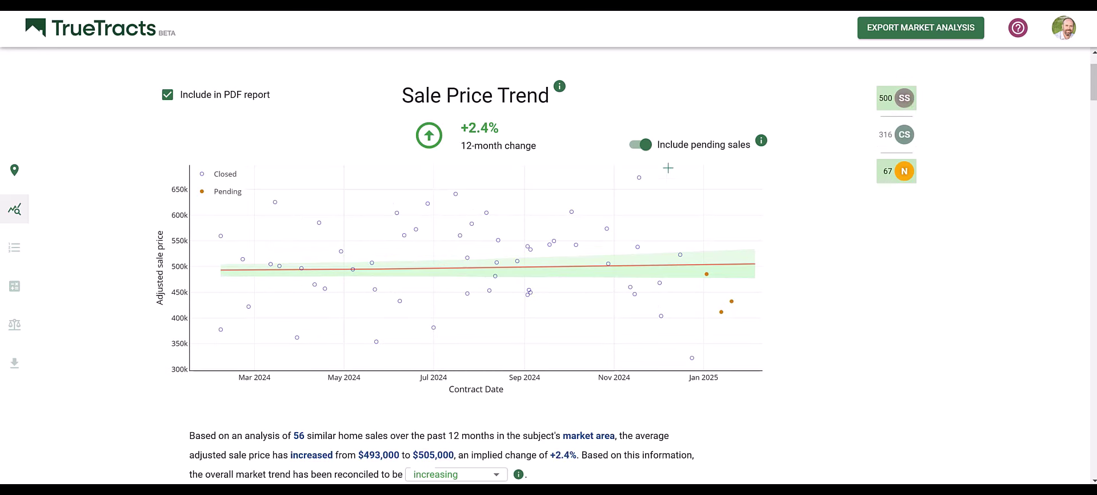
{"action": "mouse_move", "coordinate": [722, 297]}
{"action": "left_click", "coordinate": [639, 145]}
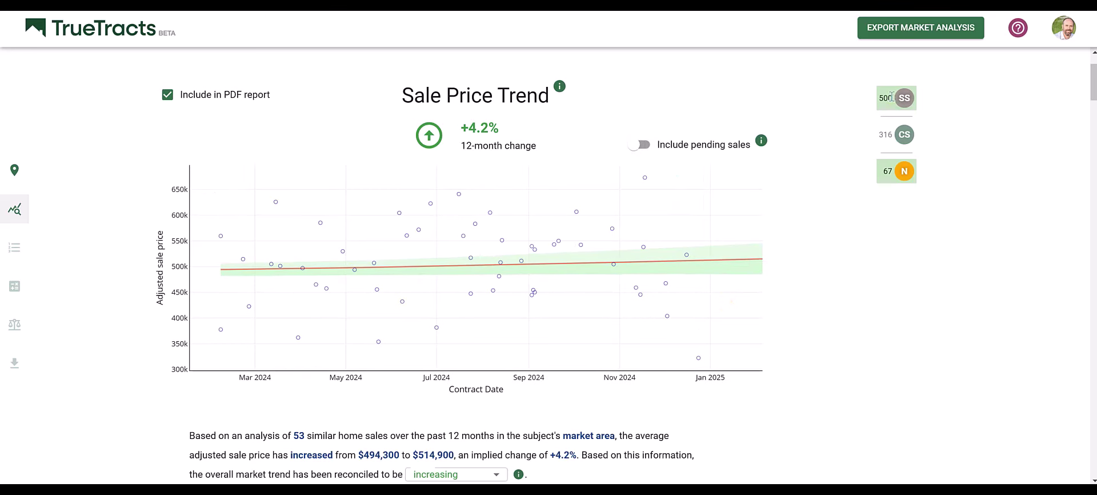
{"action": "left_click_drag", "start_coordinate": [462, 127], "coordinate": [501, 128]}
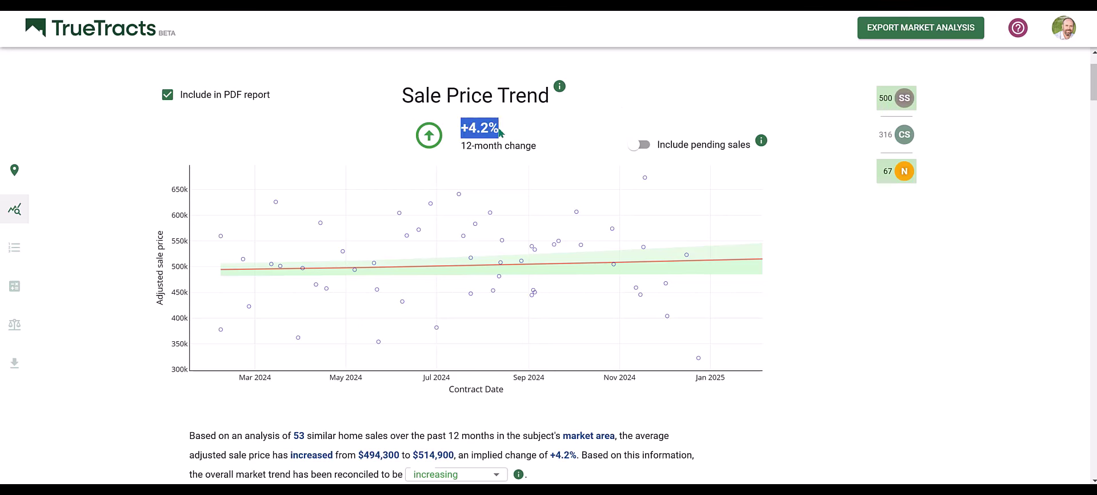
{"action": "left_click", "coordinate": [640, 144]}
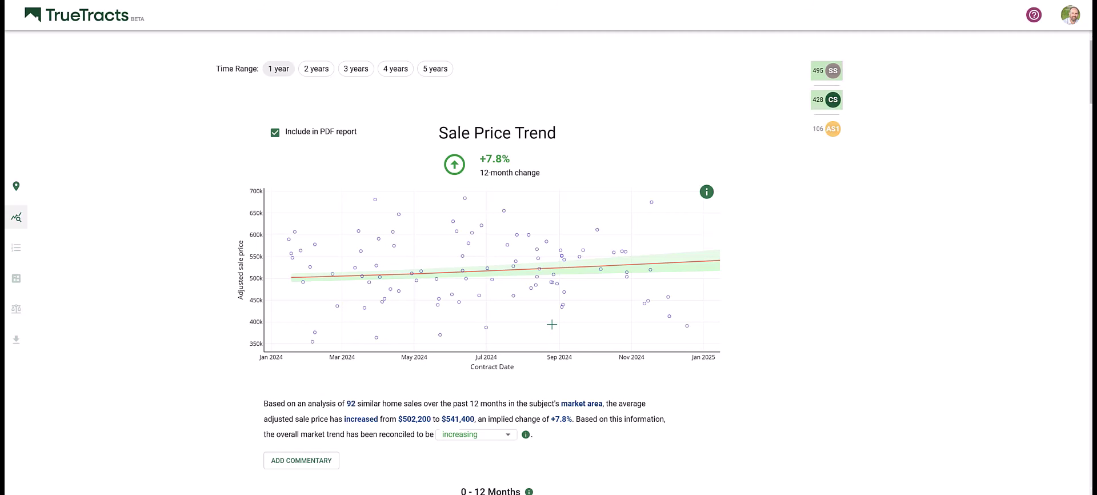
Step: Set the time range to 2 years and examine the monthly changes for 13 - 24 Months under the Sale Price Trend
{"action": "mouse_move", "coordinate": [449, 294]}
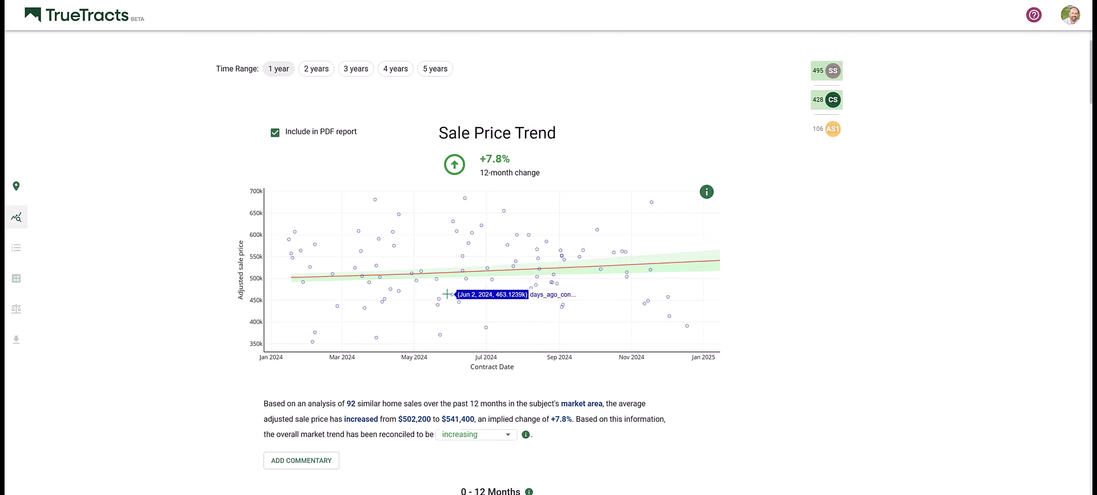
{"action": "left_click", "coordinate": [319, 72]}
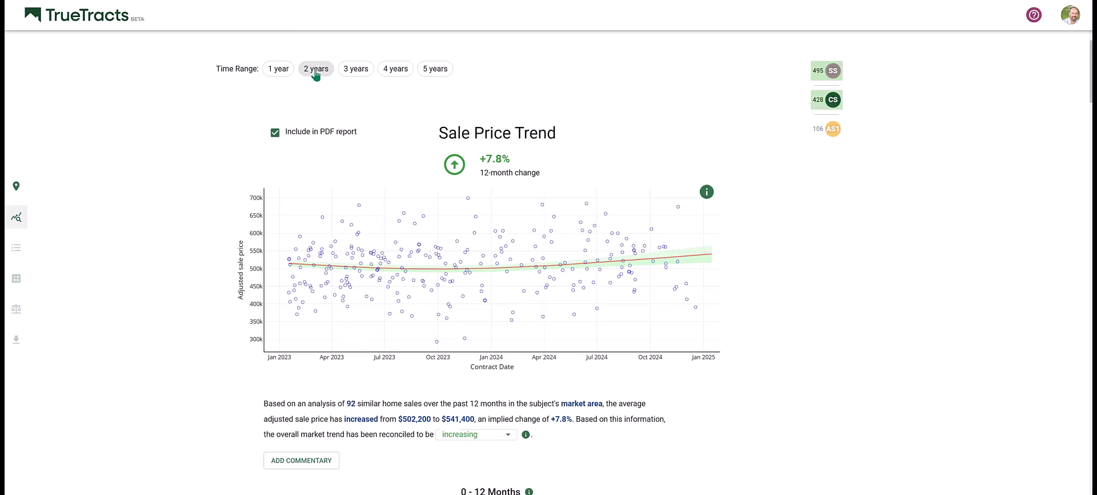
{"action": "scroll", "coordinate": [424, 210], "scroll_direction": "down", "scroll_amount": 4}
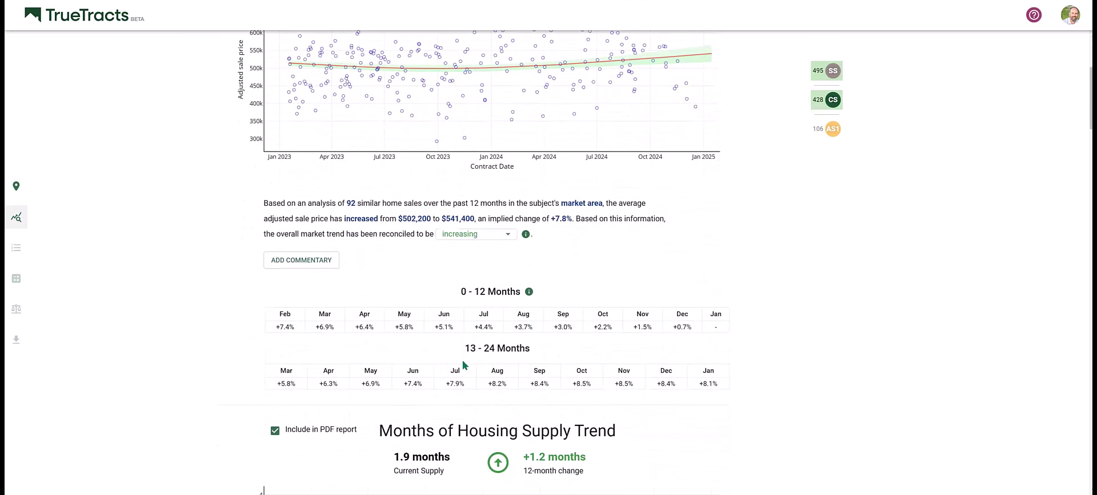
{"action": "left_click_drag", "start_coordinate": [284, 381], "coordinate": [718, 385]}
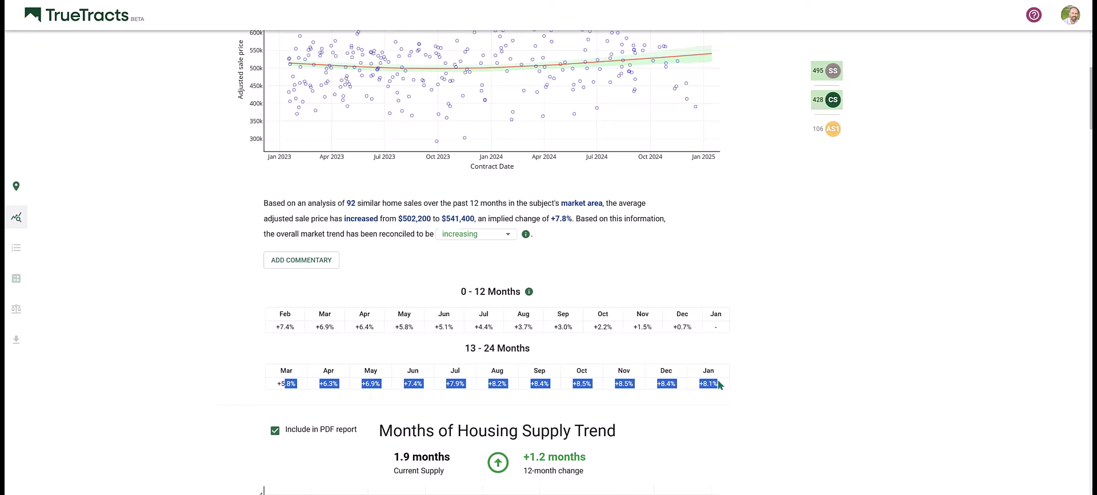
{"action": "left_click", "coordinate": [719, 385]}
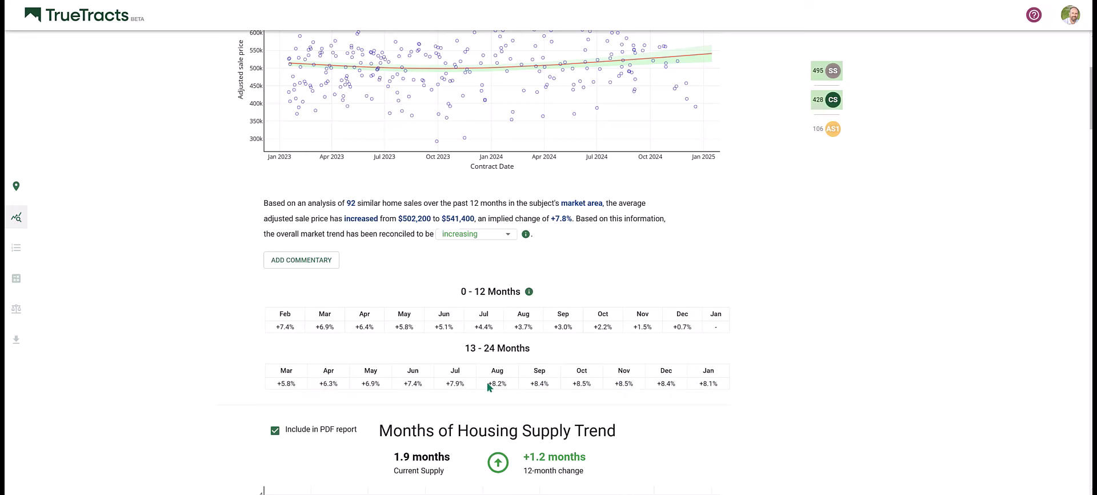
{"action": "scroll", "coordinate": [355, 380], "scroll_direction": "up", "scroll_amount": 4}
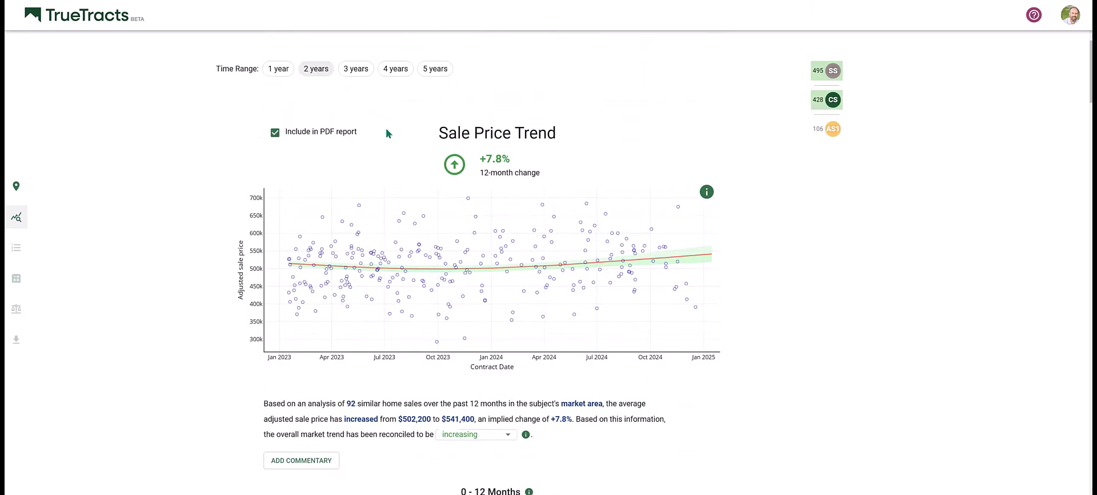
Step: Set the time range to 5 years and examine the monthly changes for 49 - 60 Months under the Sale Price Trend
{"action": "left_click", "coordinate": [437, 69]}
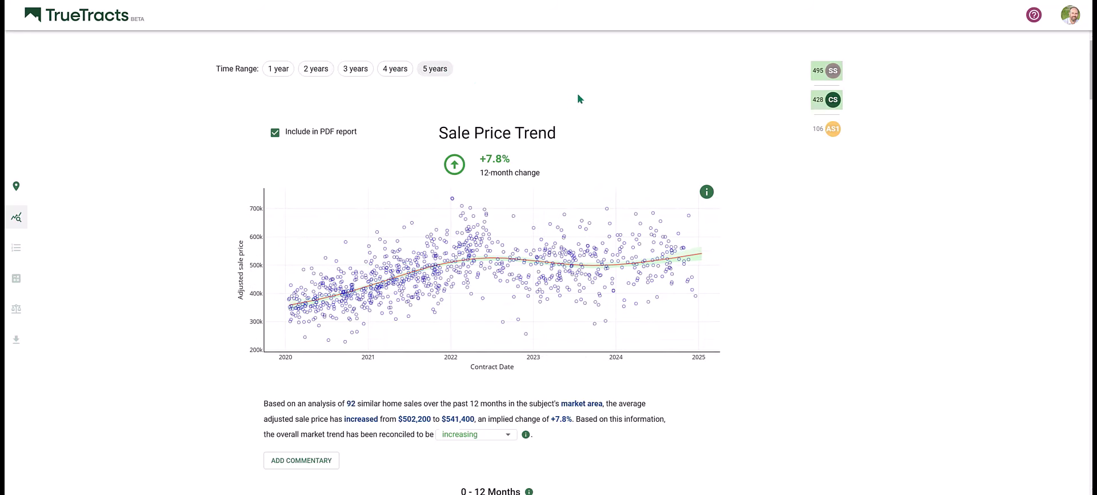
{"action": "scroll", "coordinate": [577, 114], "scroll_direction": "down", "scroll_amount": 4}
{"action": "scroll", "coordinate": [574, 135], "scroll_direction": "down", "scroll_amount": 2}
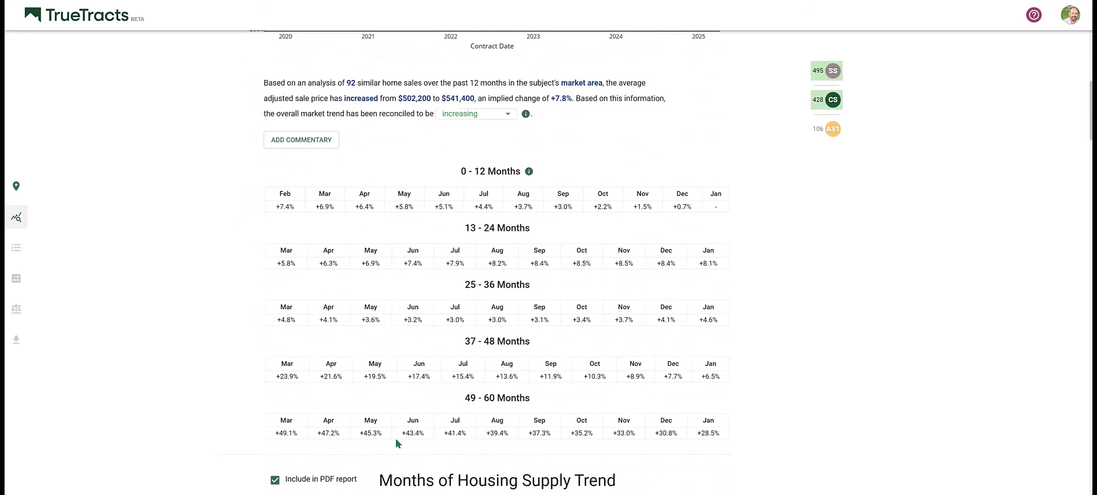
{"action": "left_click_drag", "start_coordinate": [404, 433], "coordinate": [579, 433]}
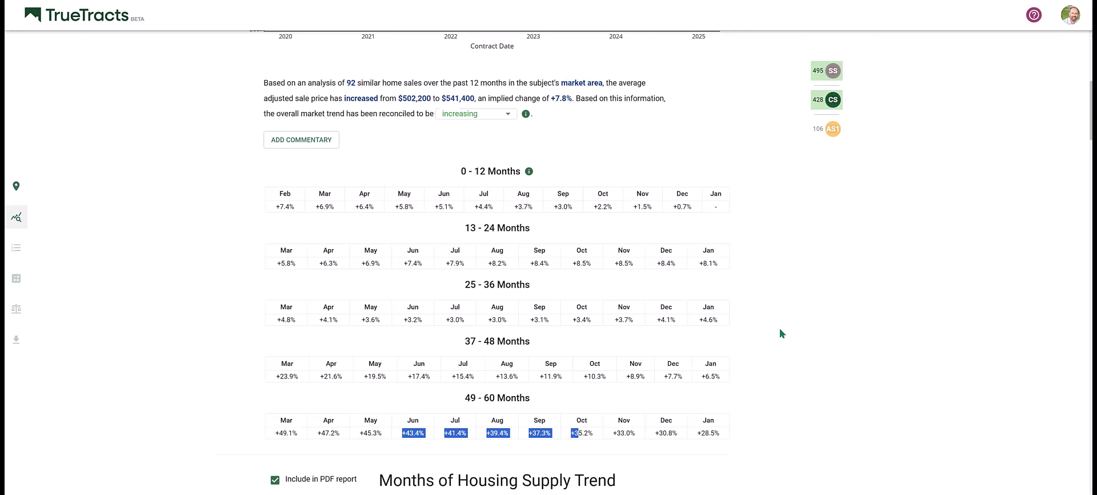
Step: Look at the supply condition choices in the Months of Housing Supply Trend and read the explanation of their ranges
{"action": "scroll", "coordinate": [779, 327], "scroll_direction": "down", "scroll_amount": 3}
{"action": "scroll", "coordinate": [780, 328], "scroll_direction": "down", "scroll_amount": 4}
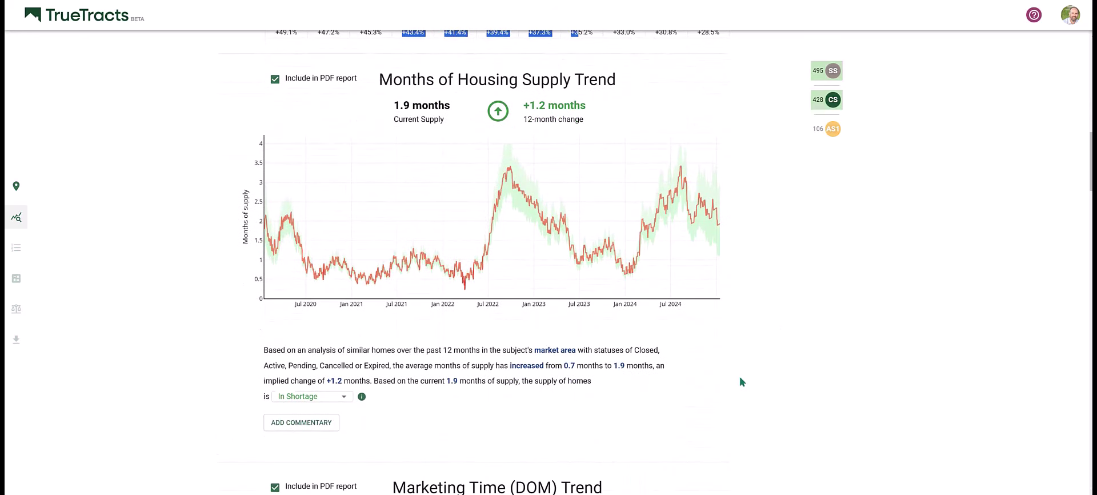
{"action": "mouse_move", "coordinate": [363, 397]}
{"action": "left_click", "coordinate": [302, 398]}
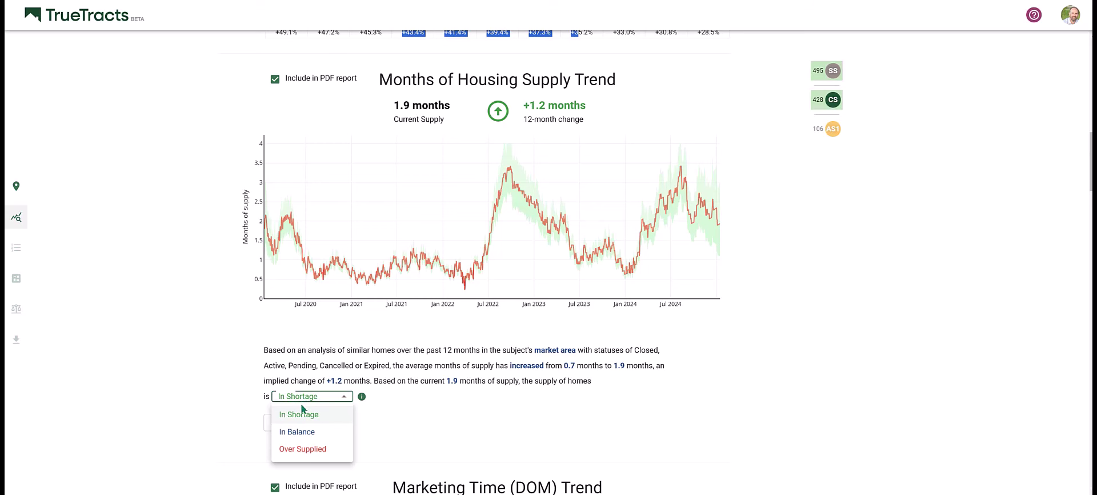
{"action": "left_click", "coordinate": [347, 405]}
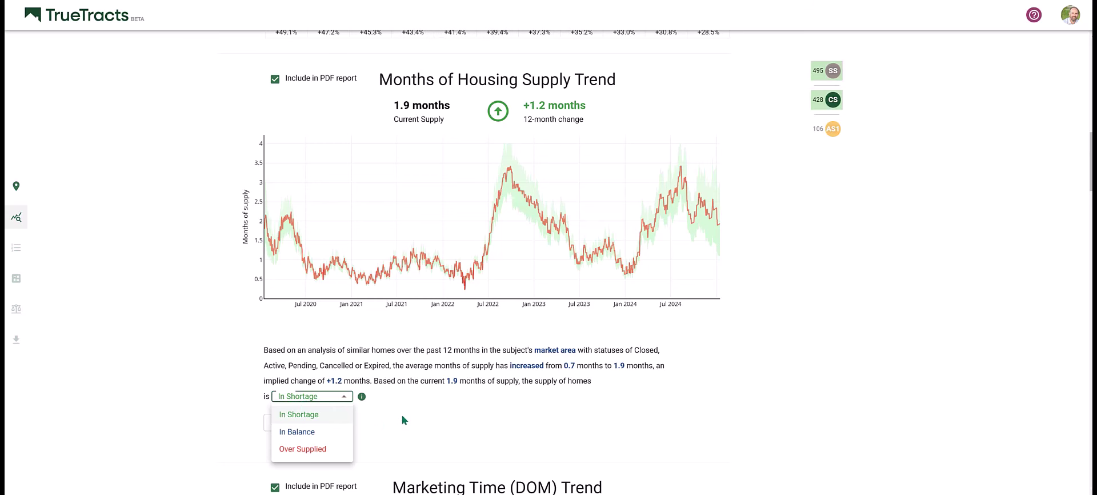
{"action": "mouse_move", "coordinate": [361, 398]}
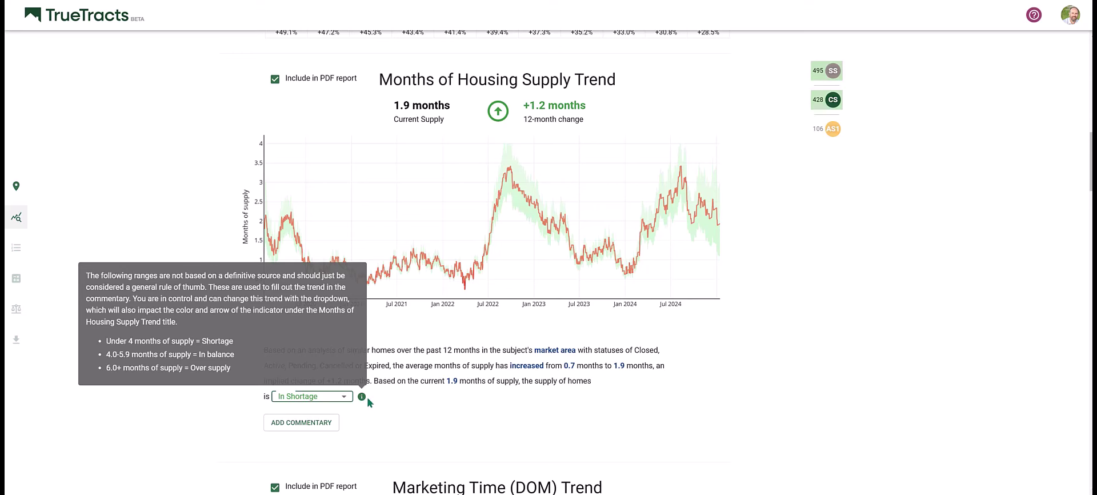
{"action": "left_click", "coordinate": [383, 403]}
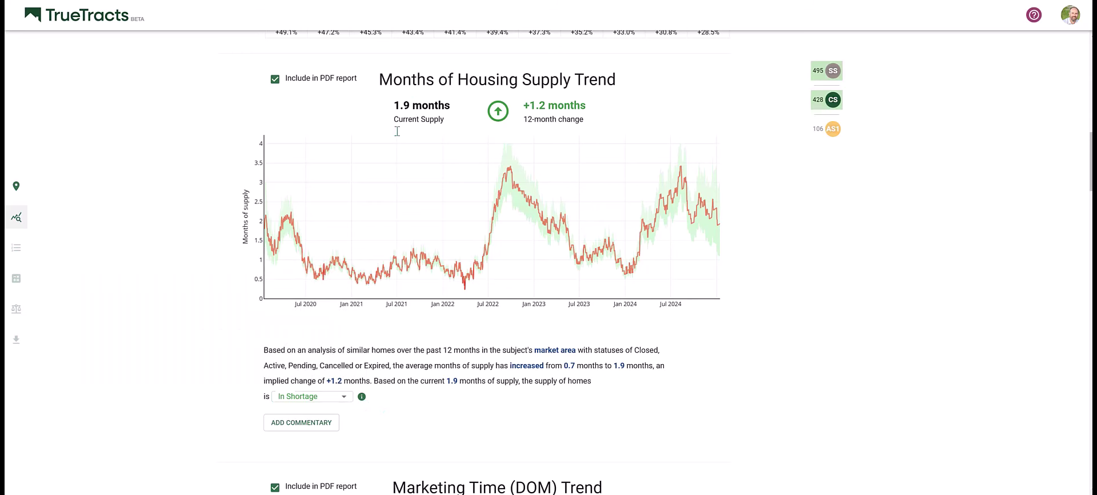
Step: Switch the housing supply condition to In Balance and back to In Shortage, and add an empty commentary box below it
{"action": "left_click", "coordinate": [318, 398]}
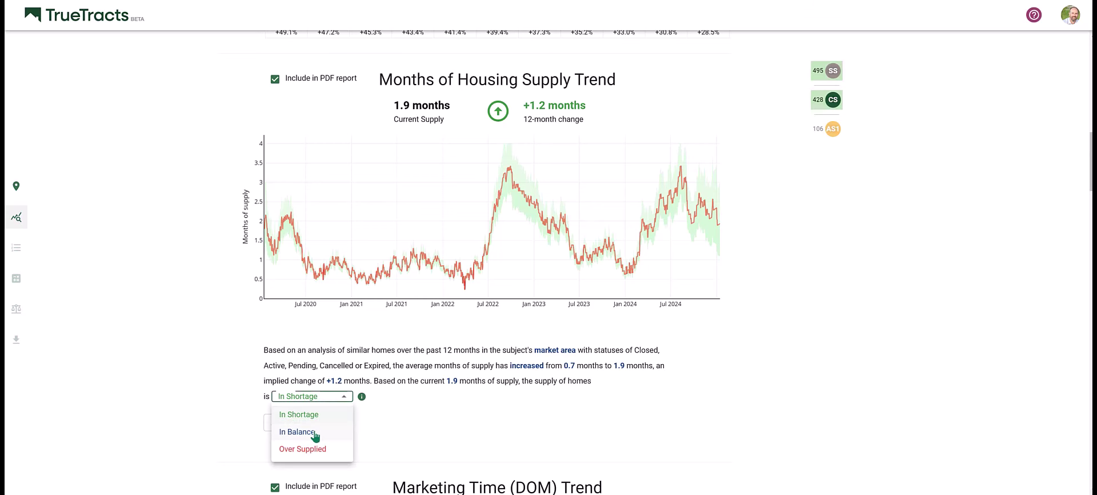
{"action": "left_click", "coordinate": [317, 432]}
{"action": "left_click", "coordinate": [340, 398]}
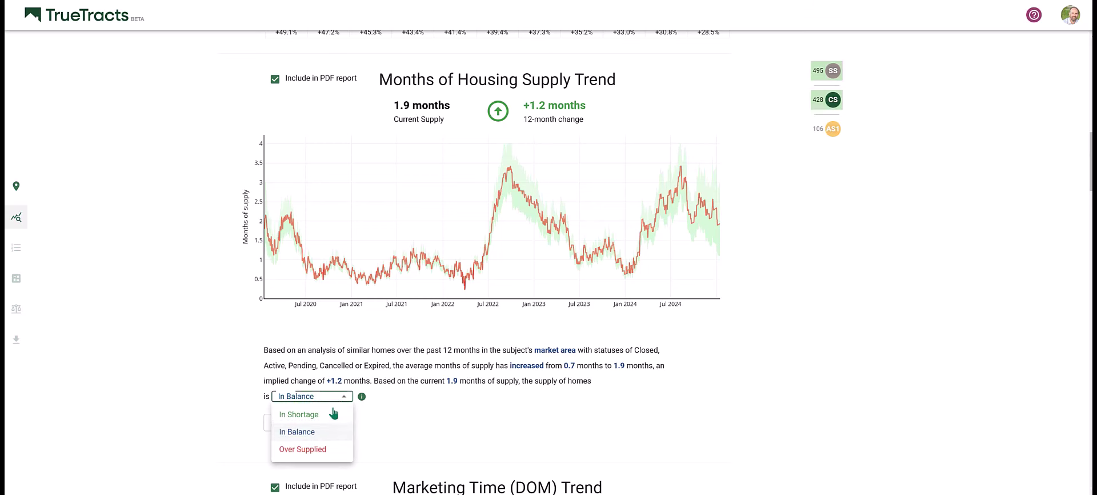
{"action": "left_click", "coordinate": [331, 417]}
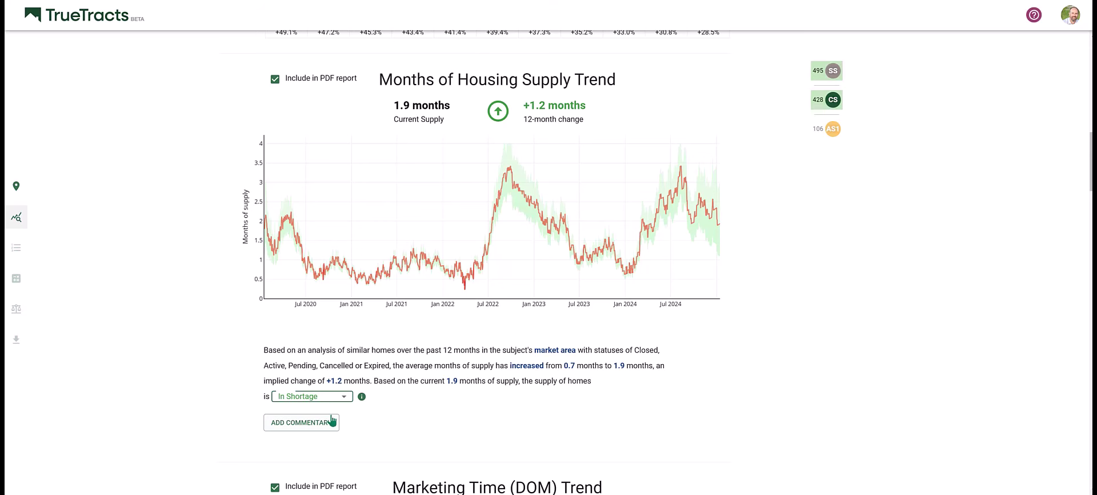
{"action": "left_click", "coordinate": [330, 422]}
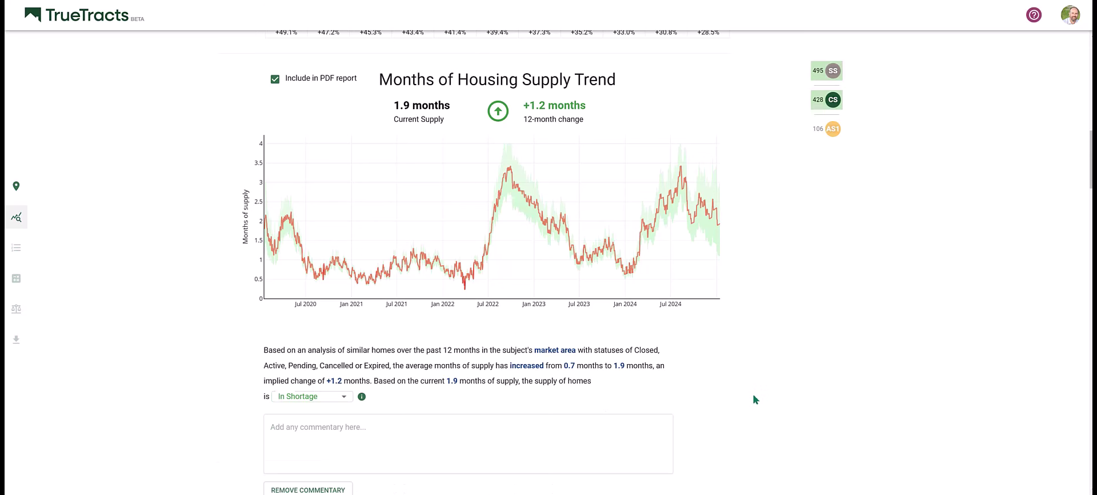
Step: Check the current DOM in the Marketing Time (DOM) Trend and read the note on how the chart handles high-DOM sales
{"action": "scroll", "coordinate": [754, 396], "scroll_direction": "down", "scroll_amount": 1}
{"action": "scroll", "coordinate": [752, 411], "scroll_direction": "down", "scroll_amount": 6}
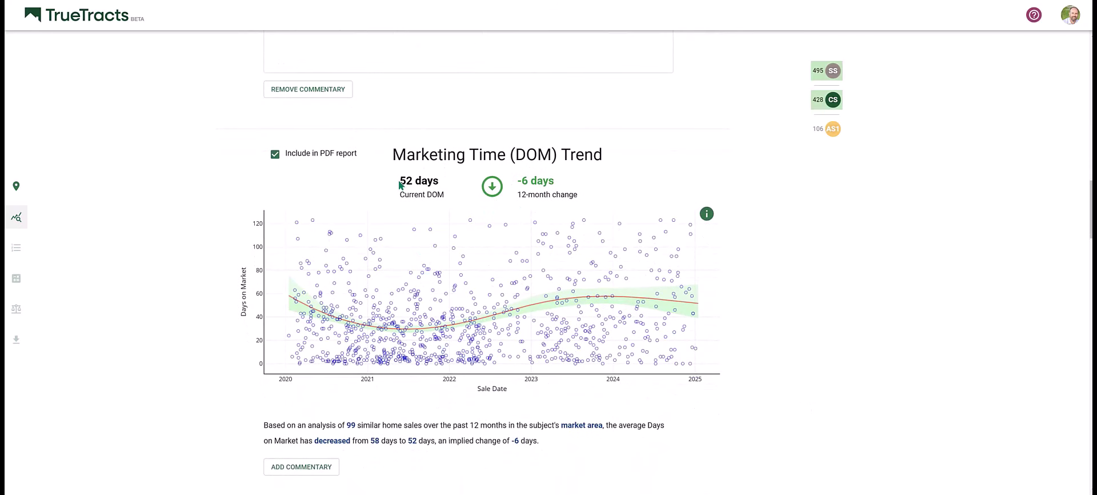
{"action": "left_click_drag", "start_coordinate": [399, 180], "coordinate": [443, 186]}
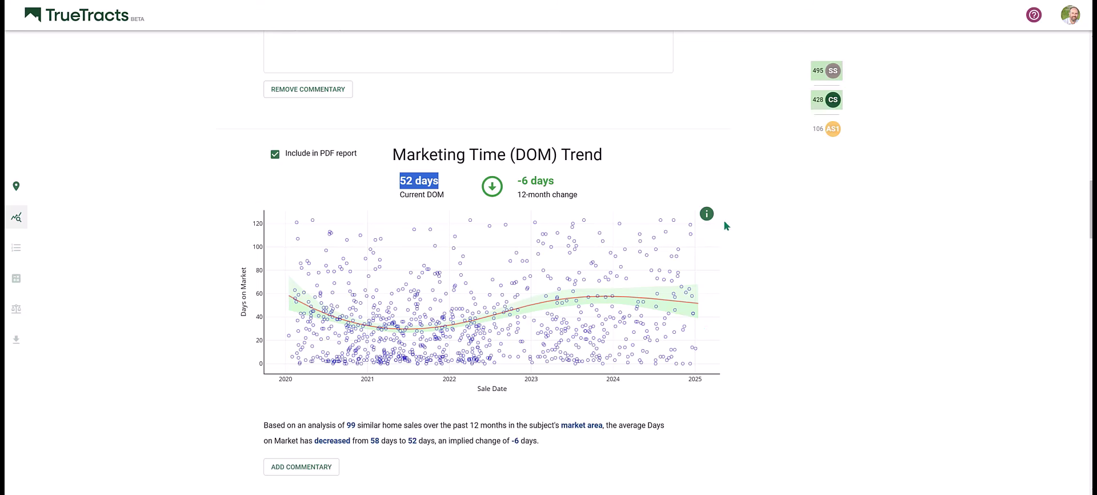
{"action": "mouse_move", "coordinate": [706, 216]}
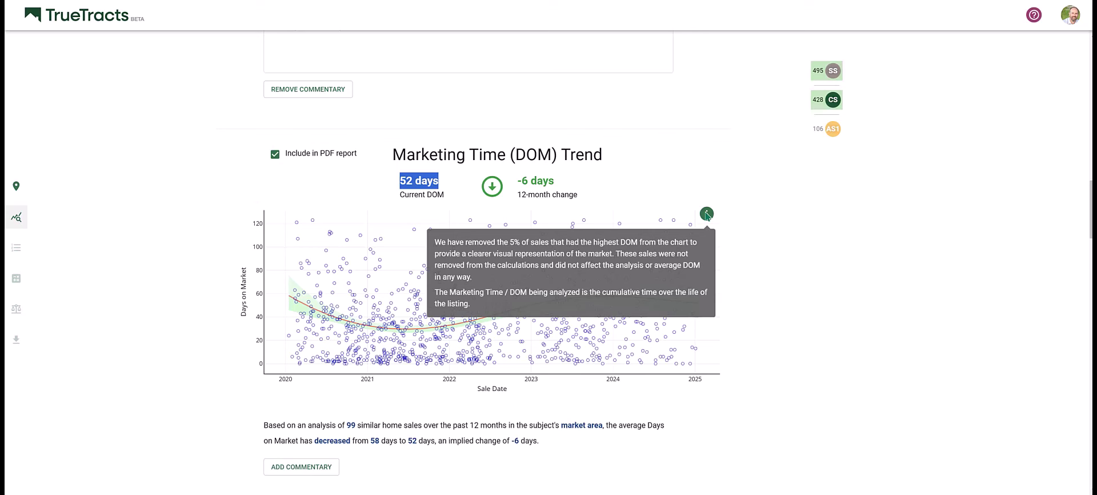
{"action": "left_click", "coordinate": [832, 283]}
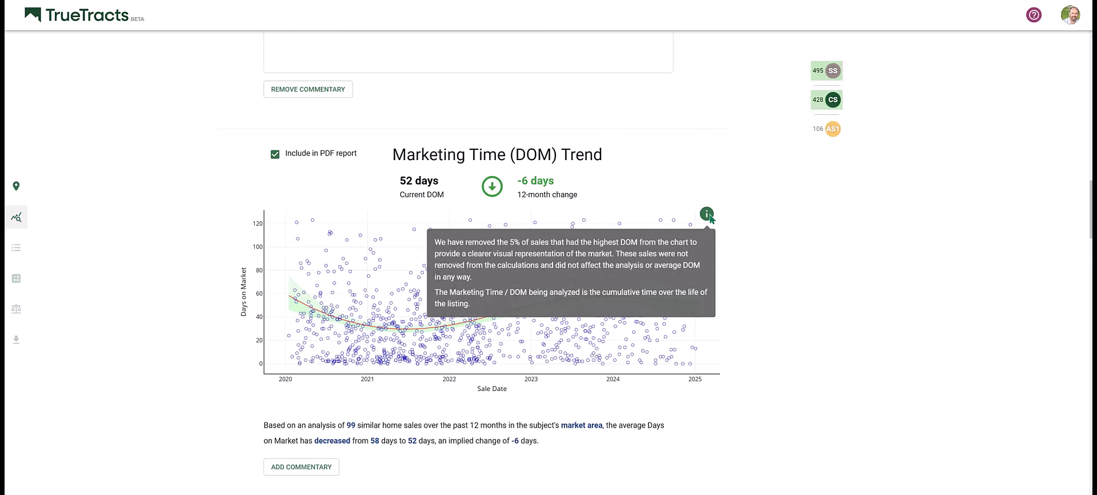
Step: Compare the Sale to Final List Price Ratio Trend with the Sale to Original List Price Ratio Trend, including the final ratio's explanation
{"action": "scroll", "coordinate": [775, 302], "scroll_direction": "down", "scroll_amount": 3}
{"action": "scroll", "coordinate": [776, 303], "scroll_direction": "down", "scroll_amount": 2}
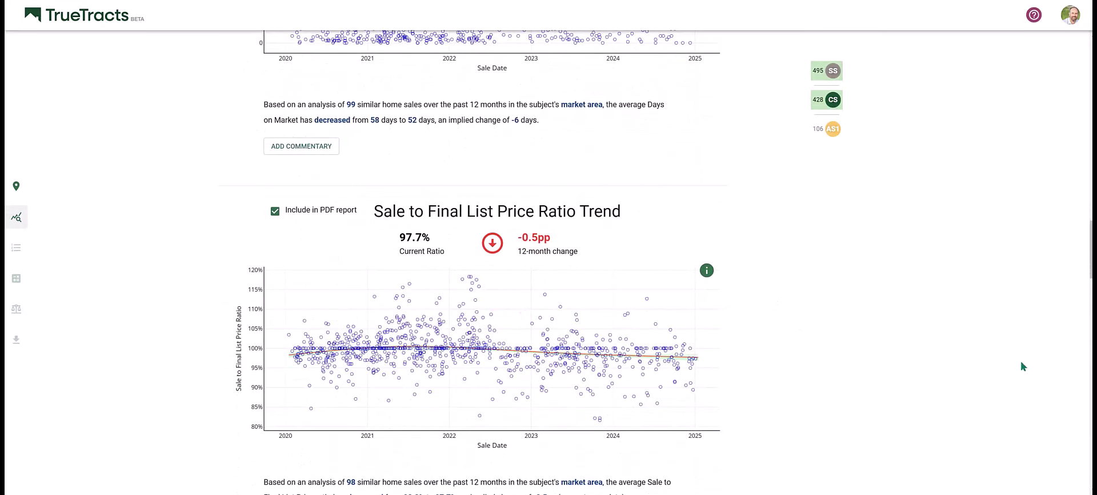
{"action": "scroll", "coordinate": [912, 331], "scroll_direction": "down", "scroll_amount": 1}
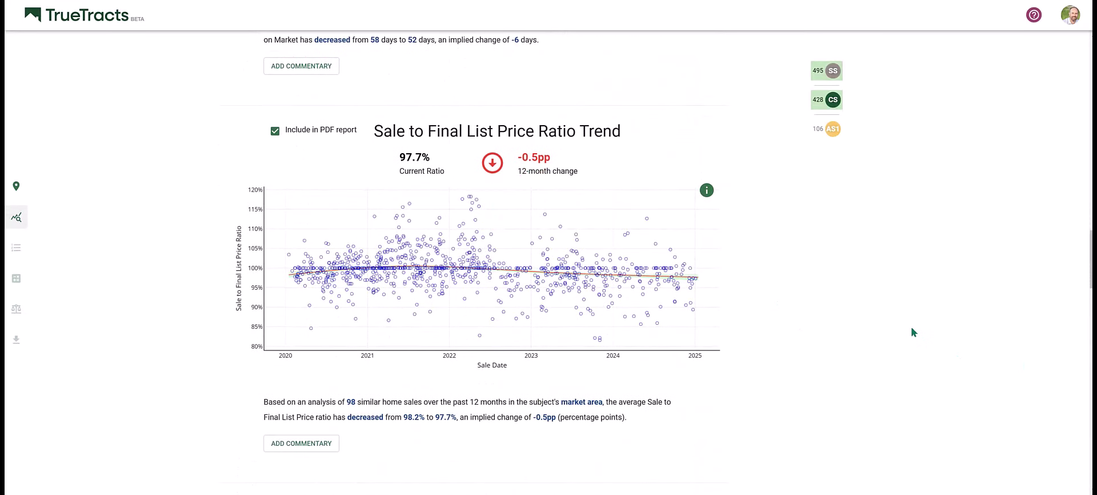
{"action": "scroll", "coordinate": [913, 332], "scroll_direction": "down", "scroll_amount": 2}
{"action": "scroll", "coordinate": [912, 332], "scroll_direction": "down", "scroll_amount": 2}
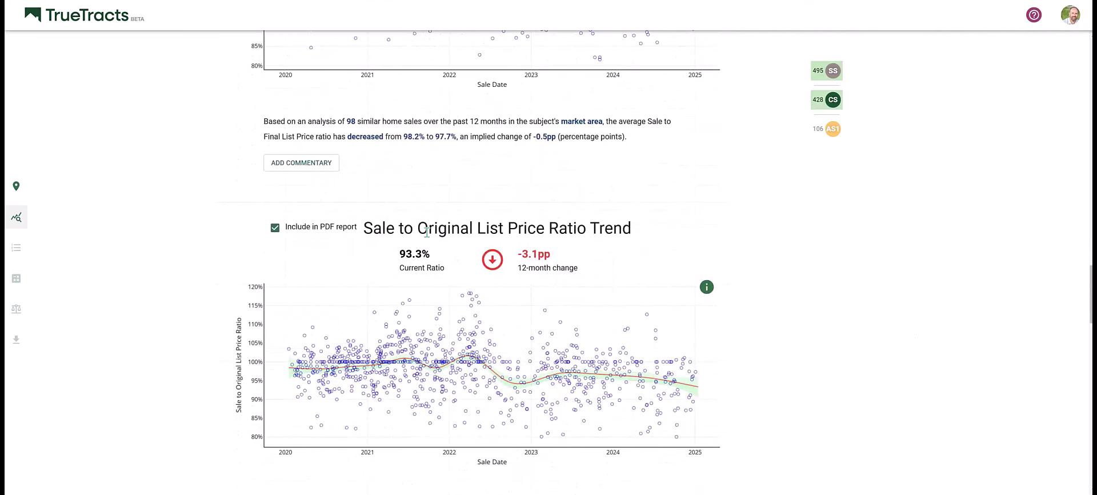
{"action": "scroll", "coordinate": [756, 259], "scroll_direction": "up", "scroll_amount": 4}
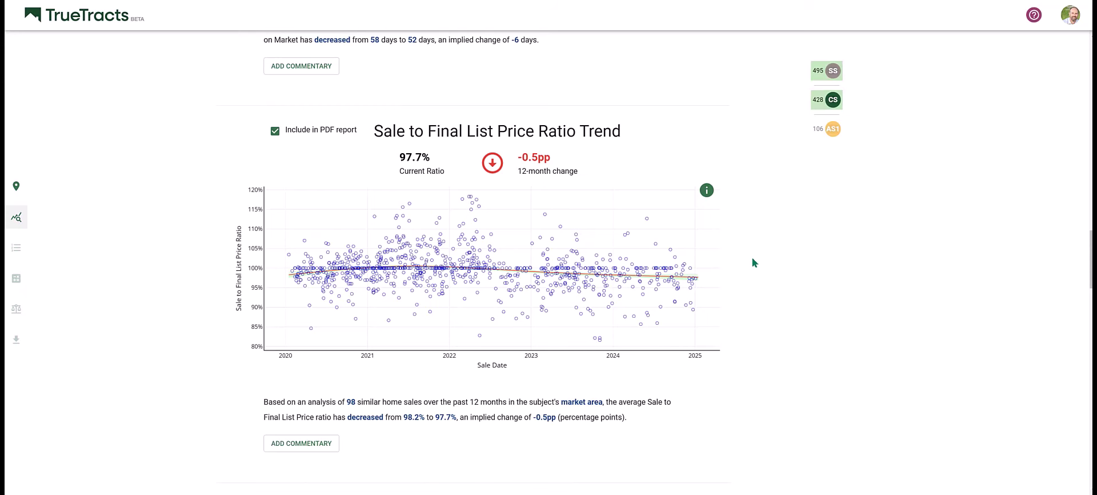
{"action": "mouse_move", "coordinate": [706, 193]}
{"action": "scroll", "coordinate": [859, 328], "scroll_direction": "down", "scroll_amount": 6}
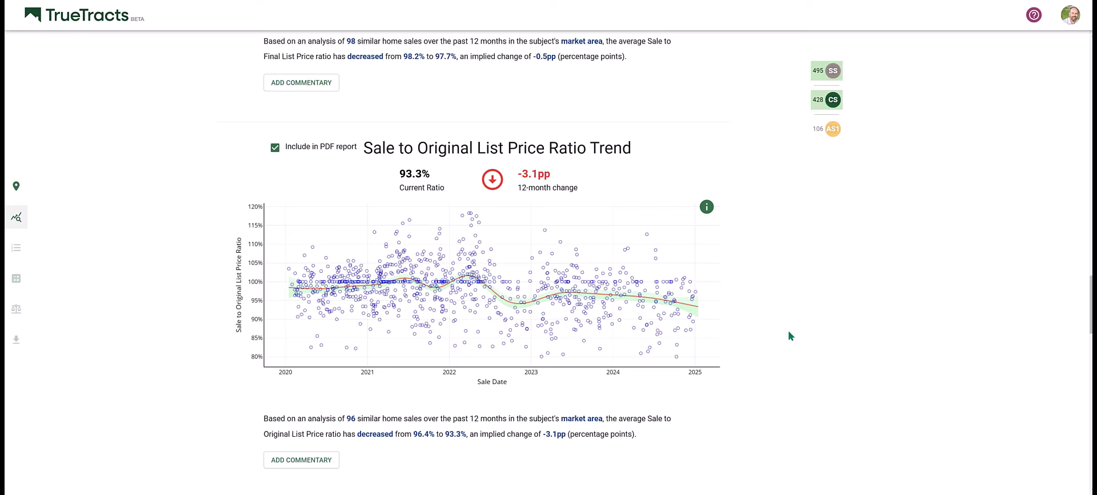
Step: Look over the Sale to Final List Price Ratio Trend once more against the Sale to Original List Price Ratio Trend
{"action": "scroll", "coordinate": [778, 333], "scroll_direction": "up", "scroll_amount": 3}
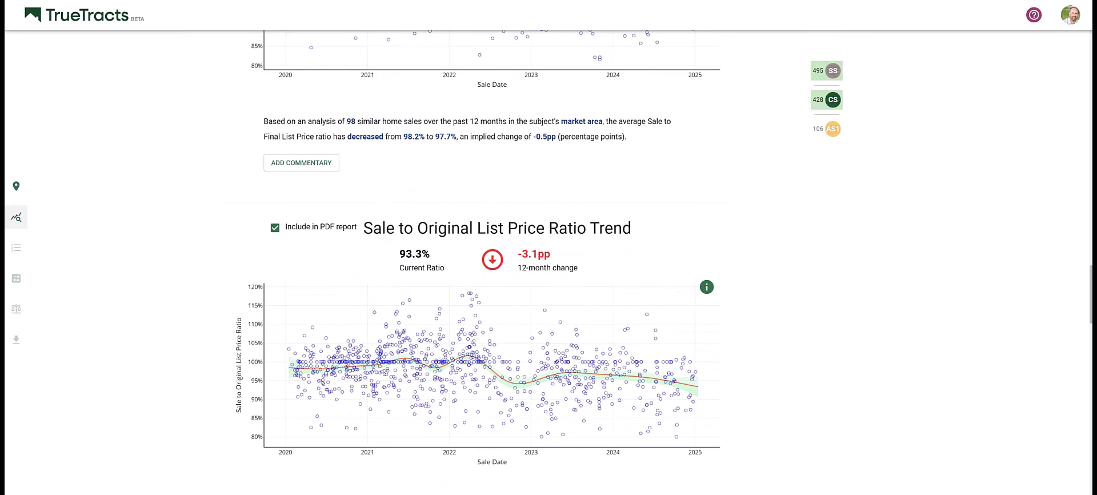
{"action": "scroll", "coordinate": [778, 334], "scroll_direction": "up", "scroll_amount": 5}
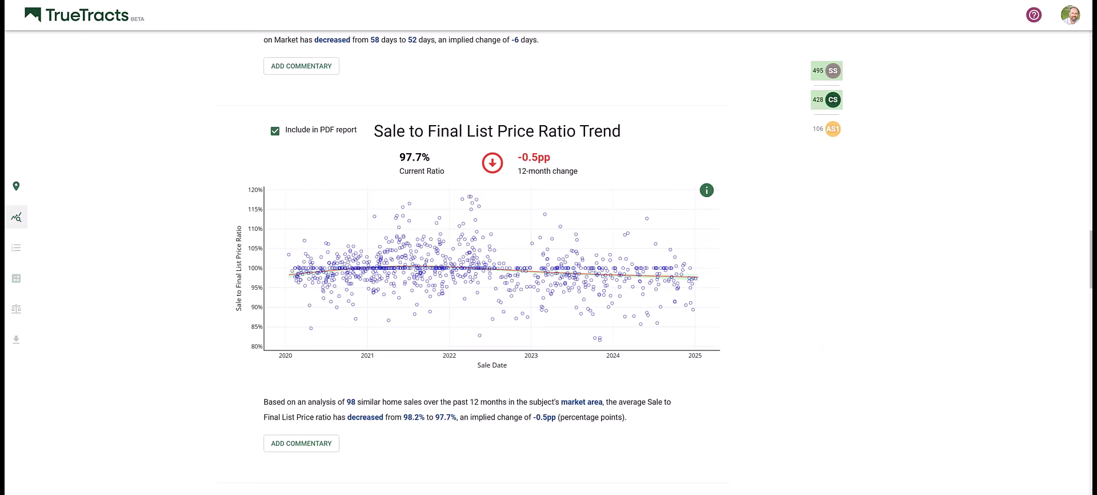
{"action": "scroll", "coordinate": [760, 347], "scroll_direction": "down", "scroll_amount": 8}
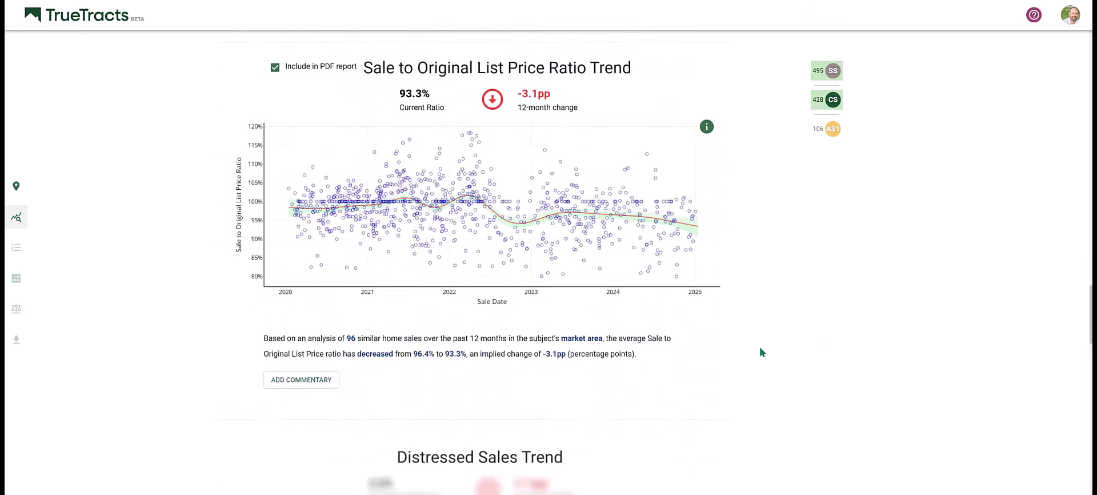
Step: Review the Sales with Seller Concessions Trend and its moving-average explanation, along with the Seller Concession Contribution Trend
{"action": "scroll", "coordinate": [761, 352], "scroll_direction": "down", "scroll_amount": 6}
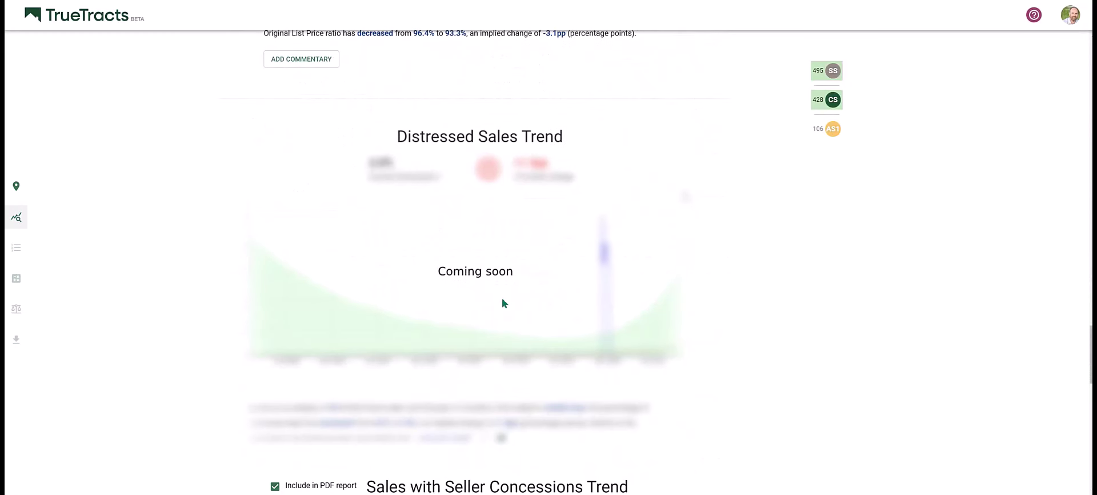
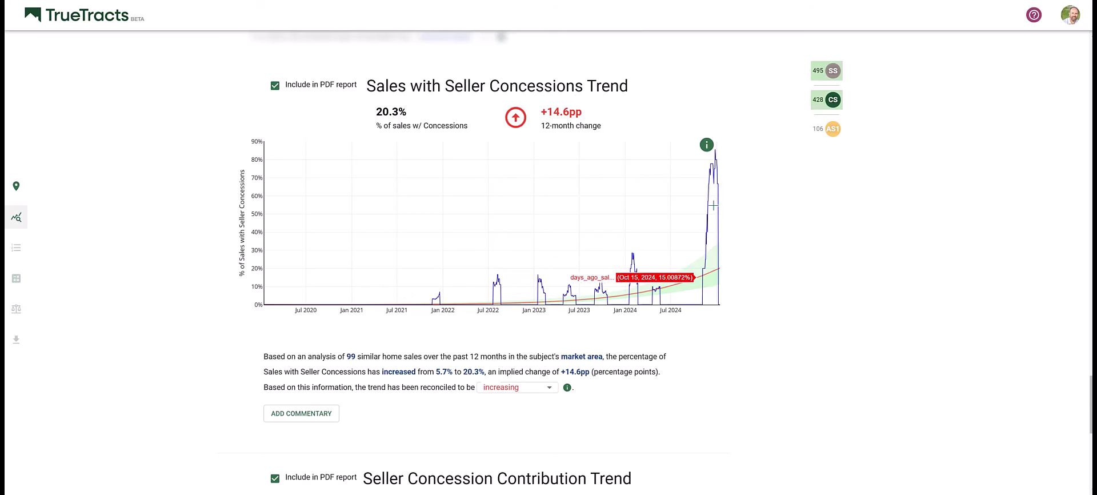
{"action": "mouse_move", "coordinate": [708, 146]}
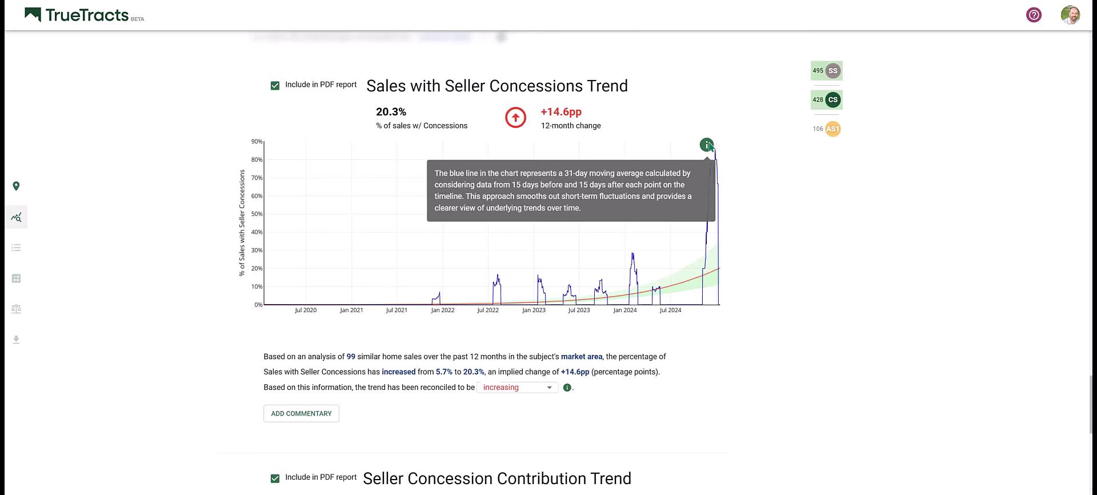
{"action": "scroll", "coordinate": [759, 258], "scroll_direction": "down", "scroll_amount": 5}
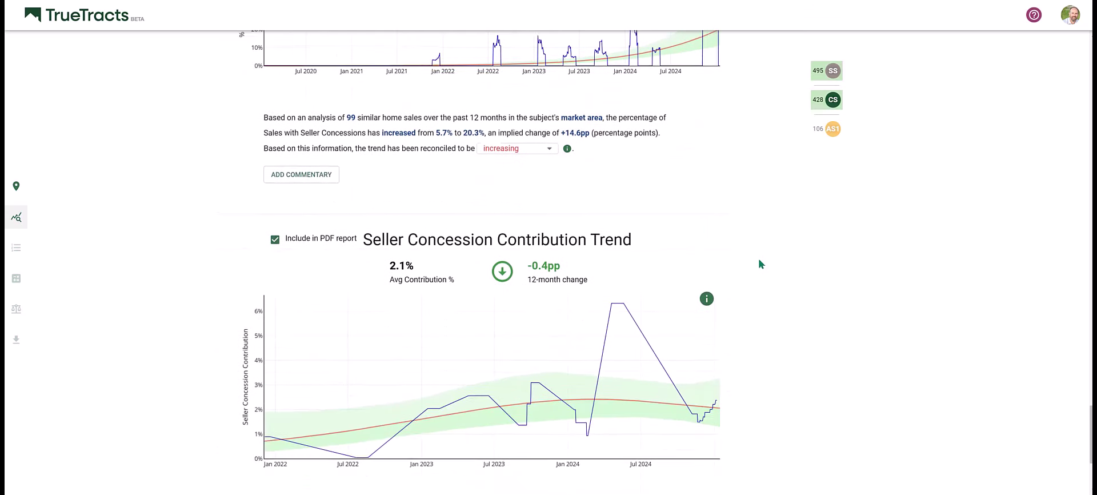
{"action": "scroll", "coordinate": [759, 260], "scroll_direction": "down", "scroll_amount": 1}
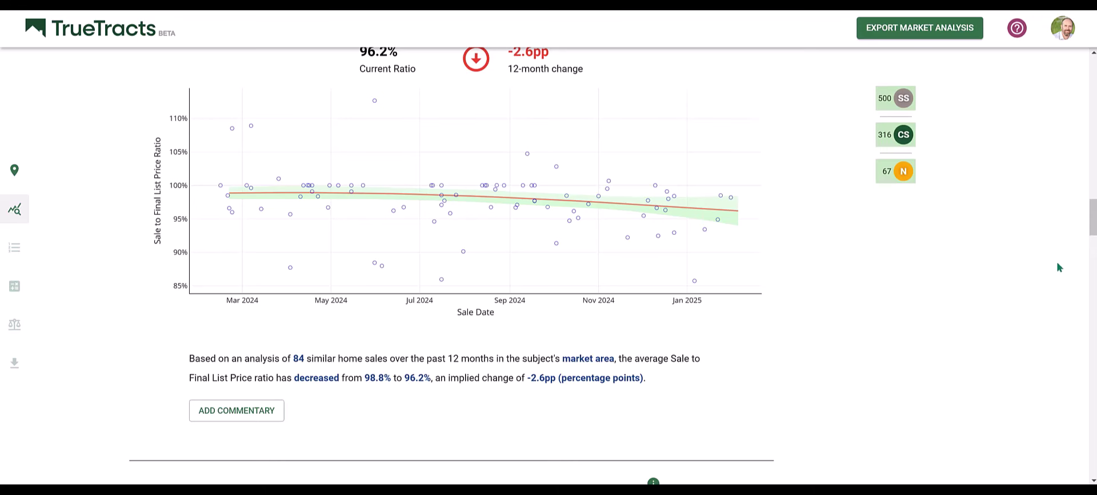
Step: Examine the Page 1 One-Unit Housing table and read its notes on housing trends, price and age
{"action": "left_click_drag", "start_coordinate": [1092, 211], "coordinate": [1069, 353]}
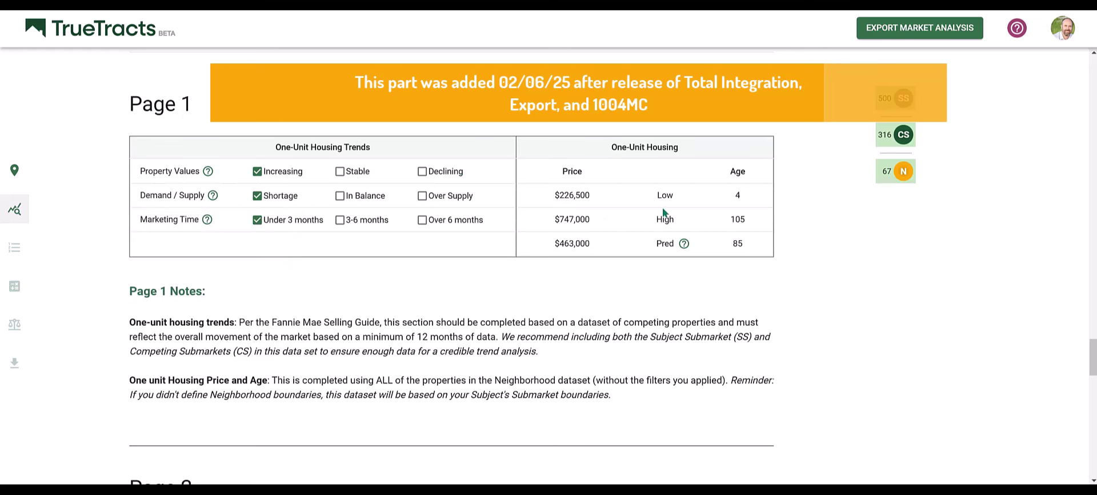
{"action": "scroll", "coordinate": [816, 277], "scroll_direction": "down", "scroll_amount": 1}
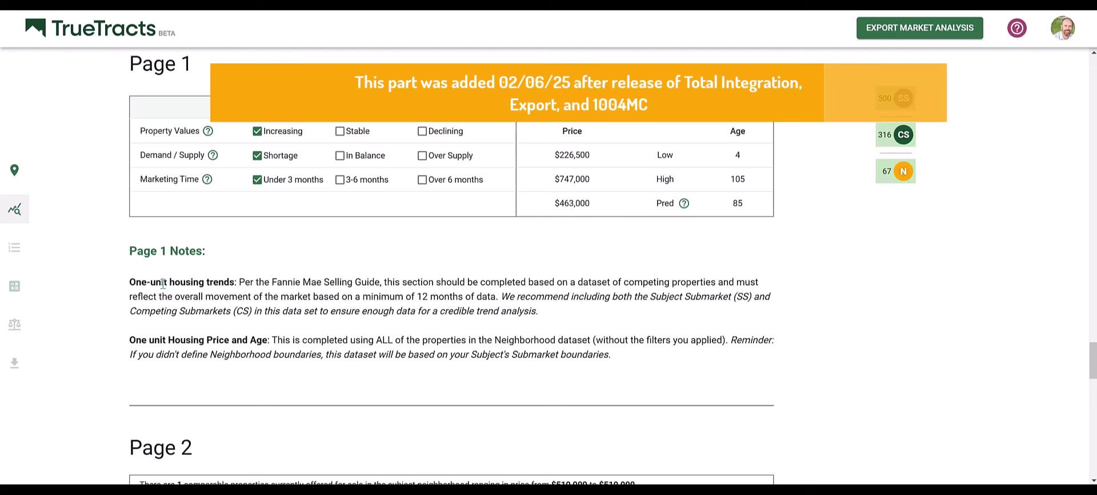
{"action": "left_click_drag", "start_coordinate": [123, 285], "coordinate": [381, 282]}
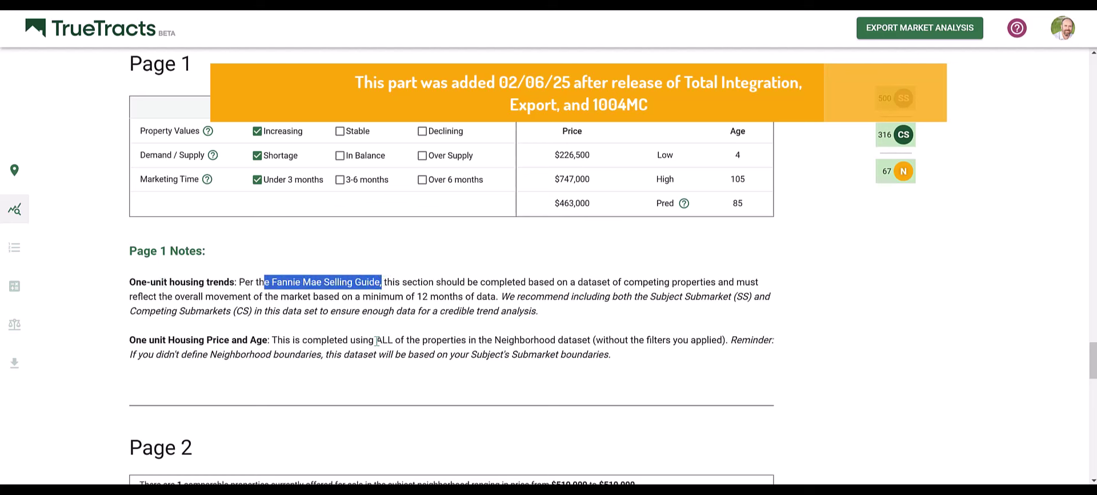
{"action": "left_click_drag", "start_coordinate": [155, 340], "coordinate": [257, 340]}
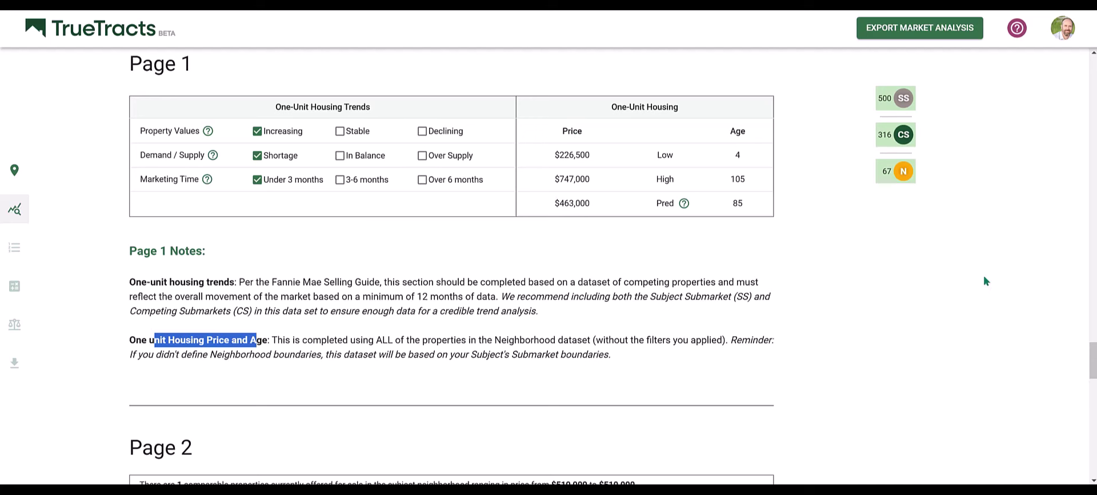
Step: Trace the Page 1 trends back to the Sale Price Trend, the housing supply condition choices and the current DOM
{"action": "left_click_drag", "start_coordinate": [1092, 360], "coordinate": [1093, 91]}
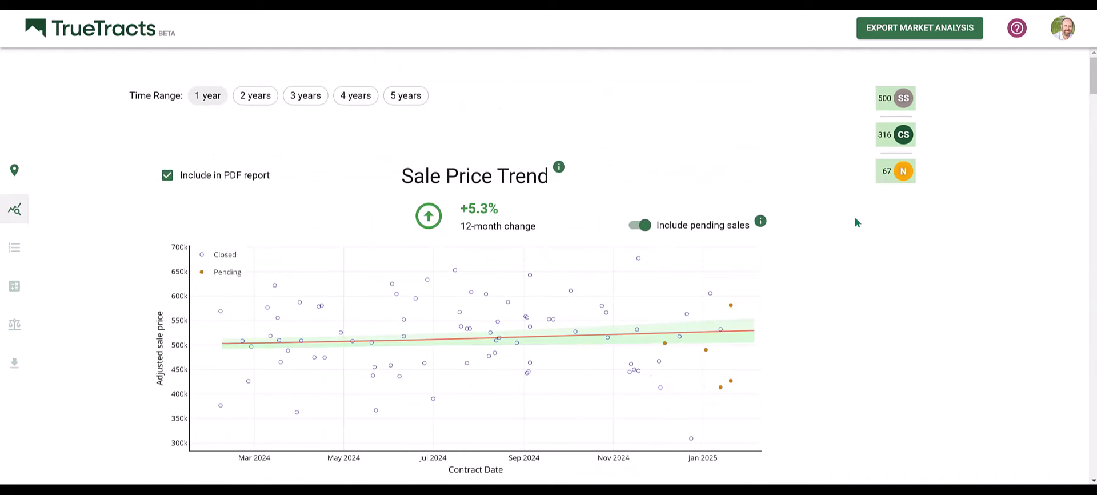
{"action": "scroll", "coordinate": [835, 221], "scroll_direction": "down", "scroll_amount": 3}
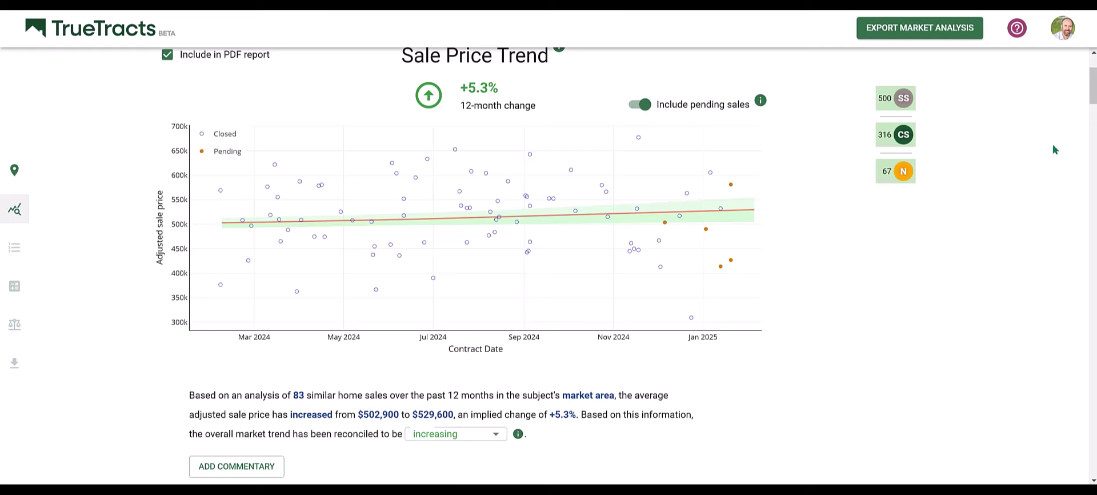
{"action": "left_click_drag", "start_coordinate": [1091, 98], "coordinate": [1091, 147]}
{"action": "scroll", "coordinate": [538, 289], "scroll_direction": "down", "scroll_amount": 1}
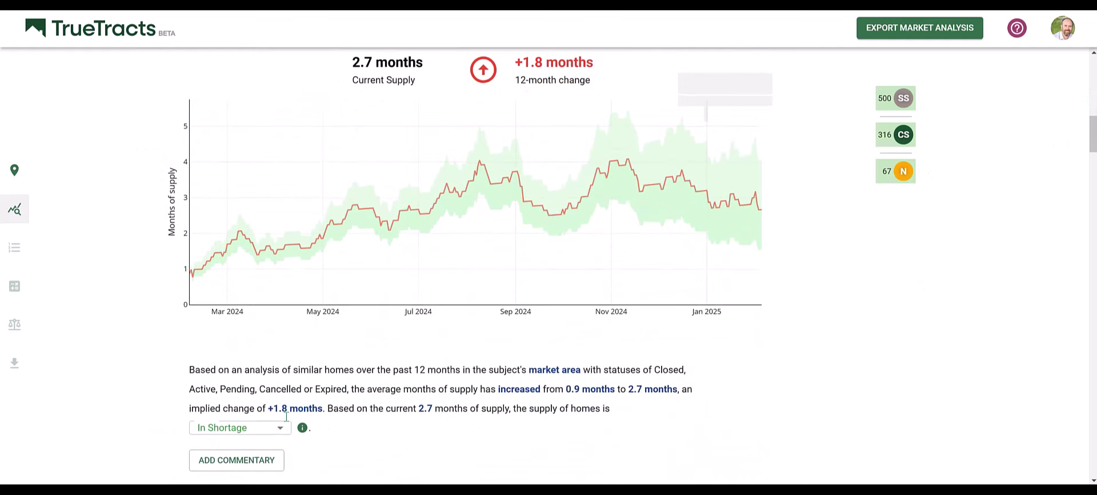
{"action": "left_click", "coordinate": [255, 434]}
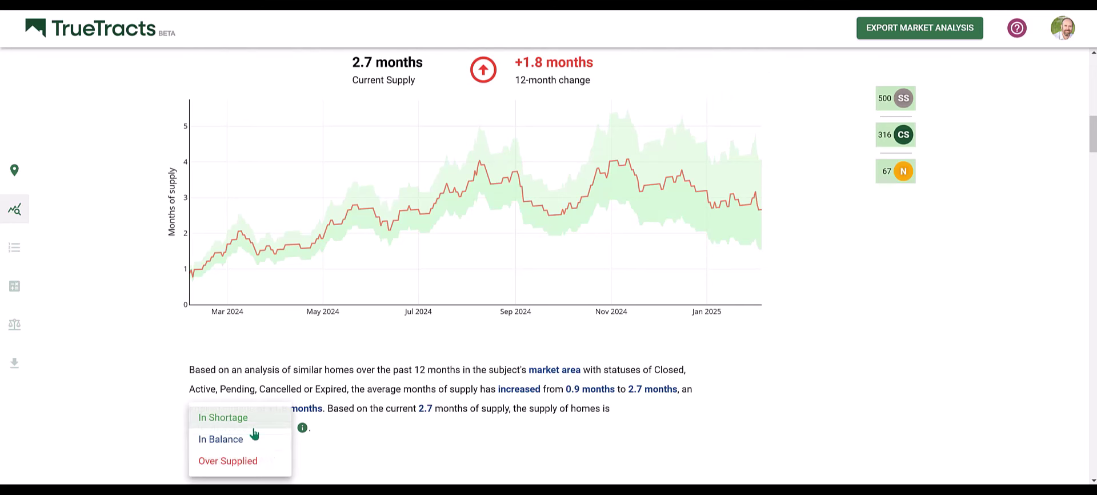
{"action": "left_click", "coordinate": [303, 429]}
{"action": "left_click_drag", "start_coordinate": [1092, 133], "coordinate": [1092, 169]}
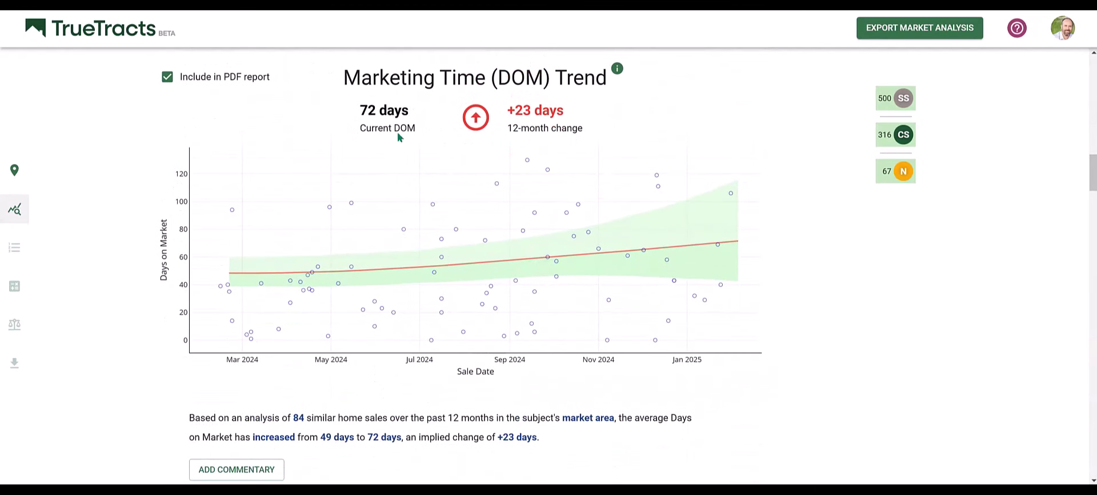
{"action": "left_click_drag", "start_coordinate": [387, 110], "coordinate": [352, 157]}
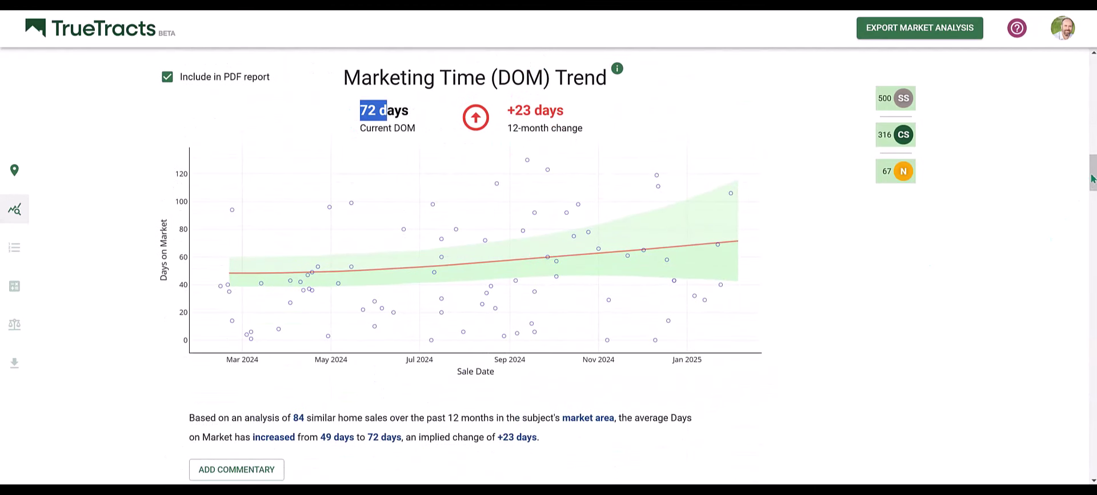
Step: Review the Page 2 statements on comparable listings and sales, and read the note on the default Neighborhood boundaries
{"action": "left_click_drag", "start_coordinate": [1093, 177], "coordinate": [1081, 358]}
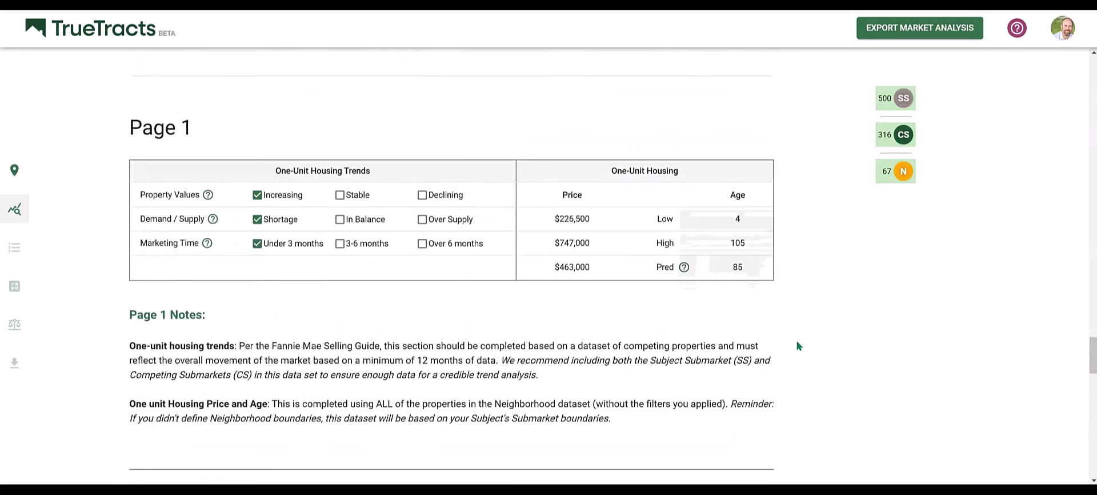
{"action": "scroll", "coordinate": [796, 341], "scroll_direction": "down", "scroll_amount": 4}
{"action": "scroll", "coordinate": [797, 347], "scroll_direction": "down", "scroll_amount": 1}
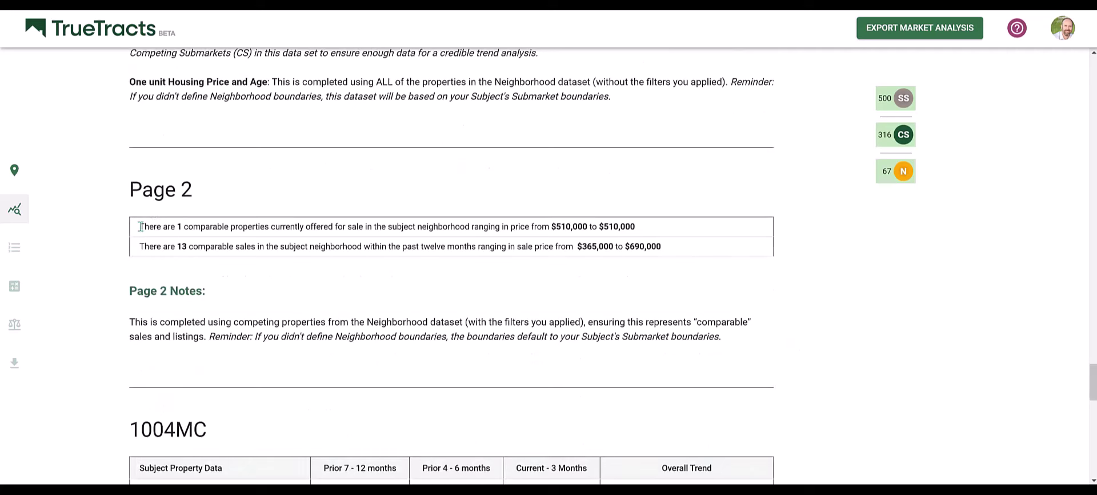
{"action": "left_click_drag", "start_coordinate": [144, 229], "coordinate": [680, 247]}
{"action": "left_click", "coordinate": [680, 248]}
{"action": "scroll", "coordinate": [381, 278], "scroll_direction": "down", "scroll_amount": 1}
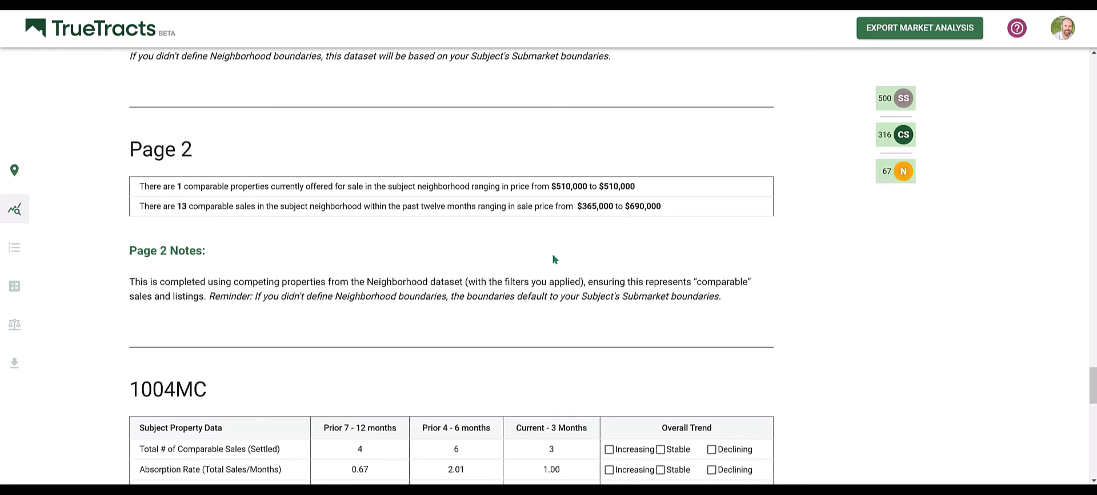
{"action": "left_click_drag", "start_coordinate": [582, 297], "coordinate": [732, 296]}
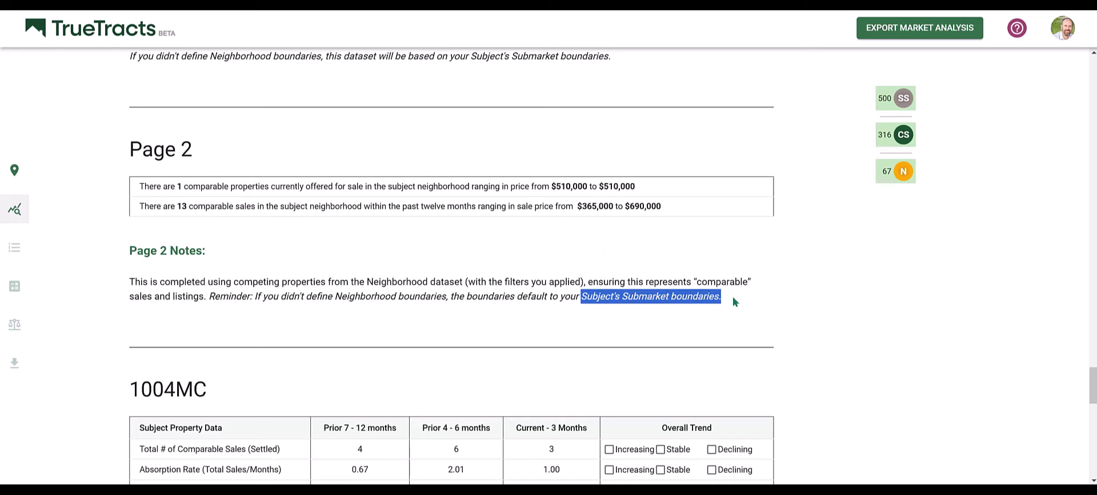
Step: In the 1004MC, mark Comparable Sales Stable, Absorption Rate Declining, Active Listings Stable and Months of Housing Supply Declining as overall trends
{"action": "scroll", "coordinate": [733, 298], "scroll_direction": "down", "scroll_amount": 5}
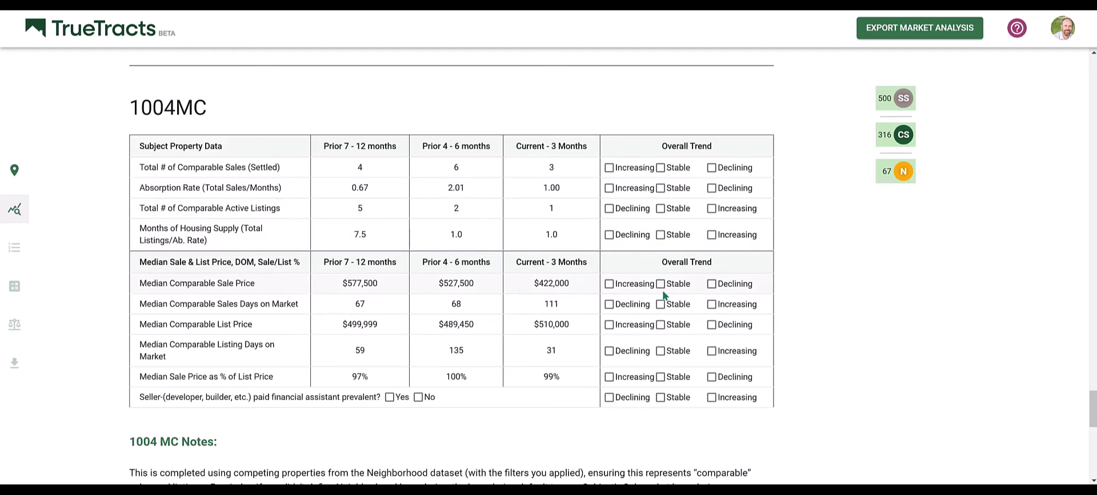
{"action": "left_click", "coordinate": [661, 167]}
{"action": "left_click", "coordinate": [712, 188]}
{"action": "left_click", "coordinate": [660, 209]}
{"action": "left_click", "coordinate": [608, 234]}
Step: Read the 1004 MC Notes and the suggested commentary on relying on the Market Analysis rather than the 1004MC
{"action": "scroll", "coordinate": [652, 367], "scroll_direction": "down", "scroll_amount": 1}
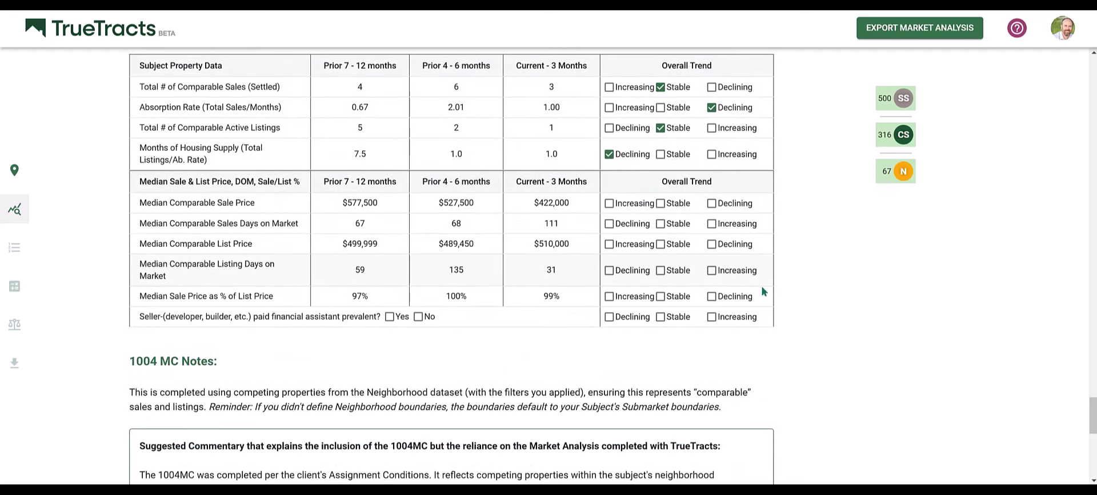
{"action": "scroll", "coordinate": [602, 334], "scroll_direction": "down", "scroll_amount": 2}
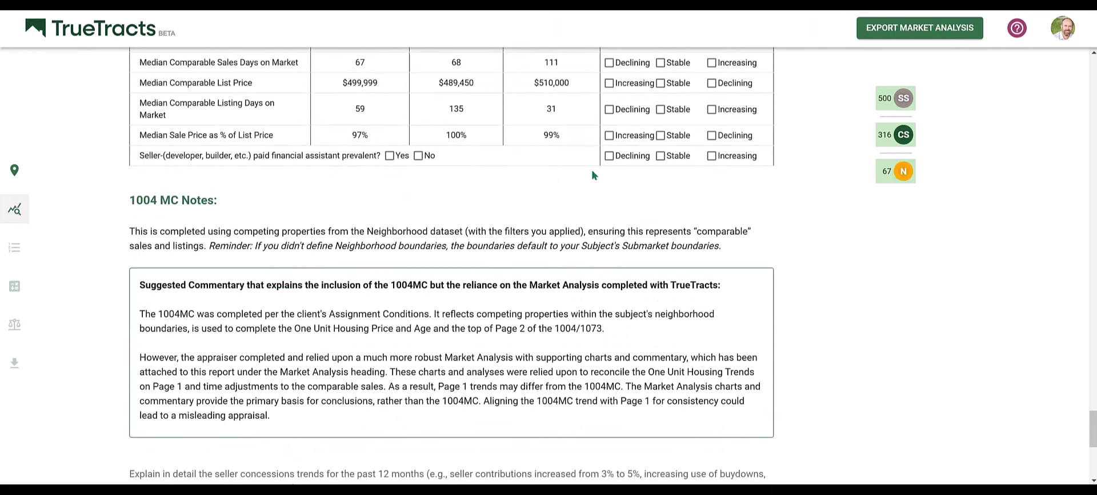
{"action": "scroll", "coordinate": [592, 172], "scroll_direction": "down", "scroll_amount": 1}
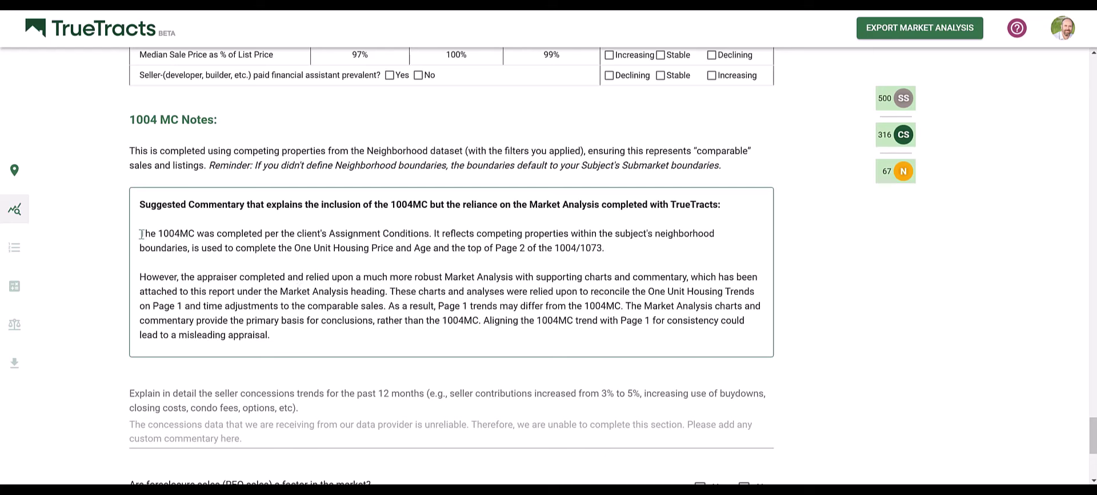
{"action": "left_click_drag", "start_coordinate": [141, 234], "coordinate": [425, 234]}
{"action": "left_click", "coordinate": [425, 235]}
{"action": "scroll", "coordinate": [292, 256], "scroll_direction": "down", "scroll_amount": 1}
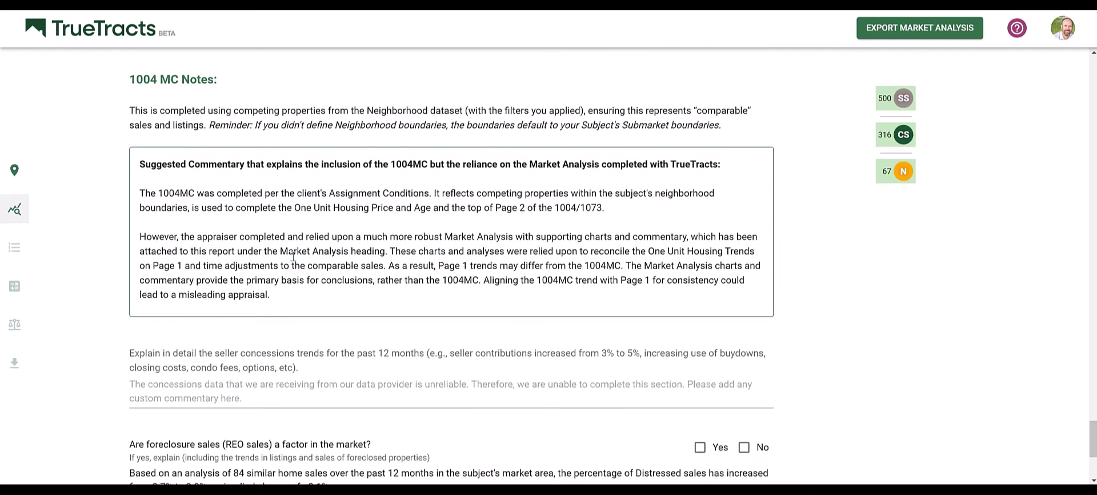
{"action": "left_click_drag", "start_coordinate": [162, 240], "coordinate": [436, 240]}
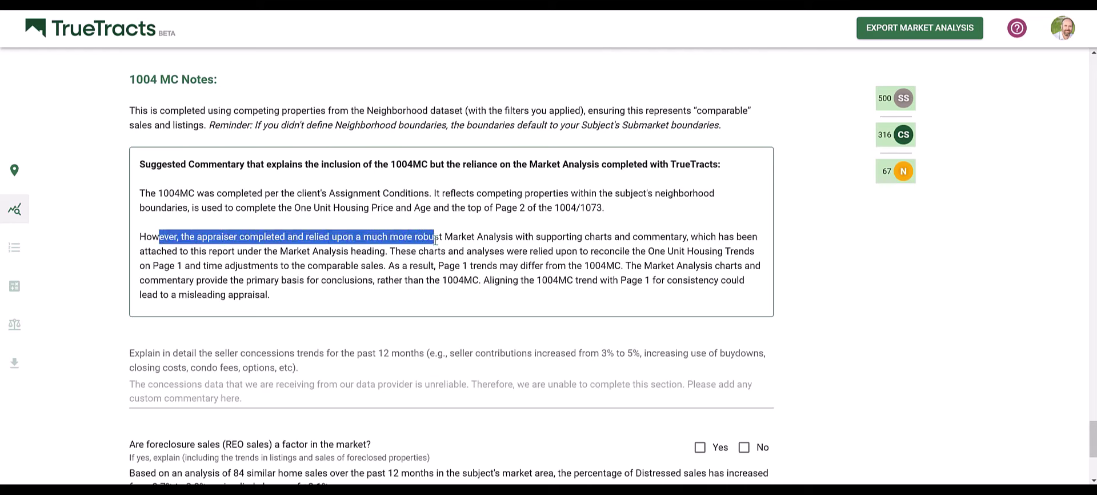
{"action": "left_click", "coordinate": [435, 240]}
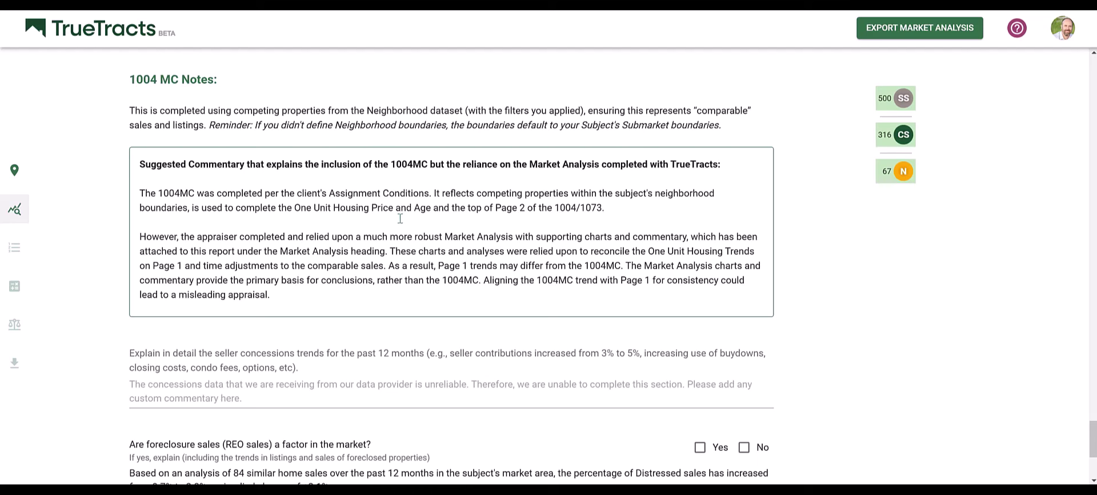
Step: Replace the 1004MC's Neighborhood conclusions summary with a copy of both paragraphs of the suggested commentary, and remove the extra blank line
{"action": "left_click_drag", "start_coordinate": [141, 194], "coordinate": [301, 302]}
{"action": "key", "text": "ctrl+c"}
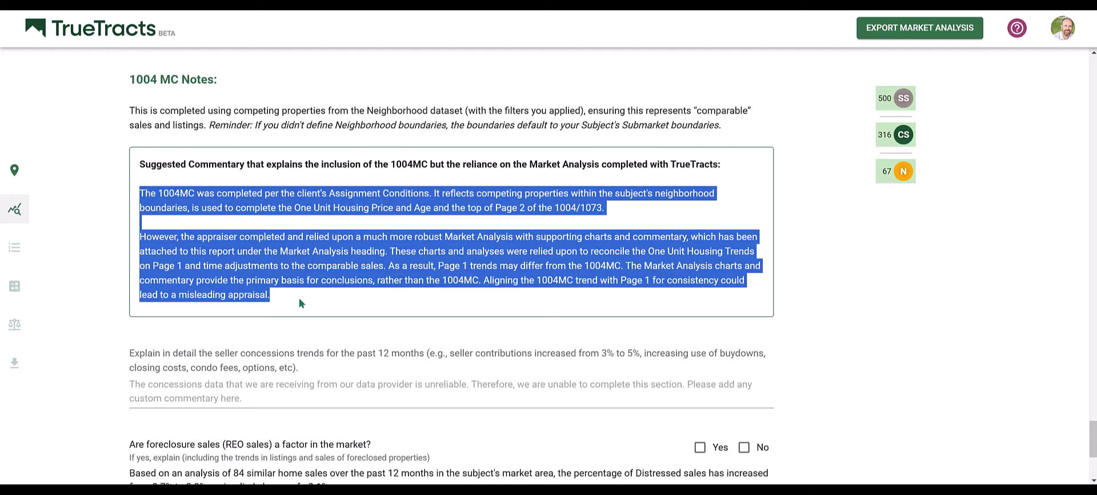
{"action": "scroll", "coordinate": [301, 303], "scroll_direction": "down", "scroll_amount": 4}
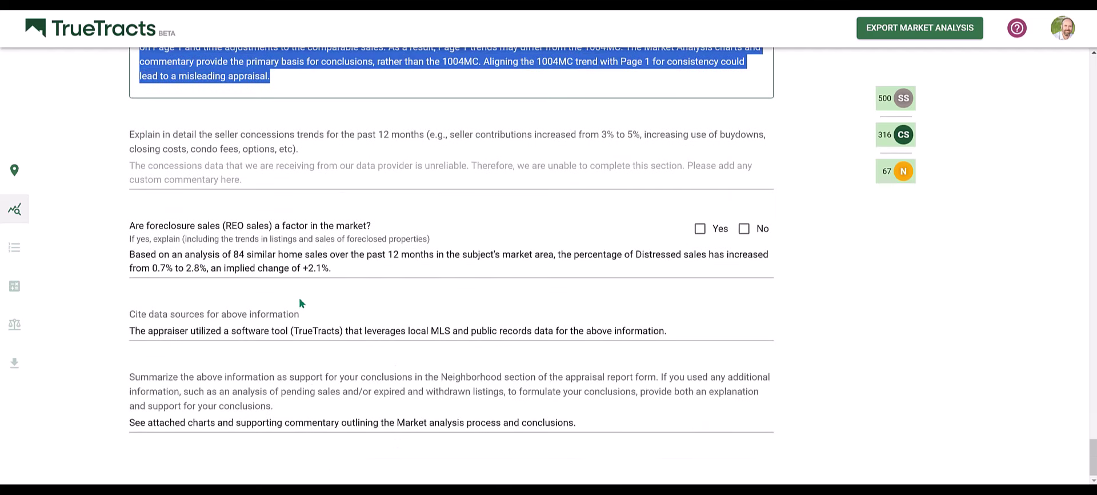
{"action": "triple_click", "coordinate": [242, 424]}
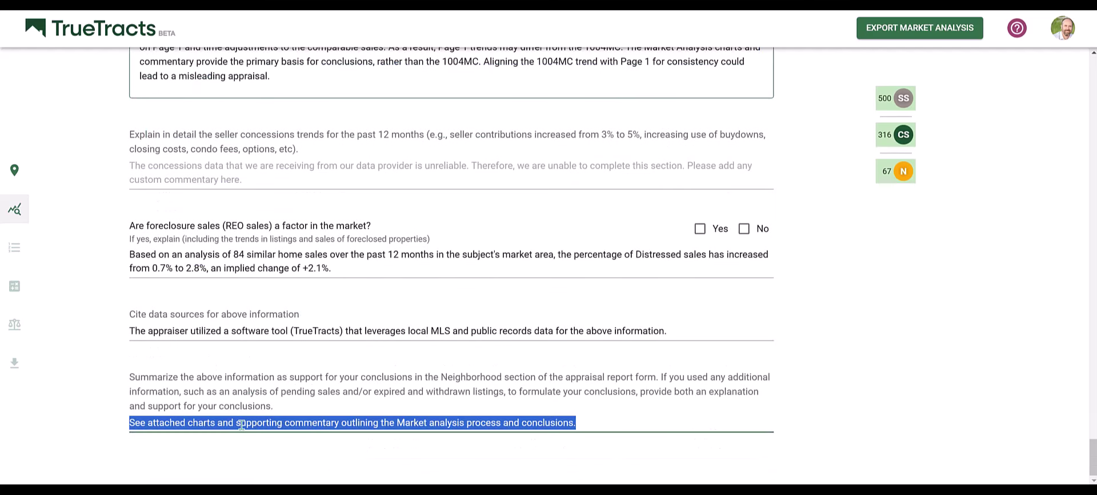
{"action": "key", "text": "ctrl+v"}
{"action": "key", "text": "BackSpace"}
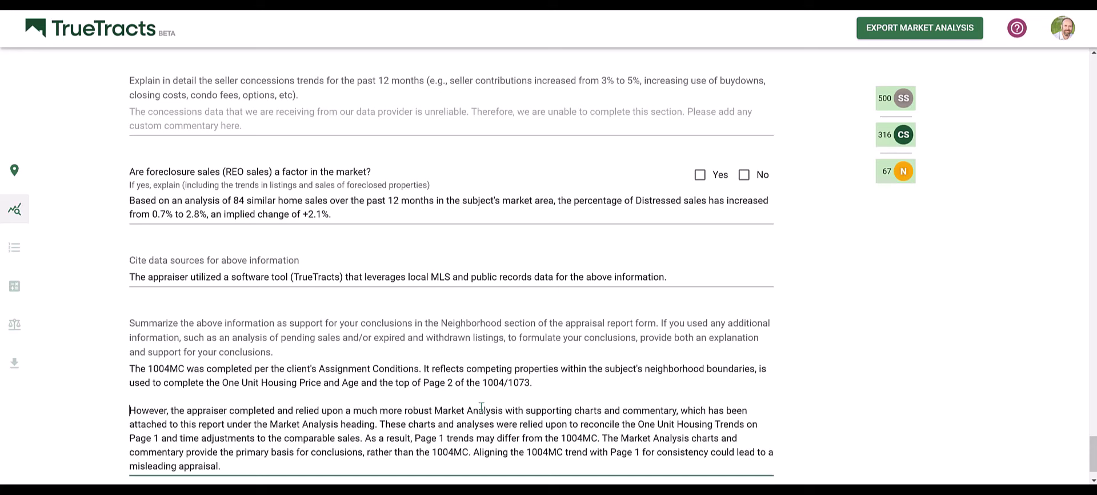
{"action": "scroll", "coordinate": [481, 406], "scroll_direction": "up", "scroll_amount": 2}
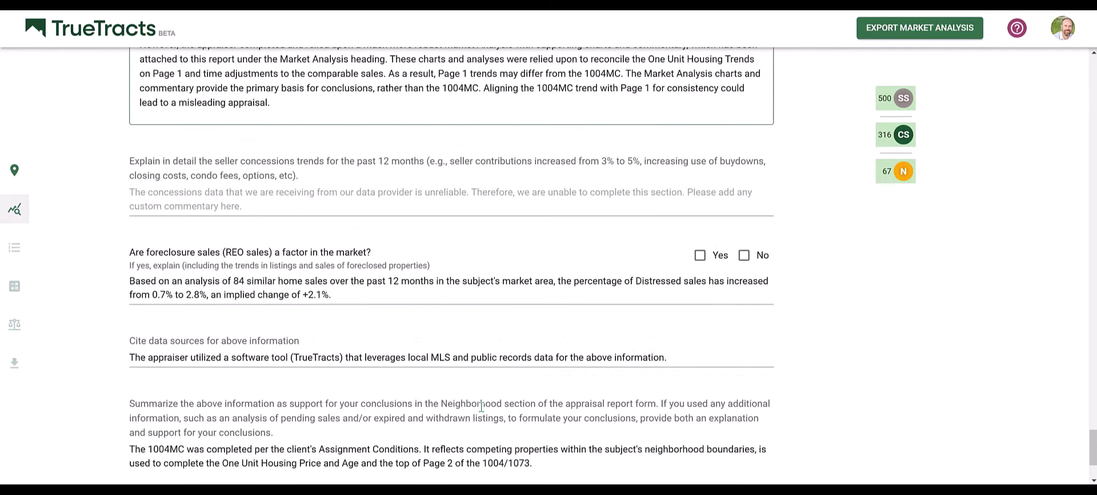
{"action": "scroll", "coordinate": [482, 407], "scroll_direction": "up", "scroll_amount": 10}
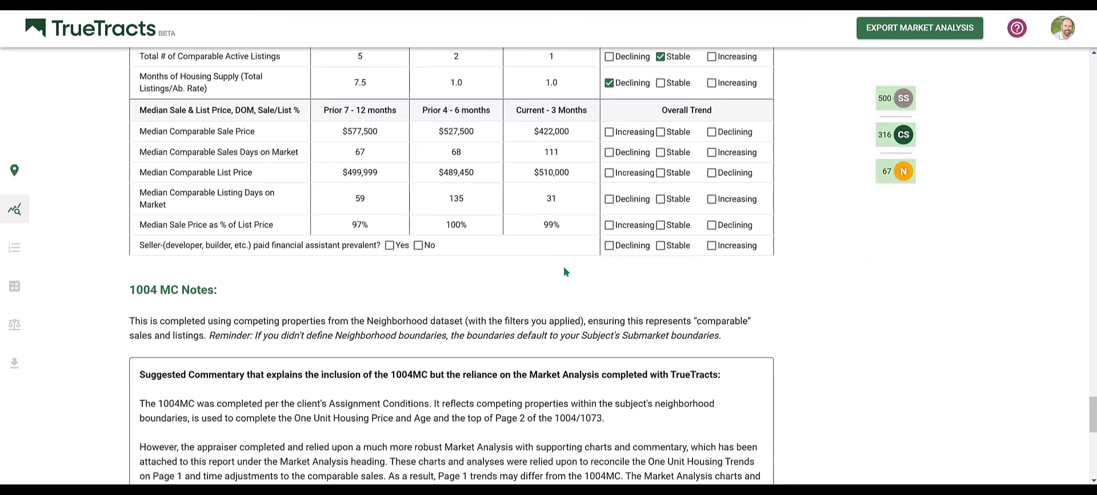
Step: In the 1004MC, mark median sale price, list price and sale-to-list ratio Declining, both days-on-market trends and seller assistance Increasing, and seller assistance prevalent No
{"action": "scroll", "coordinate": [712, 175], "scroll_direction": "up", "scroll_amount": 1}
{"action": "left_click", "coordinate": [712, 172]}
{"action": "left_click", "coordinate": [711, 193]}
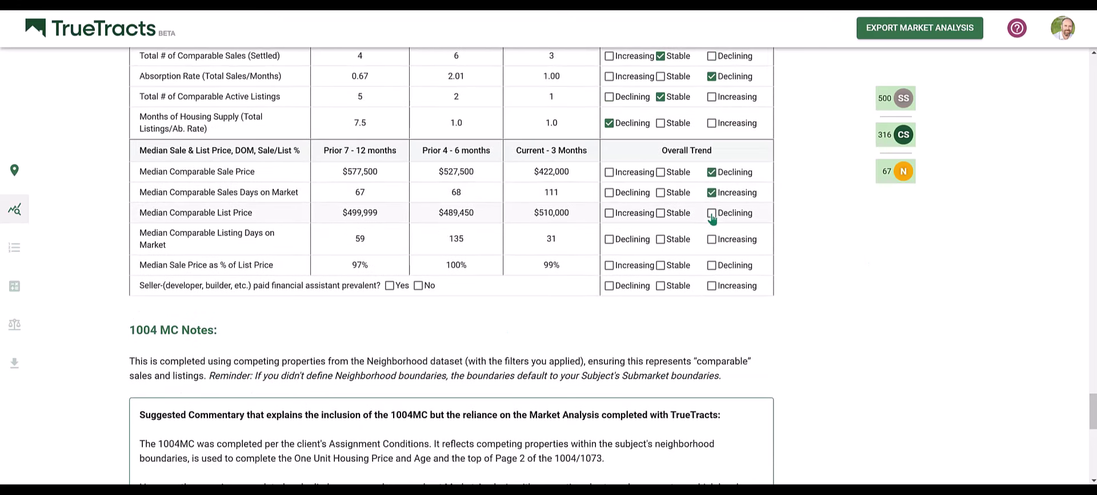
{"action": "left_click", "coordinate": [712, 212]}
{"action": "left_click", "coordinate": [711, 239]}
{"action": "left_click", "coordinate": [712, 265]}
{"action": "left_click", "coordinate": [712, 285]}
{"action": "left_click", "coordinate": [418, 285]}
Step: Answer No to foreclosure sales being a factor in the market, after comparing the explanation wording produced by Yes and No
{"action": "scroll", "coordinate": [542, 325], "scroll_direction": "down", "scroll_amount": 7}
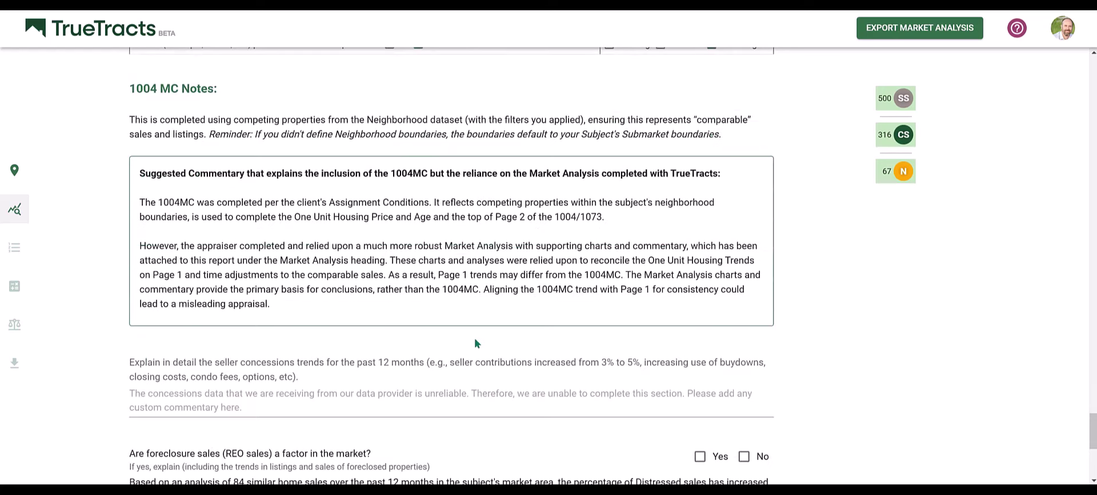
{"action": "left_click", "coordinate": [703, 300]}
{"action": "left_click", "coordinate": [699, 297]}
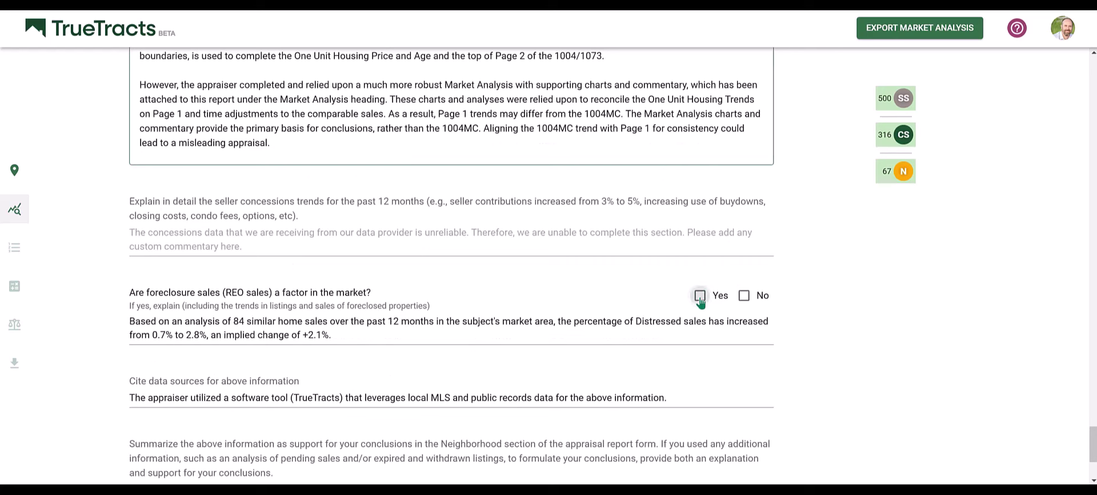
{"action": "left_click", "coordinate": [699, 297]}
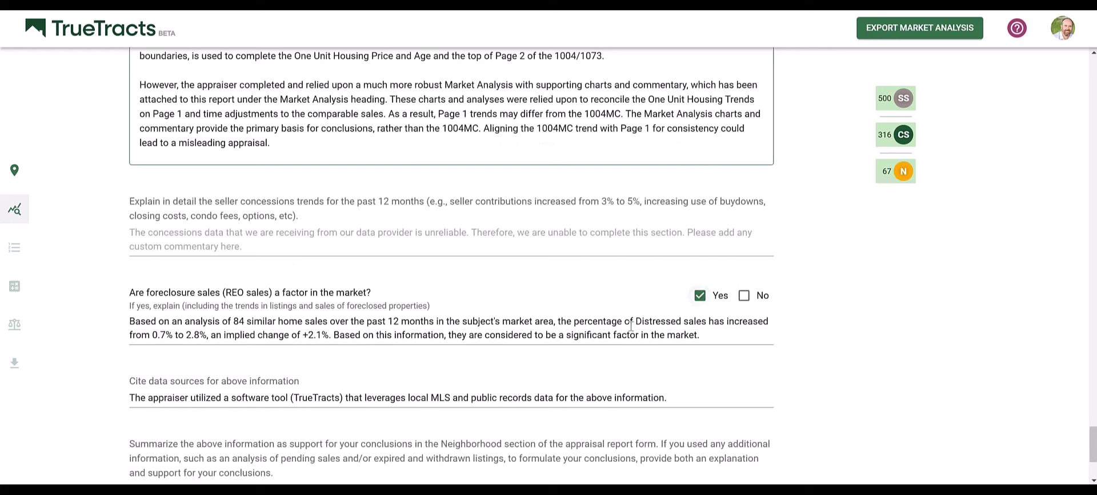
{"action": "left_click_drag", "start_coordinate": [521, 335], "coordinate": [636, 334]}
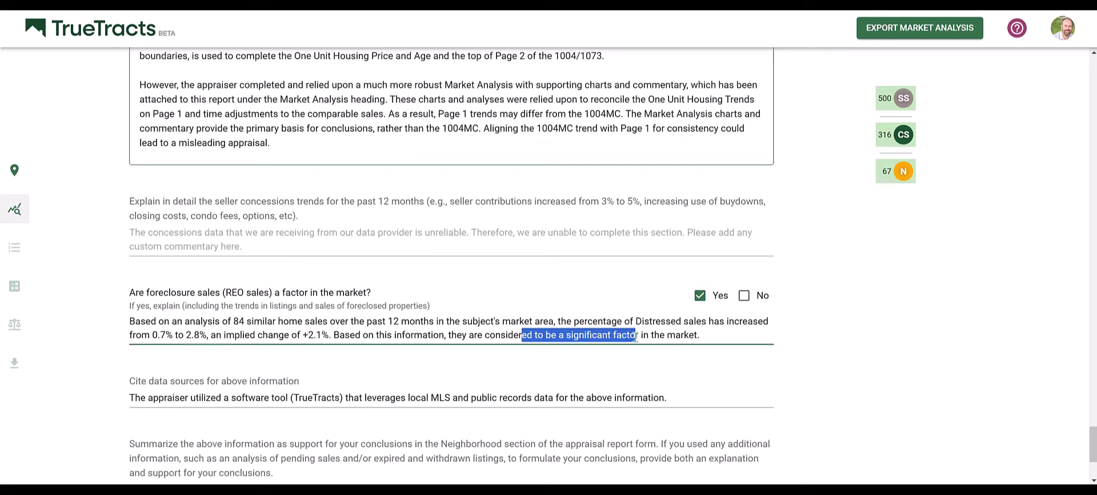
{"action": "left_click", "coordinate": [744, 295]}
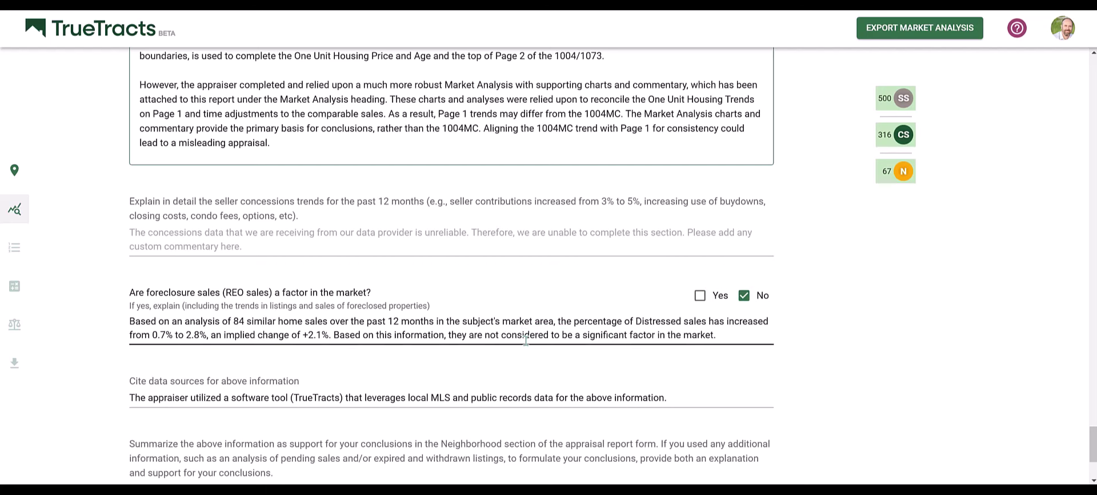
{"action": "left_click_drag", "start_coordinate": [473, 334], "coordinate": [522, 335]}
{"action": "scroll", "coordinate": [539, 351], "scroll_direction": "down", "scroll_amount": 3}
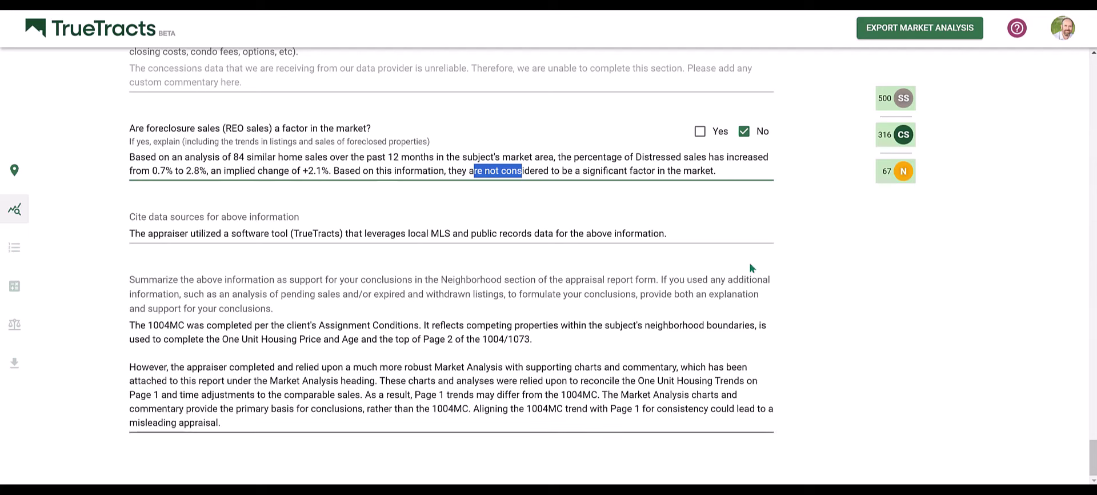
Step: Open the market analysis export preview and review the market area definition, the applied feature filters and the statistical model description
{"action": "left_click", "coordinate": [910, 35]}
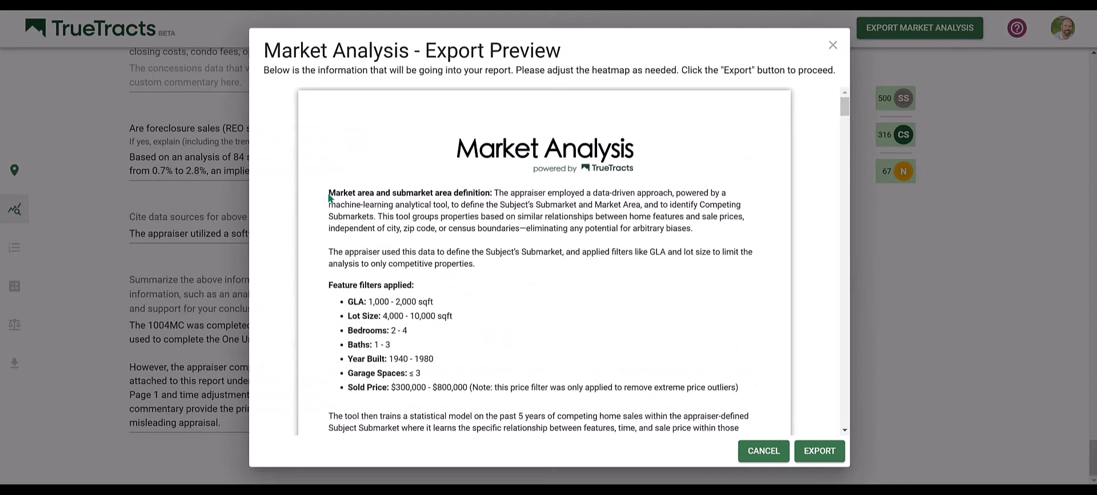
{"action": "left_click_drag", "start_coordinate": [330, 193], "coordinate": [394, 216]}
{"action": "left_click", "coordinate": [490, 267]}
{"action": "left_click_drag", "start_coordinate": [495, 192], "coordinate": [698, 237]}
{"action": "left_click", "coordinate": [693, 250]}
{"action": "scroll", "coordinate": [691, 249], "scroll_direction": "down", "scroll_amount": 2}
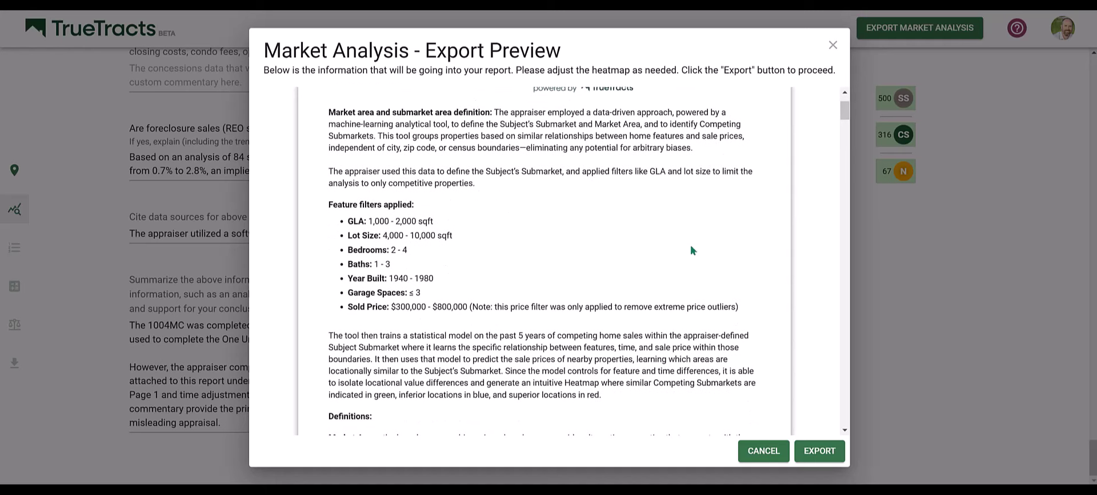
{"action": "scroll", "coordinate": [690, 250], "scroll_direction": "down", "scroll_amount": 1}
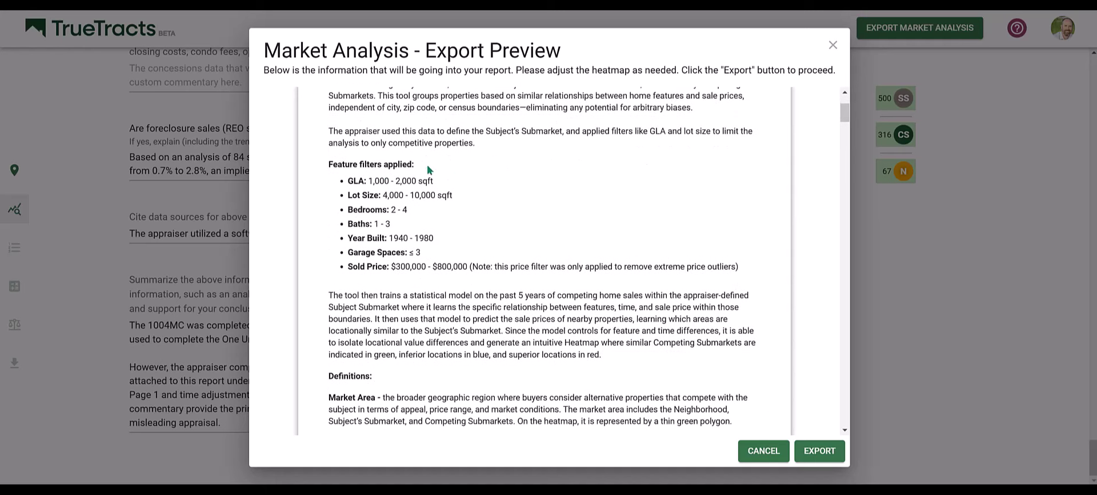
{"action": "left_click_drag", "start_coordinate": [390, 266], "coordinate": [465, 267]}
{"action": "left_click", "coordinate": [492, 271]}
{"action": "scroll", "coordinate": [670, 285], "scroll_direction": "down", "scroll_amount": 3}
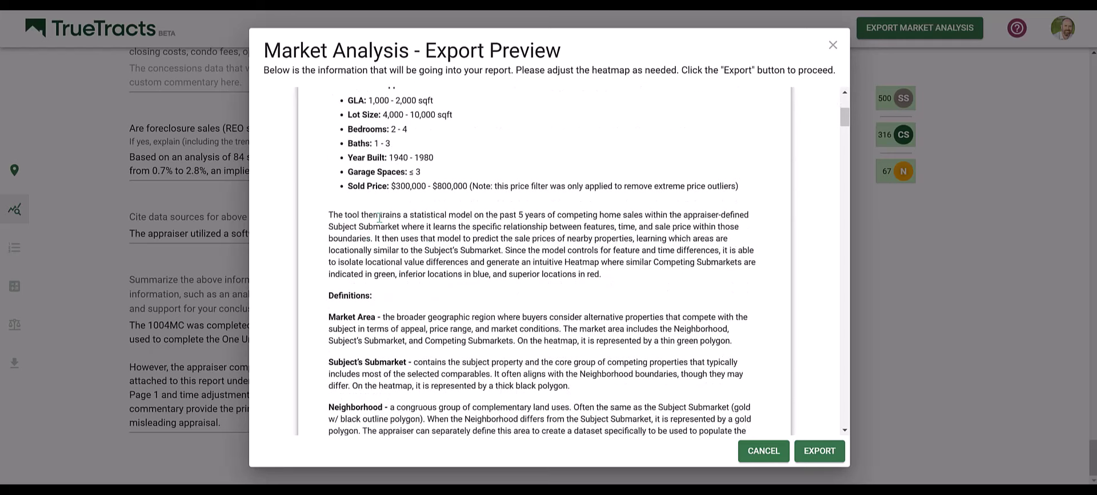
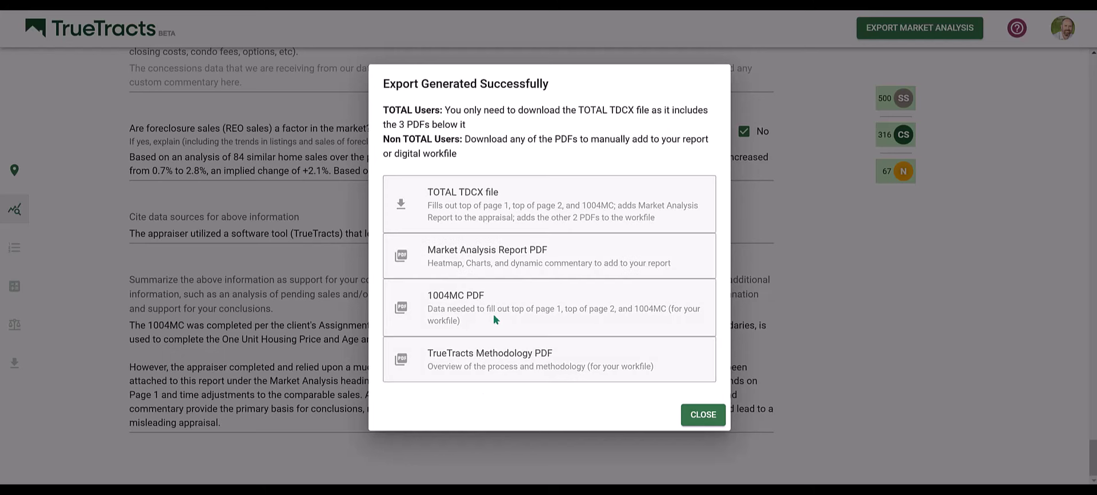
Step: Download the TrueTracts Methodology PDF from the generated exports and open the downloaded file
{"action": "left_click", "coordinate": [483, 354]}
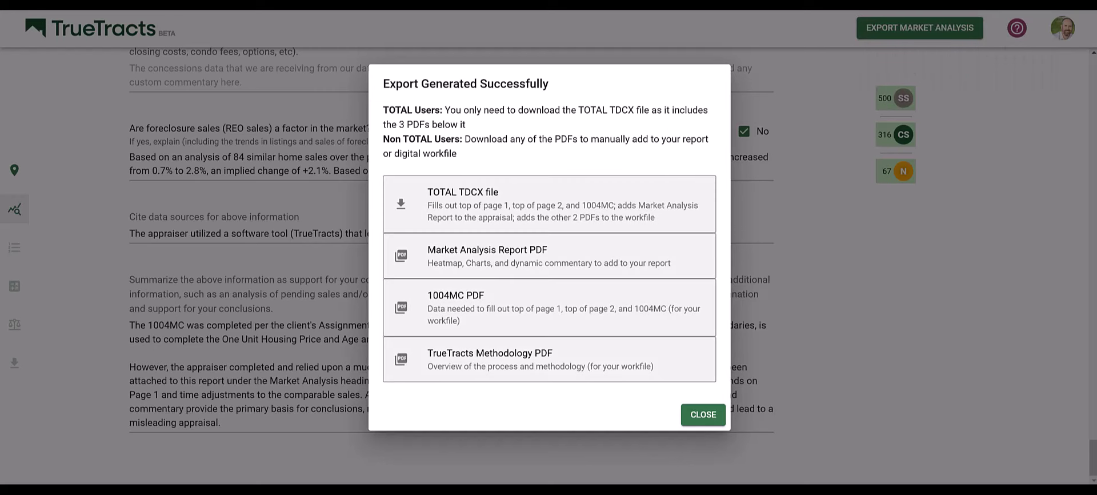
{"action": "left_click", "coordinate": [1041, 66]}
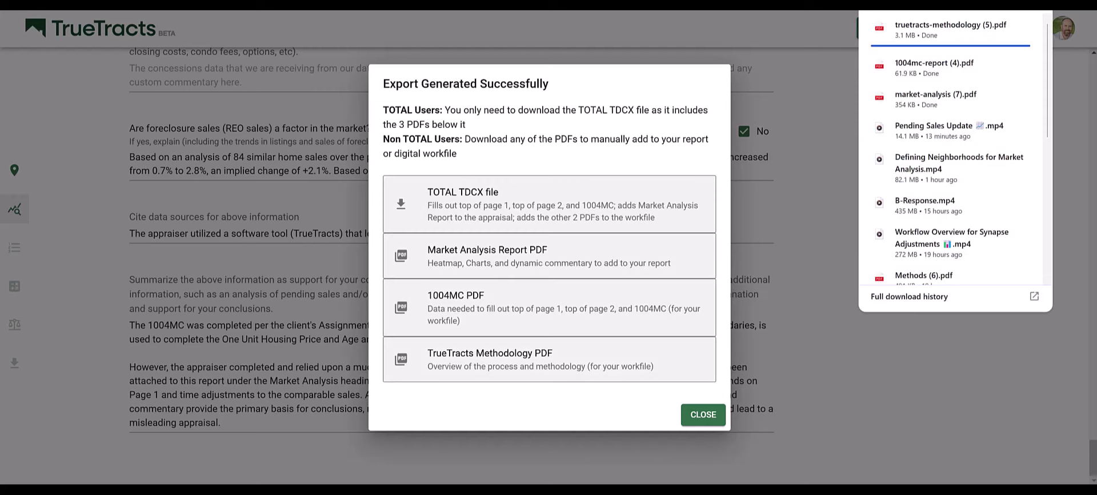
{"action": "left_click", "coordinate": [936, 28]}
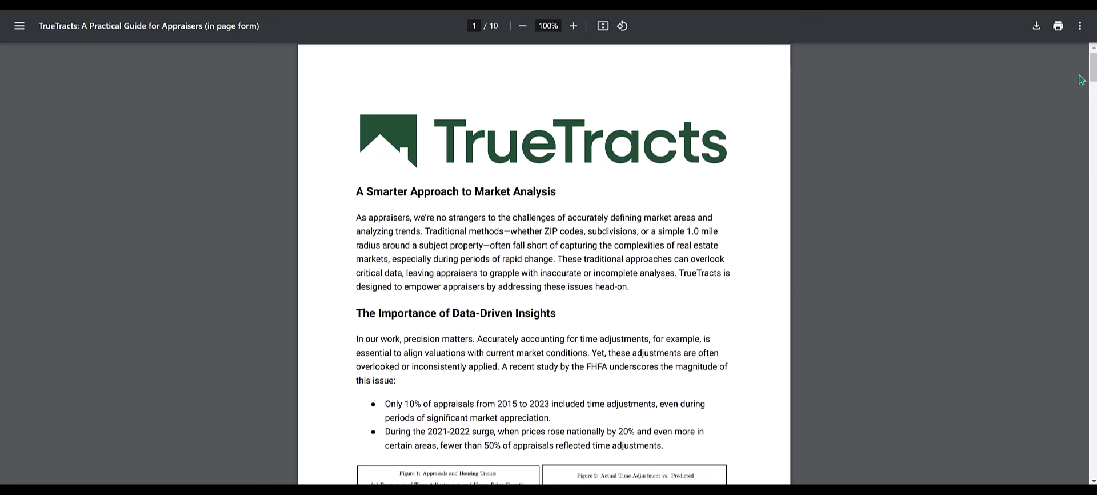
Step: Look through the methodology guide, covering time adjustments, submarket definition, the heatmap legend, the GAM explanation and the Neighborhood definition on page 10
{"action": "left_click_drag", "start_coordinate": [1091, 74], "coordinate": [1080, 166]}
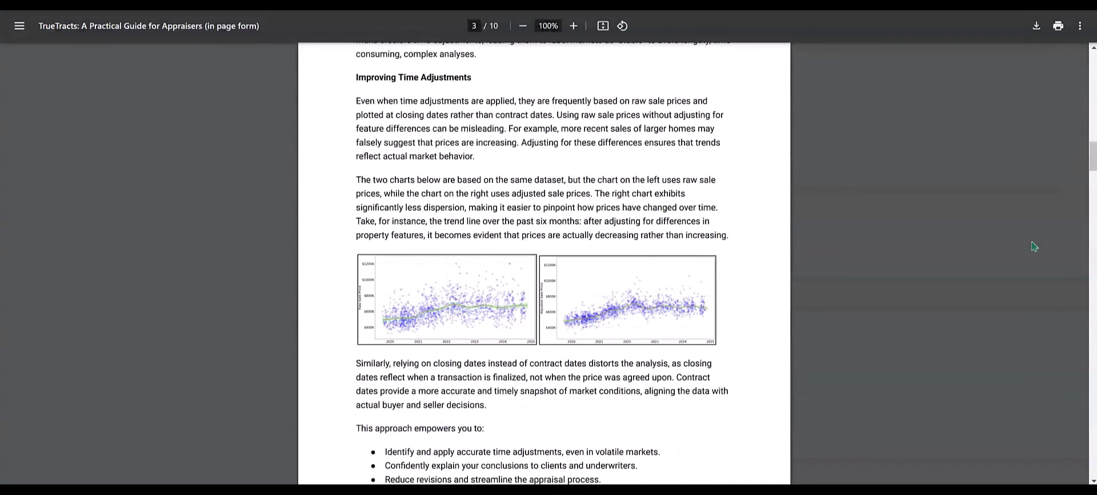
{"action": "left_click", "coordinate": [1091, 354]}
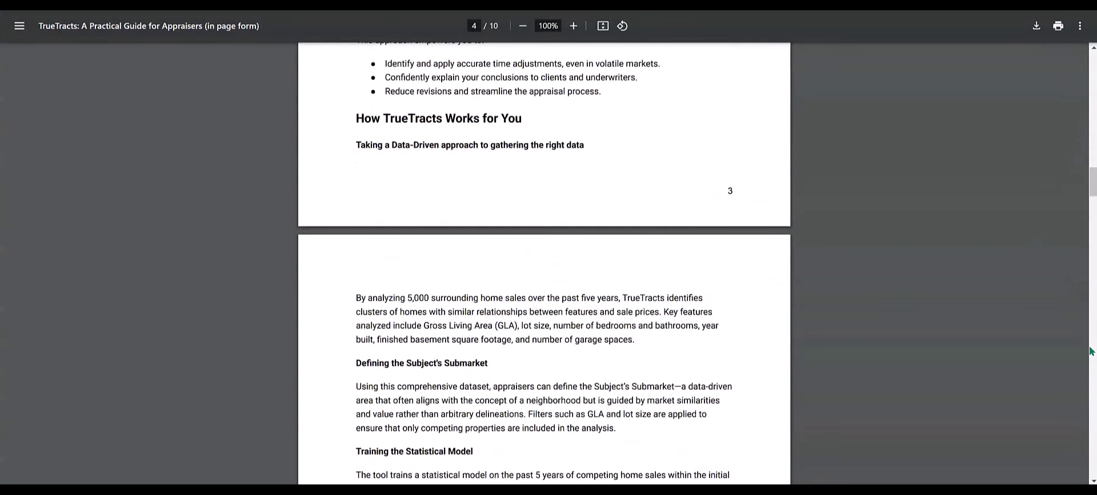
{"action": "left_click", "coordinate": [1089, 348]}
{"action": "left_click", "coordinate": [1090, 348]}
{"action": "left_click", "coordinate": [1090, 348]}
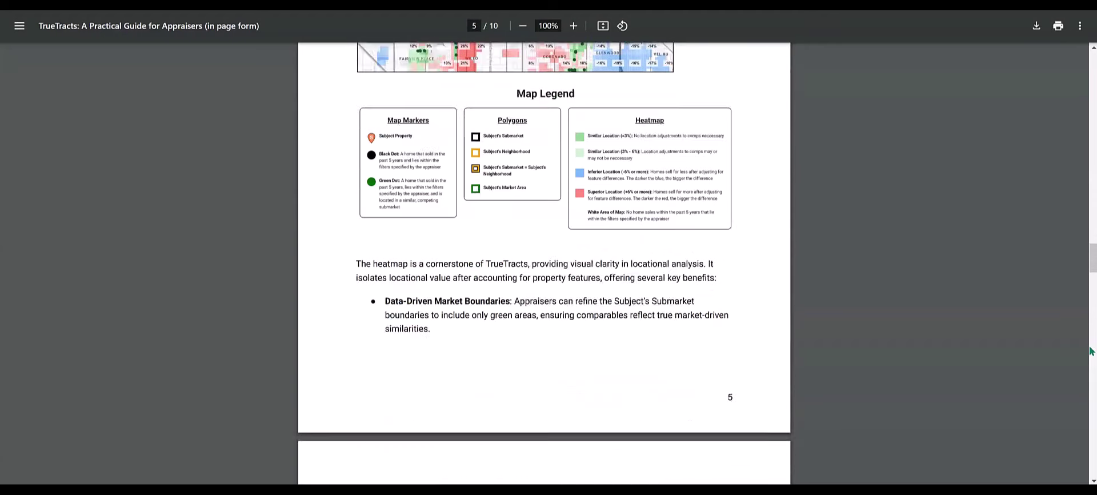
{"action": "left_click", "coordinate": [1091, 351]}
{"action": "left_click", "coordinate": [1091, 351]}
{"action": "left_click", "coordinate": [1091, 352]}
{"action": "left_click", "coordinate": [1091, 351]}
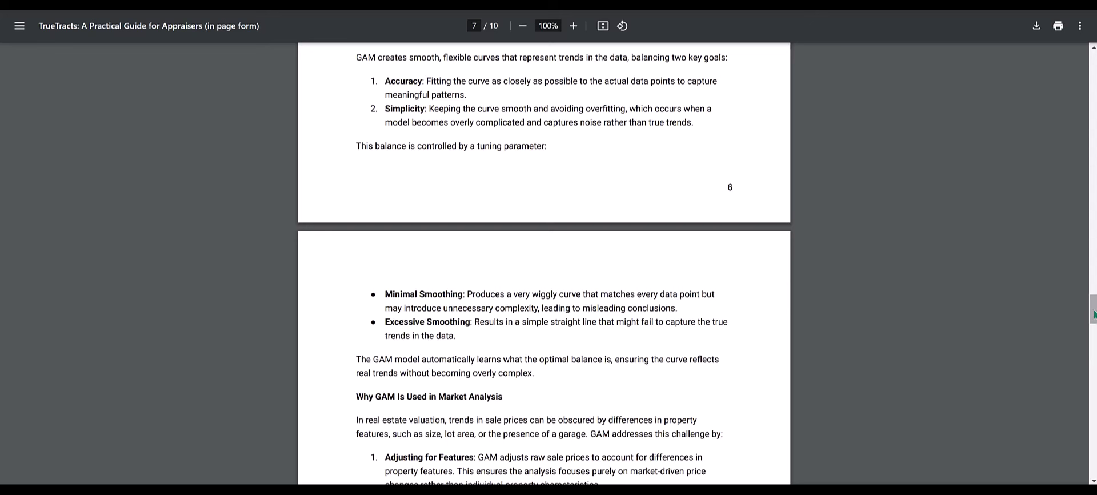
{"action": "left_click_drag", "start_coordinate": [1094, 313], "coordinate": [1088, 471]}
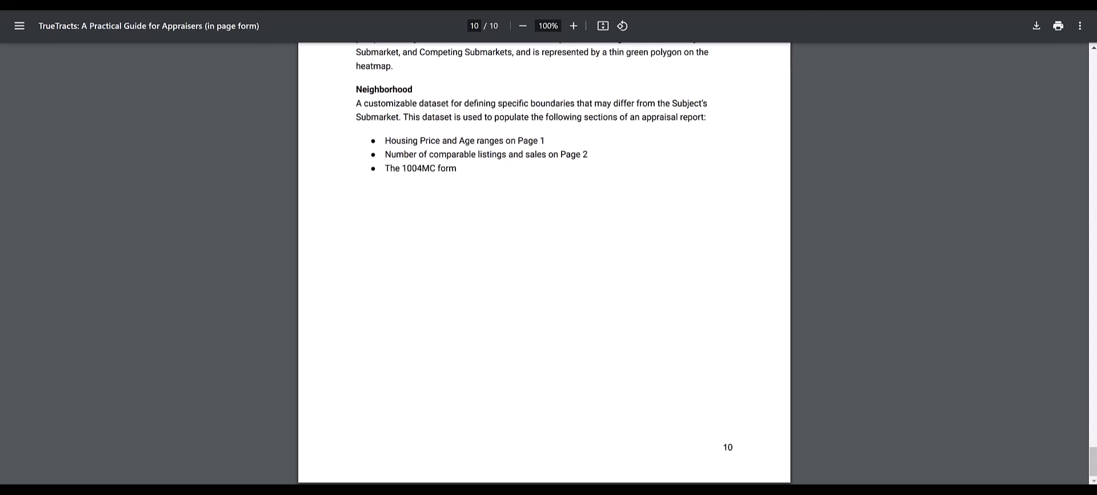
Step: Open the downloaded 1004MC report PDF and review its Page 1 and Page 2 data, 1004MC trends and concluding commentary
{"action": "left_click", "coordinate": [1040, 3]}
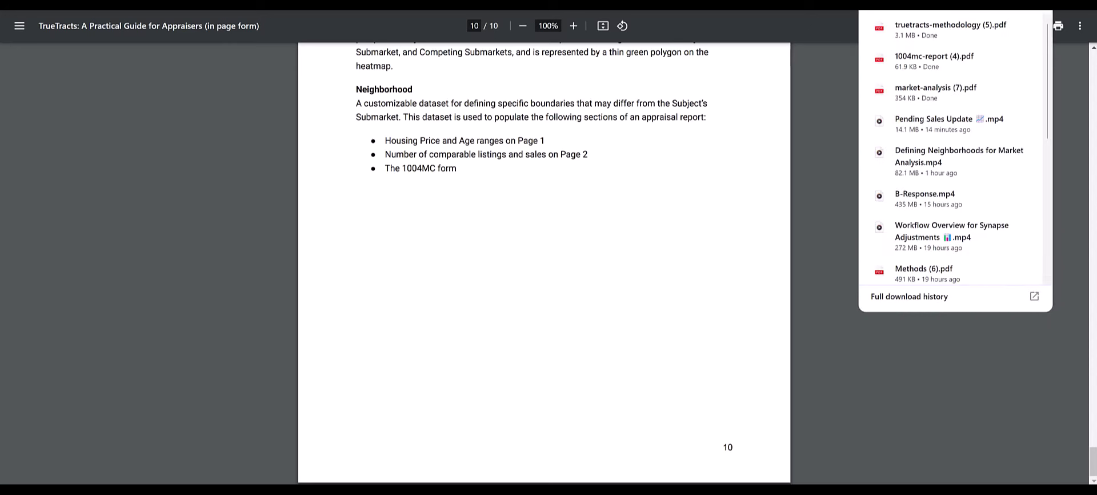
{"action": "left_click", "coordinate": [924, 60]}
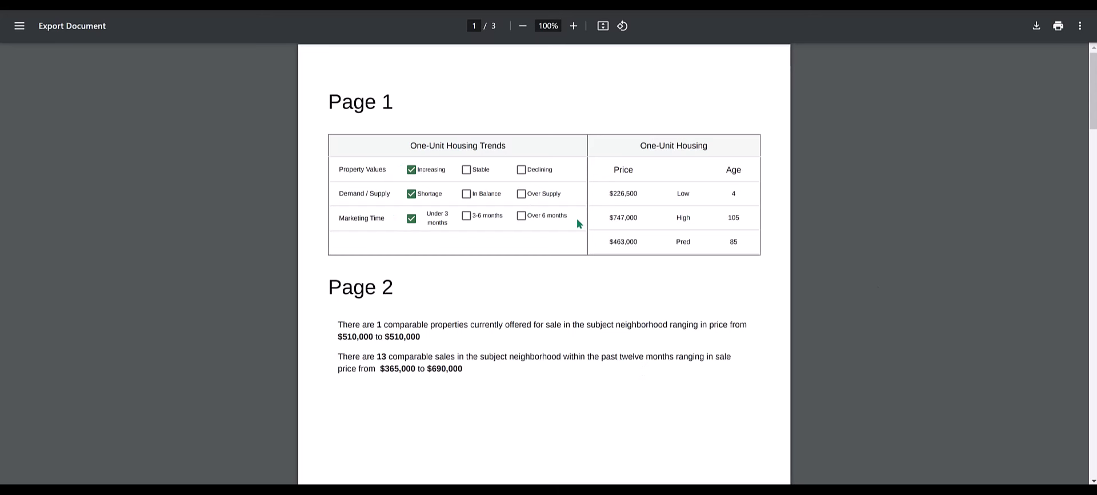
{"action": "scroll", "coordinate": [678, 251], "scroll_direction": "down", "scroll_amount": 4}
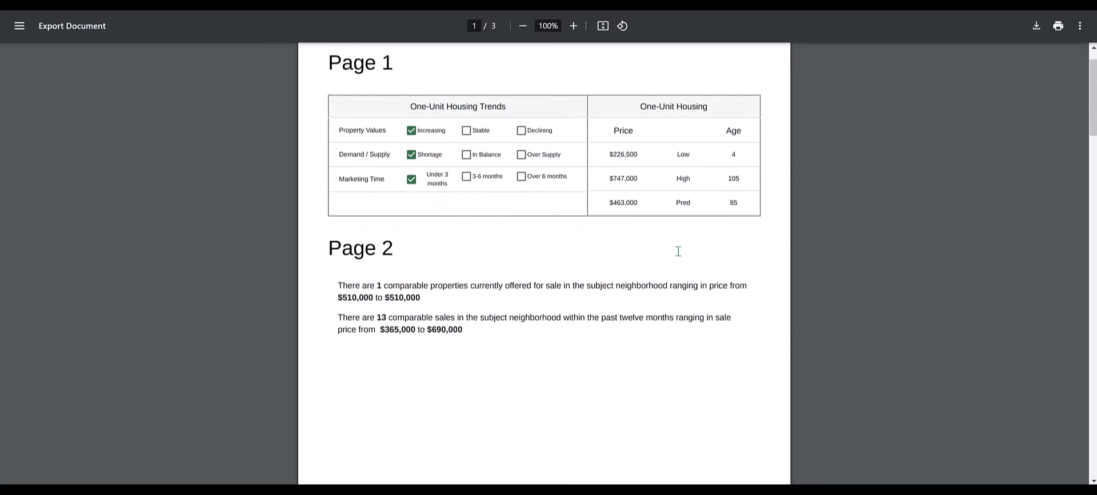
{"action": "left_click_drag", "start_coordinate": [1092, 126], "coordinate": [955, 251]}
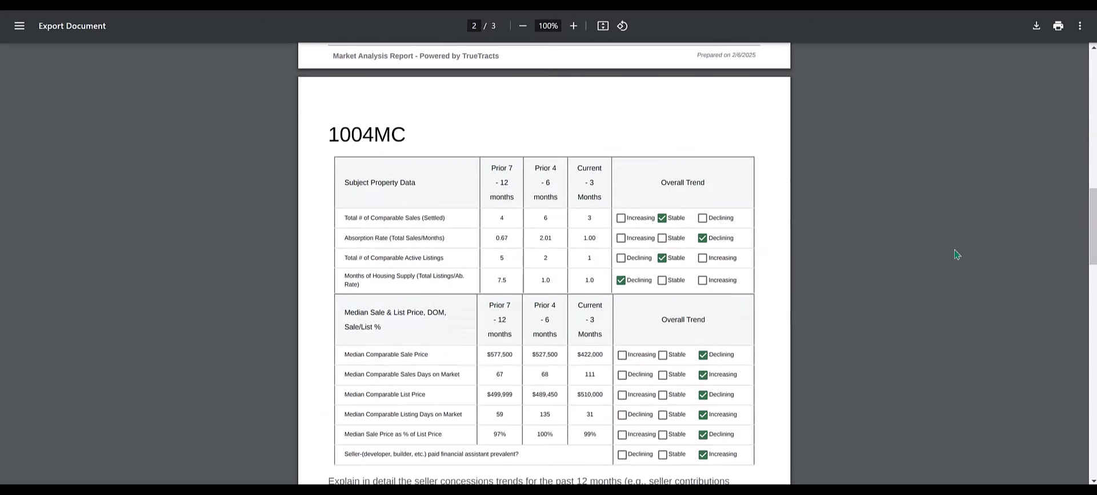
{"action": "left_click_drag", "start_coordinate": [1092, 219], "coordinate": [1073, 345]}
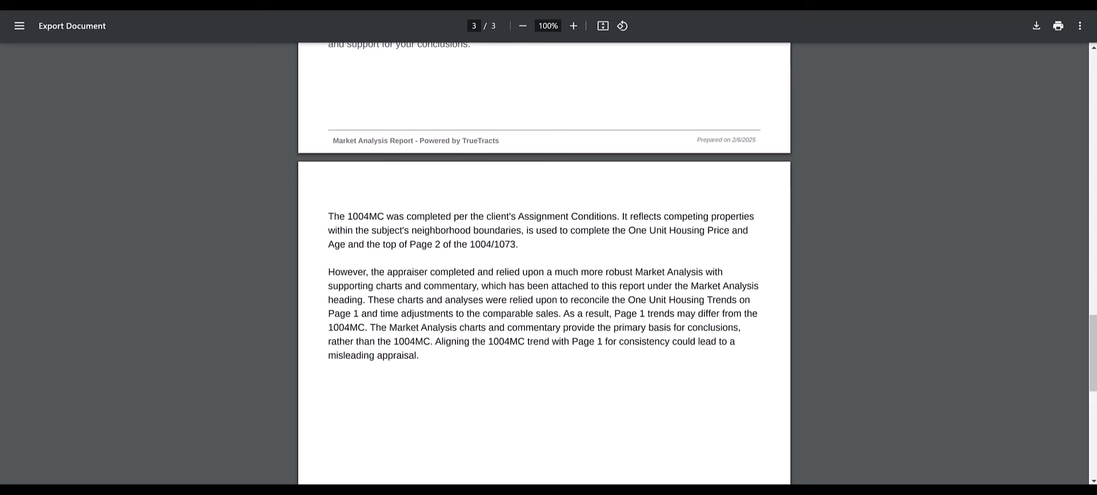
Step: Open the downloaded market analysis PDF and review its area definitions, feature filters and heatmap
{"action": "left_click", "coordinate": [1042, 4]}
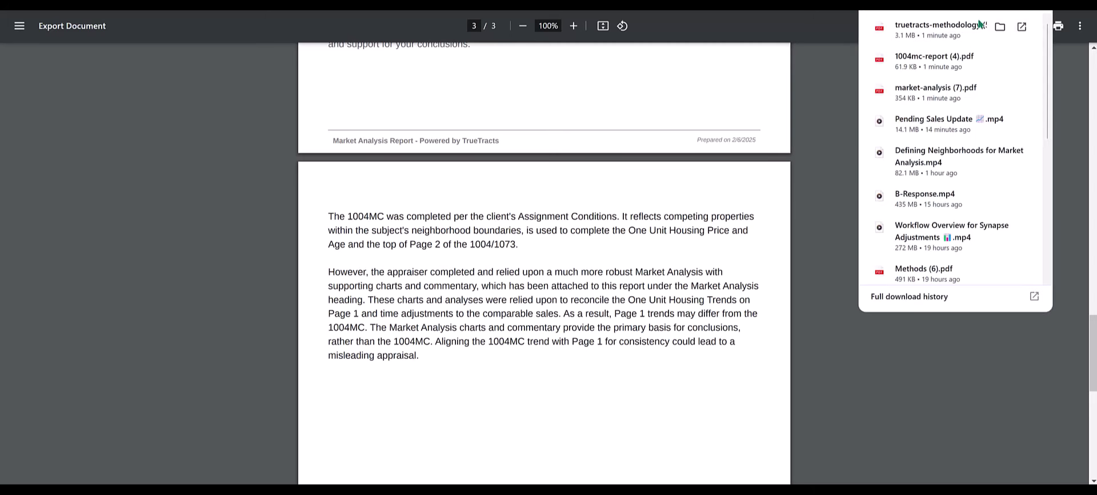
{"action": "left_click", "coordinate": [937, 95]}
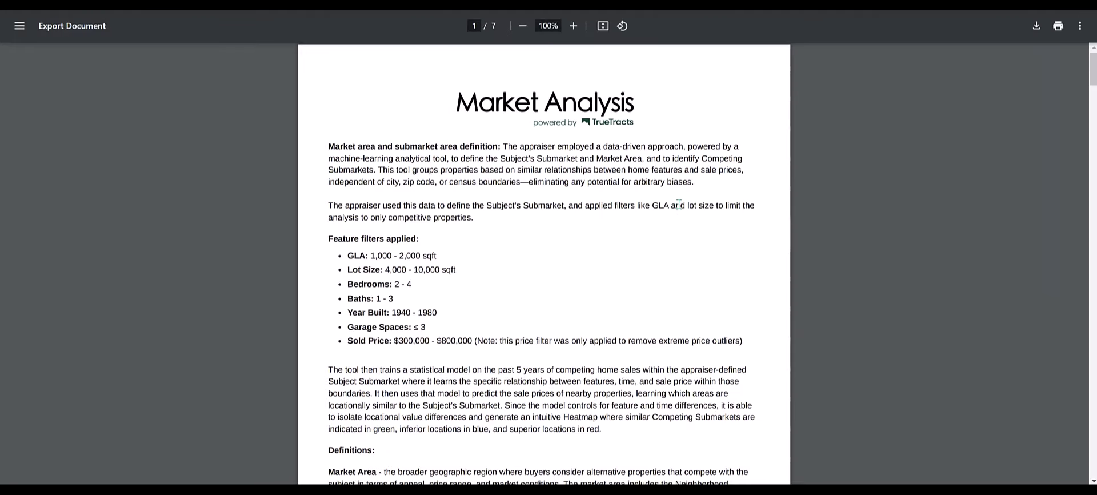
{"action": "scroll", "coordinate": [557, 162], "scroll_direction": "down", "scroll_amount": 9}
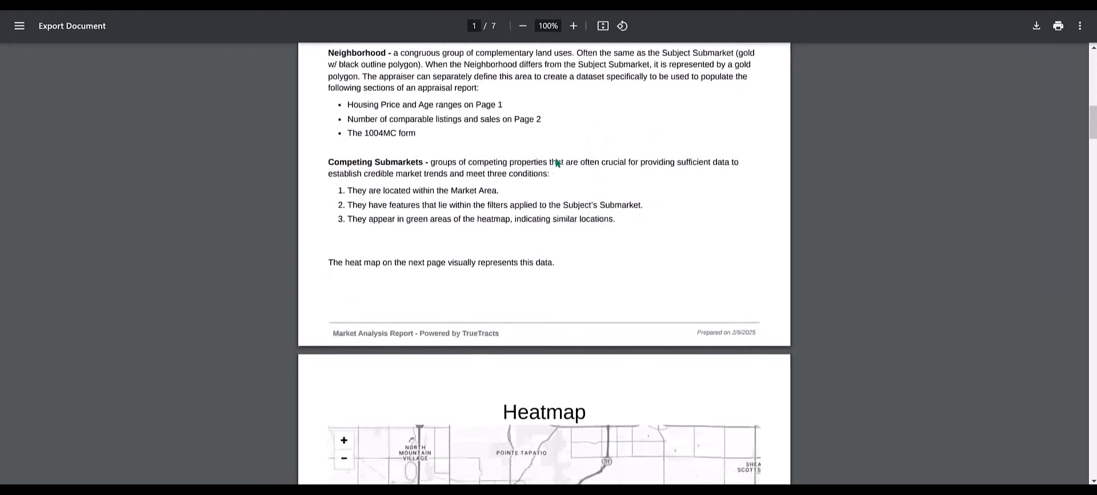
{"action": "scroll", "coordinate": [556, 162], "scroll_direction": "down", "scroll_amount": 4}
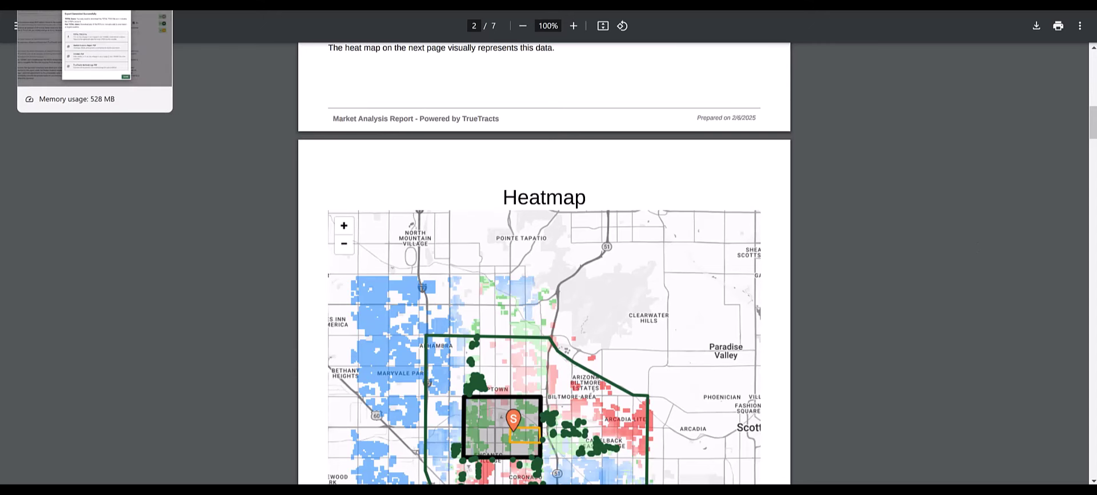
Step: Return to the TrueTracts exports, open the downloaded TOTAL TDCX file, and import it into TOTAL as a new report
{"action": "left_click", "coordinate": [80, 3]}
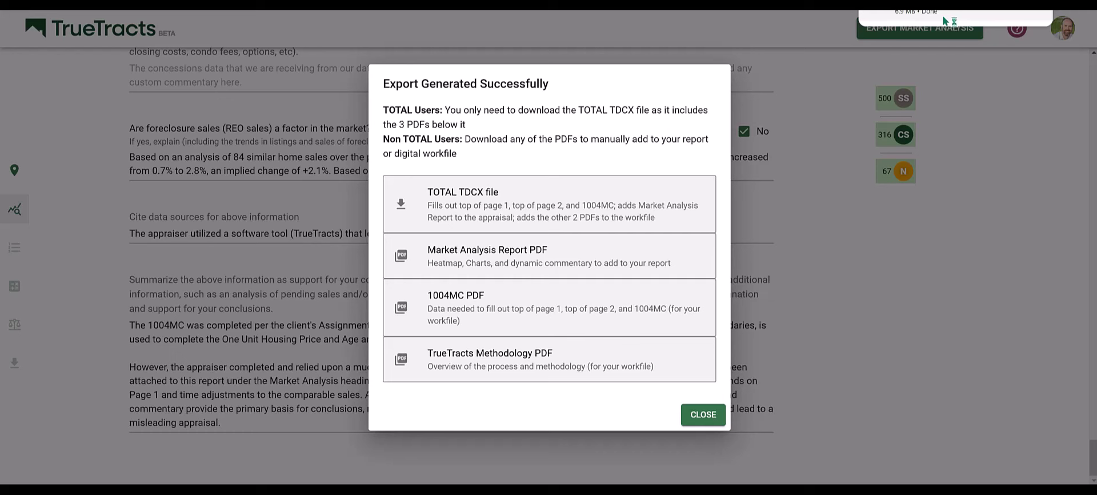
{"action": "left_click", "coordinate": [943, 21]}
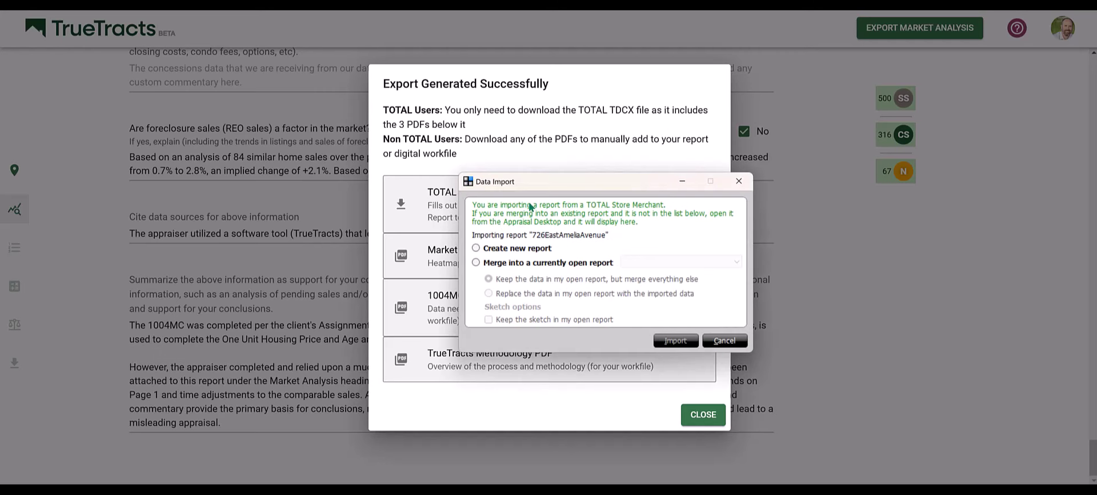
{"action": "left_click", "coordinate": [510, 262]}
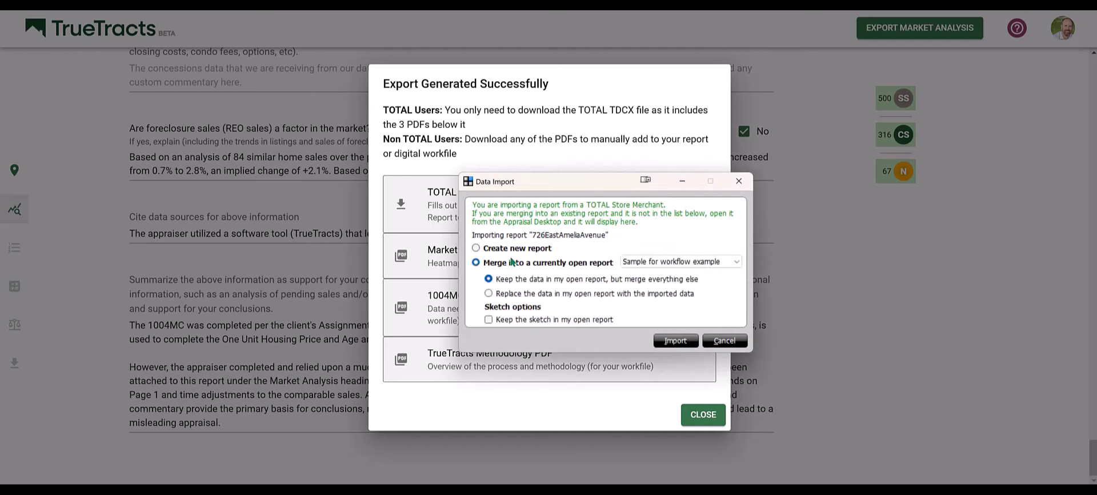
{"action": "left_click", "coordinate": [512, 250]}
{"action": "left_click", "coordinate": [674, 340]}
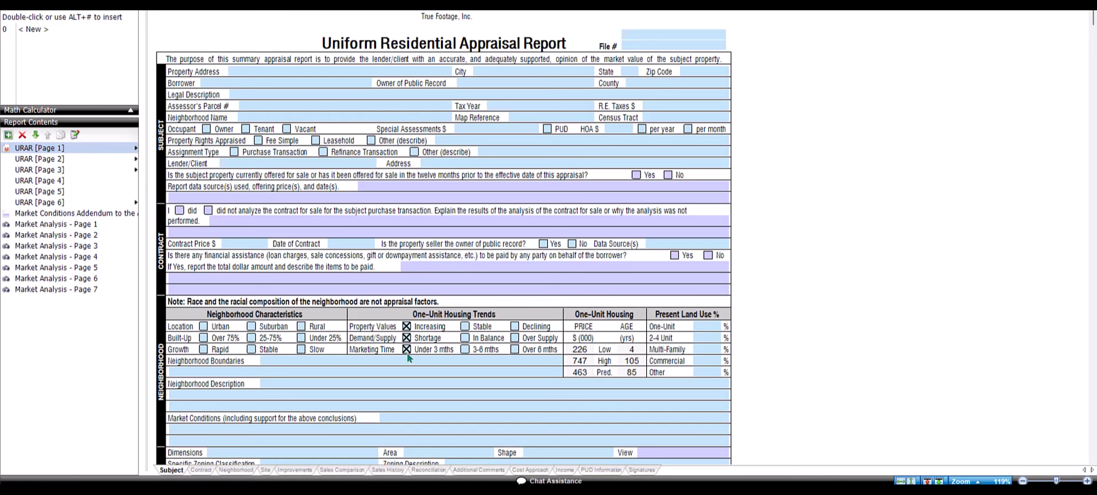
Step: Review the imported data on URAR pages 1 and 2, including the comparable listing and sale counts and price ranges
{"action": "scroll", "coordinate": [625, 354], "scroll_direction": "down", "scroll_amount": 15}
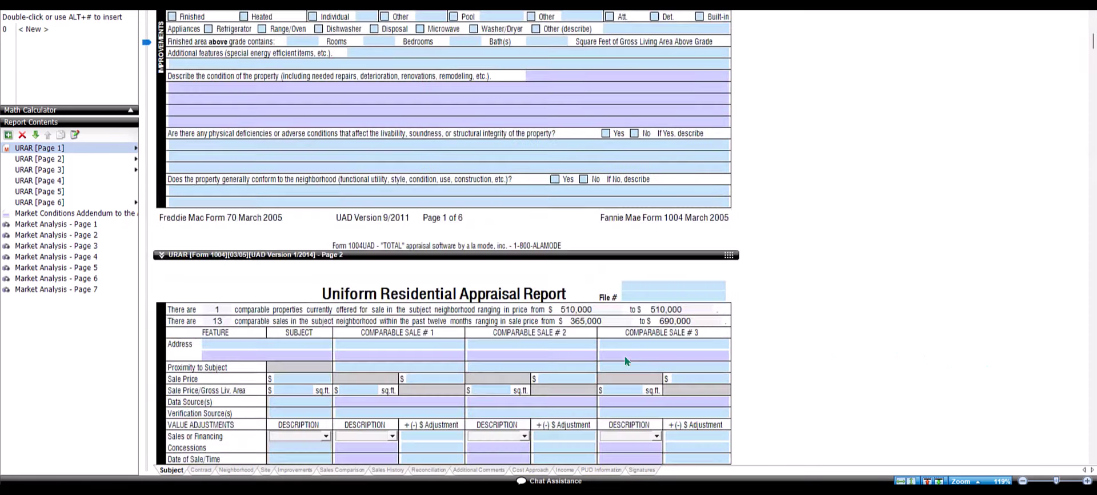
{"action": "left_click", "coordinate": [207, 310]}
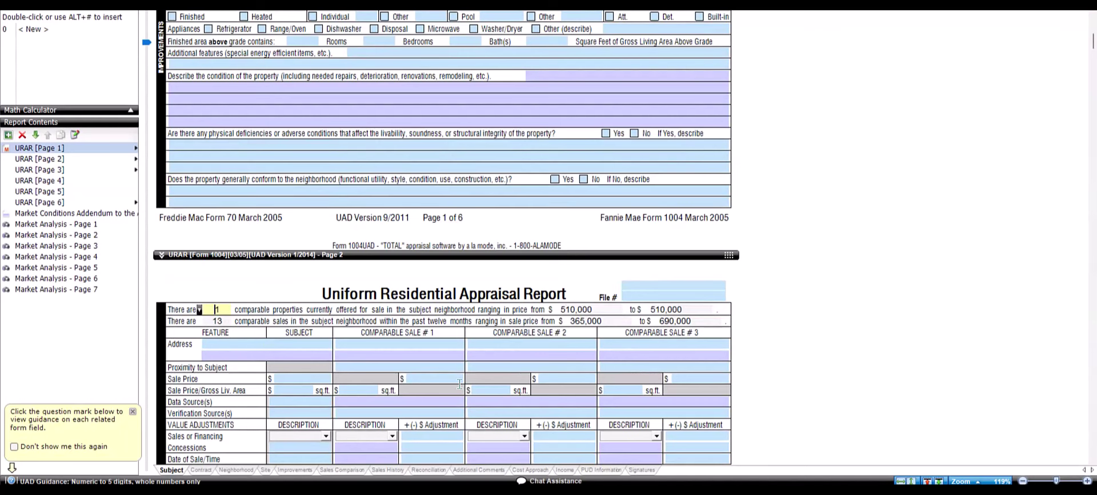
{"action": "scroll", "coordinate": [451, 382], "scroll_direction": "down", "scroll_amount": 10}
{"action": "scroll", "coordinate": [460, 384], "scroll_direction": "down", "scroll_amount": 10}
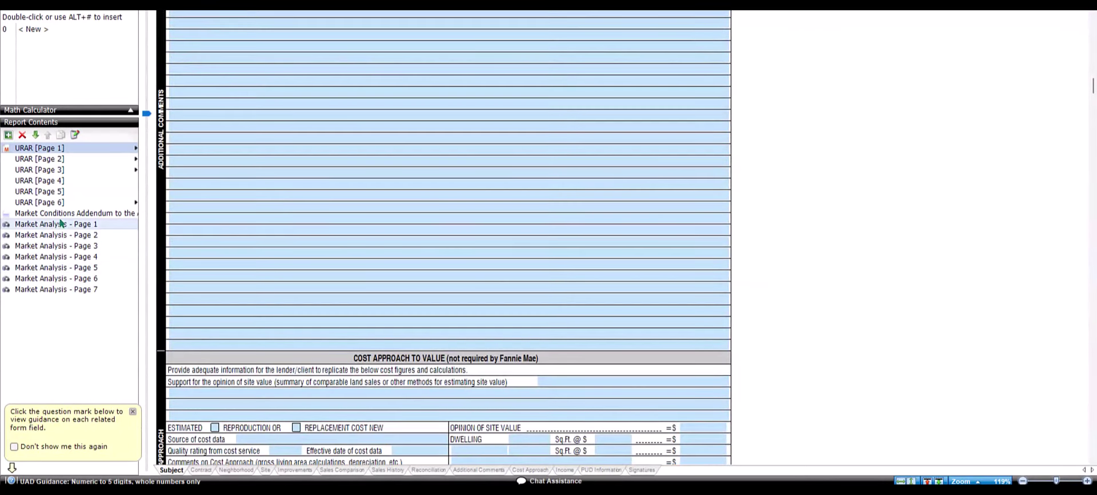
Step: Open the Market Conditions Addendum in the report and review its inventory trends, median prices and summary commentary
{"action": "left_click", "coordinate": [75, 212]}
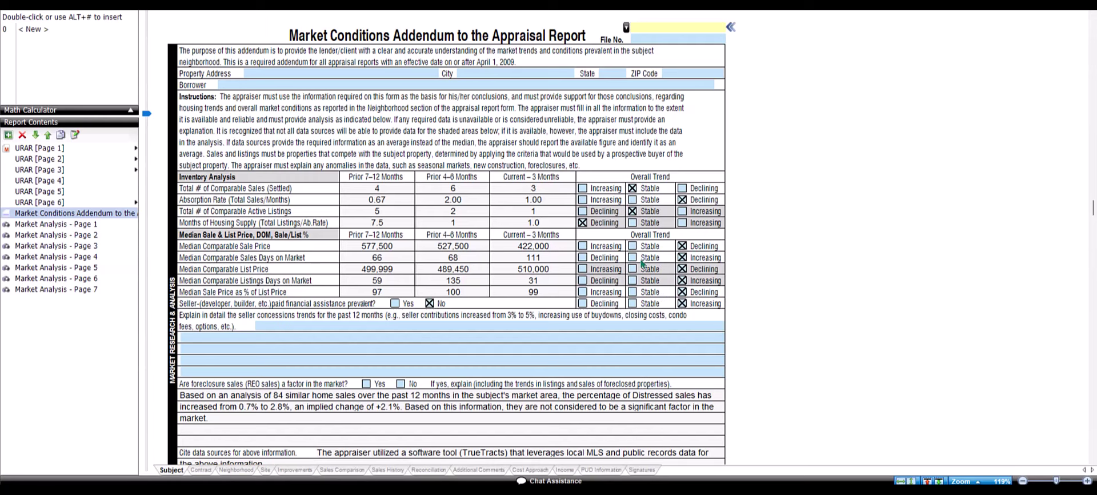
{"action": "scroll", "coordinate": [599, 284], "scroll_direction": "down", "scroll_amount": 5}
{"action": "scroll", "coordinate": [598, 284], "scroll_direction": "down", "scroll_amount": 2}
{"action": "scroll", "coordinate": [472, 248], "scroll_direction": "down", "scroll_amount": 3}
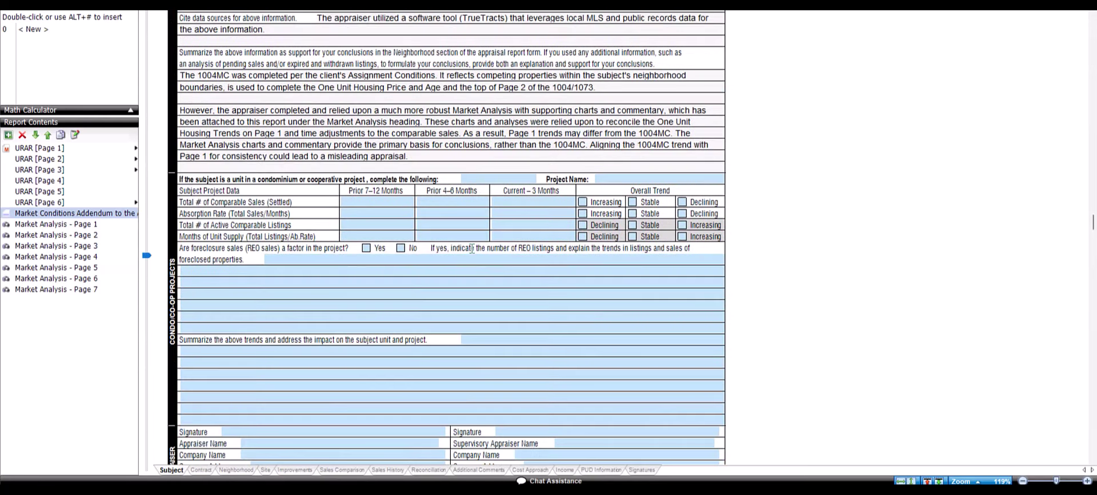
Step: Open Market Analysis page 1 in the report and review the area definitions, feature filters and heatmap
{"action": "left_click", "coordinate": [85, 224]}
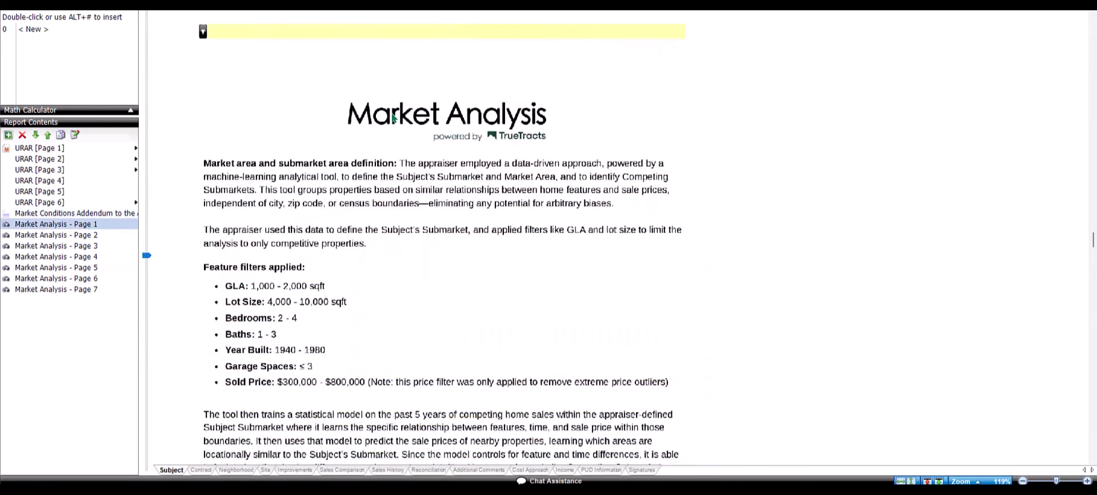
{"action": "scroll", "coordinate": [525, 234], "scroll_direction": "down", "scroll_amount": 20}
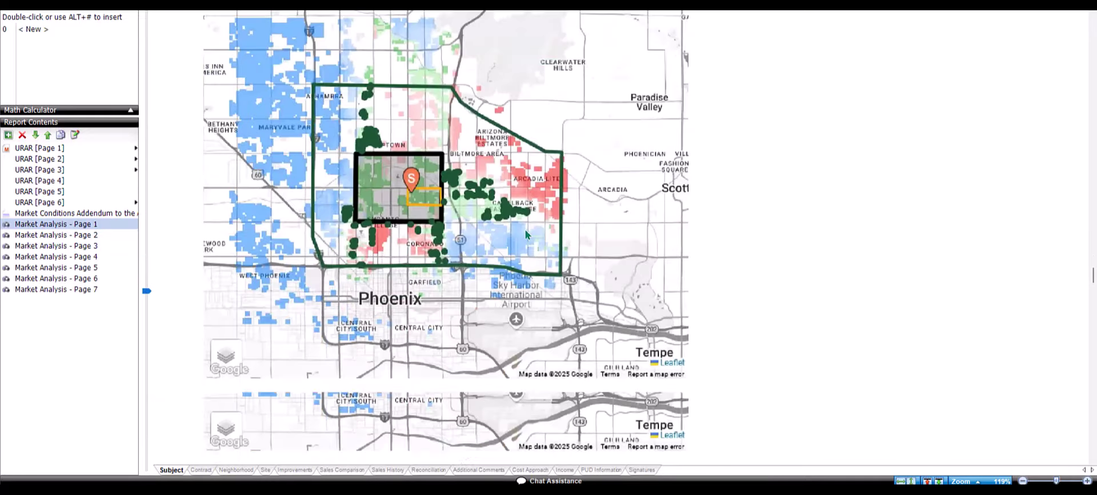
{"action": "scroll", "coordinate": [525, 231], "scroll_direction": "down", "scroll_amount": 15}
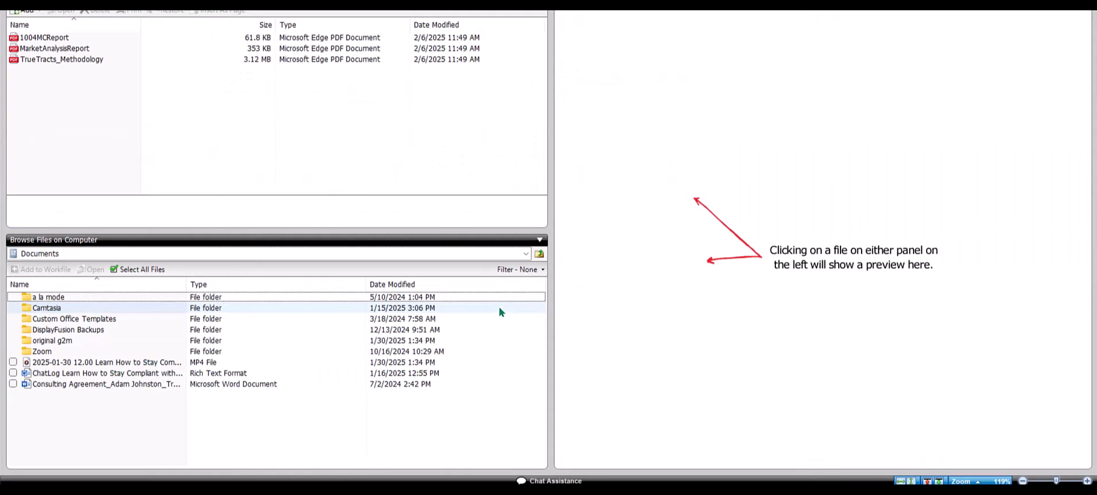
Step: Preview the 1004MCReport, MarketAnalysisReport and TrueTracts_Methodology PDFs stored in the workfile
{"action": "left_click", "coordinate": [58, 39]}
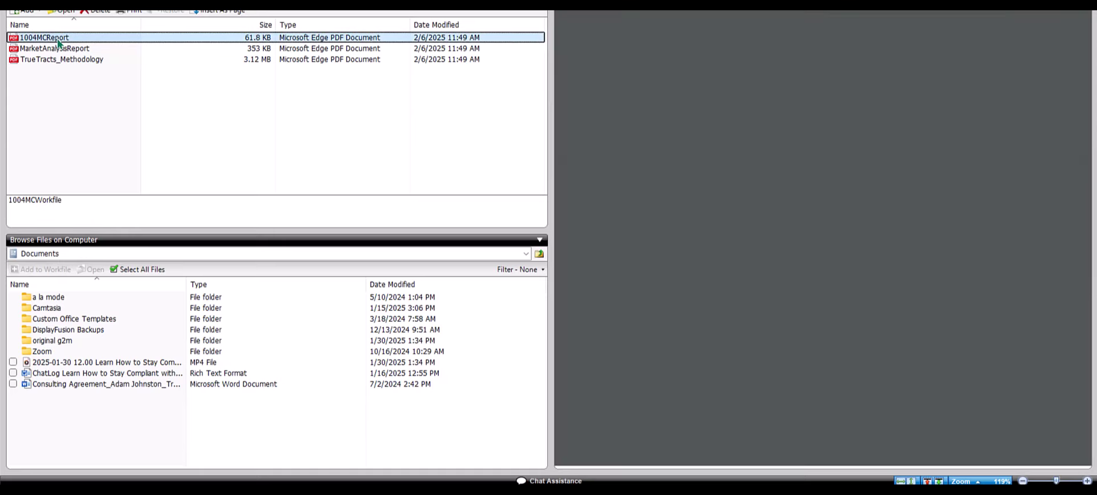
{"action": "left_click", "coordinate": [59, 49]}
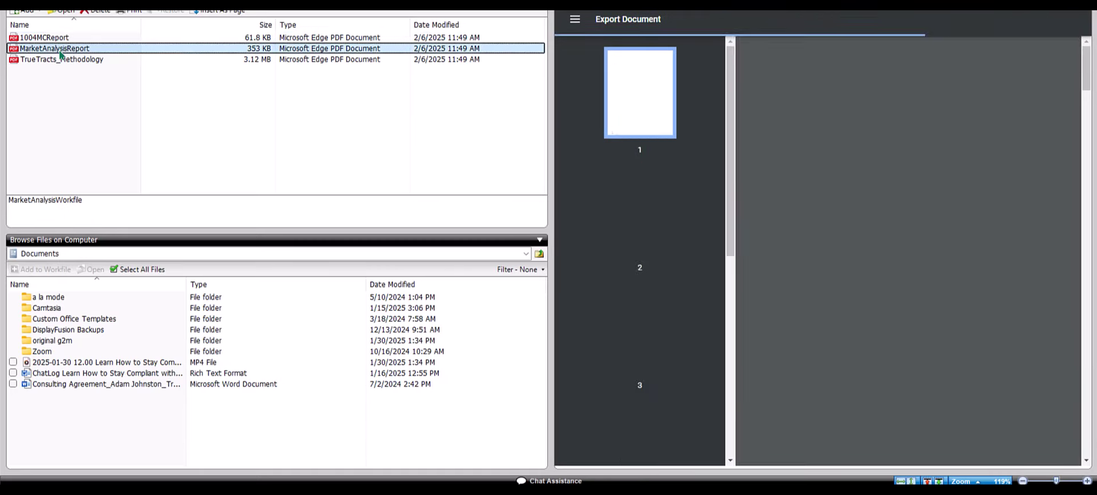
{"action": "scroll", "coordinate": [749, 216], "scroll_direction": "down", "scroll_amount": 8}
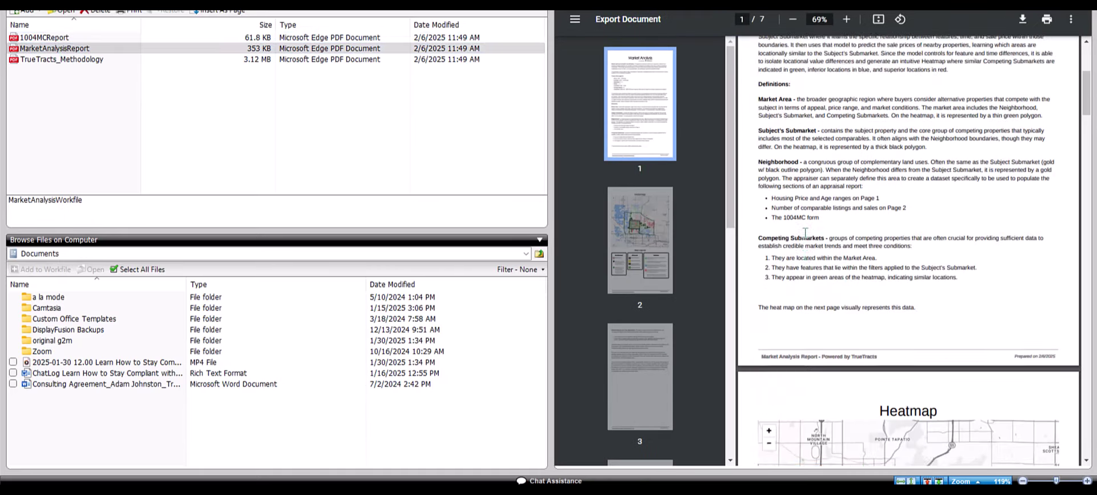
{"action": "left_click", "coordinate": [80, 59]}
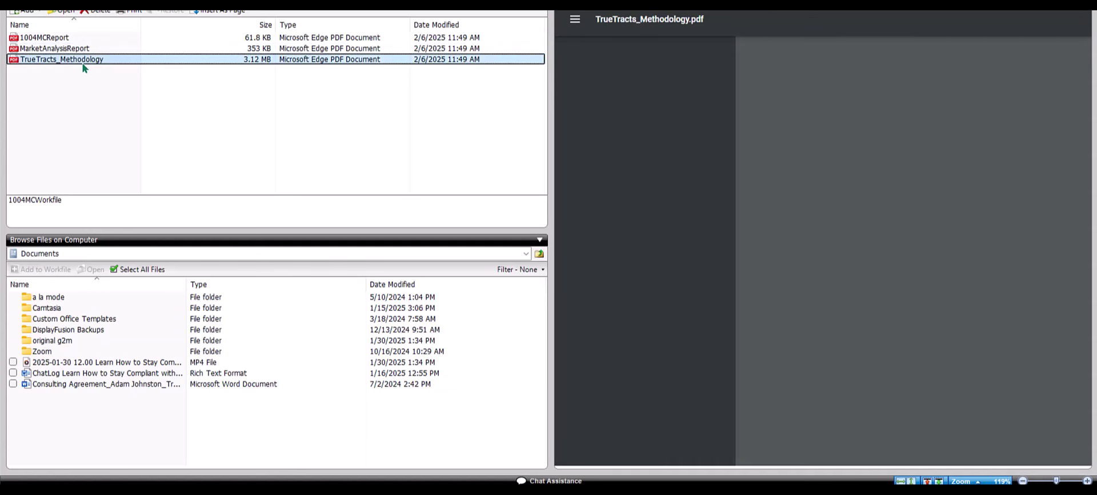
{"action": "scroll", "coordinate": [835, 191], "scroll_direction": "down", "scroll_amount": 15}
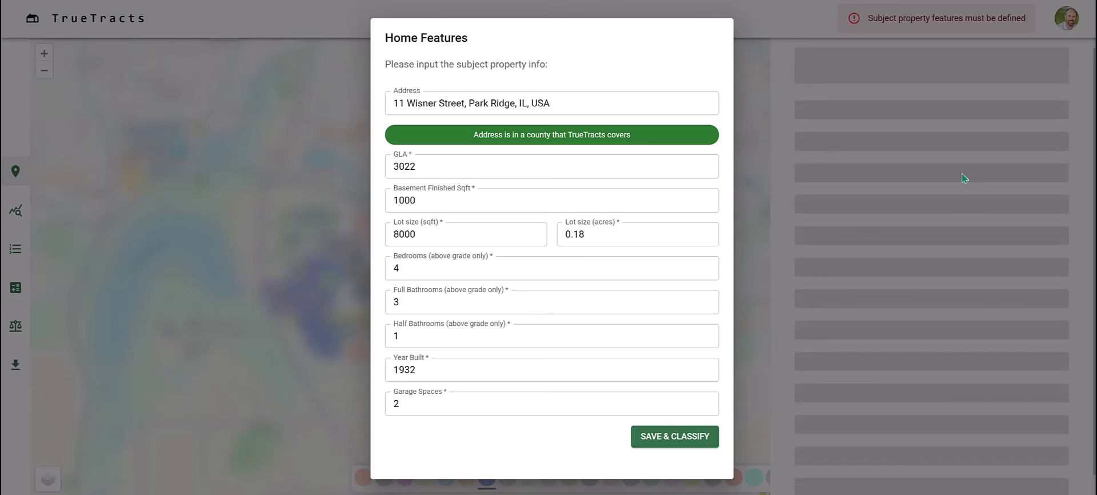
Step: In TrueTracts, save and classify the subject's home features, and inspect where the clustered sales lie relative to Chicago
{"action": "left_click", "coordinate": [664, 438]}
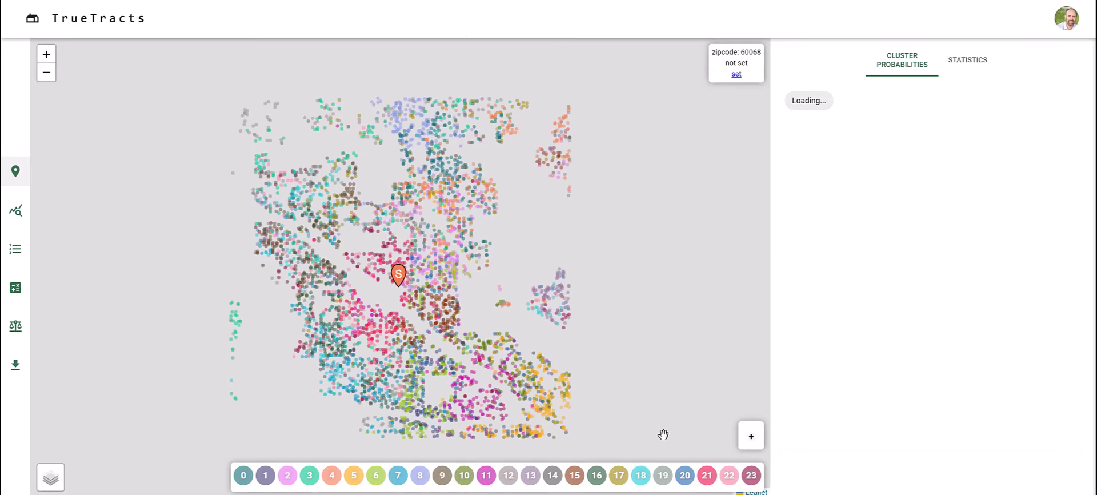
{"action": "scroll", "coordinate": [372, 312], "scroll_direction": "down", "scroll_amount": 1}
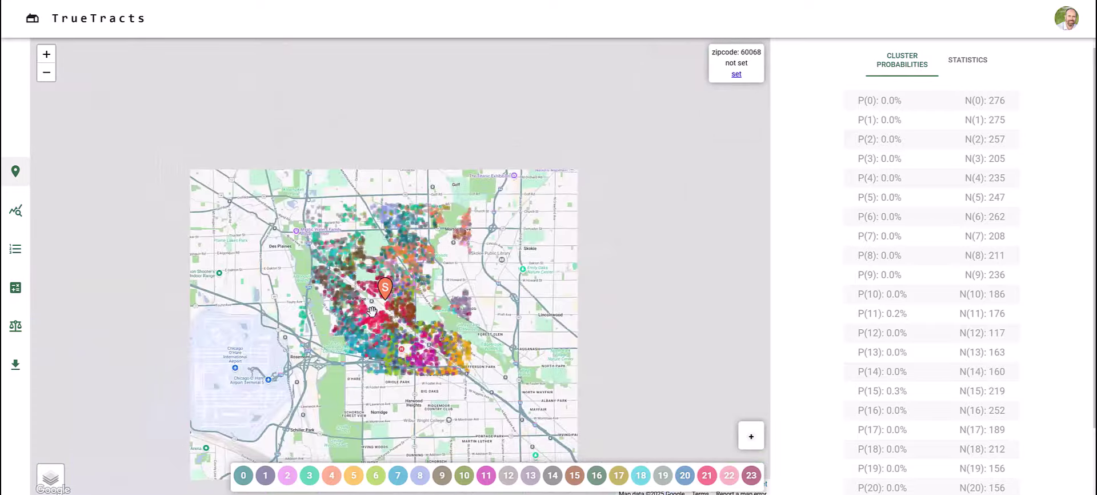
{"action": "scroll", "coordinate": [371, 311], "scroll_direction": "down", "scroll_amount": 1}
{"action": "left_click_drag", "start_coordinate": [496, 406], "coordinate": [417, 255]}
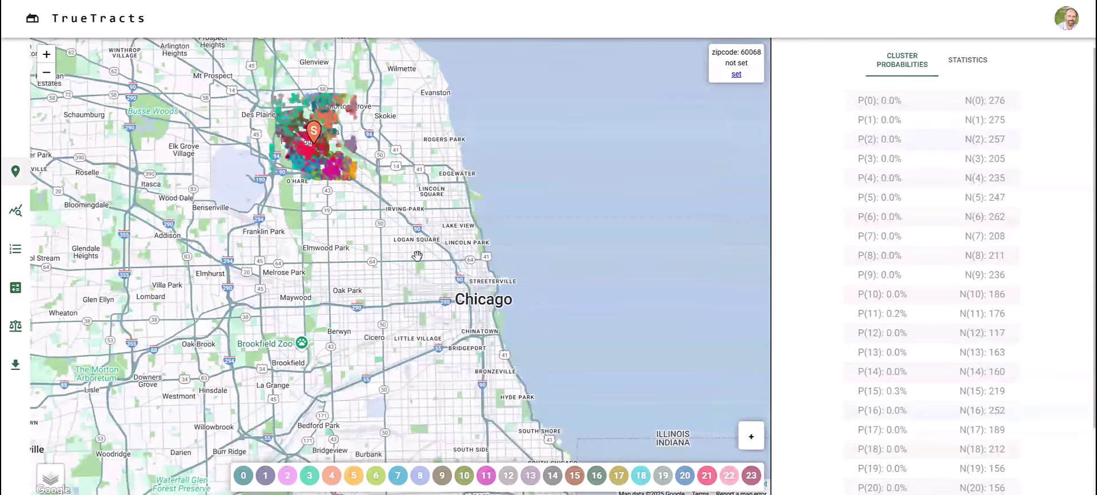
{"action": "left_click_drag", "start_coordinate": [389, 189], "coordinate": [476, 328]}
{"action": "scroll", "coordinate": [409, 283], "scroll_direction": "up", "scroll_amount": 2}
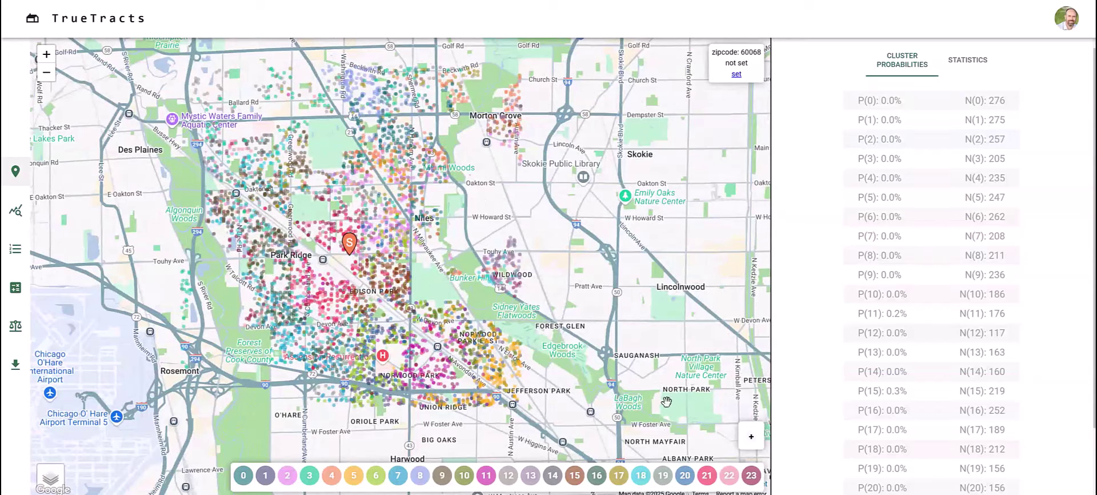
Step: Examine the cluster probabilities to find the subject's most likely cluster
{"action": "scroll", "coordinate": [926, 388], "scroll_direction": "down", "scroll_amount": 2}
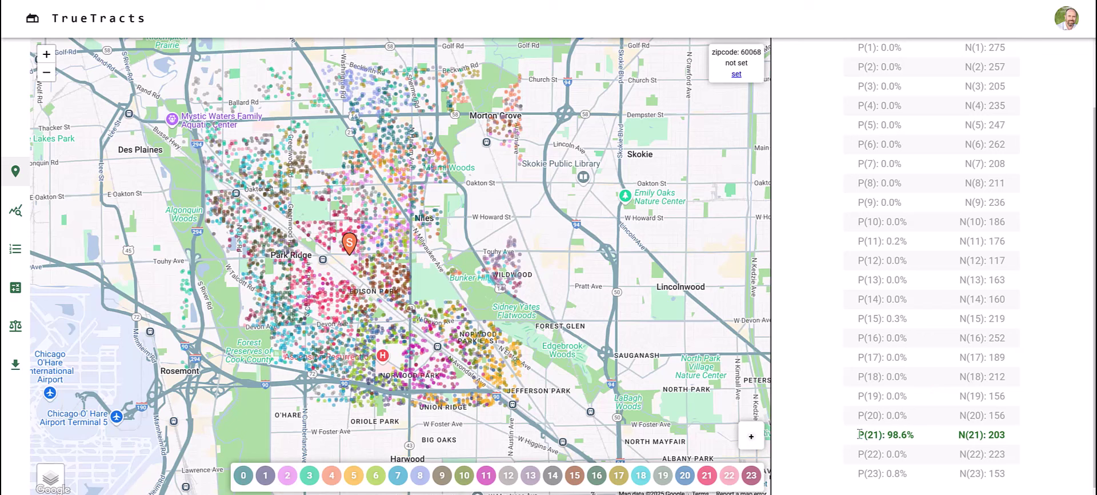
{"action": "left_click_drag", "start_coordinate": [859, 435], "coordinate": [915, 434]}
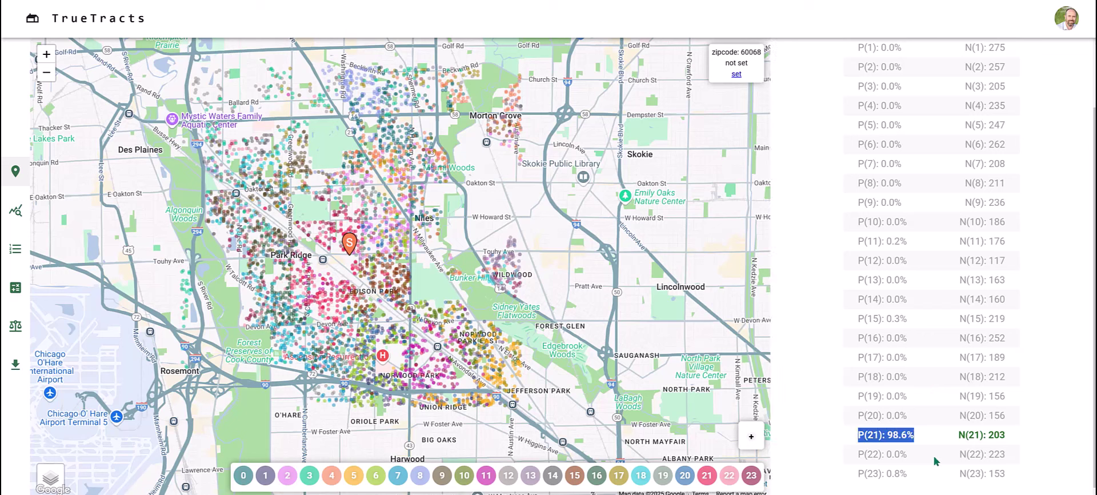
{"action": "left_click", "coordinate": [935, 460]}
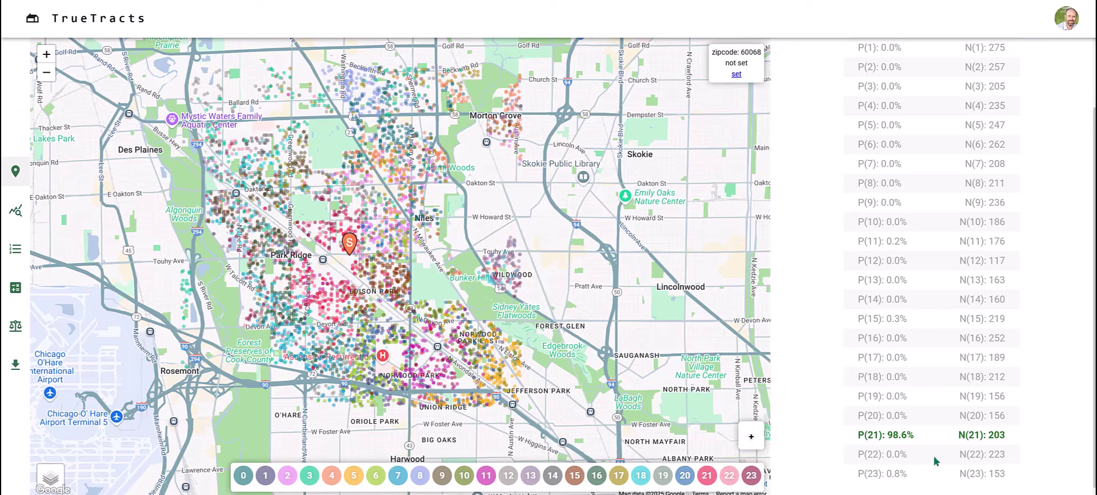
Step: Highlight clusters 21 and 0 on the map and compare their statistics for Average Sale Price Over Time
{"action": "left_click", "coordinate": [705, 477]}
{"action": "left_click", "coordinate": [705, 477]}
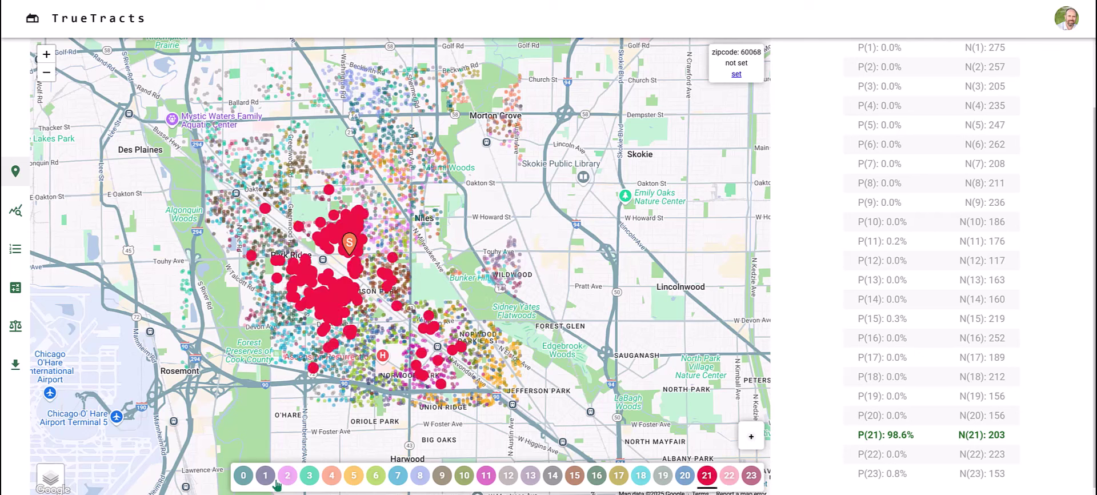
{"action": "left_click", "coordinate": [242, 476]}
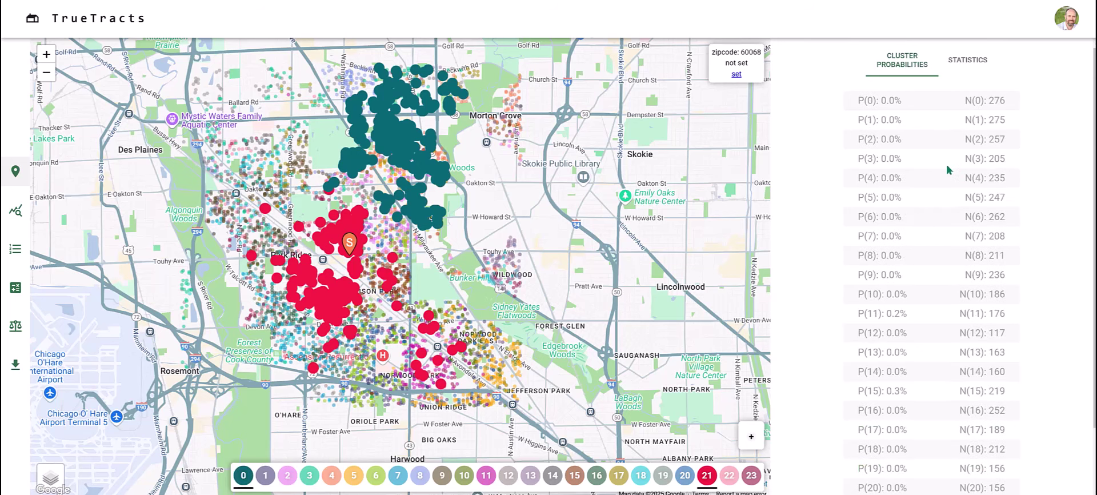
{"action": "scroll", "coordinate": [948, 167], "scroll_direction": "up", "scroll_amount": 2}
{"action": "left_click", "coordinate": [970, 69]}
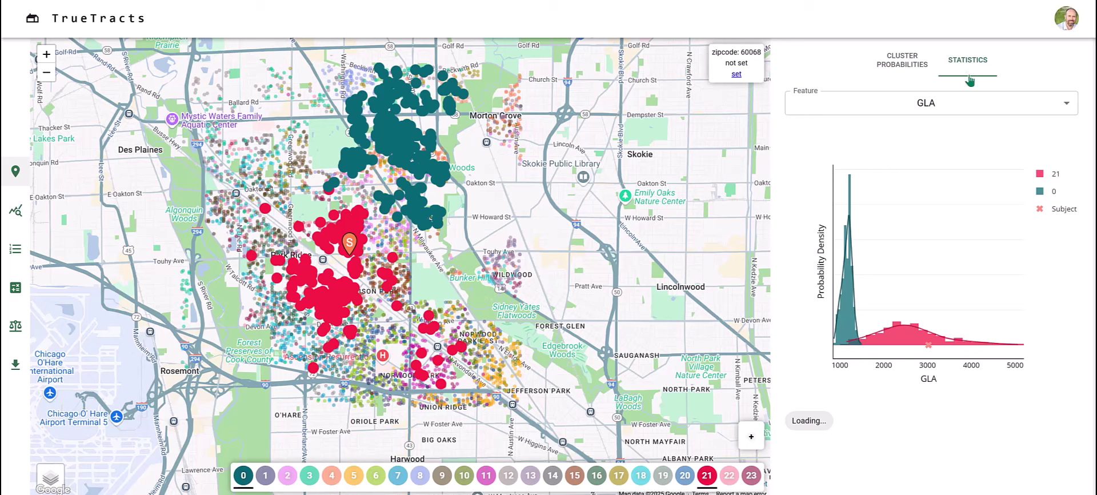
{"action": "left_click", "coordinate": [974, 103]}
{"action": "left_click", "coordinate": [890, 283]}
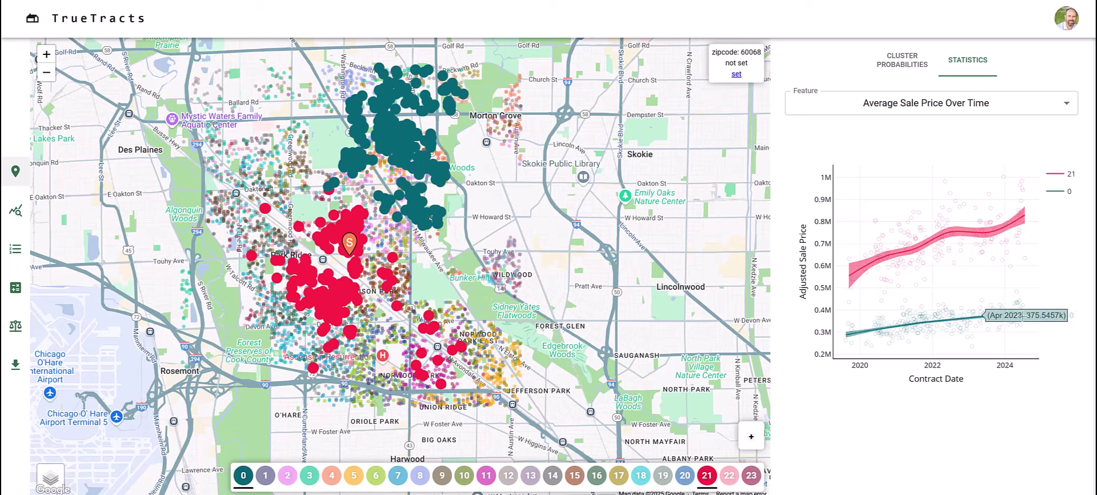
Step: Add cluster 23 to the comparison, remove cluster 21, and examine the price trends of clusters 0 and 23
{"action": "left_click", "coordinate": [753, 479]}
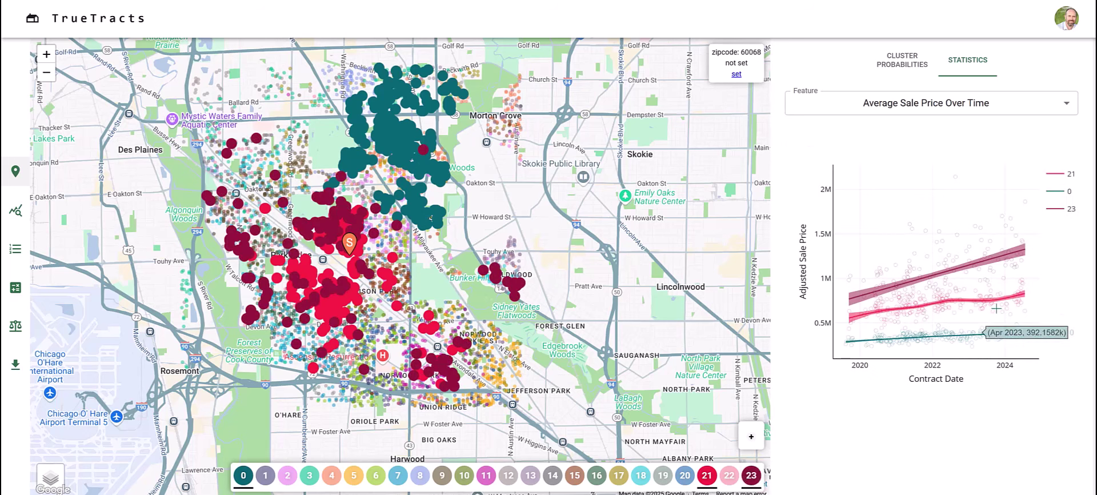
{"action": "left_click", "coordinate": [705, 477]}
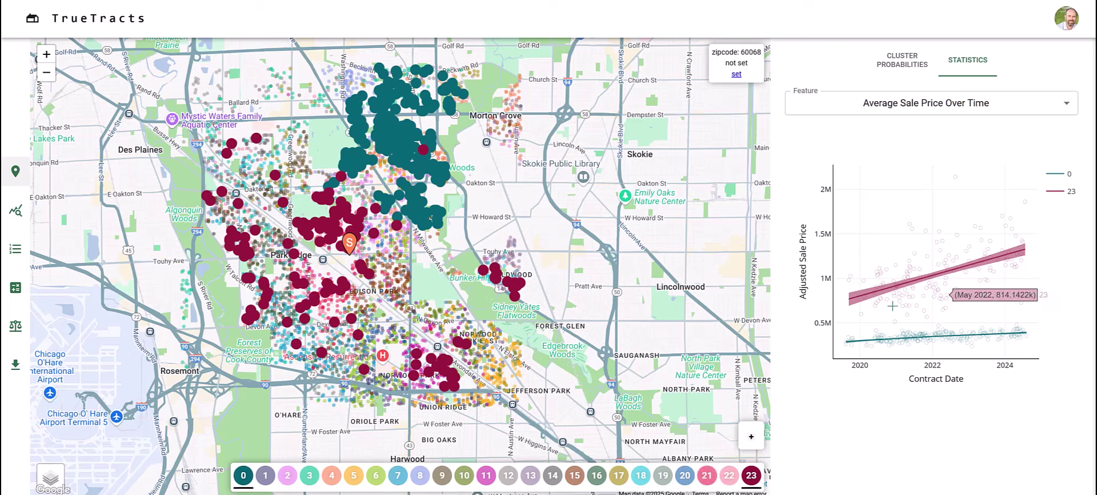
{"action": "mouse_move", "coordinate": [855, 310]}
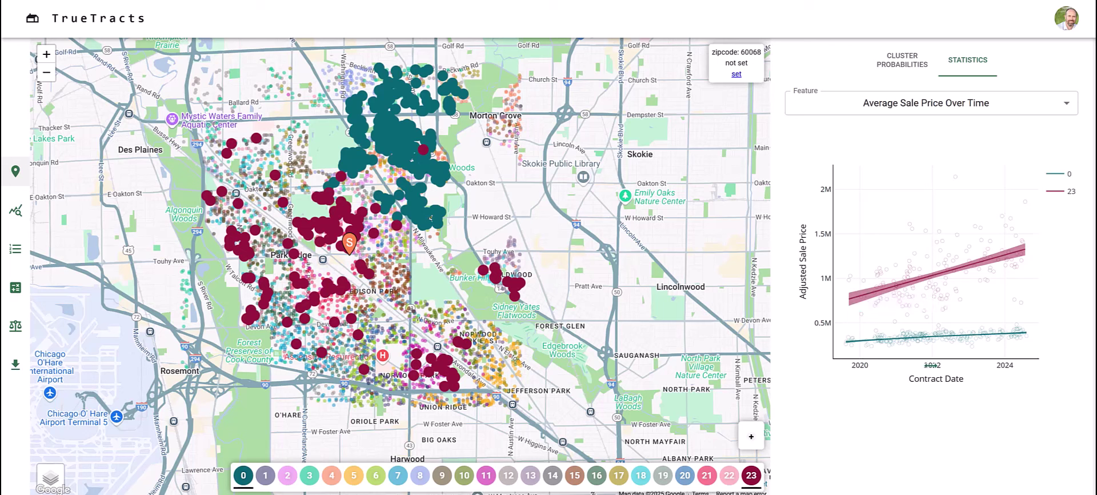
{"action": "mouse_move", "coordinate": [942, 340]}
{"action": "mouse_move", "coordinate": [945, 308]}
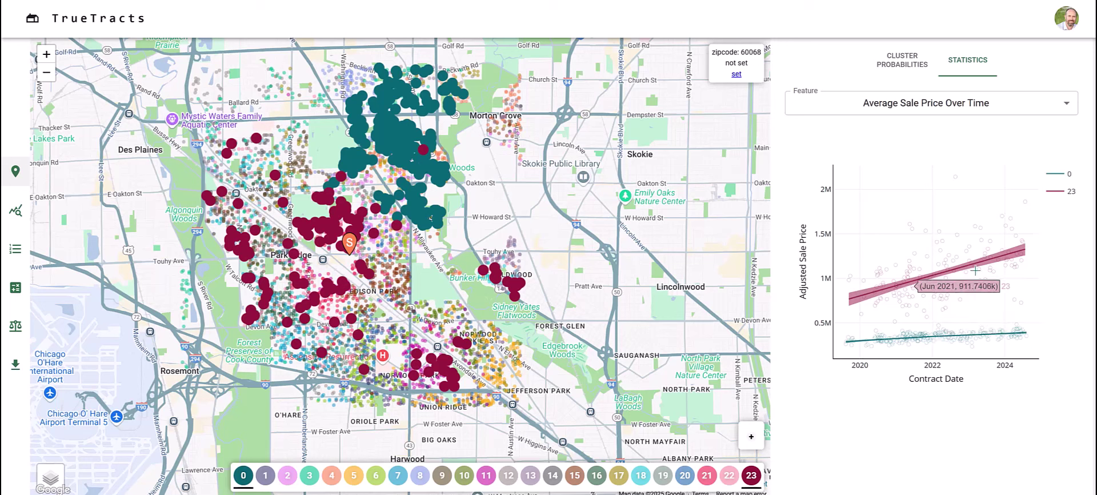
{"action": "mouse_move", "coordinate": [923, 283]}
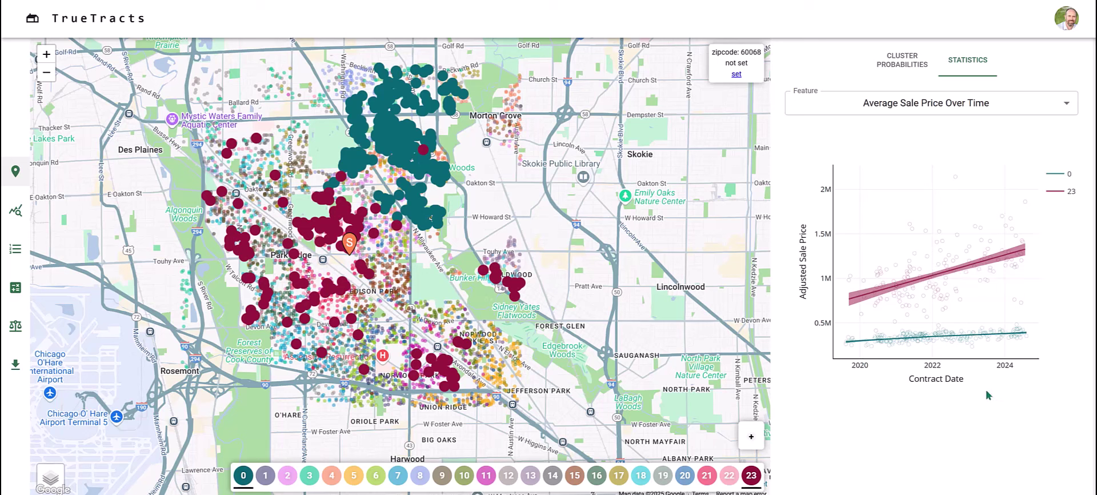
Step: Return to the cluster probabilities and leave only cluster 21 highlighted on the map
{"action": "left_click", "coordinate": [909, 63]}
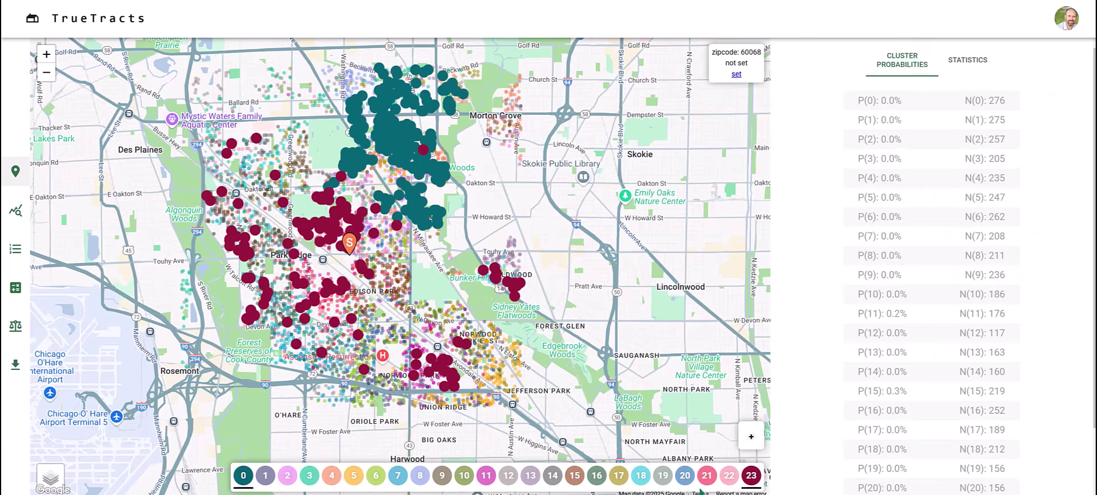
{"action": "left_click", "coordinate": [750, 474]}
{"action": "left_click", "coordinate": [244, 475]}
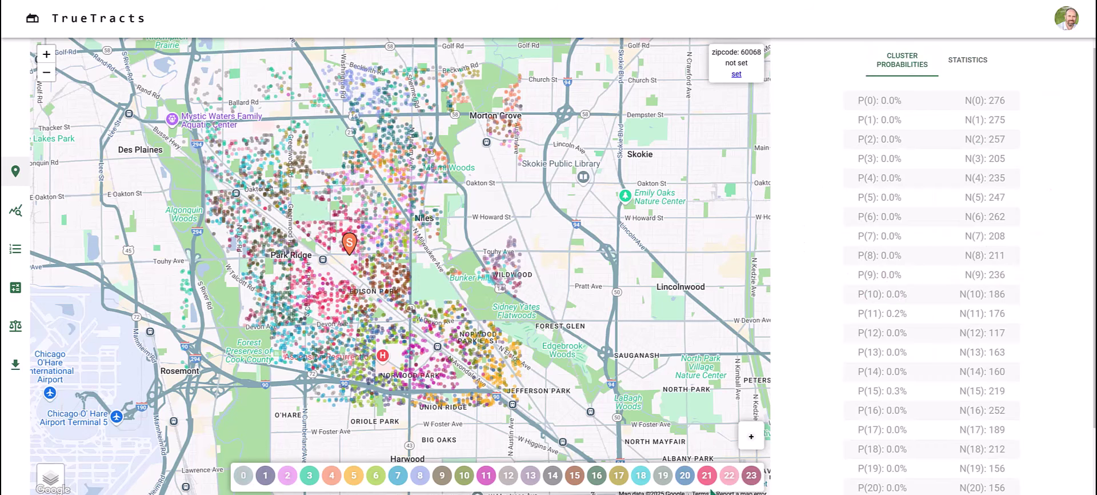
{"action": "left_click", "coordinate": [706, 474]}
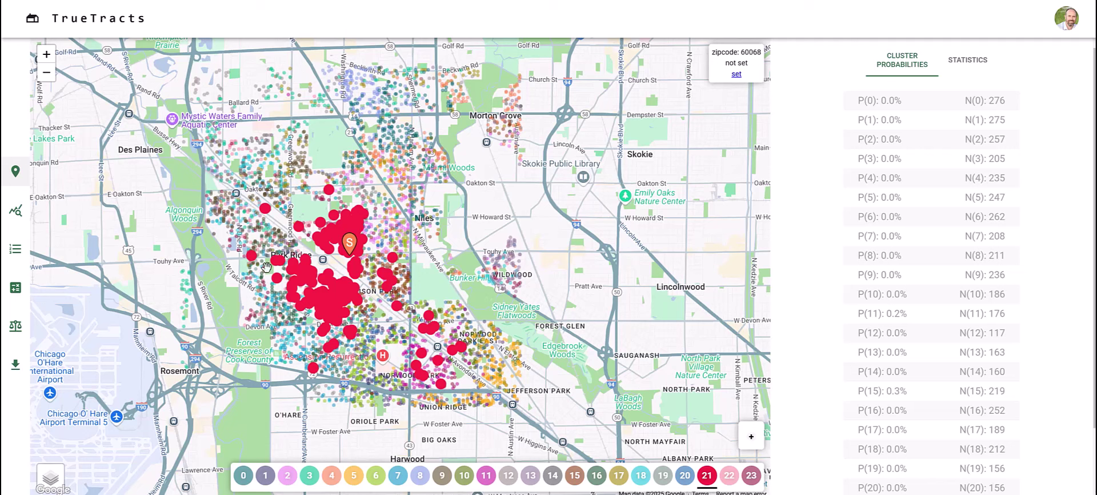
Step: Draw a closed four-sided custom cluster boundary around Park Ridge, enclosing the subject and the main group of highlighted cluster 21 properties
{"action": "left_click", "coordinate": [750, 435]}
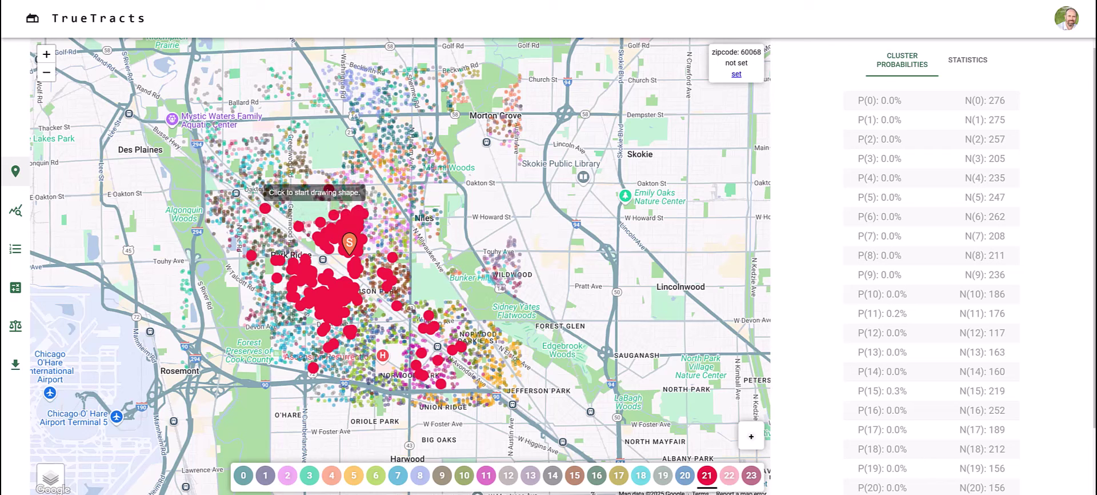
{"action": "left_click", "coordinate": [252, 191]}
{"action": "left_click", "coordinate": [255, 362]}
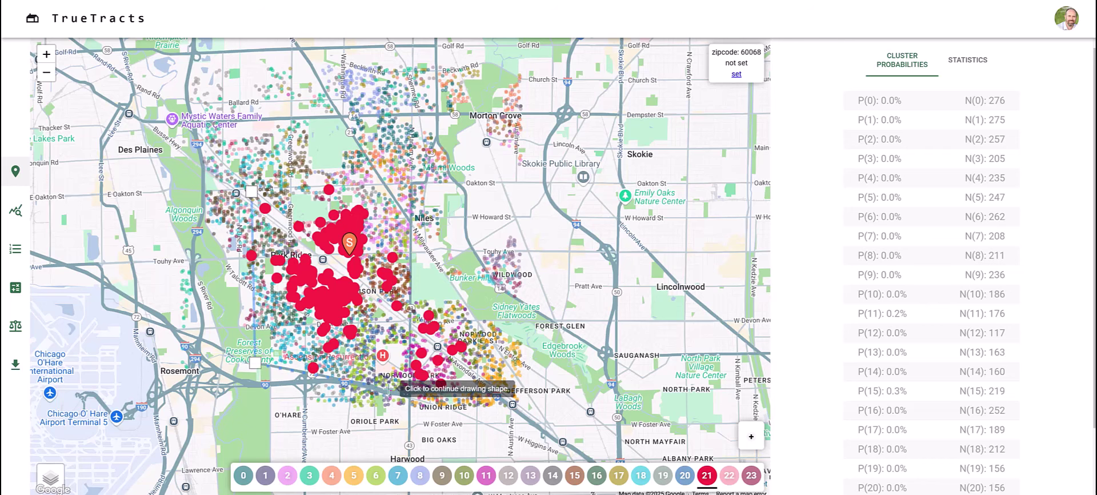
{"action": "left_click", "coordinate": [410, 394]}
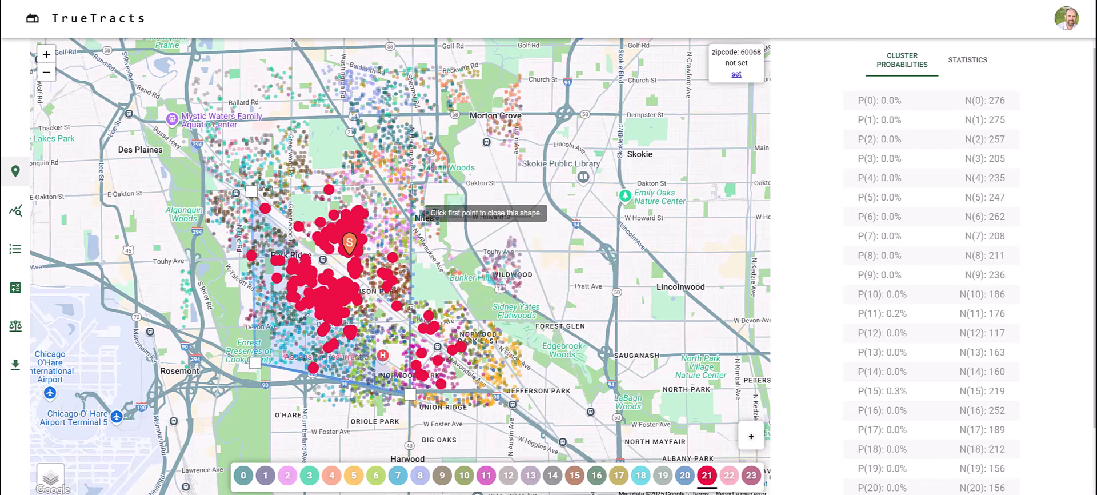
{"action": "left_click", "coordinate": [411, 178]}
{"action": "left_click", "coordinate": [253, 190]}
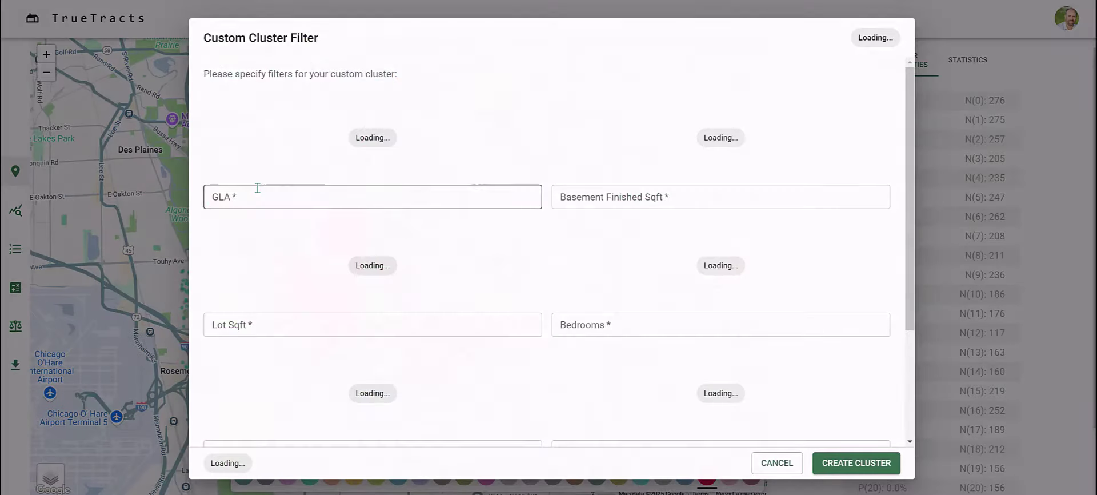
Step: Set the custom cluster's GLA filter to 2400-3800 and its basement finished sqft filter to 2000-
{"action": "left_click", "coordinate": [257, 188]}
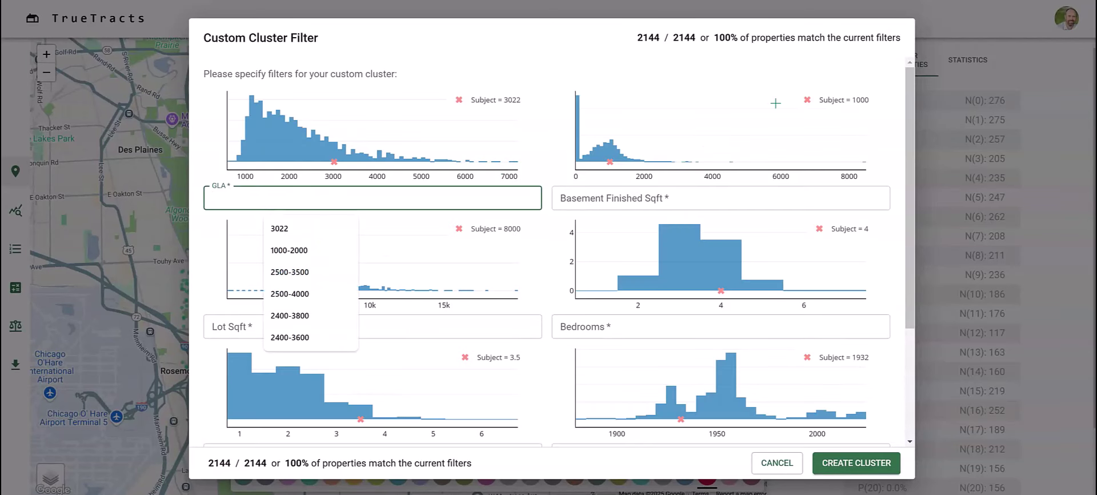
{"action": "type", "text": "2400-"}
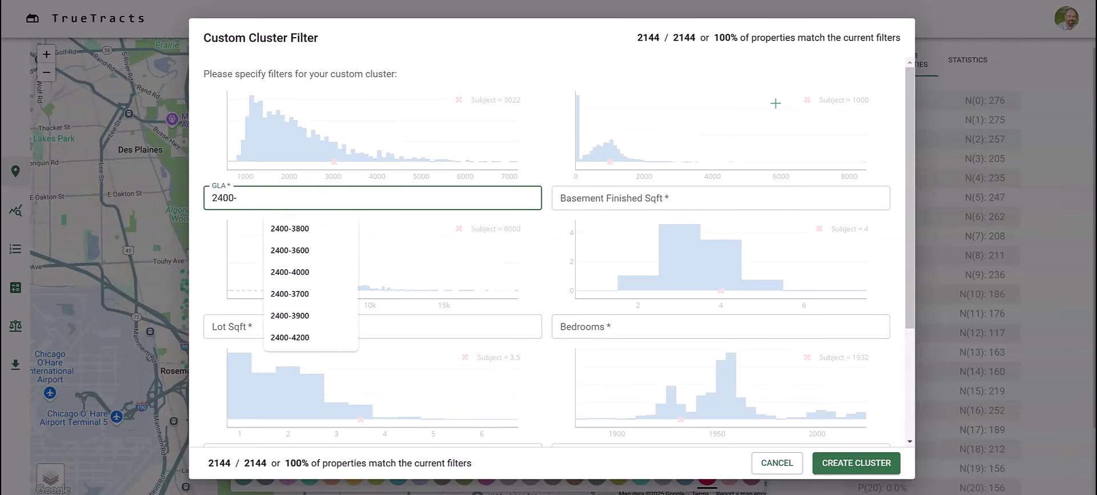
{"action": "type", "text": "3800"}
{"action": "key", "text": "Tab"}
{"action": "type", "text": "2"}
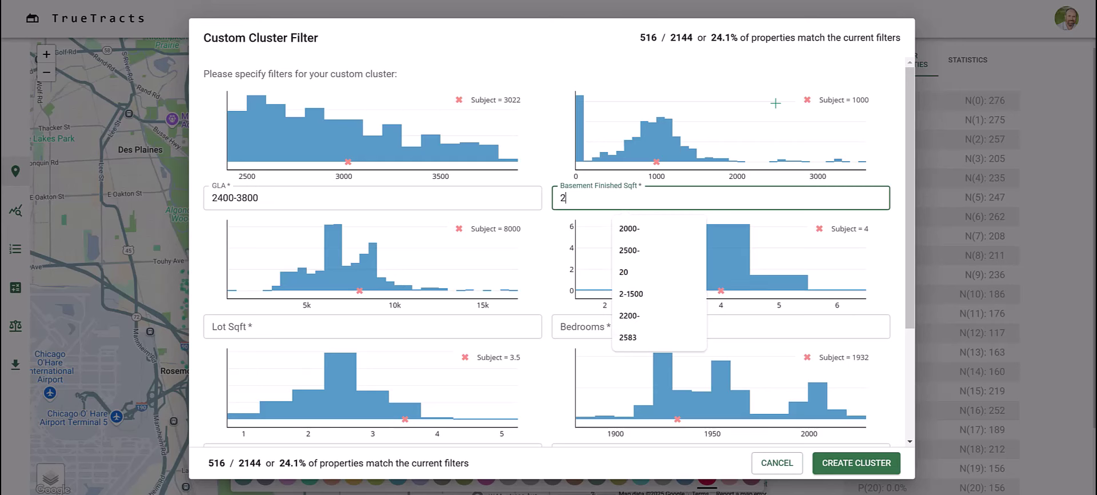
{"action": "type", "text": "000-"}
{"action": "key", "text": "Tab"}
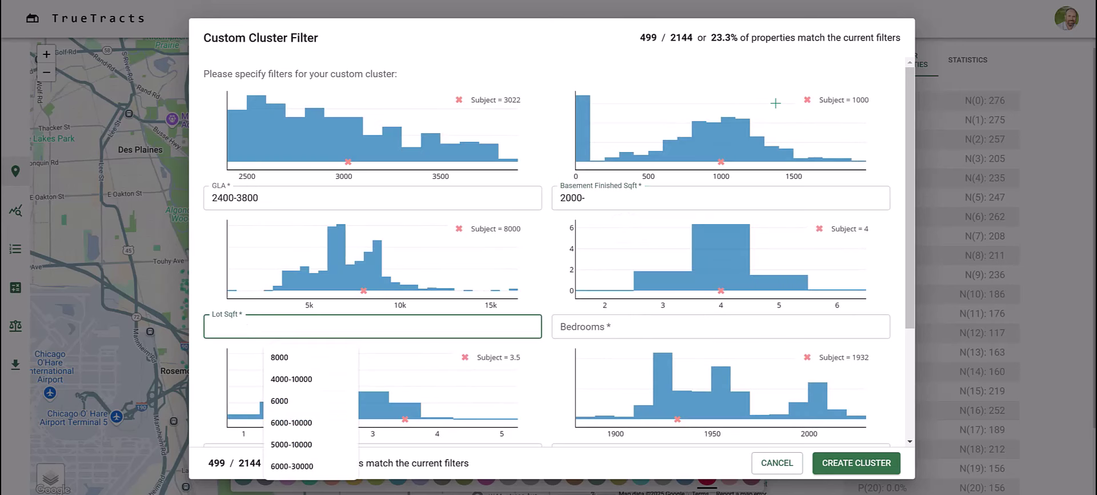
Step: Limit the custom cluster to lots of 6000-12000 sqft with 3-5 bedrooms and 2.5-5 bathrooms
{"action": "type", "text": "6000-12000"}
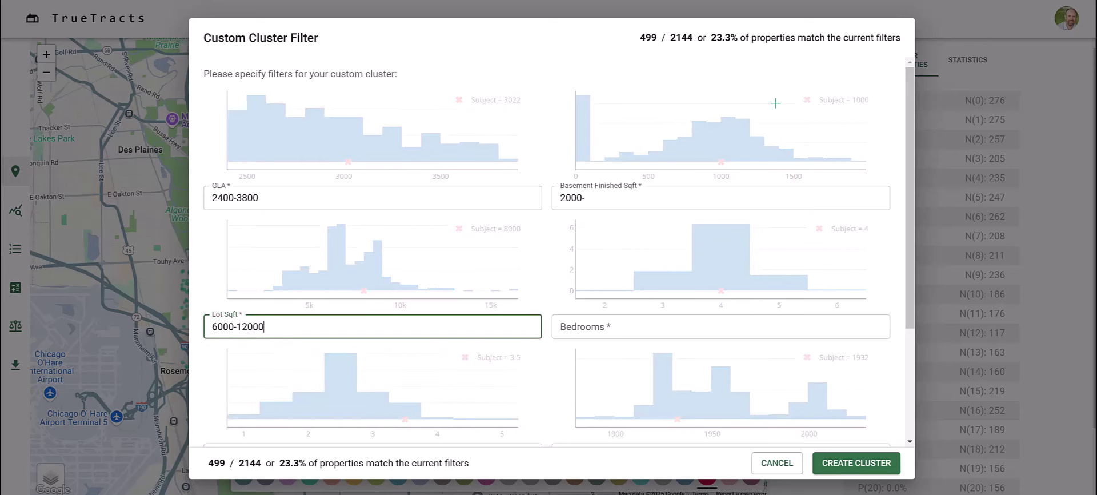
{"action": "key", "text": "Tab"}
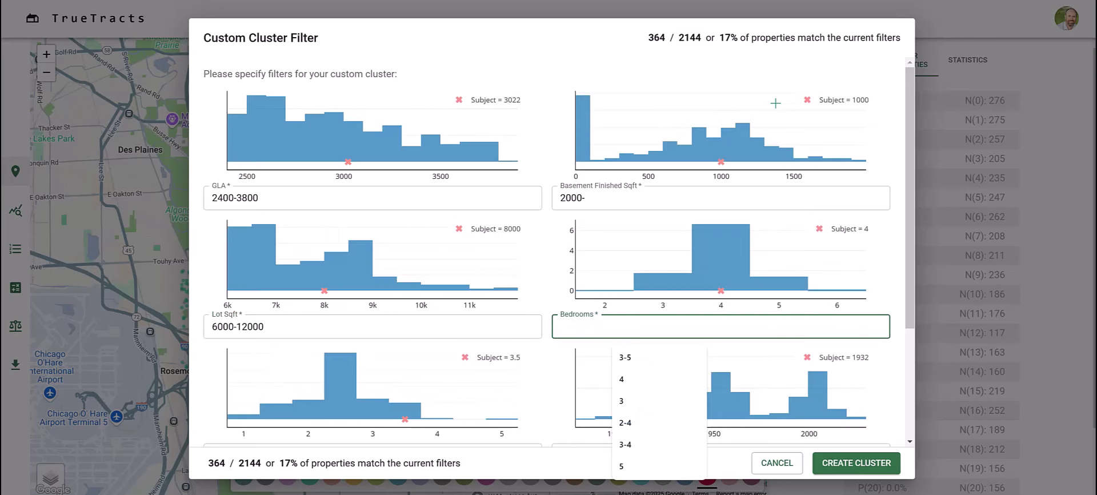
{"action": "type", "text": "3-5"}
{"action": "key", "text": "Tab"}
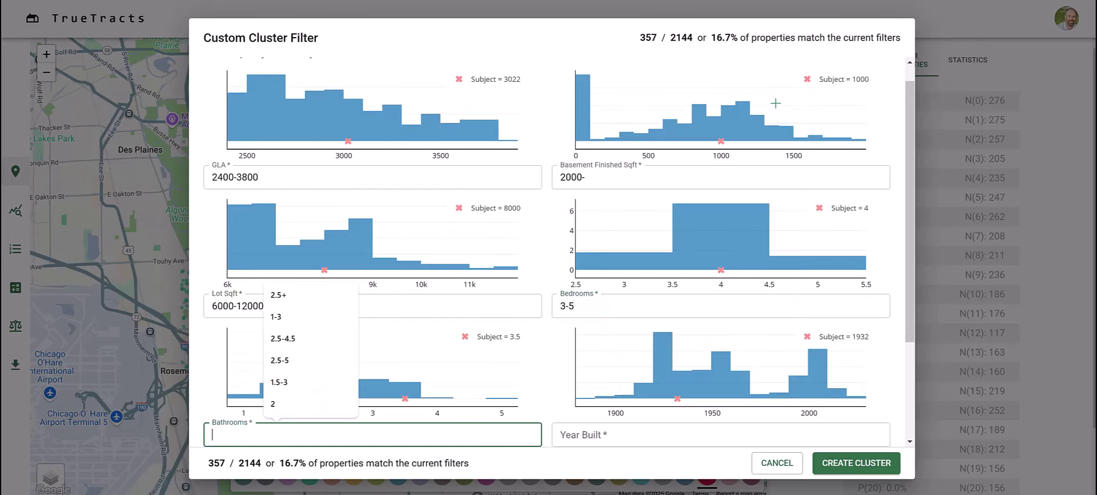
{"action": "type", "text": "2.5-5"}
{"action": "key", "text": "Tab"}
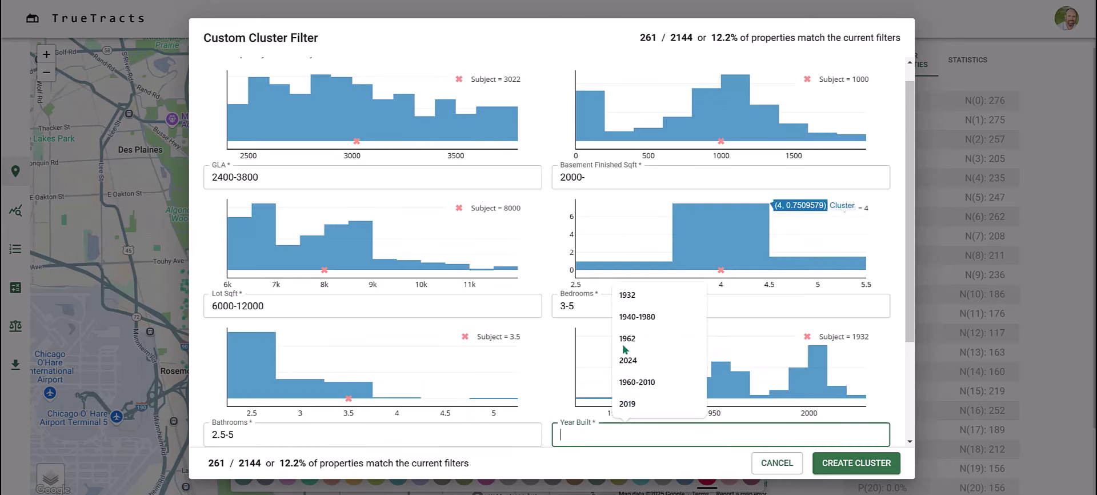
{"action": "left_click", "coordinate": [554, 390]}
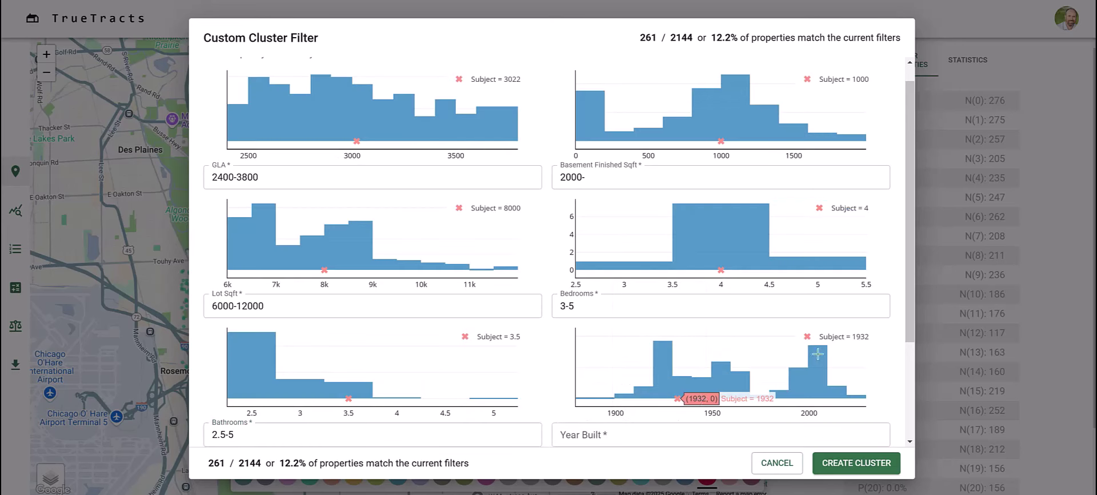
{"action": "mouse_move", "coordinate": [674, 403]}
{"action": "scroll", "coordinate": [892, 361], "scroll_direction": "down", "scroll_amount": 1}
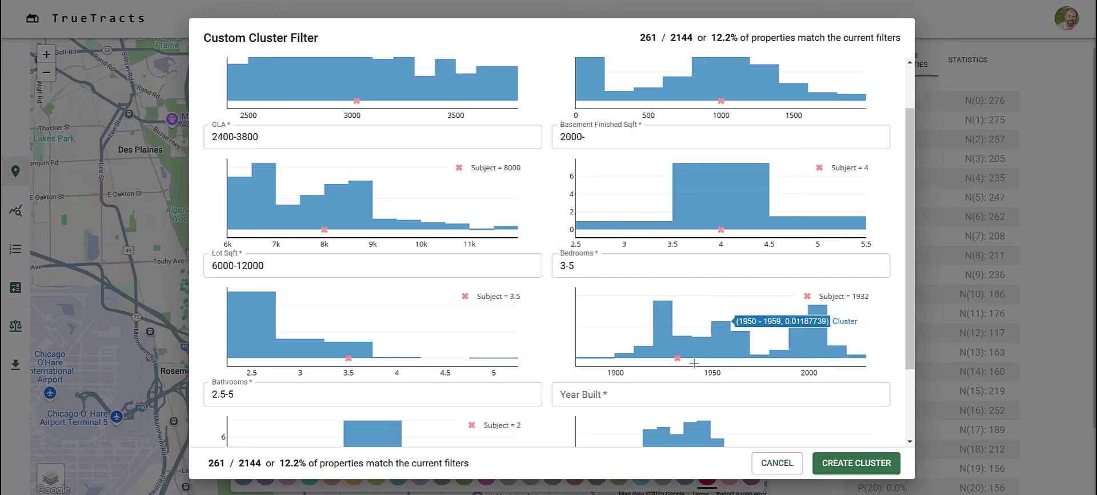
{"action": "mouse_move", "coordinate": [662, 332]}
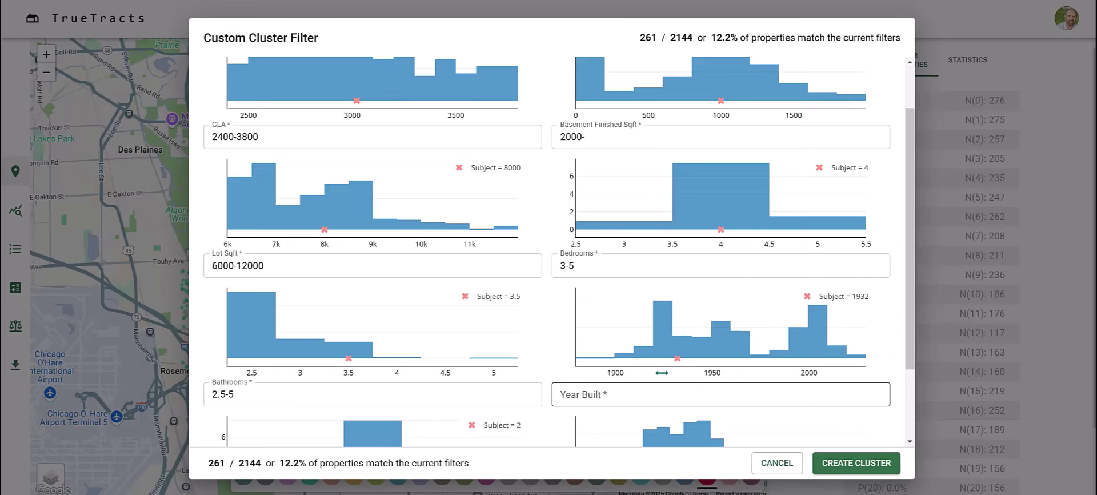
{"action": "scroll", "coordinate": [661, 373], "scroll_direction": "down", "scroll_amount": 2}
{"action": "left_click", "coordinate": [396, 421]}
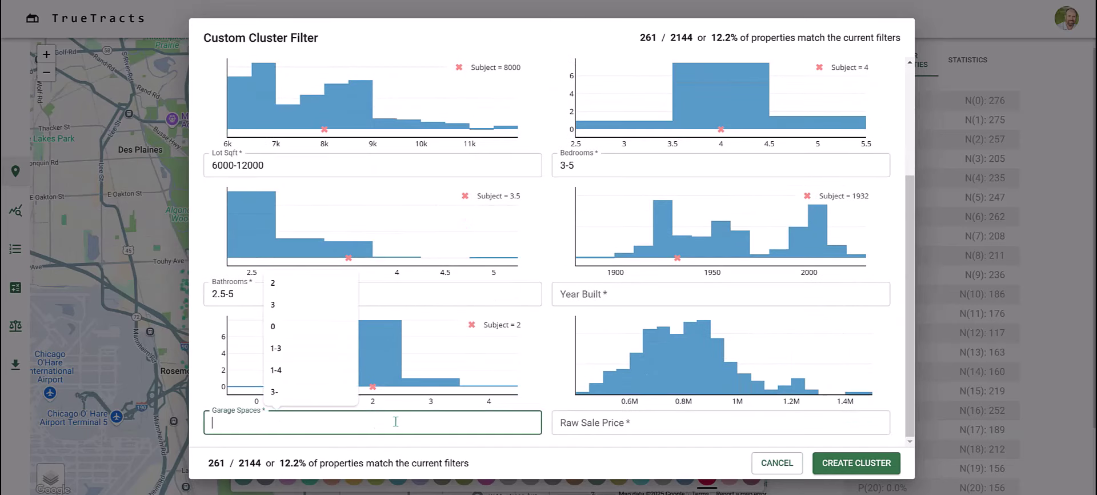
{"action": "type", "text": "3-"}
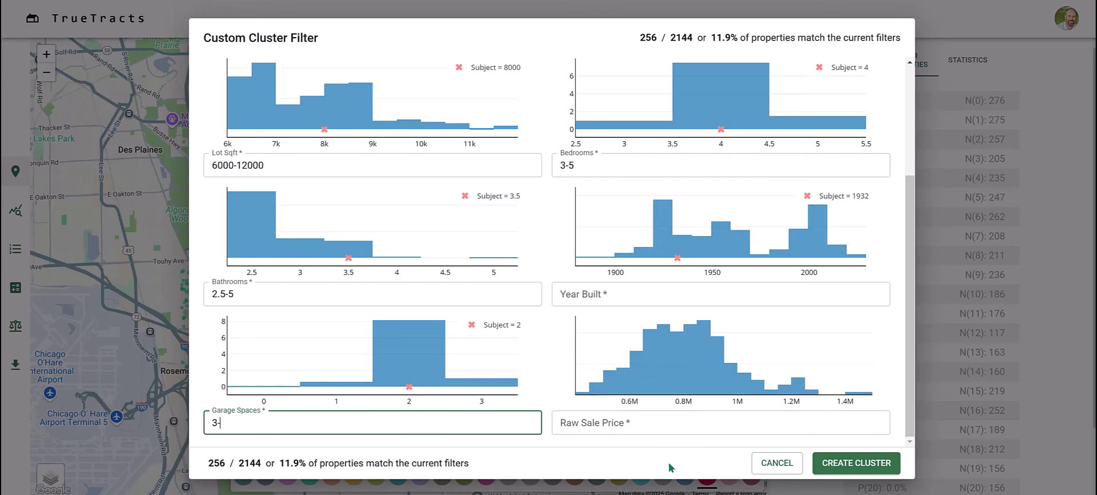
{"action": "left_click", "coordinate": [604, 427]}
{"action": "type", "text": "600000"}
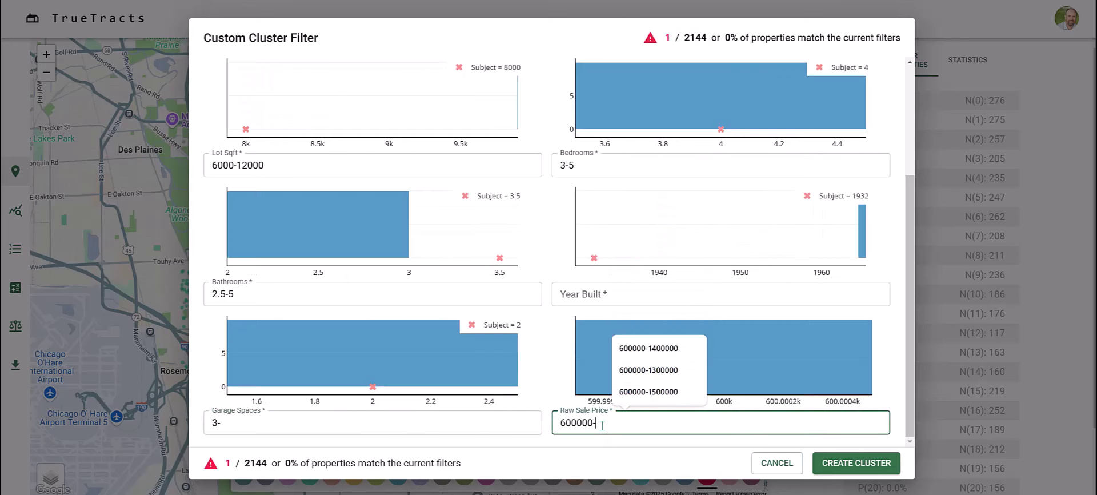
{"action": "type", "text": "-1400000"}
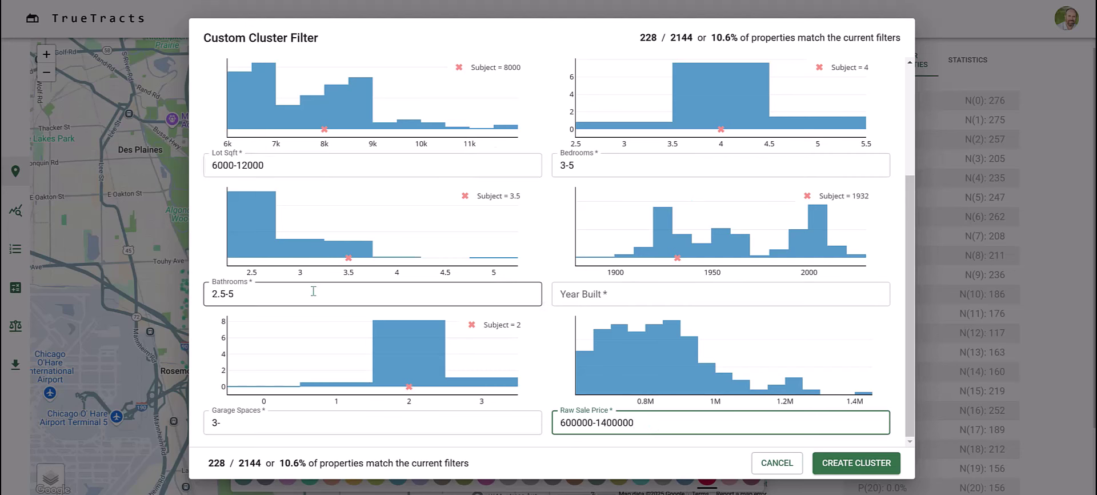
Step: Clear the garage spaces filter to see its effect on the matches, and set it back to 3-
{"action": "left_click", "coordinate": [251, 421]}
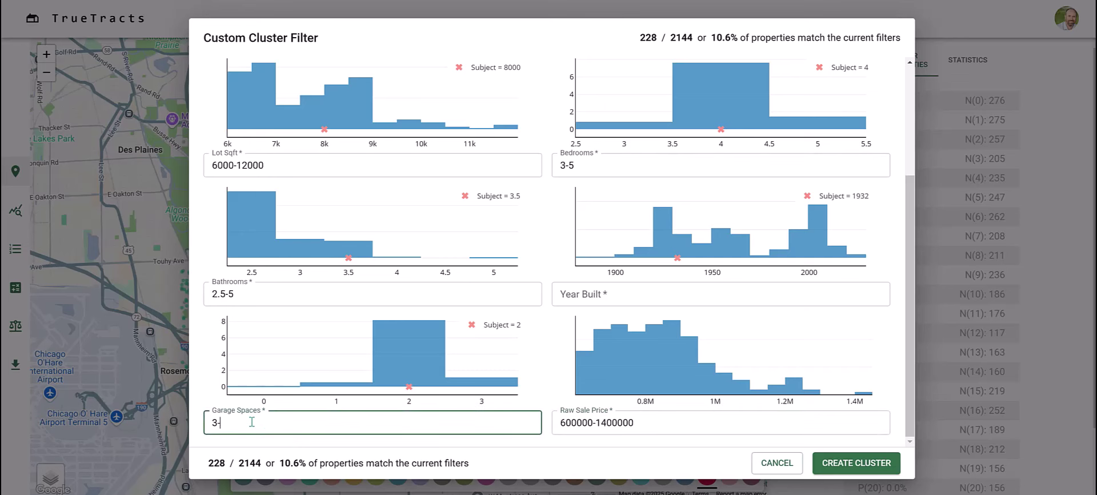
{"action": "key", "text": "BackSpace"}
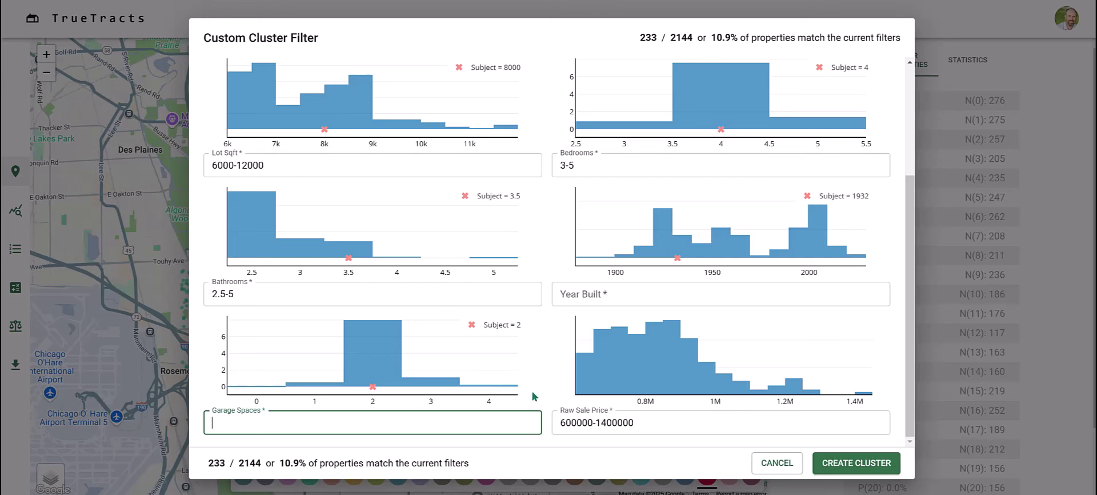
{"action": "left_click", "coordinate": [350, 423]}
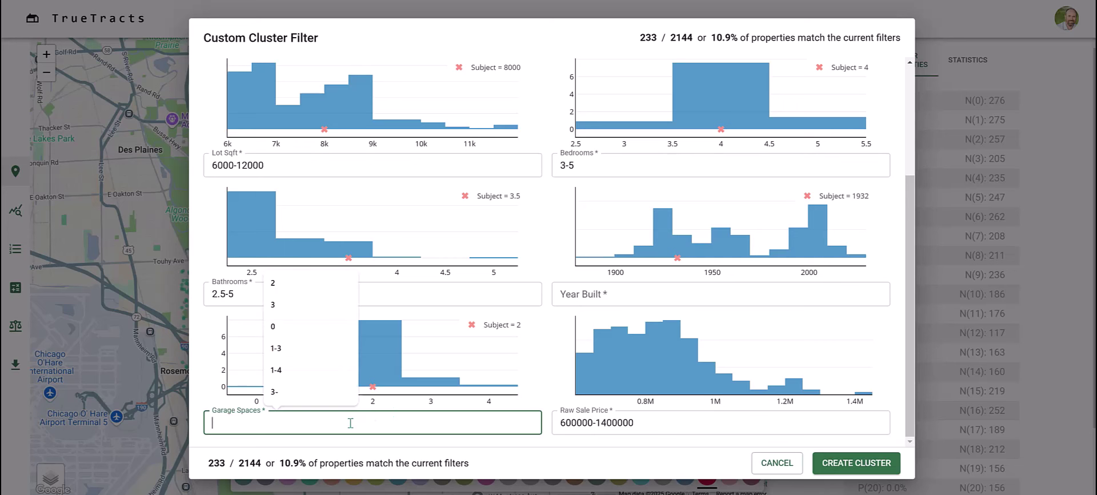
{"action": "type", "text": "3-"}
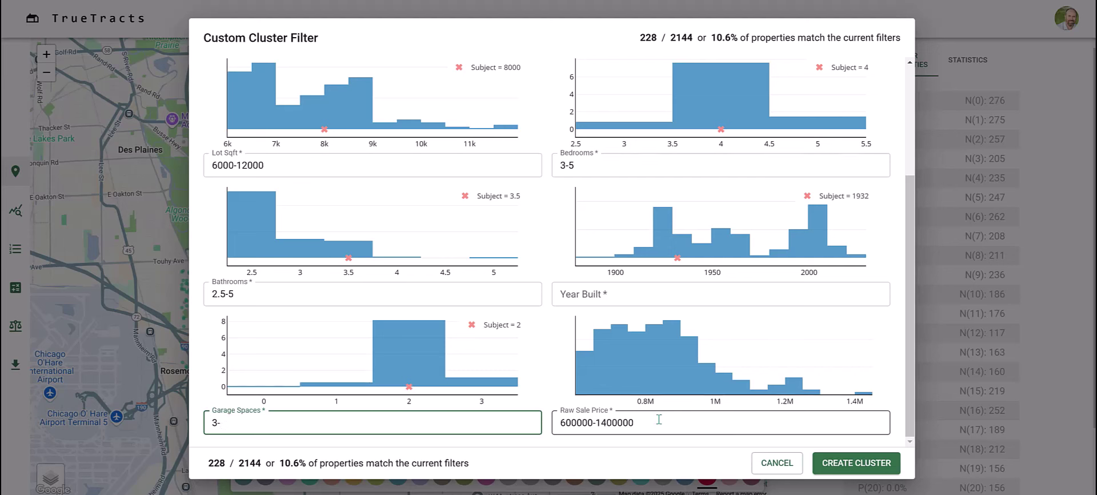
Step: Create the custom cluster and examine its market heat map across the wider Chicago area and around the Park Ridge boundary
{"action": "left_click", "coordinate": [857, 462]}
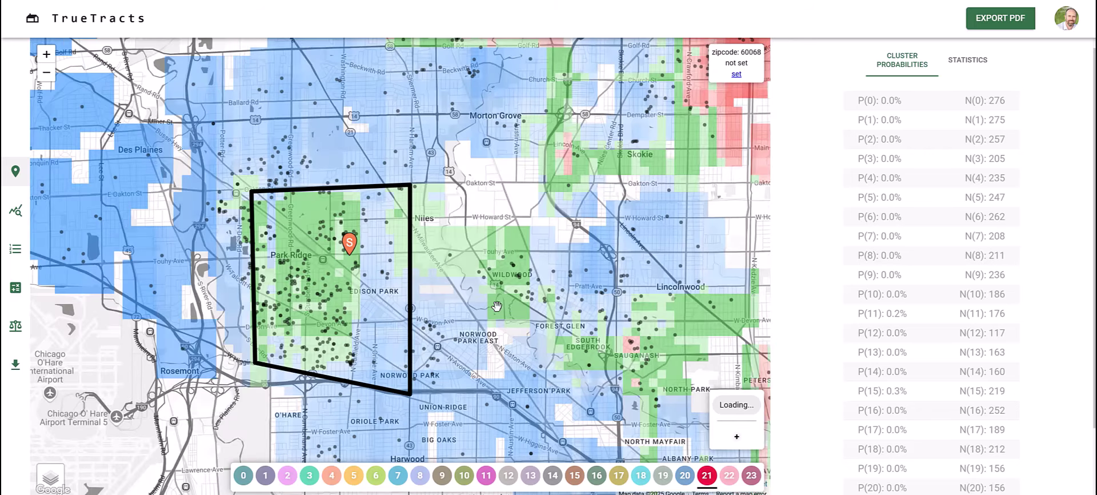
{"action": "scroll", "coordinate": [497, 304], "scroll_direction": "down", "scroll_amount": 3}
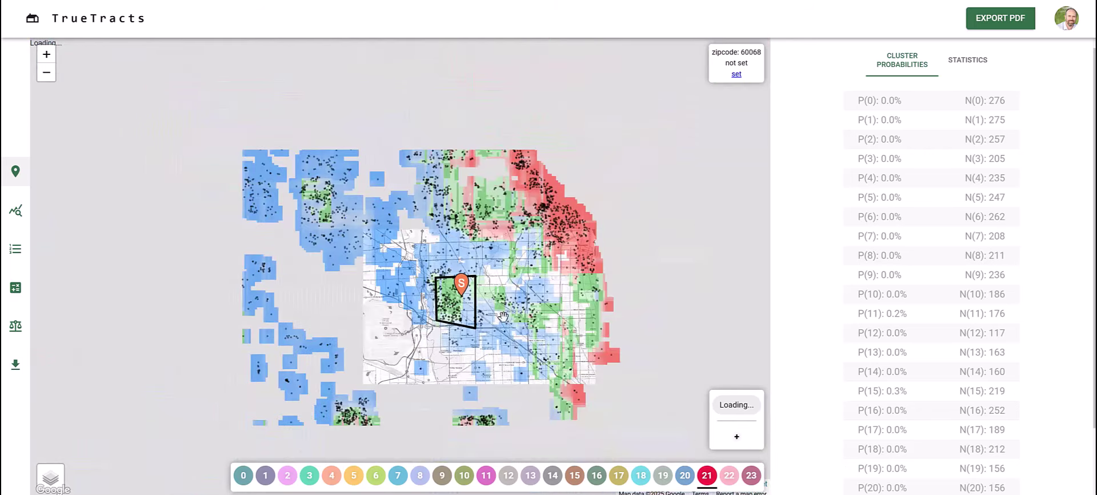
{"action": "left_click_drag", "start_coordinate": [516, 337], "coordinate": [515, 298]}
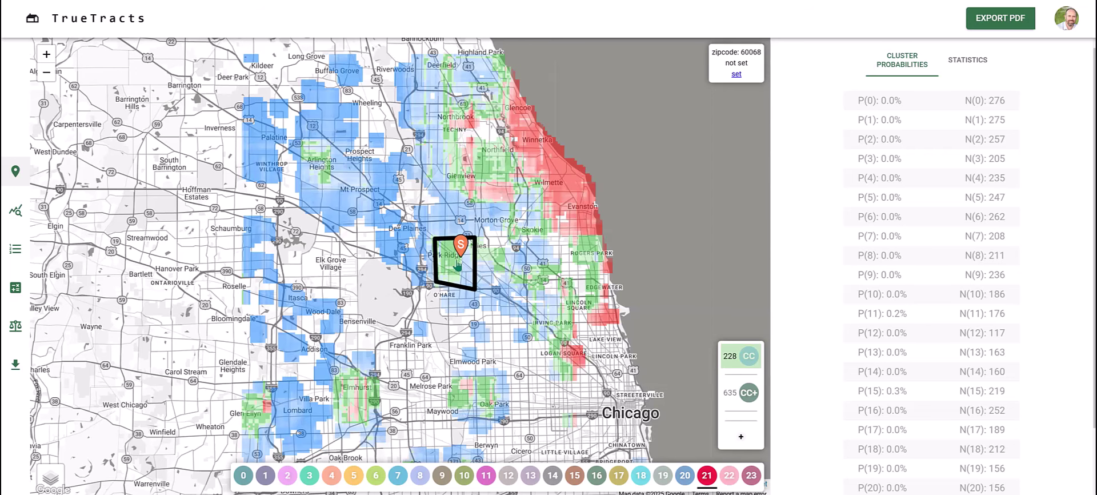
{"action": "scroll", "coordinate": [457, 264], "scroll_direction": "up", "scroll_amount": 2}
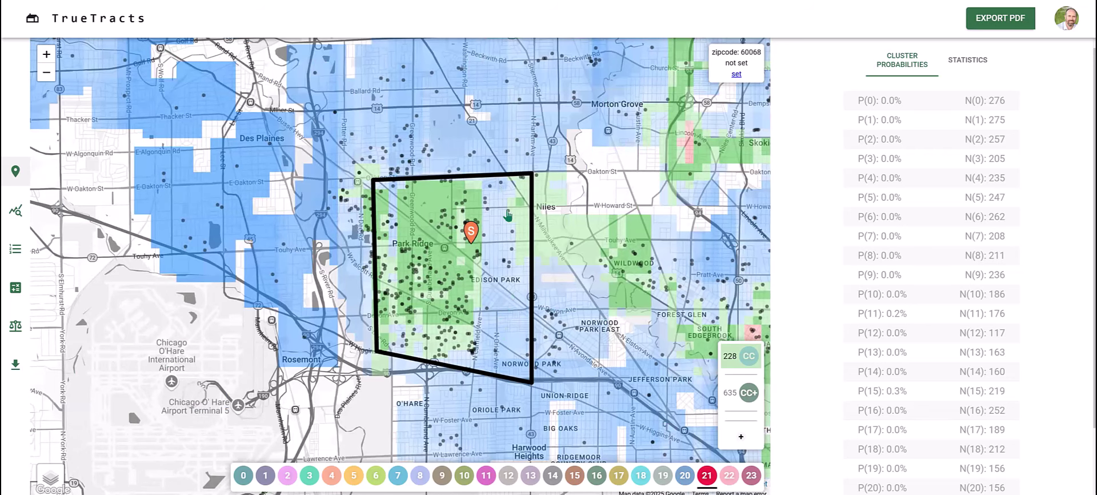
{"action": "scroll", "coordinate": [509, 310], "scroll_direction": "up", "scroll_amount": 1}
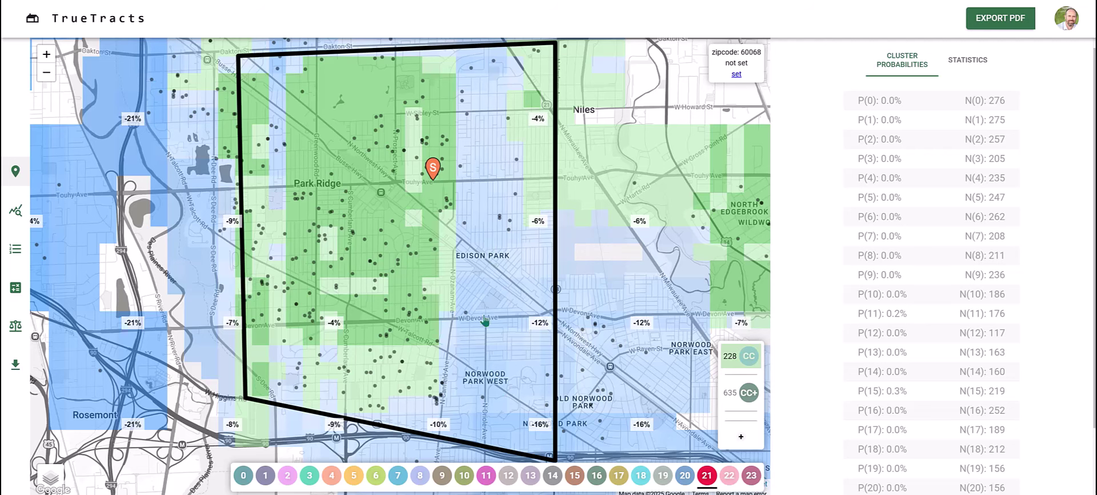
Step: Redraw the CC cluster boundary as a four-sided polygon around Park Ridge, from Oakton St to Devon Ave, and update the cluster with the existing filters
{"action": "left_click_drag", "start_coordinate": [498, 260], "coordinate": [505, 374]}
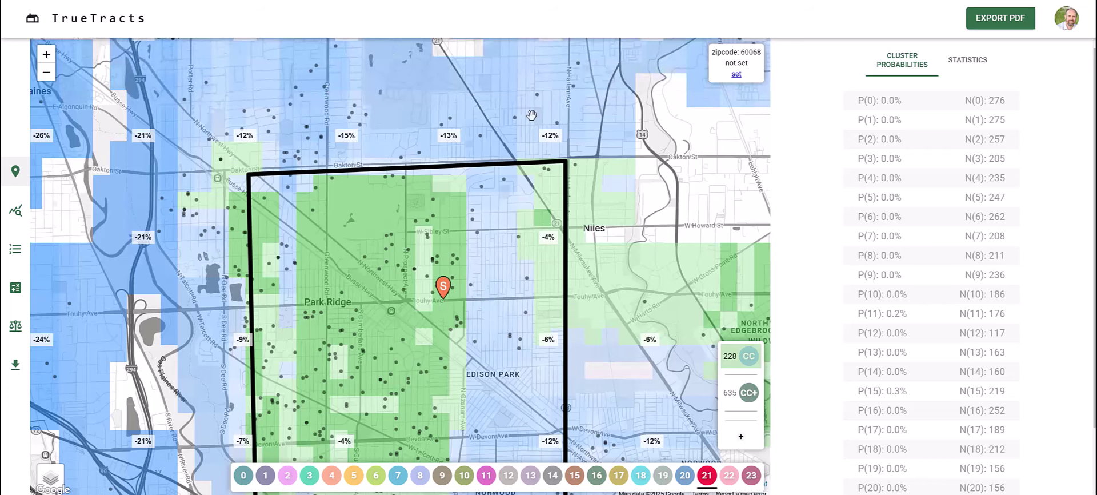
{"action": "left_click_drag", "start_coordinate": [168, 333], "coordinate": [376, 282]}
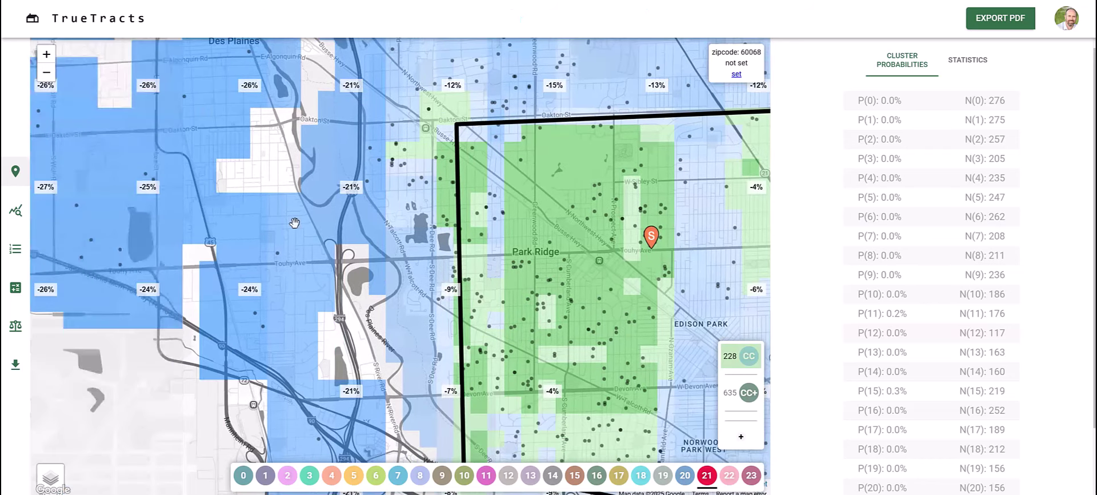
{"action": "left_click_drag", "start_coordinate": [598, 334], "coordinate": [494, 254]}
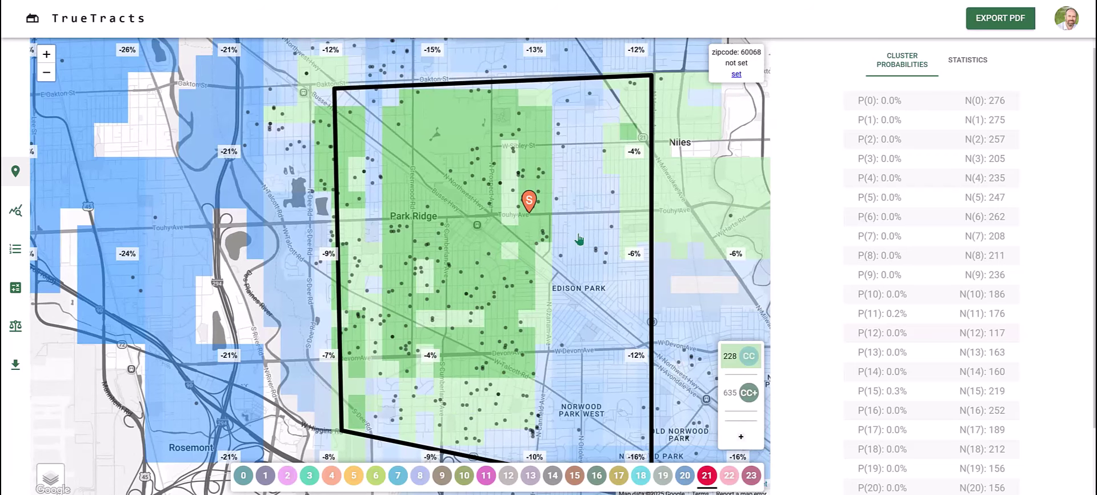
{"action": "left_click", "coordinate": [776, 357]}
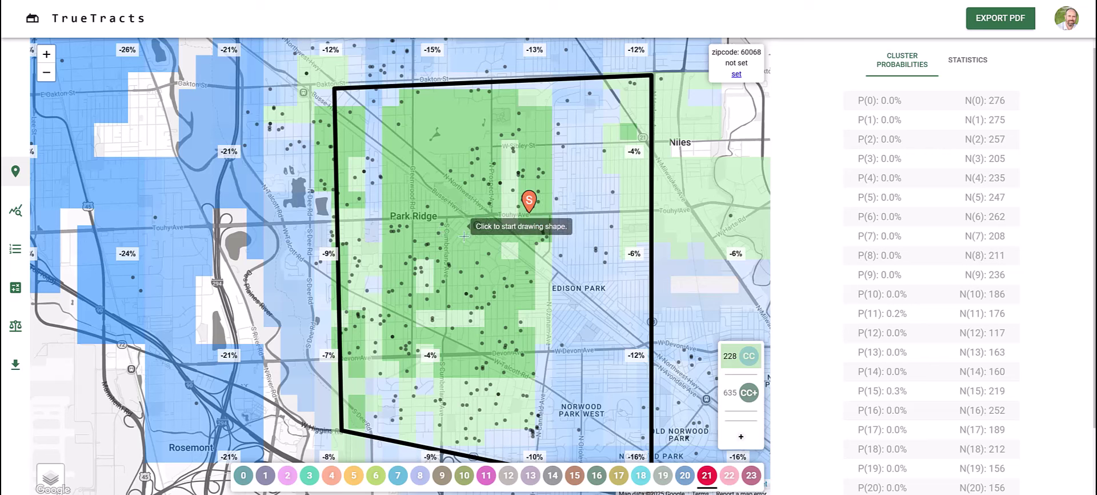
{"action": "left_click", "coordinate": [552, 89]}
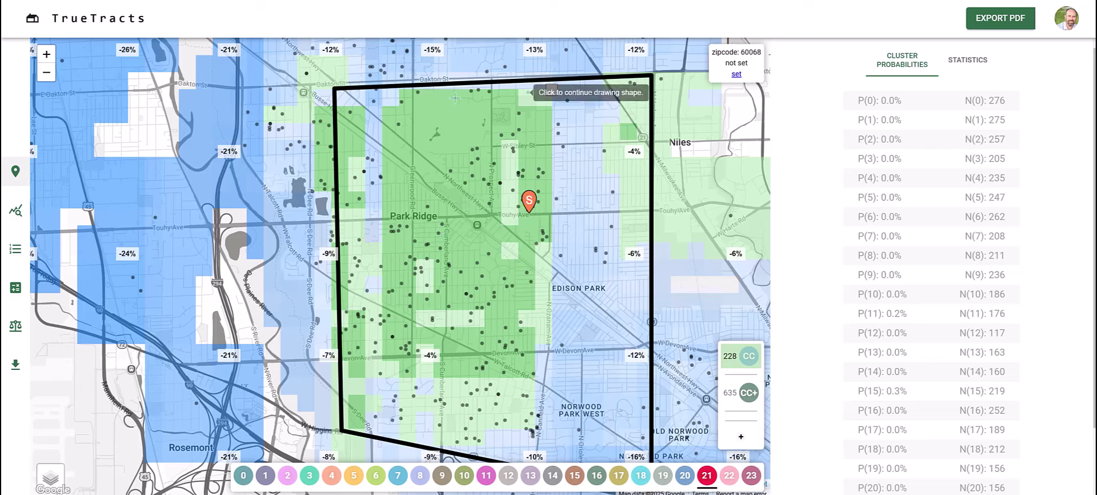
{"action": "left_click", "coordinate": [334, 93]}
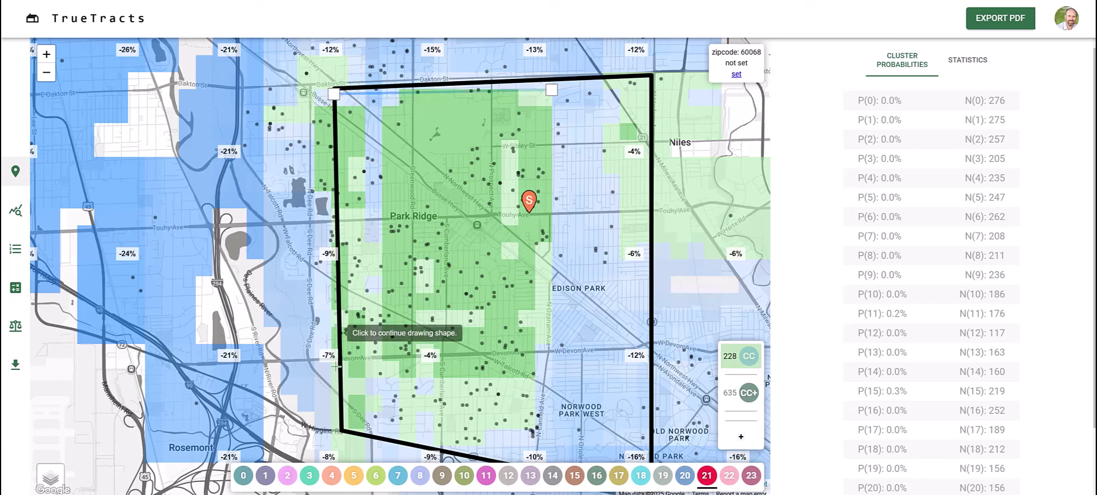
{"action": "left_click", "coordinate": [329, 359]}
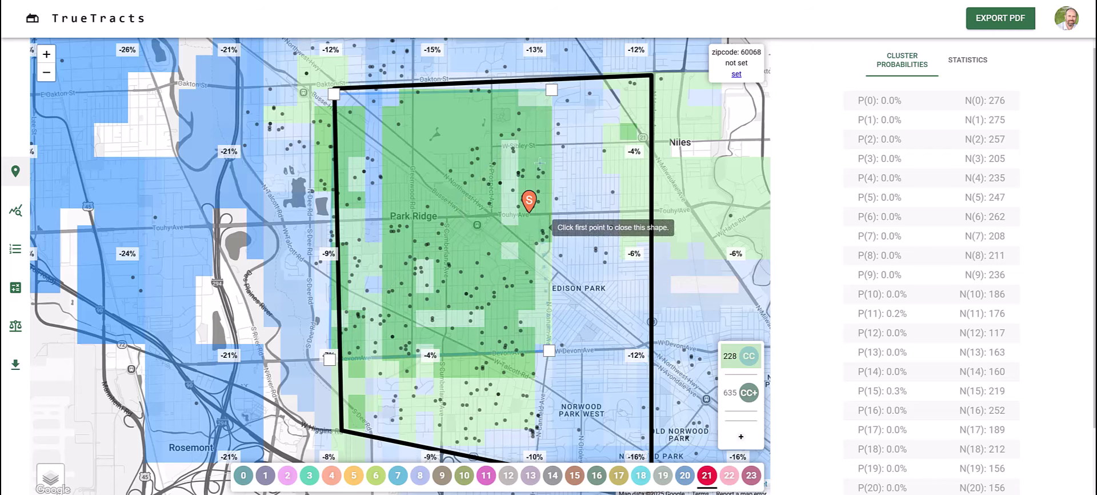
{"action": "left_click", "coordinate": [552, 90]}
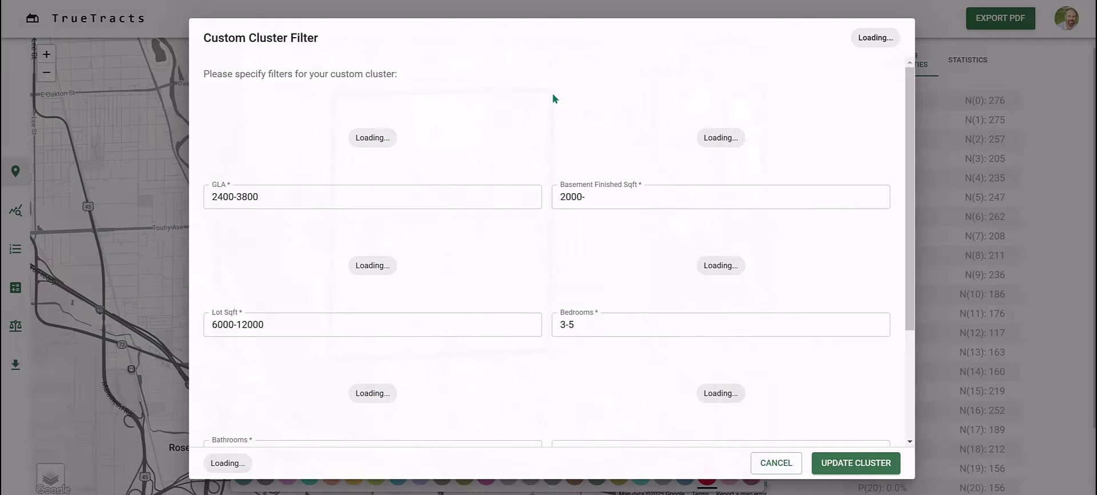
{"action": "left_click", "coordinate": [859, 473]}
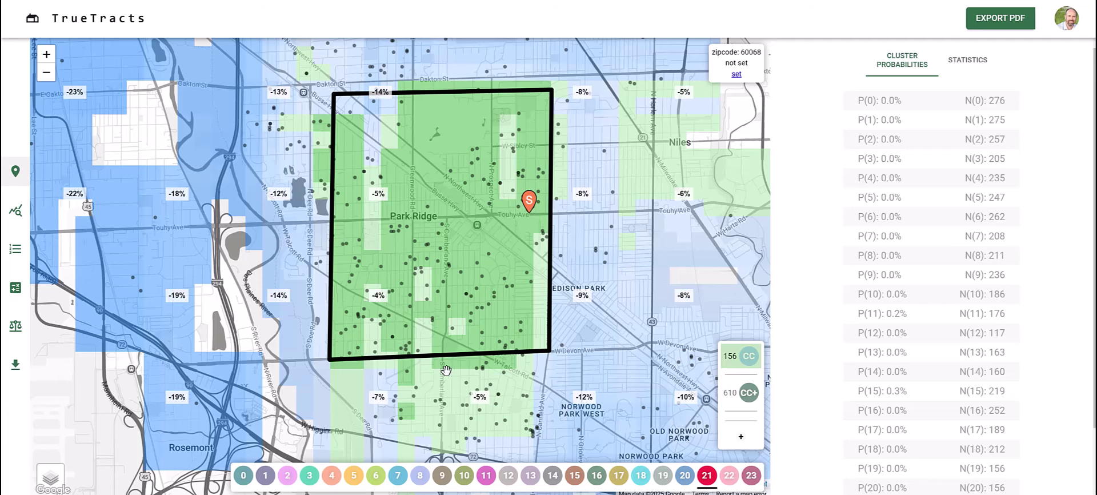
Step: Examine the colour-coded areas and sales around Park Ridge, from the northern suburbs and lakefront down to Elmhurst, Glen Ellyn and Oak Park
{"action": "scroll", "coordinate": [650, 314], "scroll_direction": "down", "scroll_amount": 1}
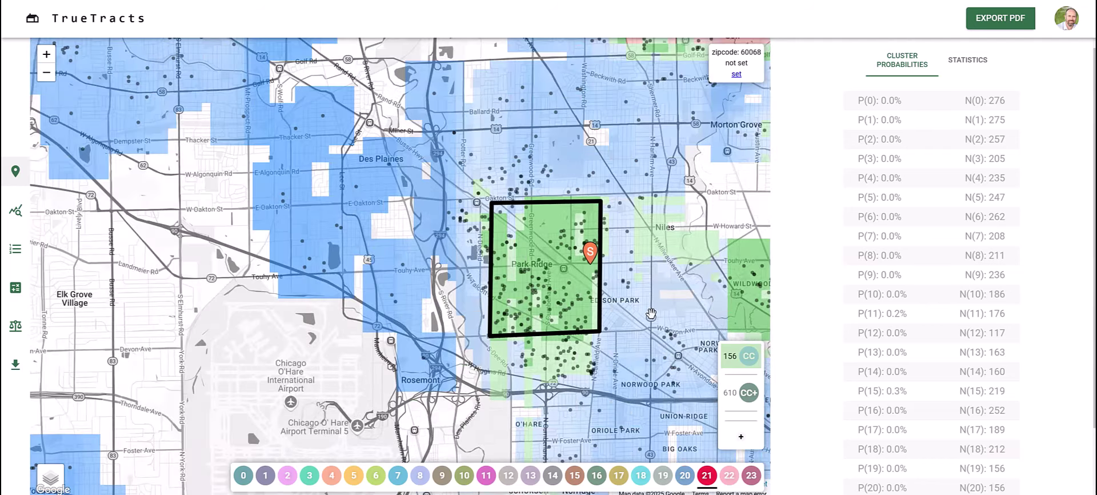
{"action": "scroll", "coordinate": [650, 313], "scroll_direction": "down", "scroll_amount": 1}
{"action": "left_click_drag", "start_coordinate": [650, 313], "coordinate": [530, 311]}
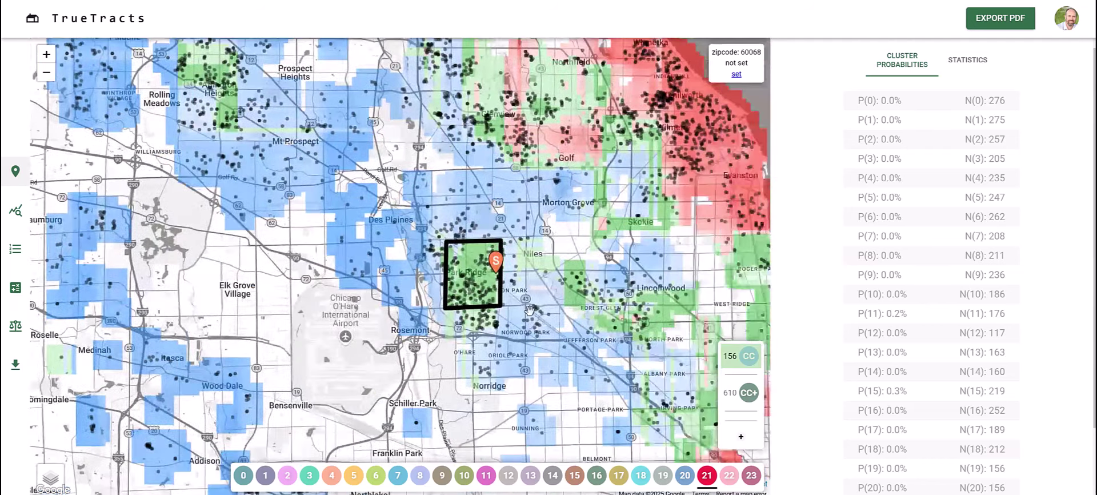
{"action": "scroll", "coordinate": [530, 310], "scroll_direction": "down", "scroll_amount": 1}
{"action": "left_click_drag", "start_coordinate": [606, 274], "coordinate": [587, 240]}
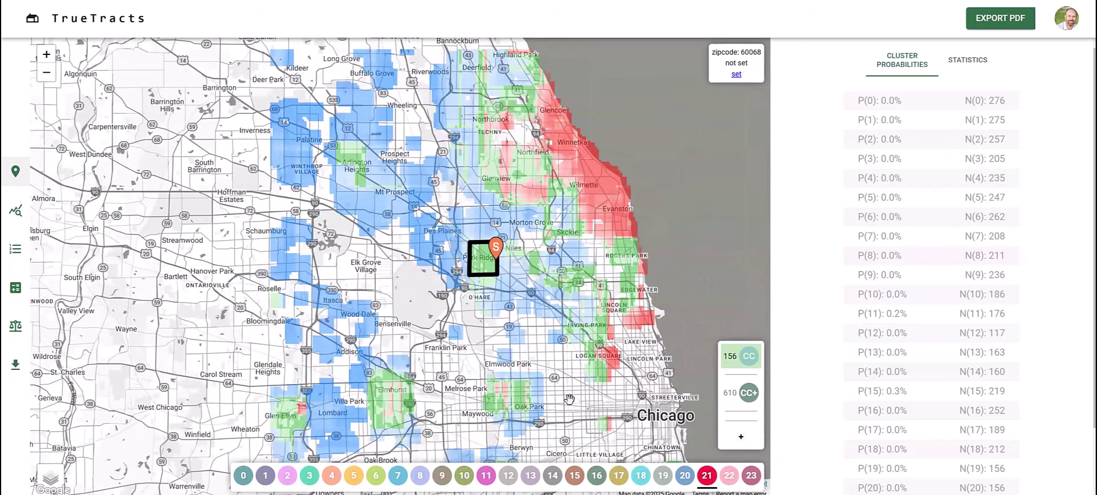
{"action": "left_click_drag", "start_coordinate": [629, 436], "coordinate": [603, 350]}
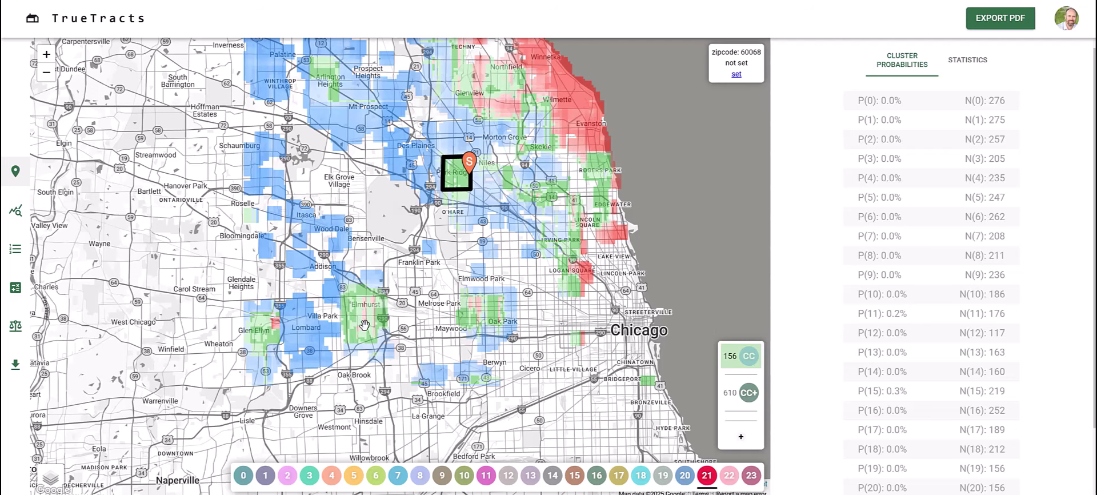
{"action": "scroll", "coordinate": [505, 321], "scroll_direction": "up", "scroll_amount": 2}
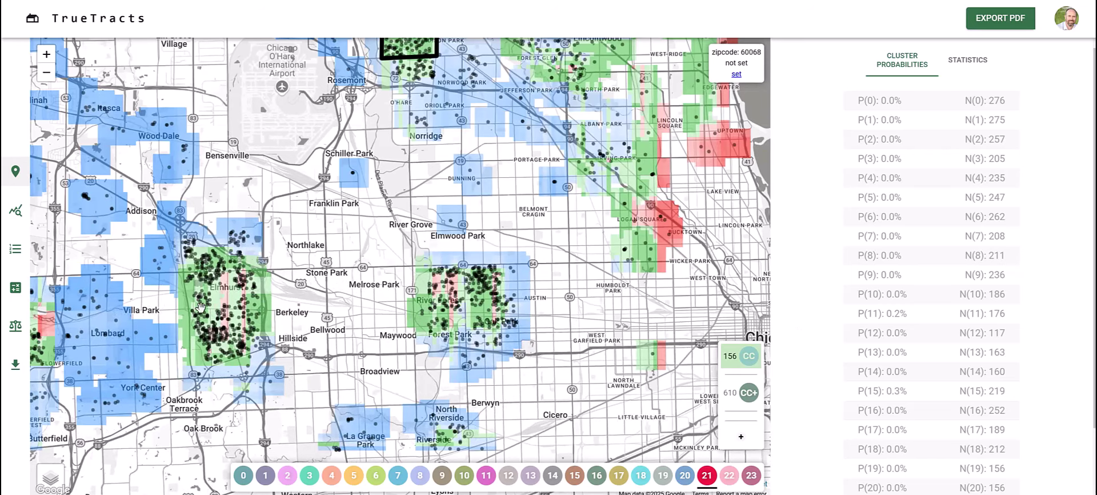
{"action": "left_click_drag", "start_coordinate": [319, 318], "coordinate": [537, 281]}
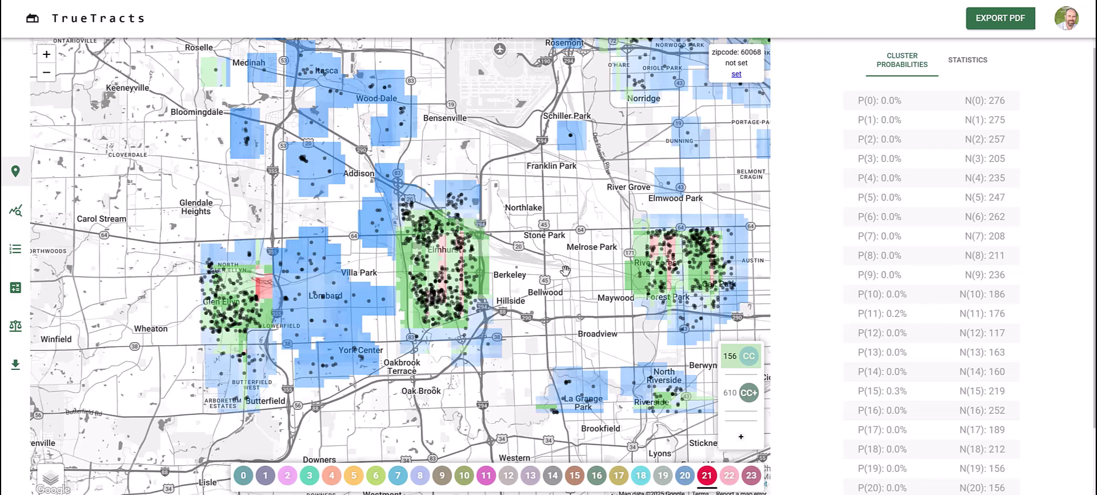
{"action": "scroll", "coordinate": [564, 270], "scroll_direction": "down", "scroll_amount": 1}
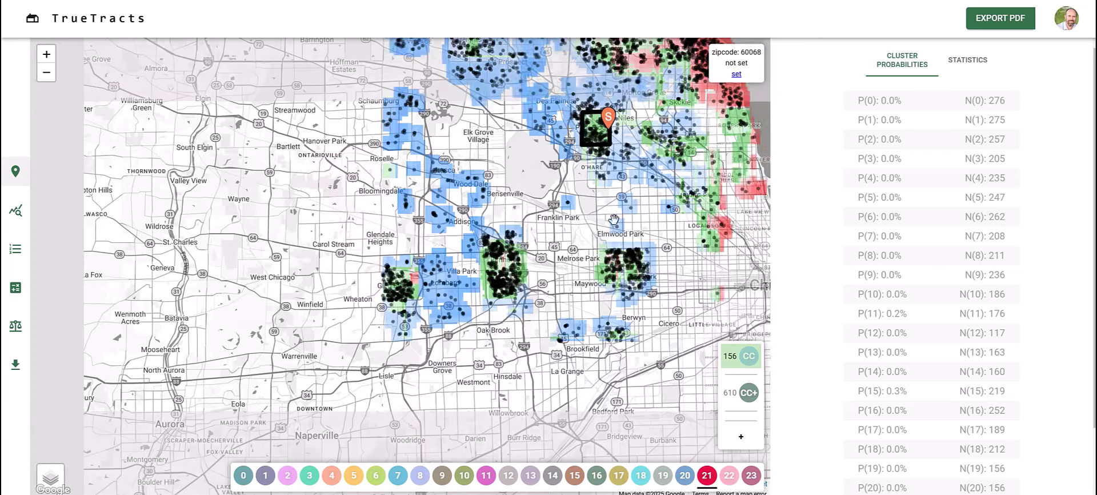
{"action": "left_click_drag", "start_coordinate": [600, 213], "coordinate": [509, 297]}
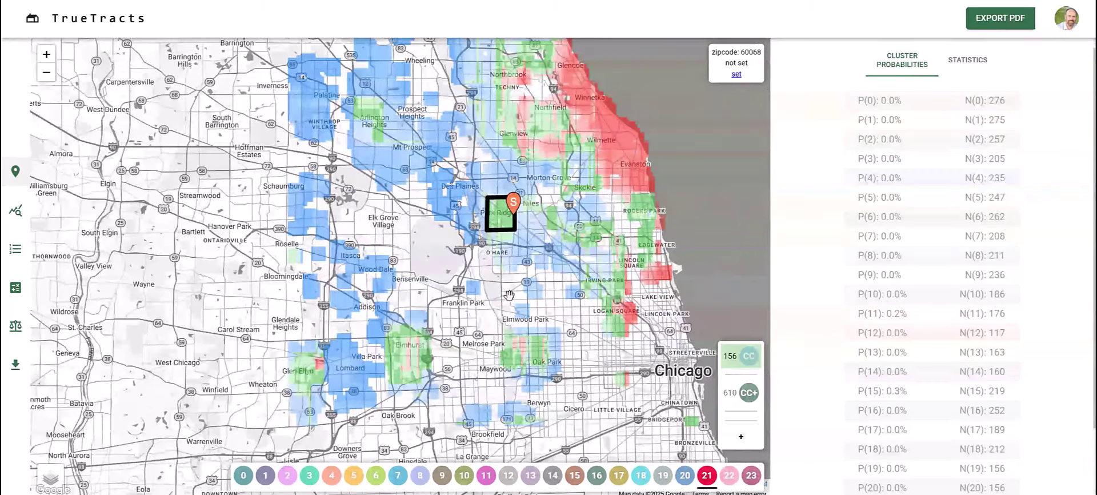
Step: Show the CC+ sales on the map and limit them with a polygon west of Niles, from Wheeling down to Glen Ellyn and Oak Park
{"action": "left_click", "coordinate": [748, 394]}
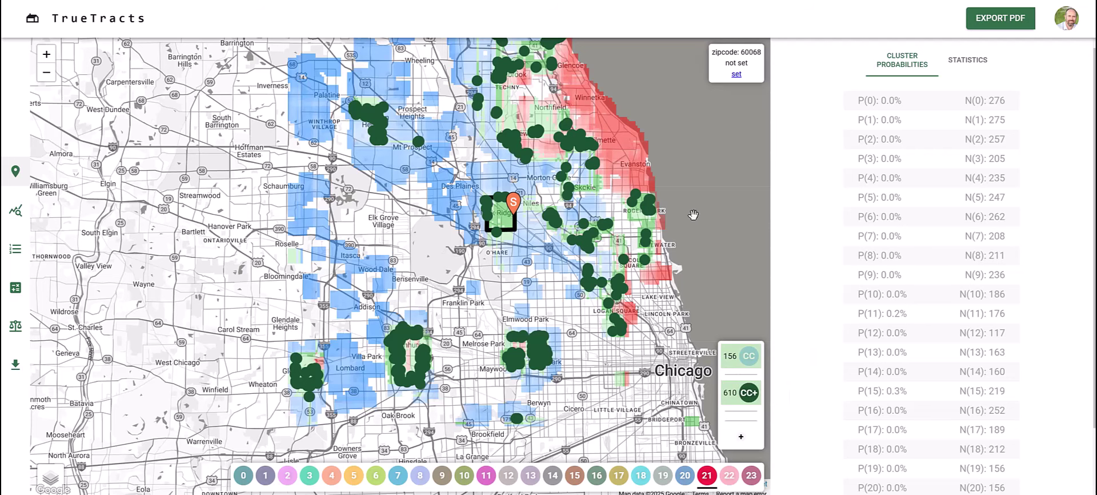
{"action": "left_click_drag", "start_coordinate": [692, 220], "coordinate": [661, 256]}
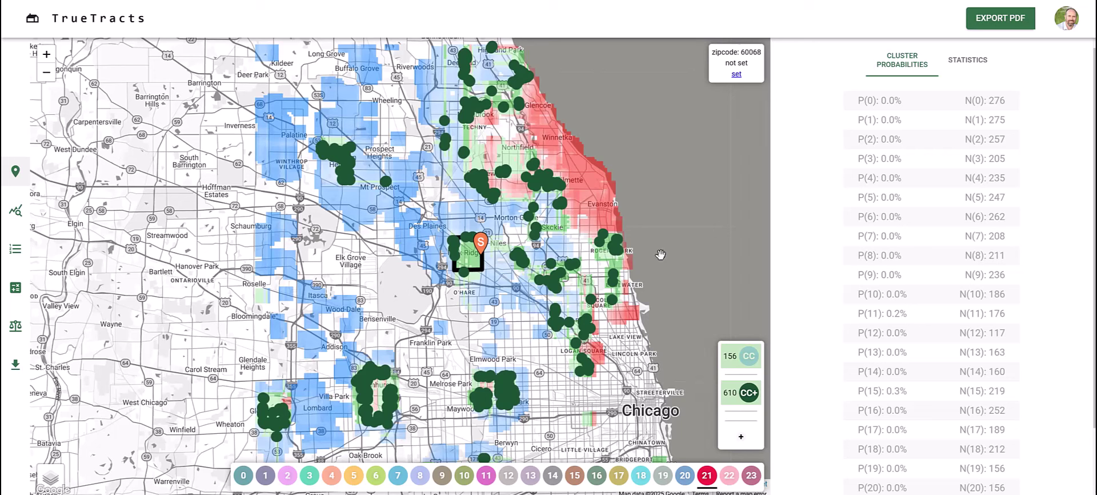
{"action": "left_click", "coordinate": [744, 390]}
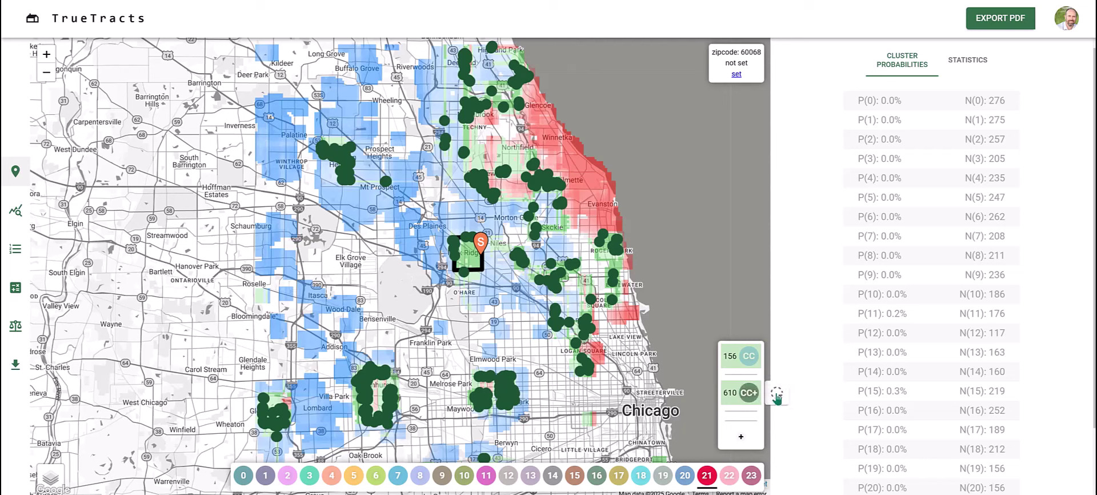
{"action": "left_click", "coordinate": [777, 394]}
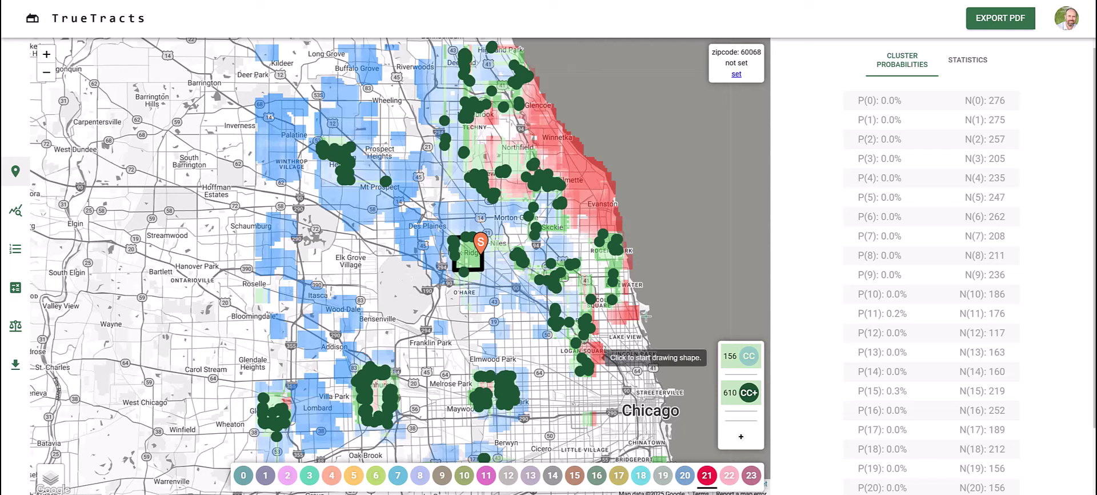
{"action": "left_click", "coordinate": [521, 420]}
{"action": "left_click", "coordinate": [529, 297]}
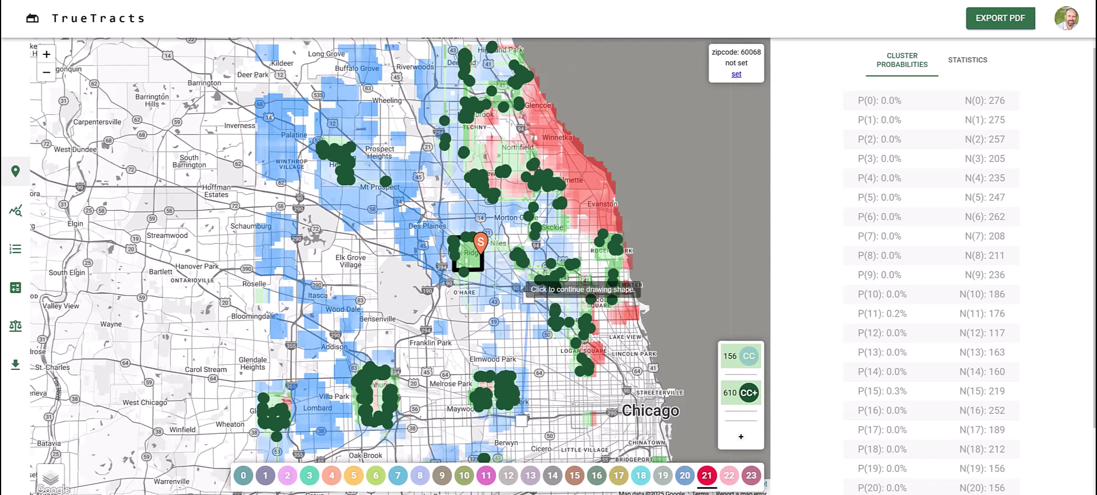
{"action": "left_click", "coordinate": [491, 283]}
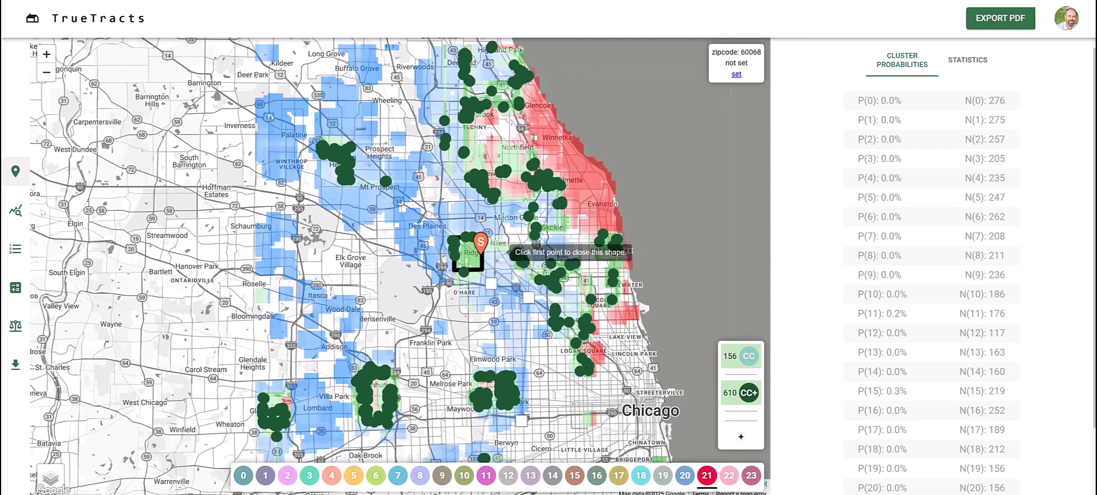
{"action": "left_click", "coordinate": [502, 140]}
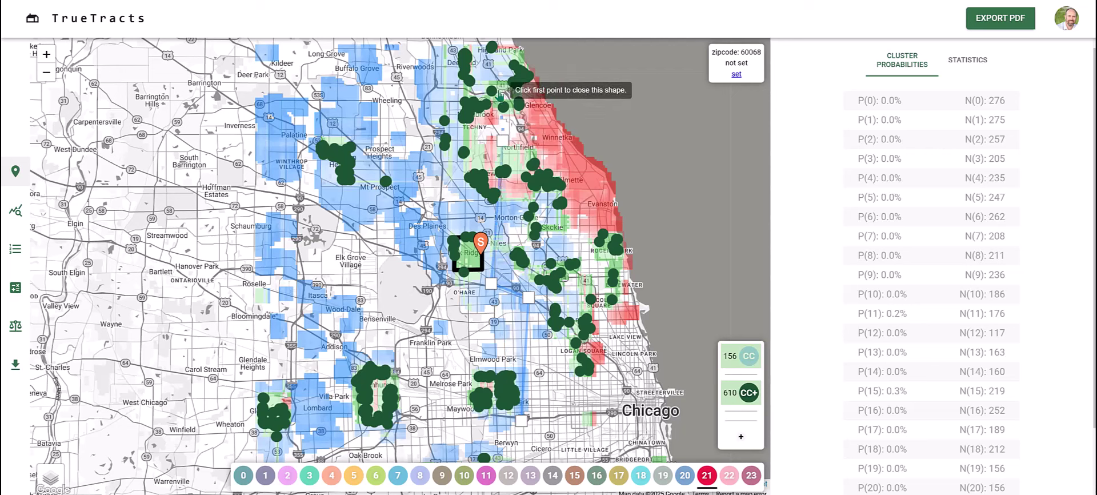
{"action": "left_click", "coordinate": [497, 89]}
{"action": "left_click", "coordinate": [439, 86]}
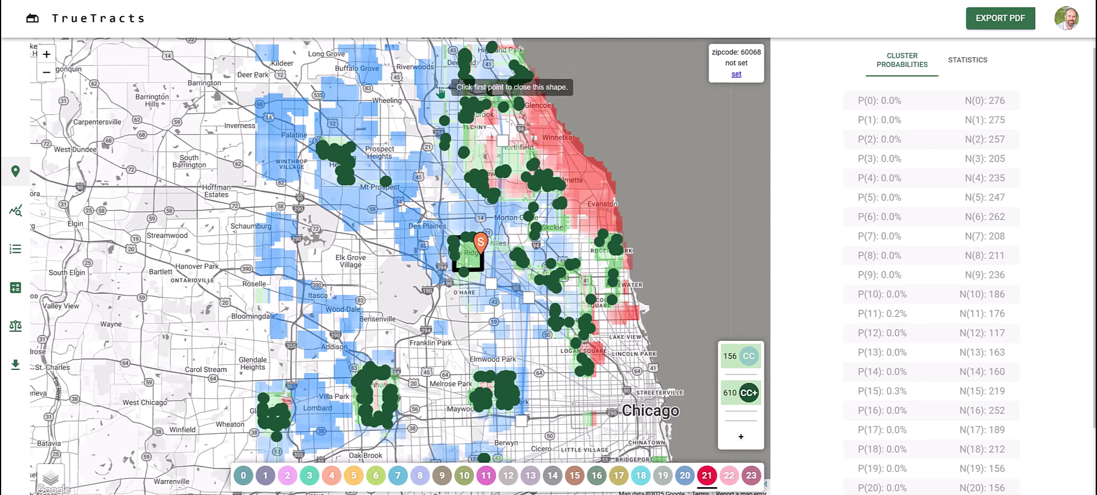
{"action": "left_click", "coordinate": [247, 87]}
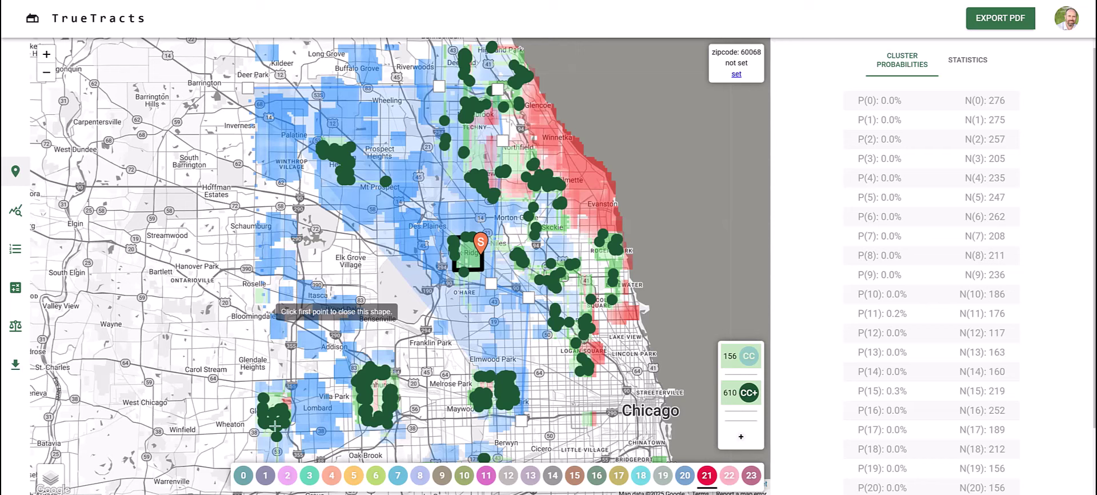
{"action": "left_click", "coordinate": [249, 437]}
{"action": "left_click", "coordinate": [395, 431]}
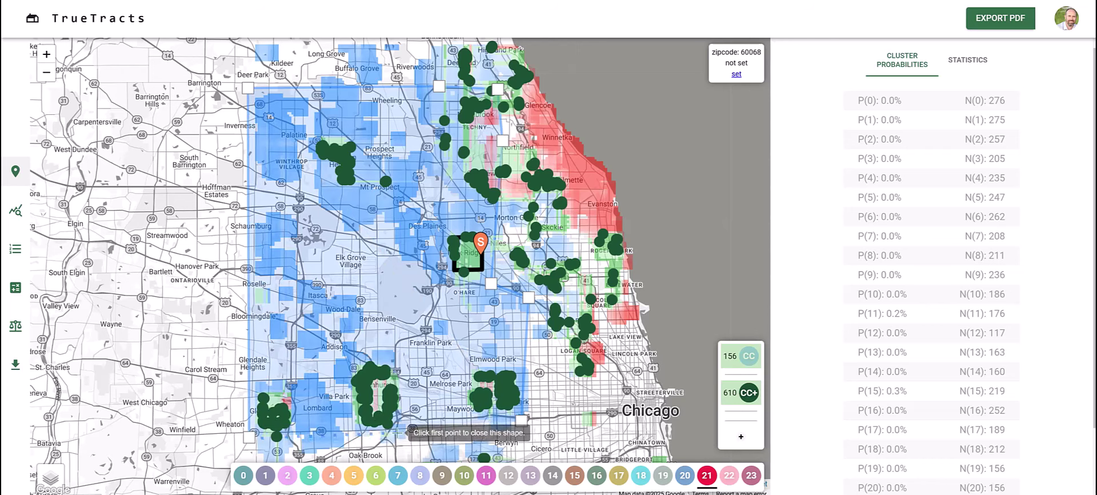
{"action": "left_click", "coordinate": [523, 422]}
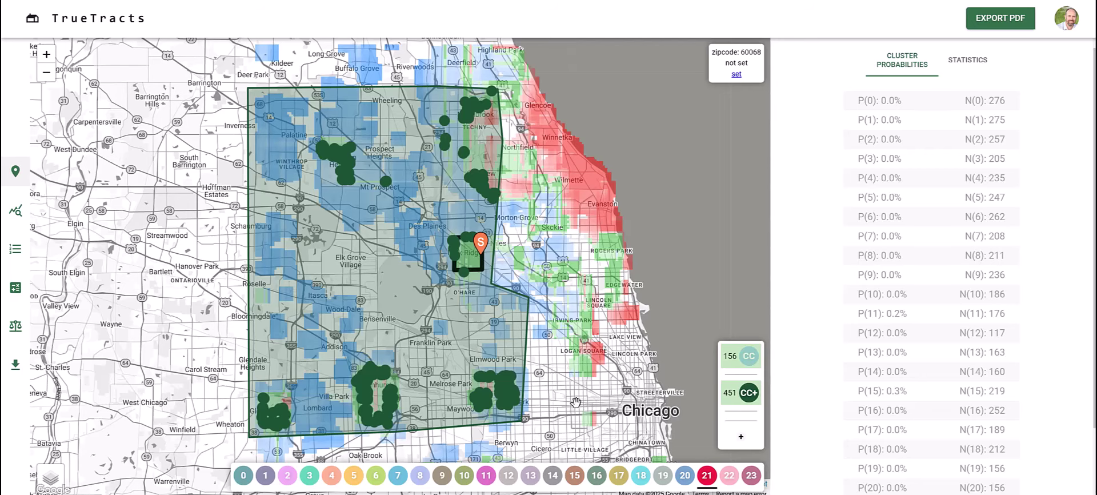
Step: Show the Average Sale Price Over Time statistics for CC and CC+, and add cluster 0 to the chart for comparison
{"action": "left_click_drag", "start_coordinate": [576, 402], "coordinate": [580, 374]}
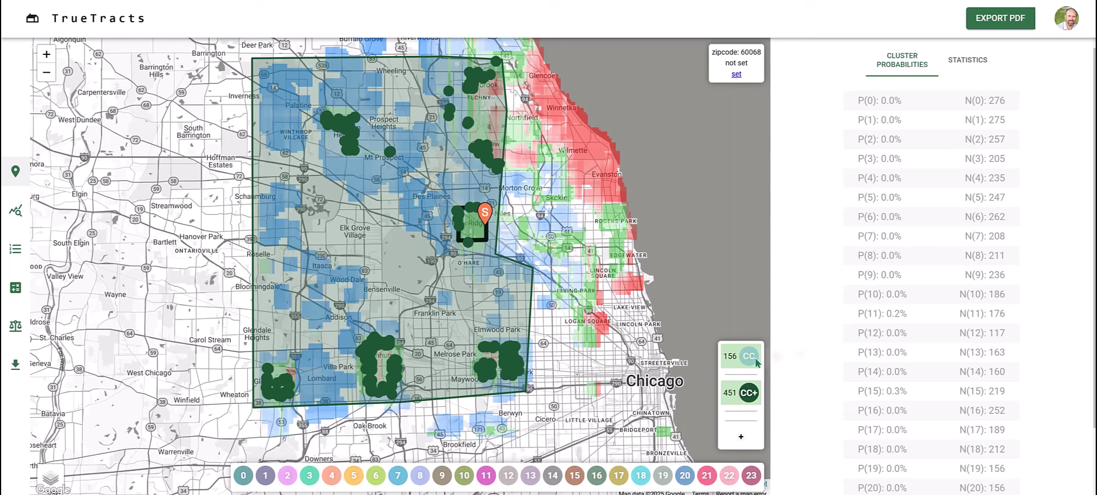
{"action": "mouse_move", "coordinate": [750, 359]}
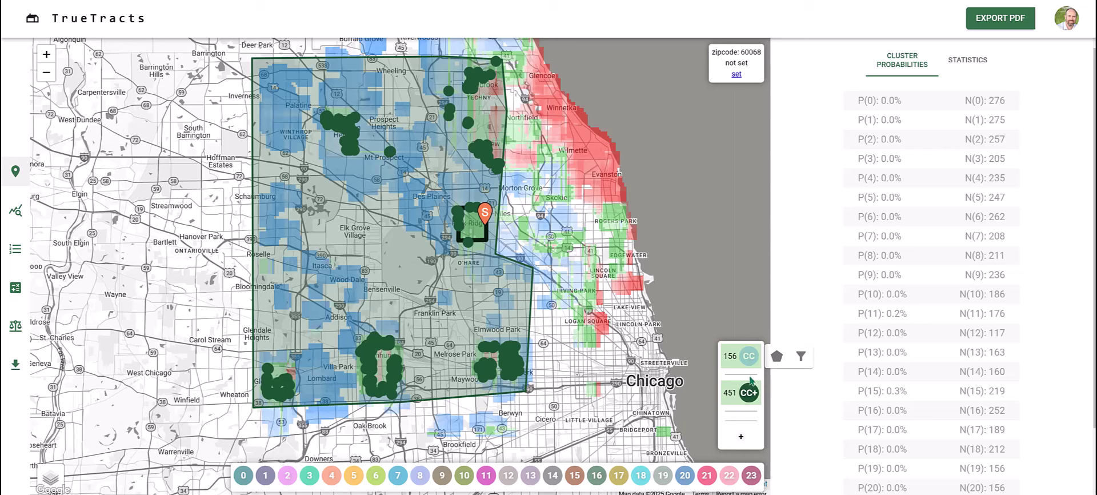
{"action": "mouse_move", "coordinate": [748, 393]}
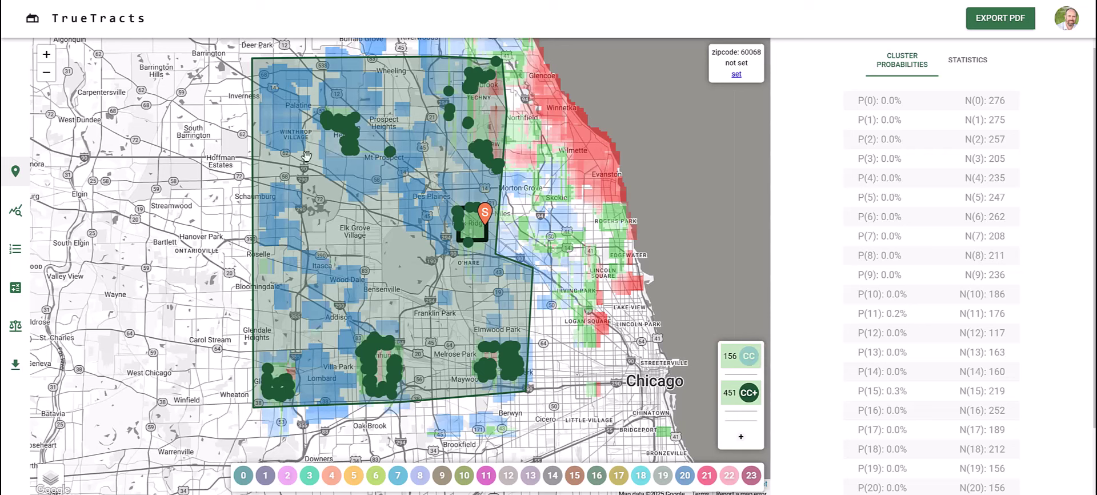
{"action": "left_click", "coordinate": [970, 67]}
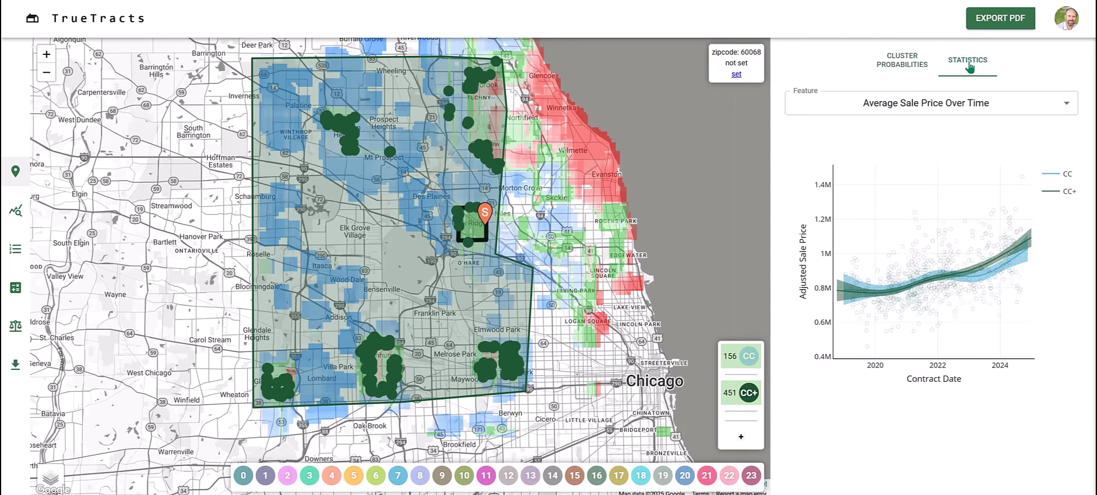
{"action": "left_click", "coordinate": [917, 103]}
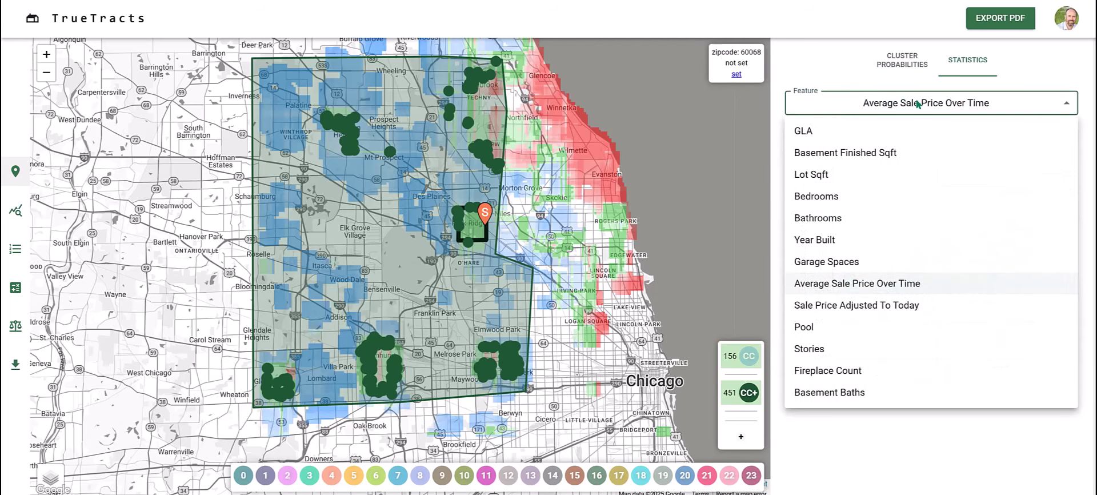
{"action": "left_click", "coordinate": [857, 465]}
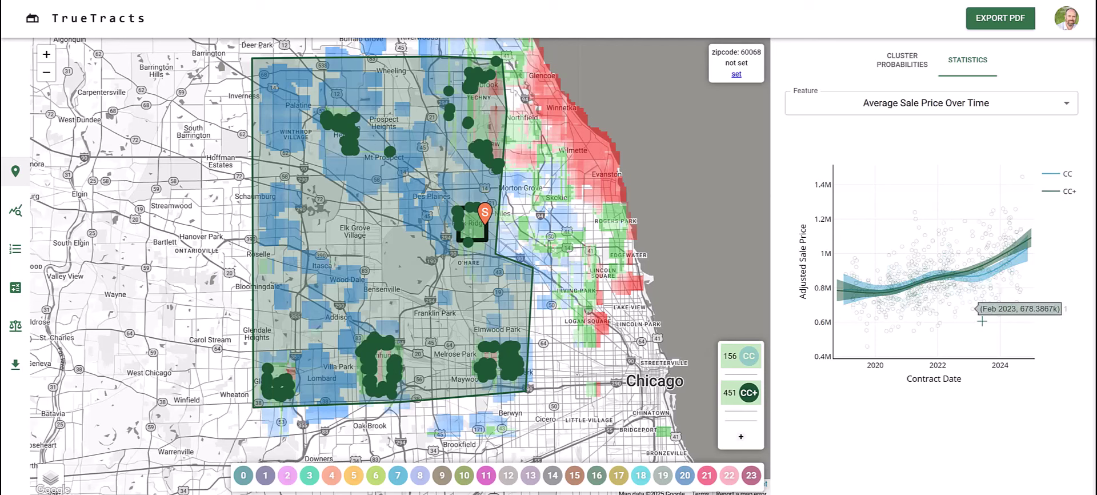
{"action": "left_click", "coordinate": [243, 475]}
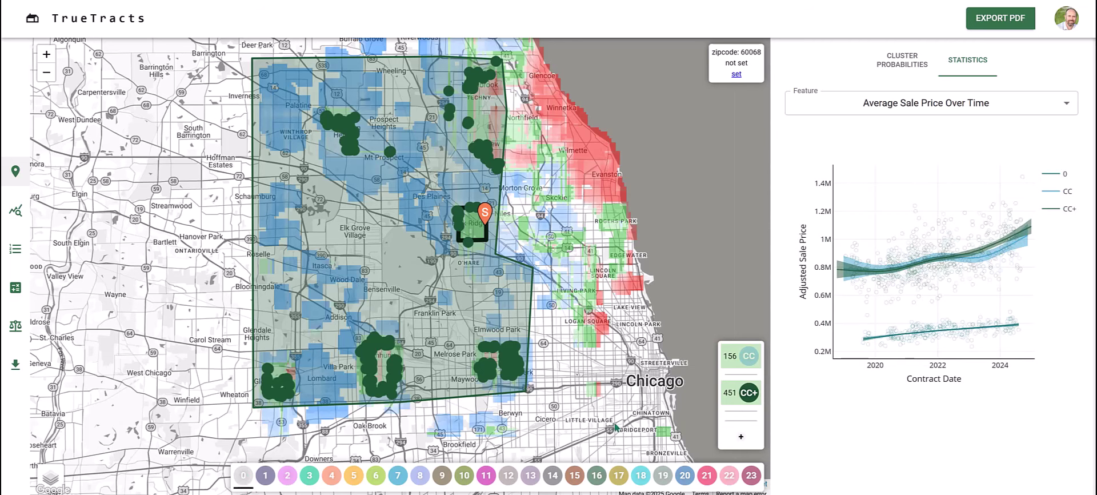
Step: Compare cluster 5's average sale price trend with CC and CC+, and take clusters 0 and 5 off the chart
{"action": "left_click", "coordinate": [353, 475]}
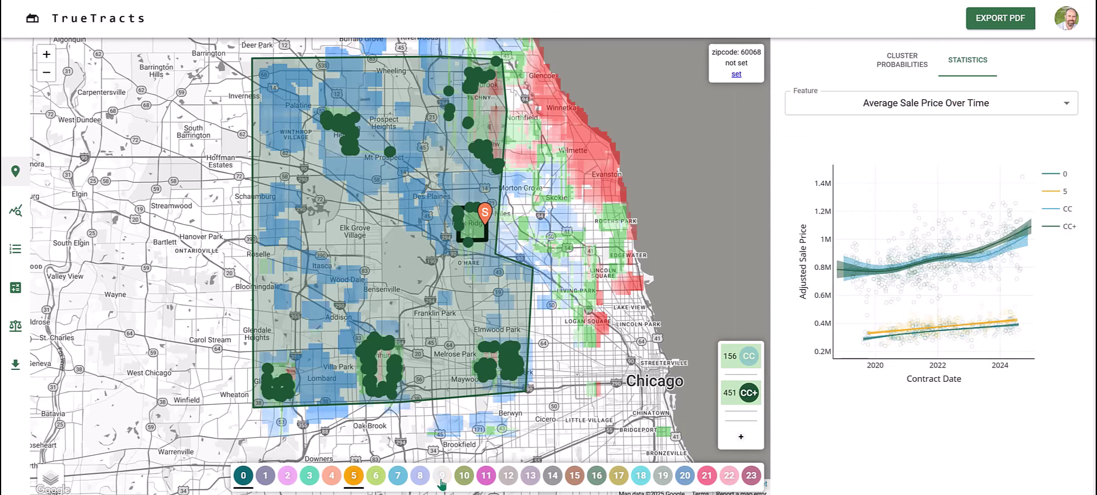
{"action": "left_click", "coordinate": [243, 475]}
{"action": "left_click", "coordinate": [354, 474]}
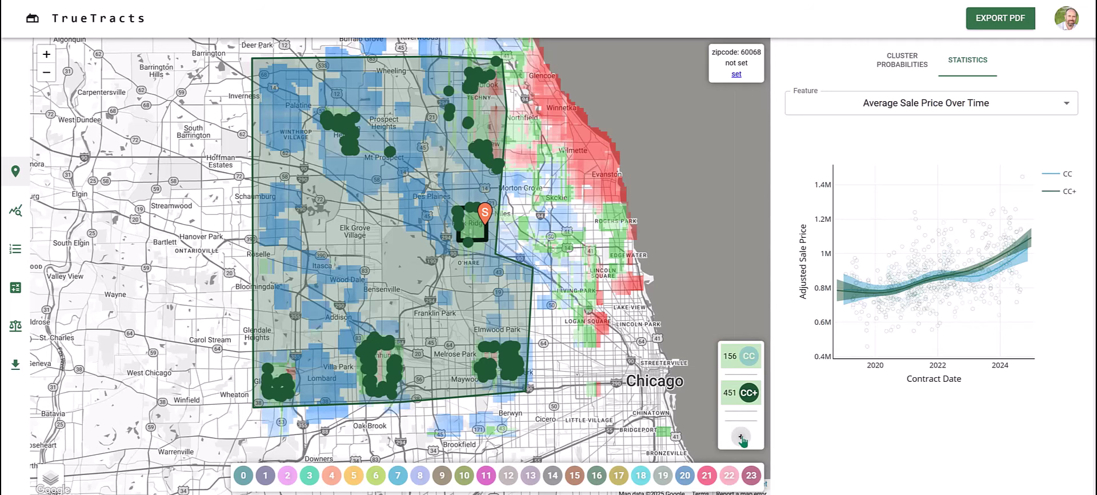
Step: Draw a new comparison cluster polygon east of Niles, stretching from Forest Glen through North Park to Lincolnwood
{"action": "left_click", "coordinate": [741, 437]}
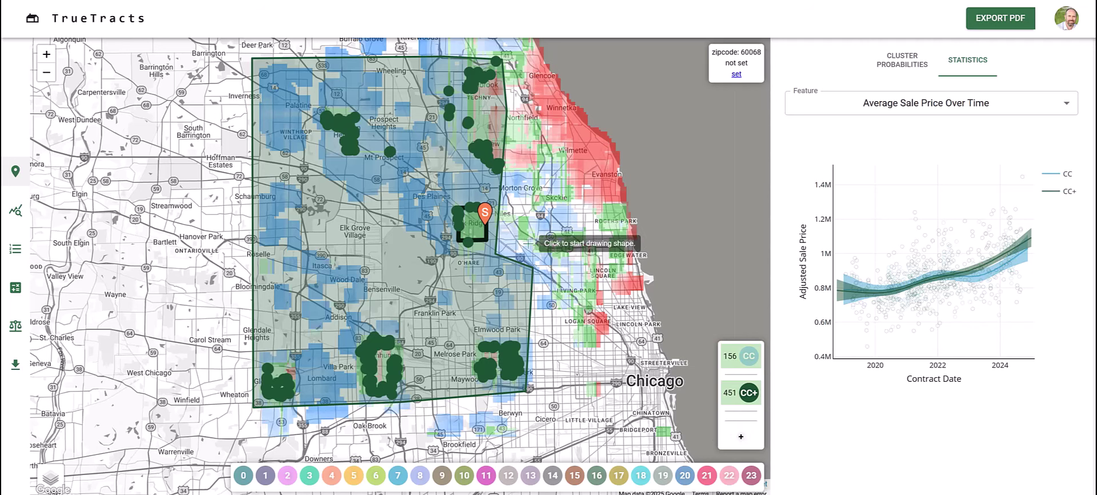
{"action": "scroll", "coordinate": [527, 243], "scroll_direction": "up", "scroll_amount": 1}
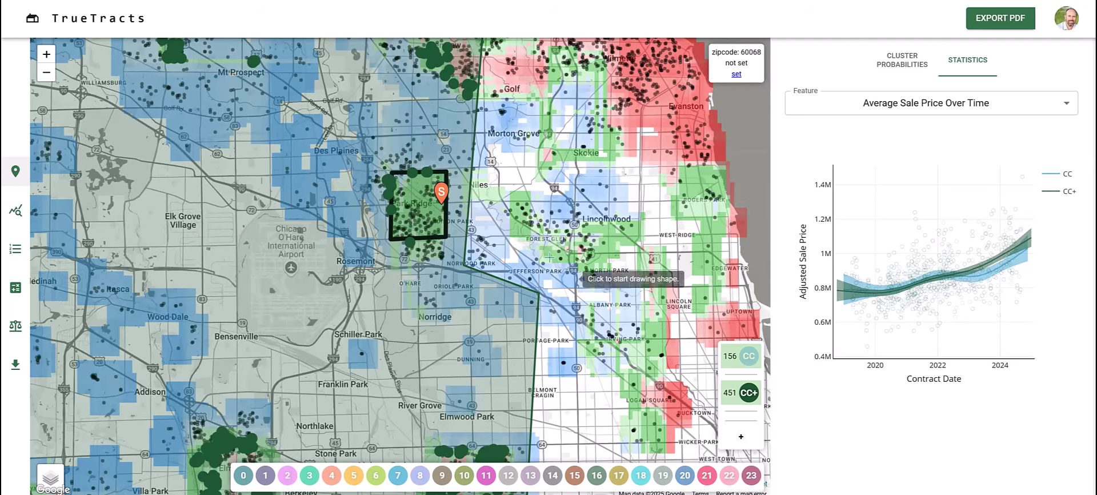
{"action": "left_click", "coordinate": [505, 196]}
{"action": "left_click", "coordinate": [504, 231]}
{"action": "left_click", "coordinate": [530, 233]}
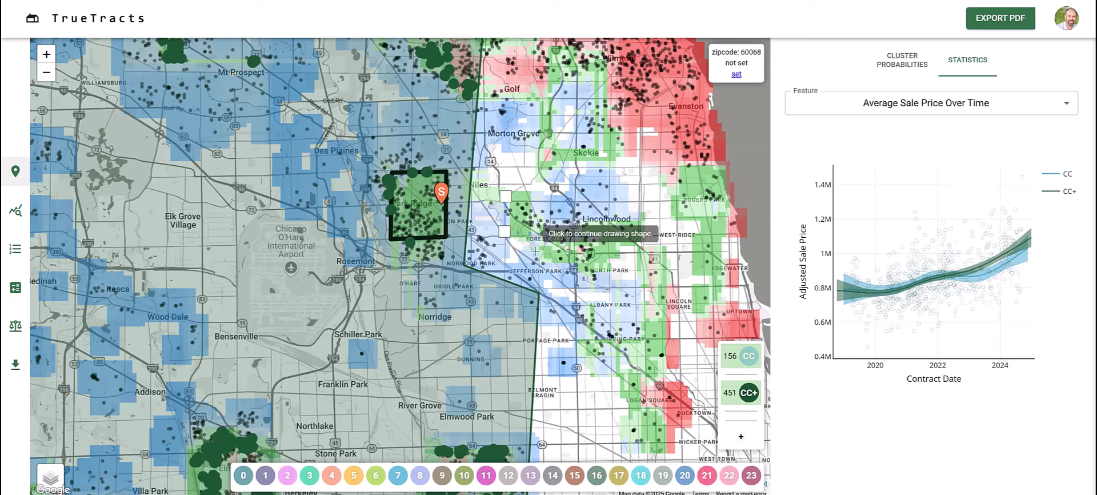
{"action": "left_click", "coordinate": [533, 264]}
{"action": "left_click", "coordinate": [575, 268]}
{"action": "left_click", "coordinate": [602, 276]}
{"action": "left_click", "coordinate": [620, 271]}
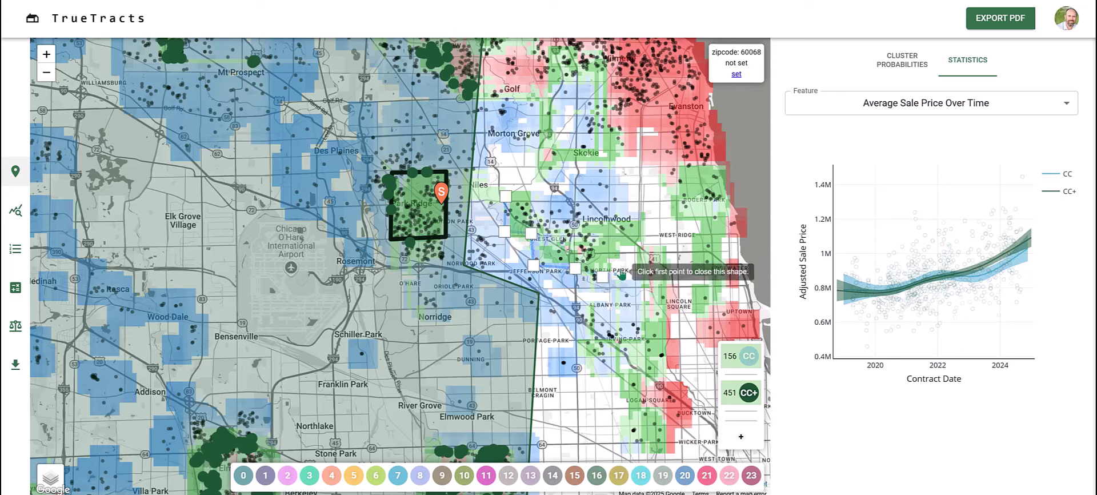
{"action": "left_click", "coordinate": [639, 236]}
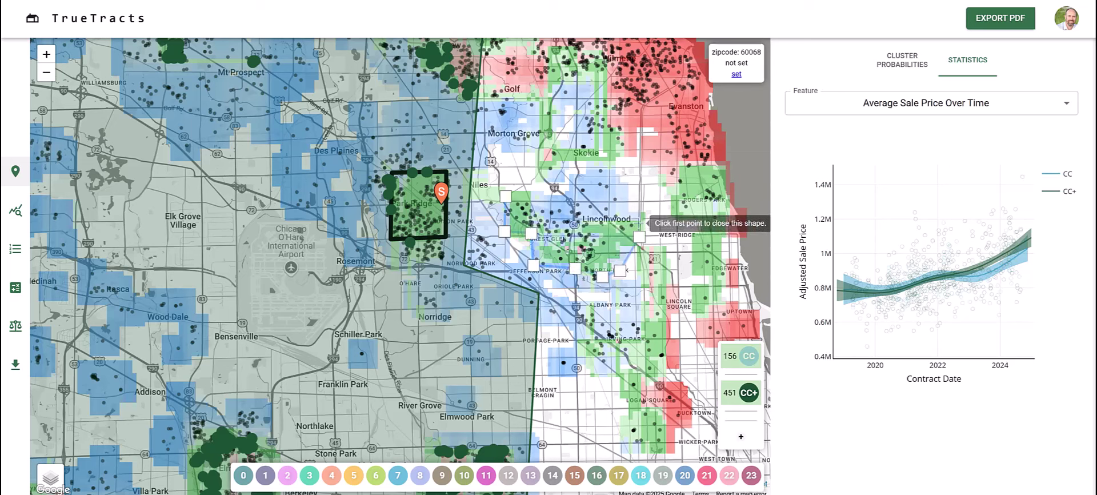
{"action": "left_click", "coordinate": [574, 234]}
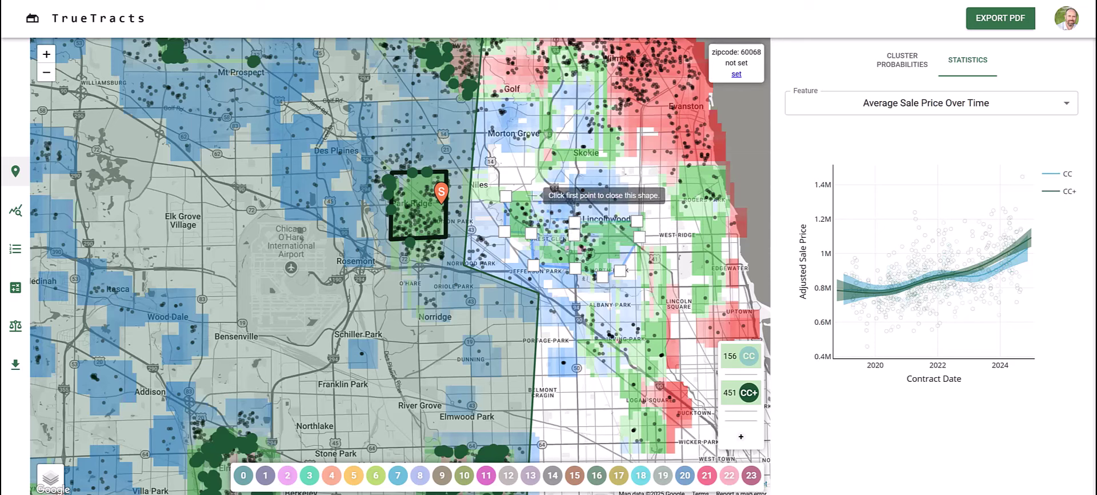
{"action": "left_click", "coordinate": [503, 196]}
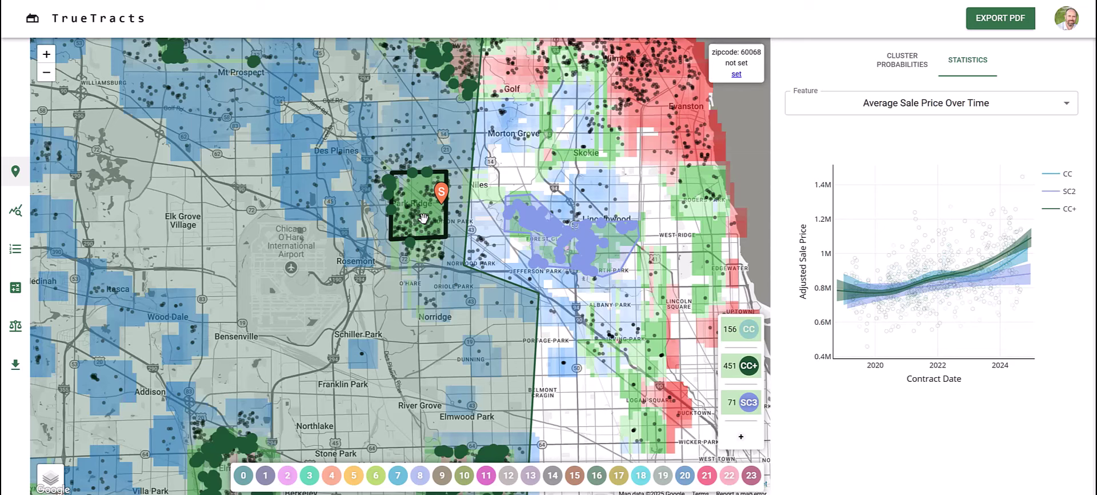
Step: Hide the Lincolnwood comparison cluster and delete it
{"action": "left_click", "coordinate": [749, 402]}
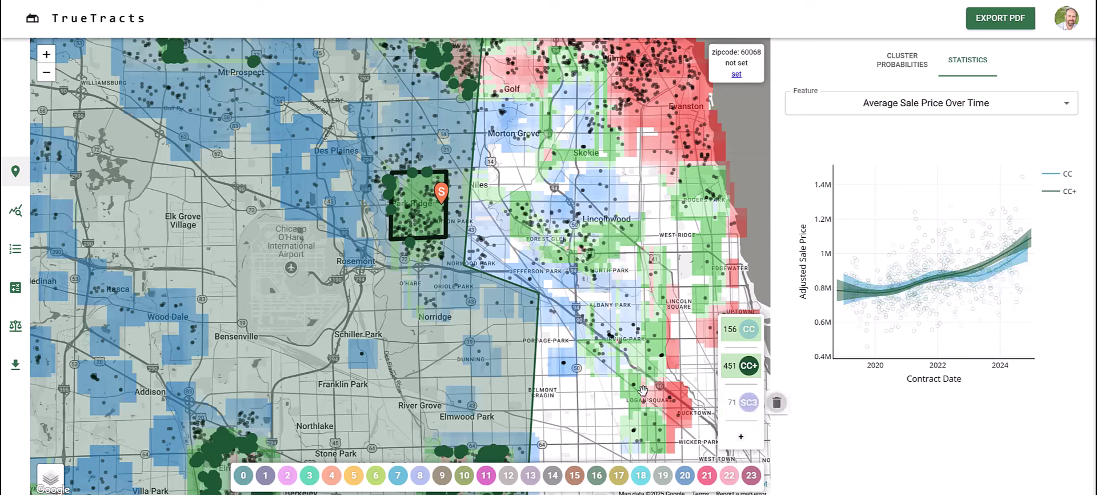
{"action": "left_click", "coordinate": [774, 402]}
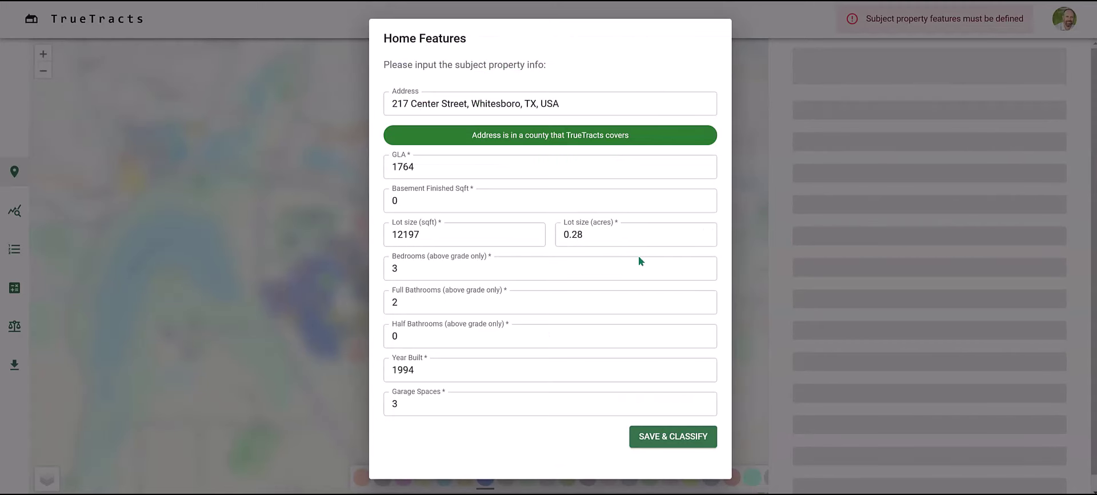
Step: Save the home features of the Whitesboro, TX subject property and classify it
{"action": "left_click", "coordinate": [635, 259]}
{"action": "left_click", "coordinate": [683, 438]}
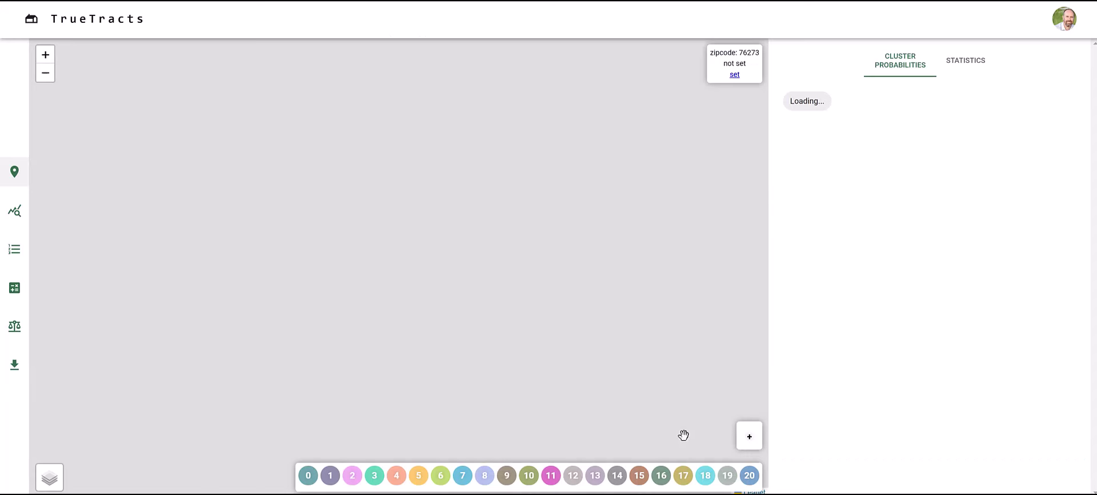
Step: Examine the colour-coded clusters around Whitesboro, from Dallas up to the Oklahoma border, and the subject's cluster 6 probability
{"action": "scroll", "coordinate": [550, 343], "scroll_direction": "down", "scroll_amount": 1}
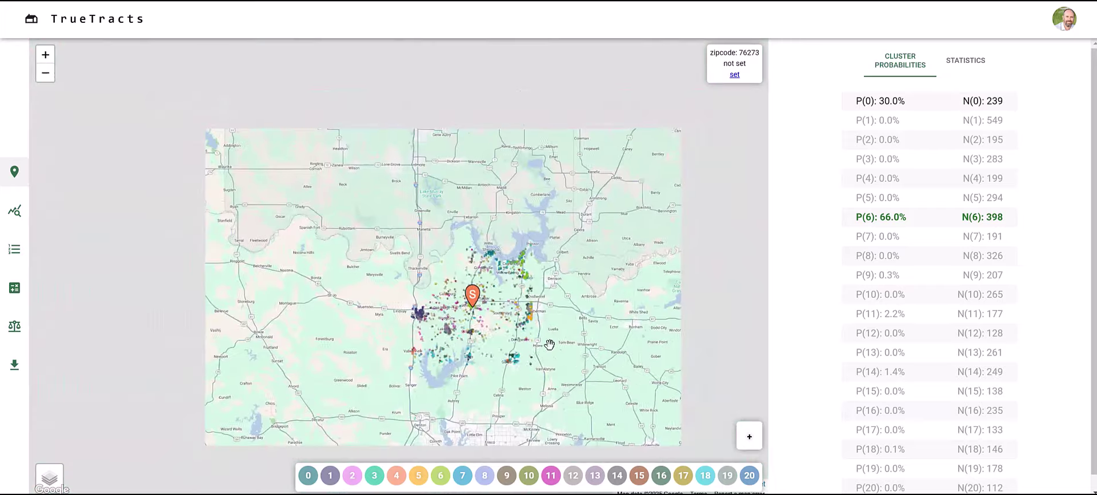
{"action": "left_click_drag", "start_coordinate": [494, 406], "coordinate": [477, 229]}
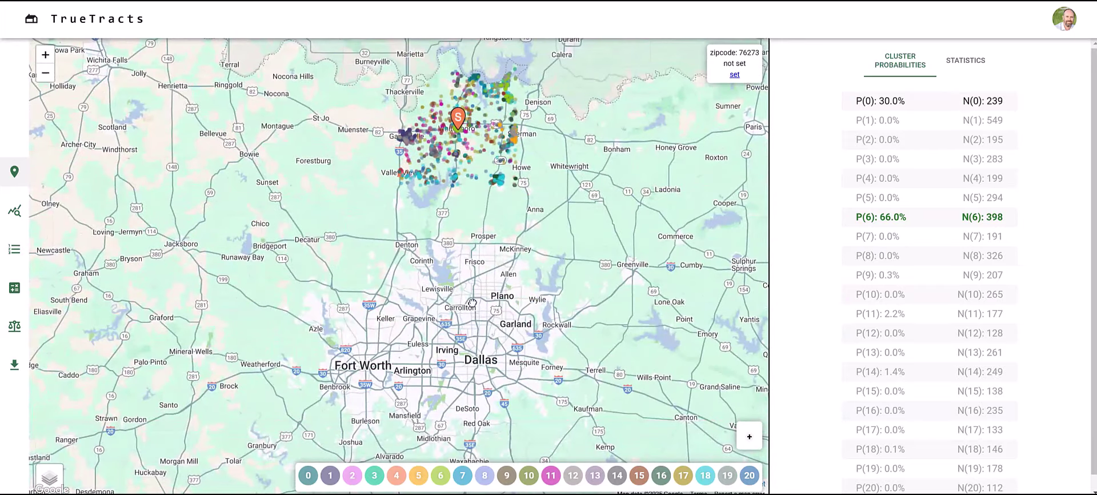
{"action": "left_click_drag", "start_coordinate": [473, 303], "coordinate": [459, 406]}
{"action": "scroll", "coordinate": [455, 265], "scroll_direction": "up", "scroll_amount": 2}
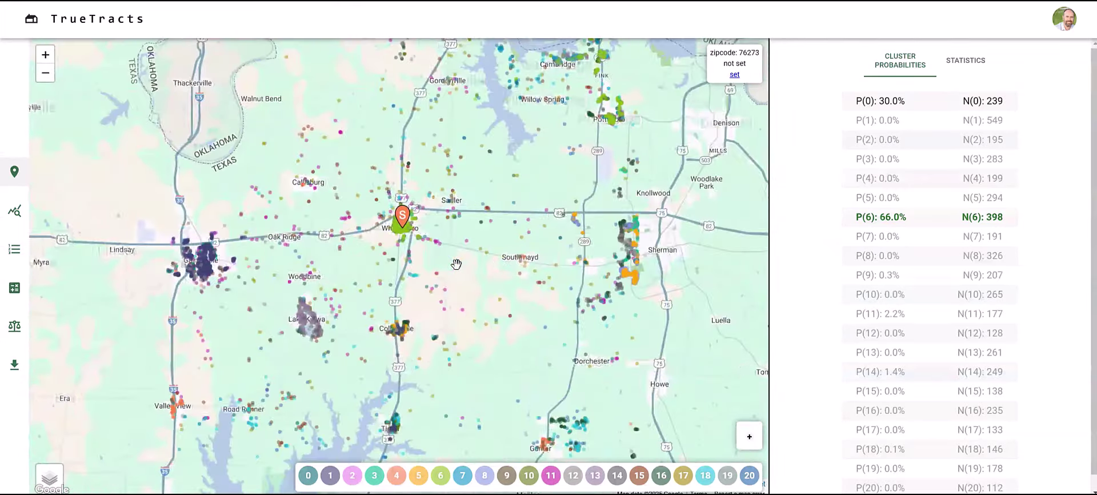
{"action": "scroll", "coordinate": [456, 264], "scroll_direction": "down", "scroll_amount": 1}
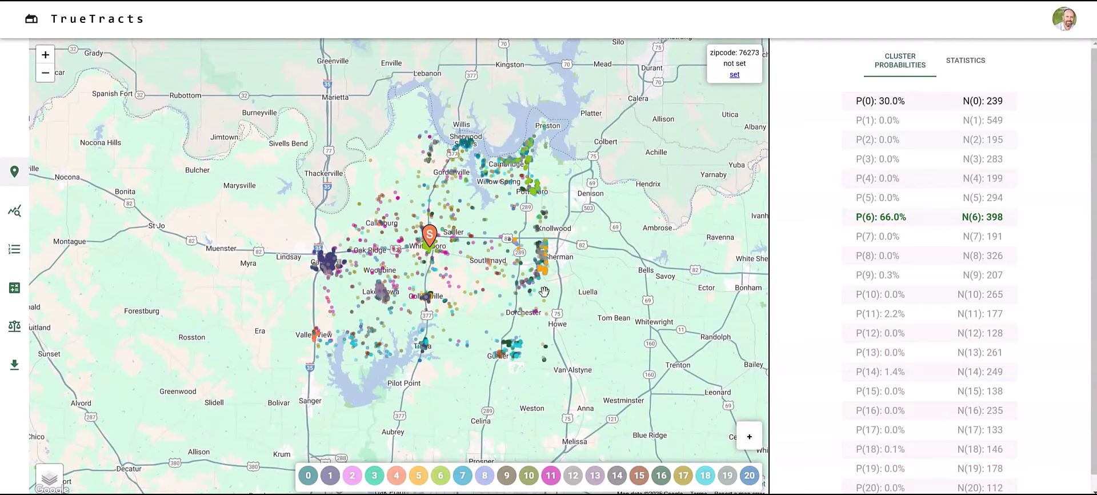
{"action": "scroll", "coordinate": [422, 268], "scroll_direction": "up", "scroll_amount": 1}
{"action": "scroll", "coordinate": [422, 264], "scroll_direction": "up", "scroll_amount": 3}
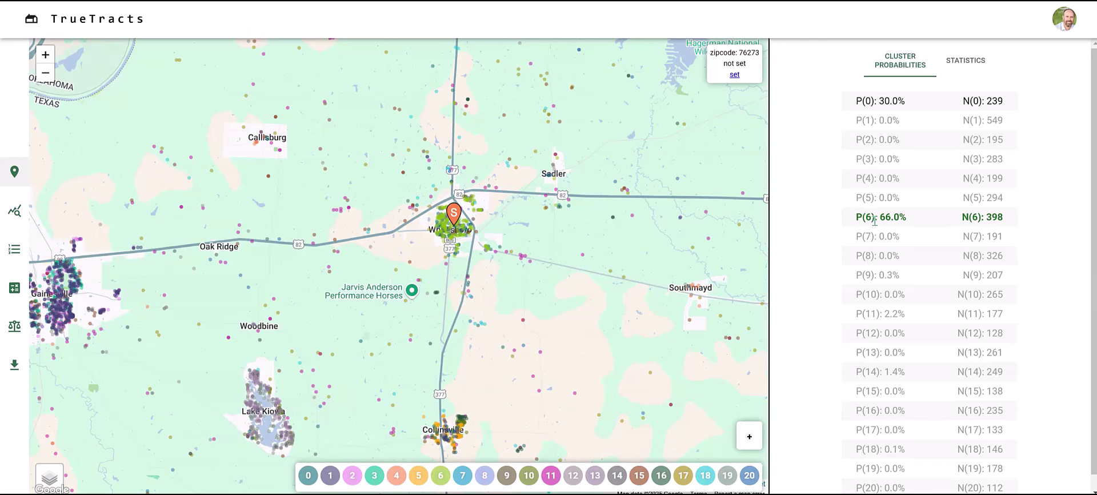
{"action": "left_click_drag", "start_coordinate": [862, 217], "coordinate": [906, 217]}
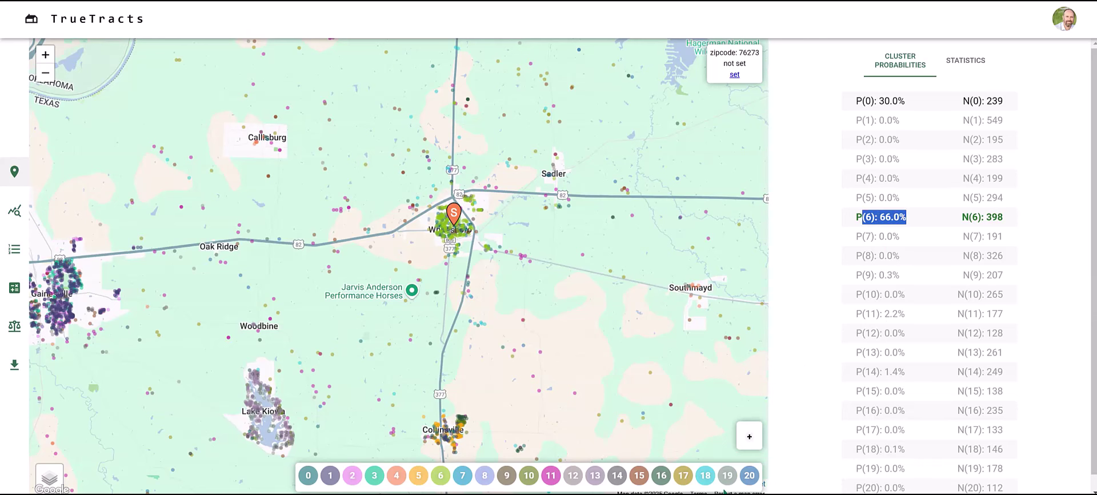
Step: Highlight the cluster 6 sales on the map around Whitesboro and the lake area near Preston
{"action": "left_click", "coordinate": [441, 475]}
{"action": "scroll", "coordinate": [614, 308], "scroll_direction": "down", "scroll_amount": 2}
{"action": "left_click_drag", "start_coordinate": [715, 204], "coordinate": [609, 246]}
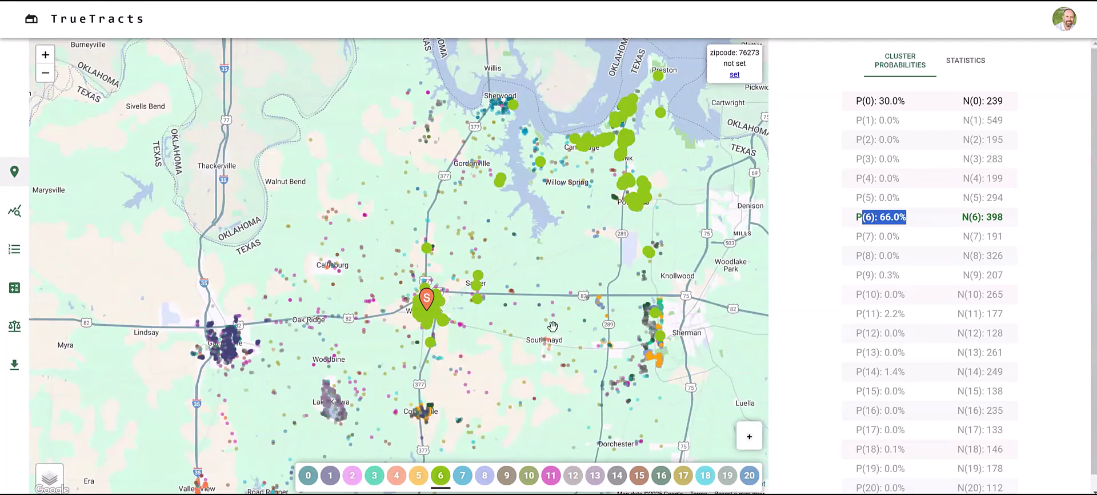
Step: Draw a four-sided custom cluster polygon around Whitesboro, reaching from east of Callisburg to west of Southmayd
{"action": "left_click", "coordinate": [749, 438]}
{"action": "left_click", "coordinate": [376, 226]}
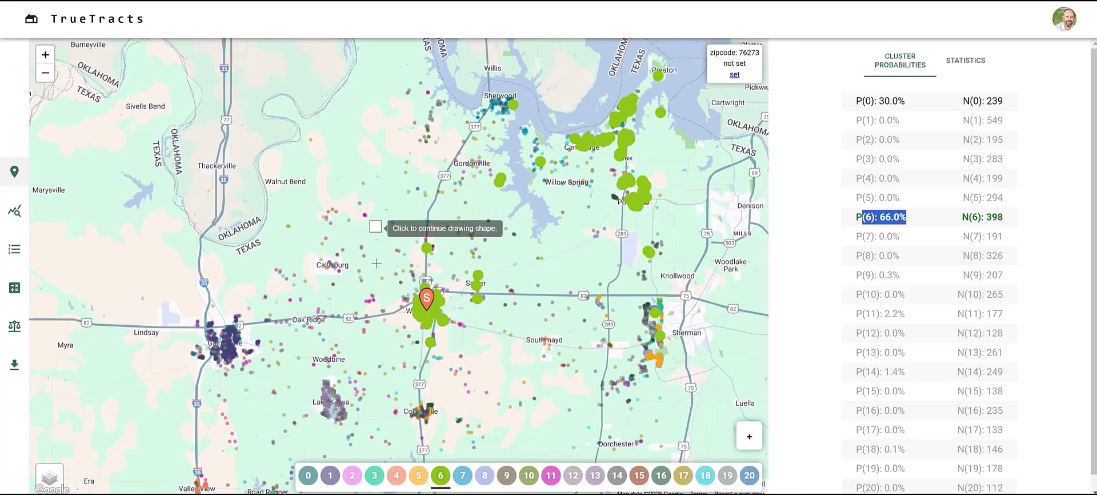
{"action": "left_click", "coordinate": [372, 359]}
{"action": "left_click", "coordinate": [516, 359]}
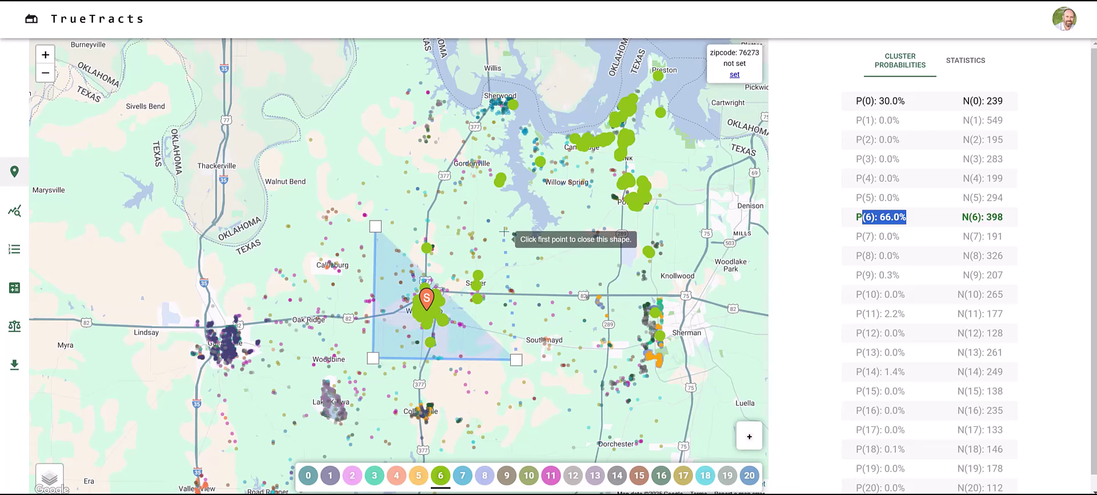
{"action": "left_click", "coordinate": [503, 228]}
{"action": "left_click", "coordinate": [375, 226]}
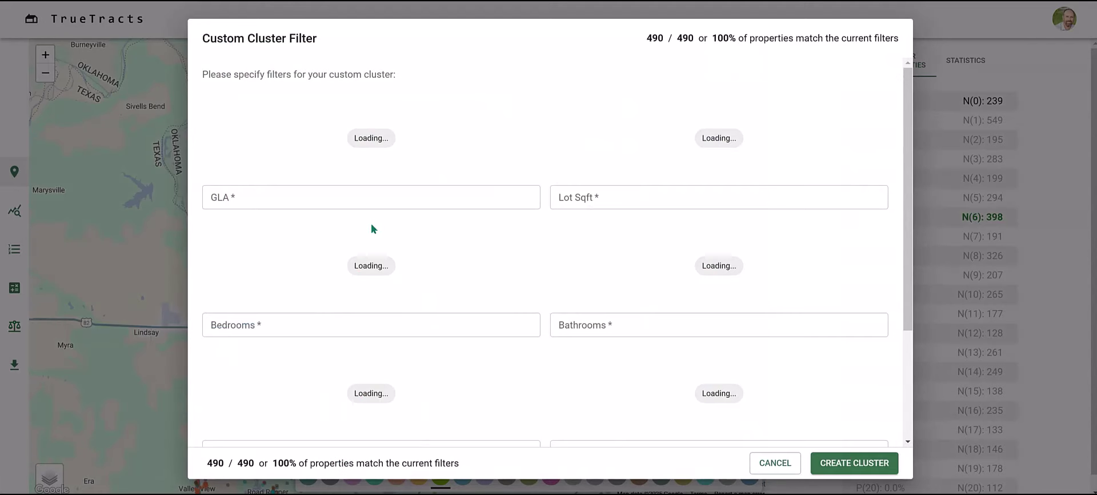
Step: Filter the custom cluster to a GLA of 1300-2200 and a lot size of 6000-30000 sqft
{"action": "left_click", "coordinate": [369, 204]}
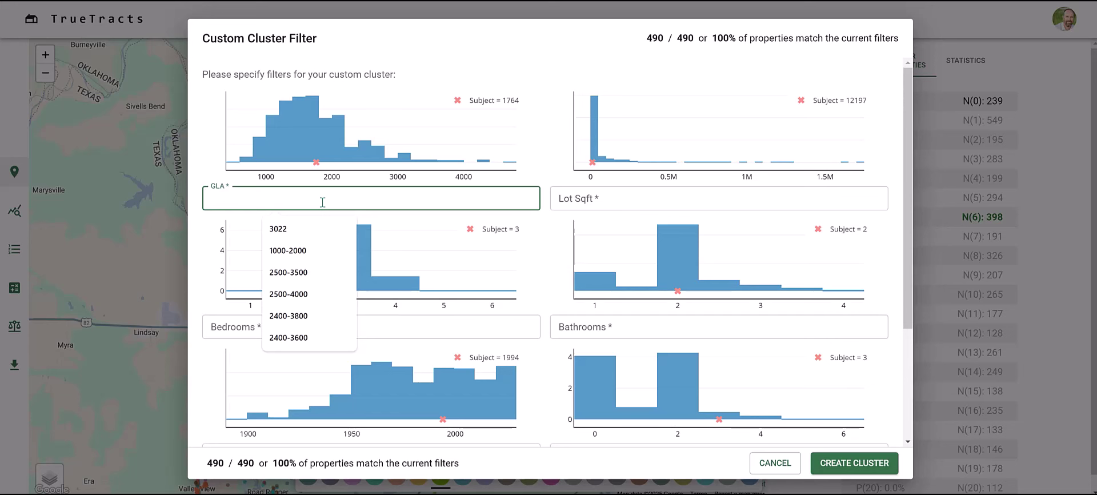
{"action": "type", "text": "1300-"}
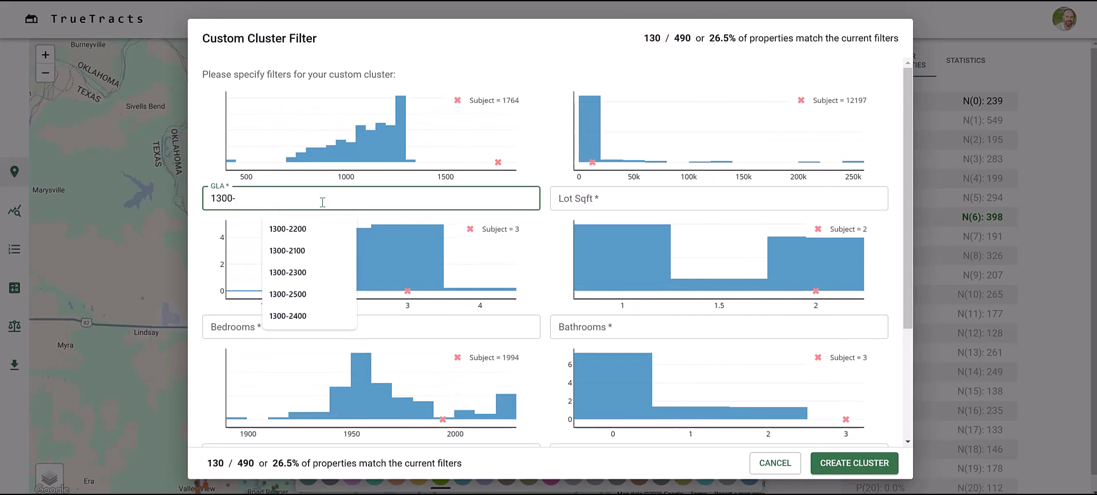
{"action": "type", "text": "2200"}
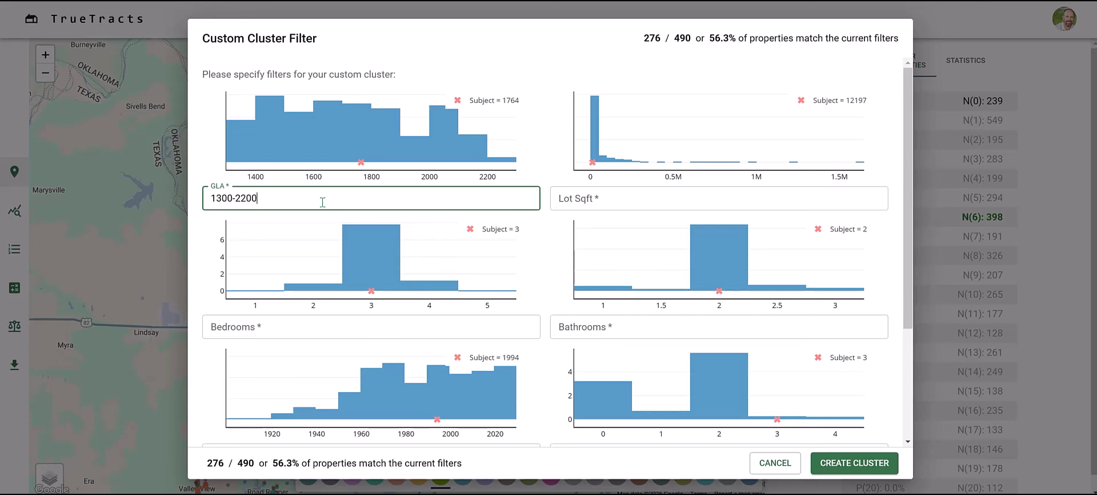
{"action": "key", "text": "Tab"}
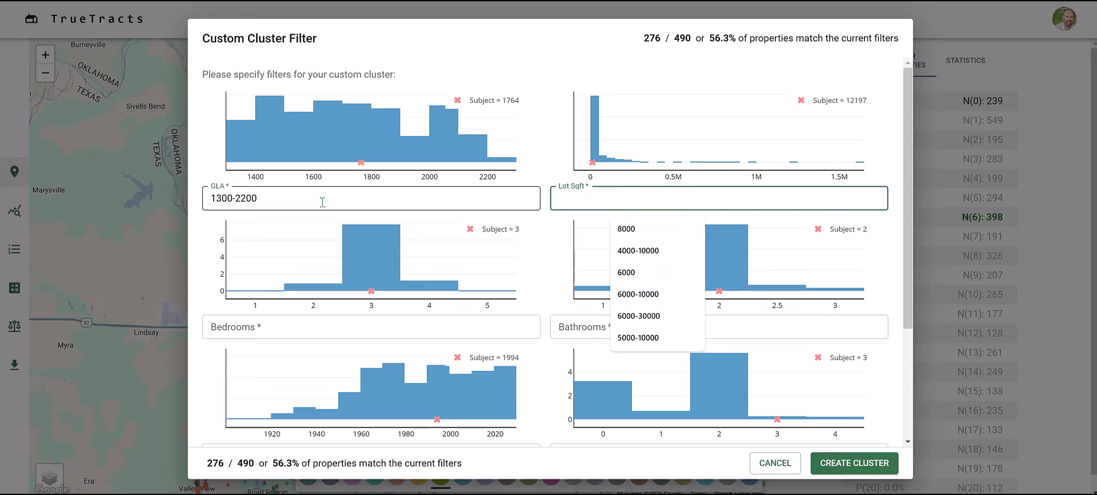
{"action": "type", "text": "6000-"}
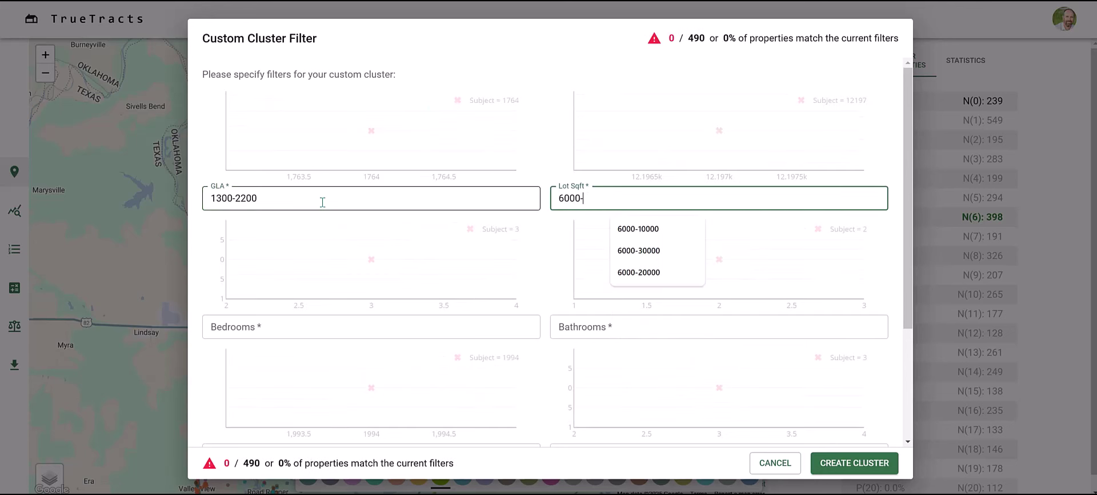
{"action": "type", "text": "30000"}
{"action": "key", "text": "Tab"}
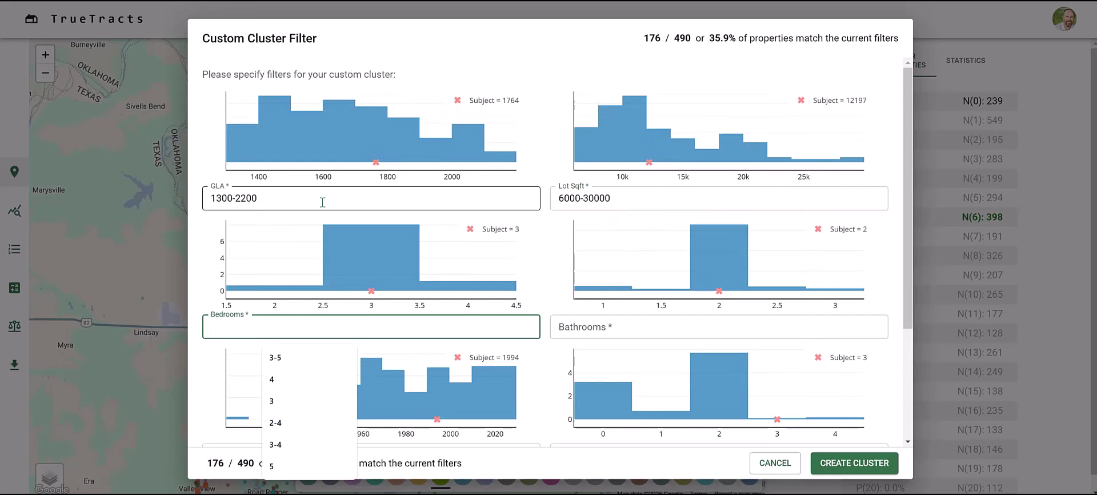
Step: Limit the custom cluster to 2-4 bedrooms and 1-3 bathrooms
{"action": "type", "text": "2-4"}
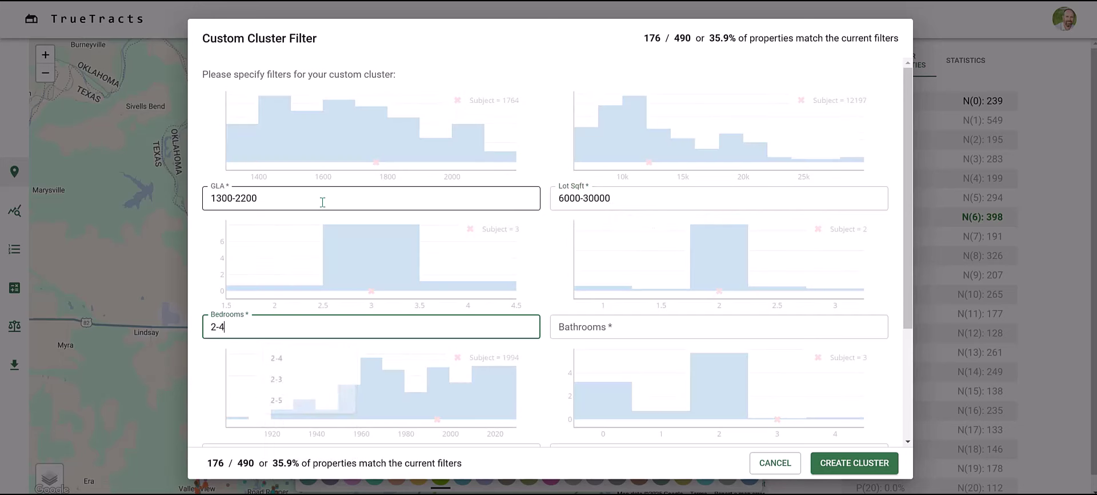
{"action": "key", "text": "Tab"}
{"action": "type", "text": "1-3"}
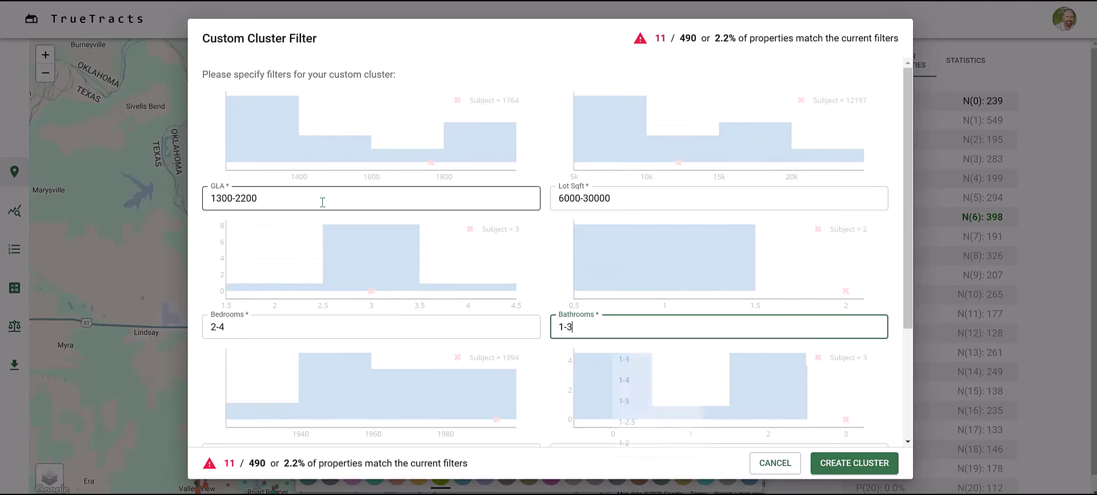
{"action": "key", "text": "Tab"}
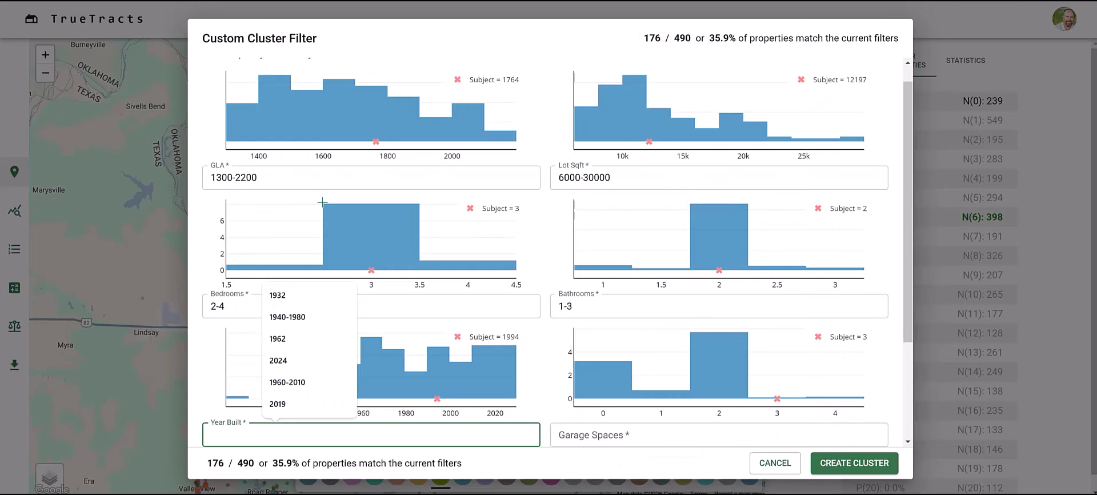
Step: Filter the custom cluster to a year built of 1960-2010 and enter 4- for garage spaces
{"action": "type", "text": "1960-"}
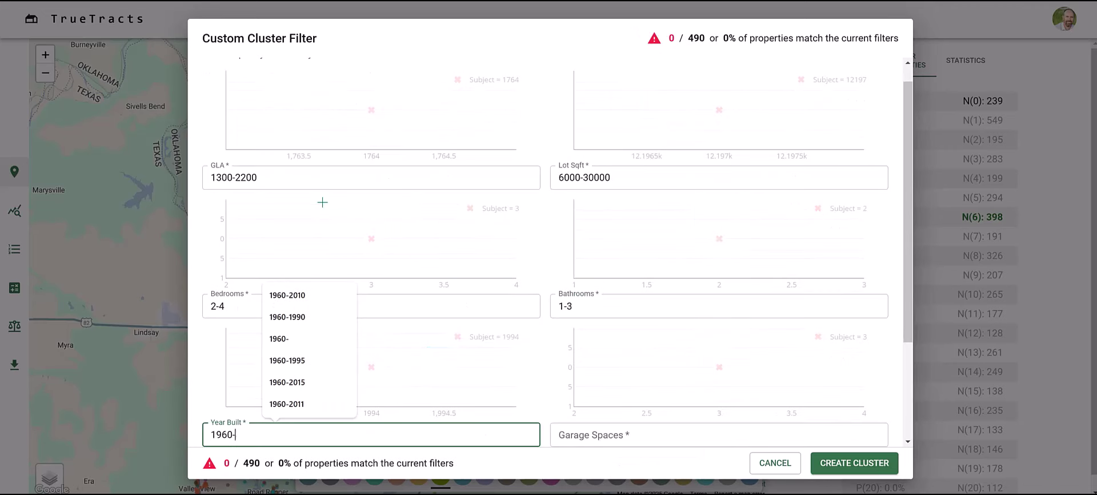
{"action": "type", "text": "2010"}
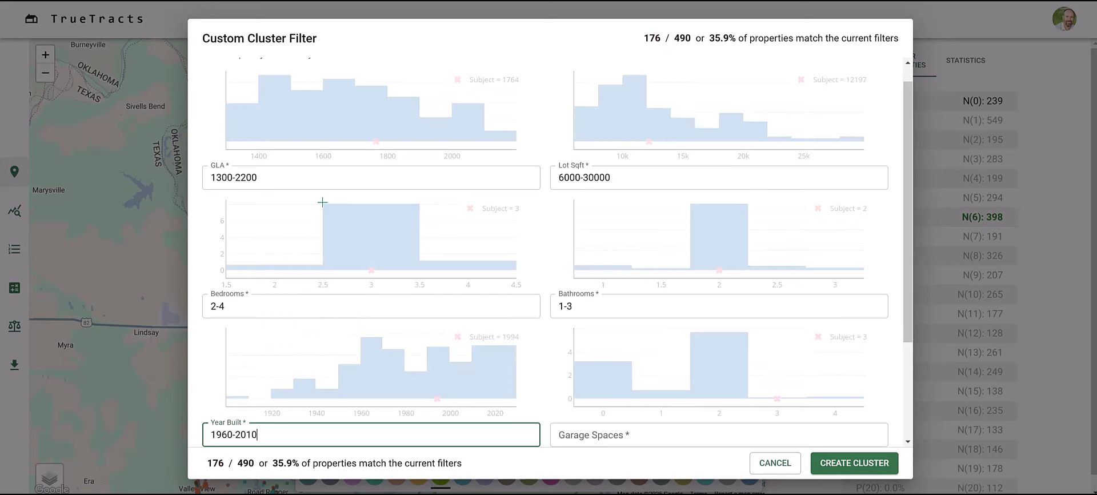
{"action": "key", "text": "Tab"}
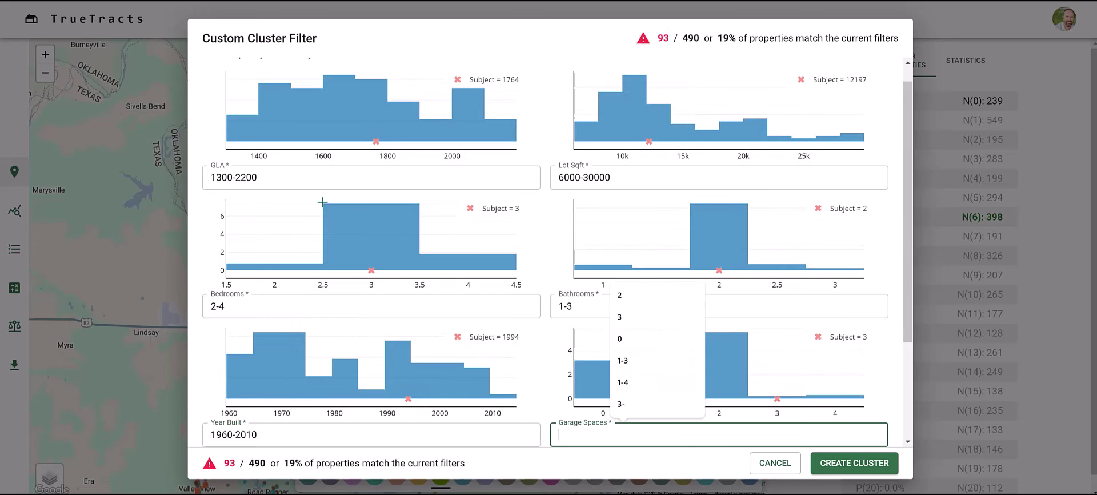
{"action": "type", "text": "4-"}
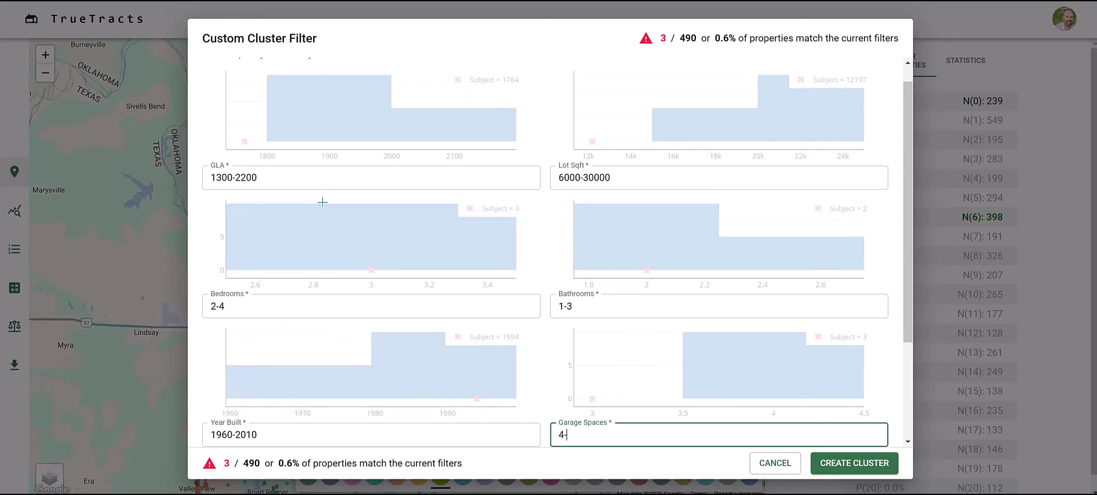
{"action": "key", "text": "Tab"}
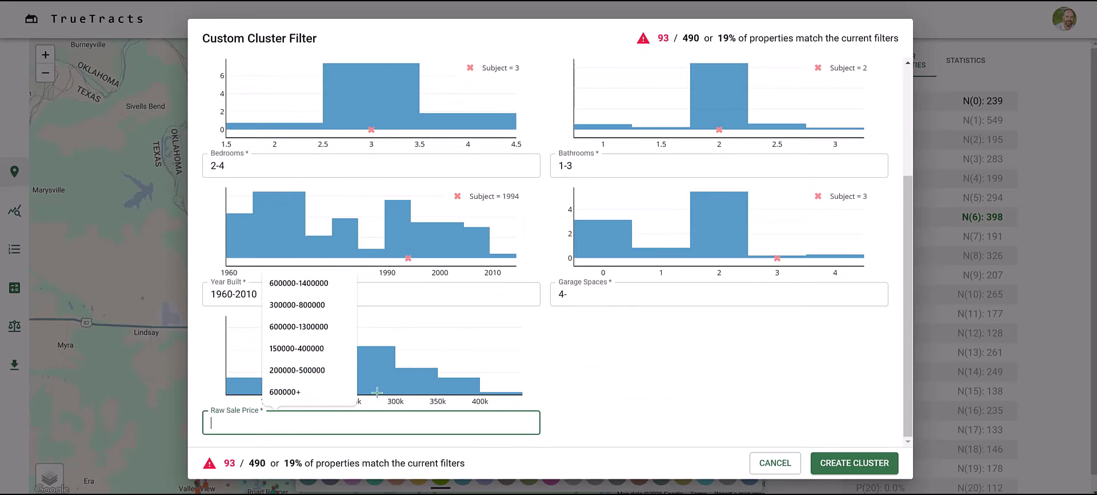
{"action": "left_click_drag", "start_coordinate": [231, 465], "coordinate": [223, 468]}
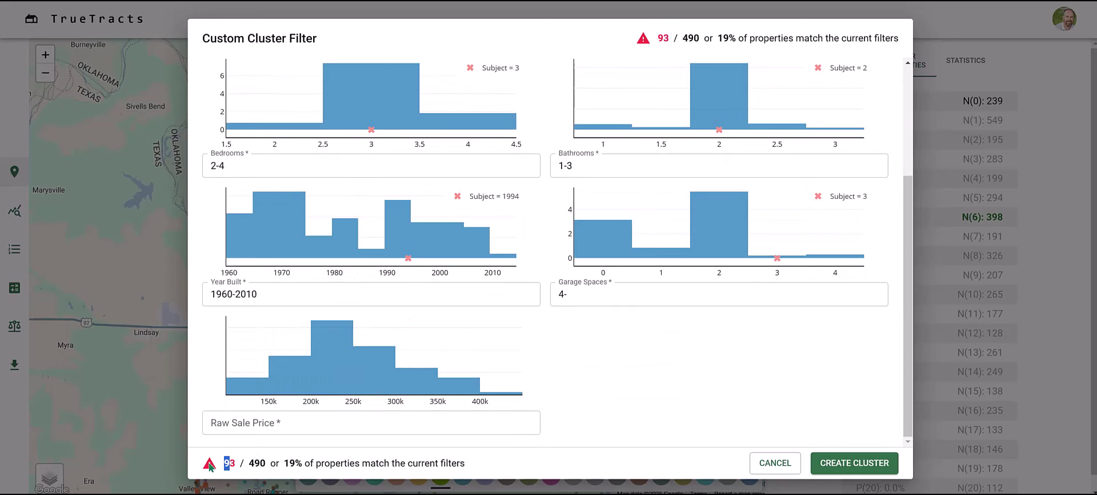
{"action": "mouse_move", "coordinate": [210, 465]}
{"action": "left_click", "coordinate": [304, 421]}
{"action": "left_click", "coordinate": [336, 424]}
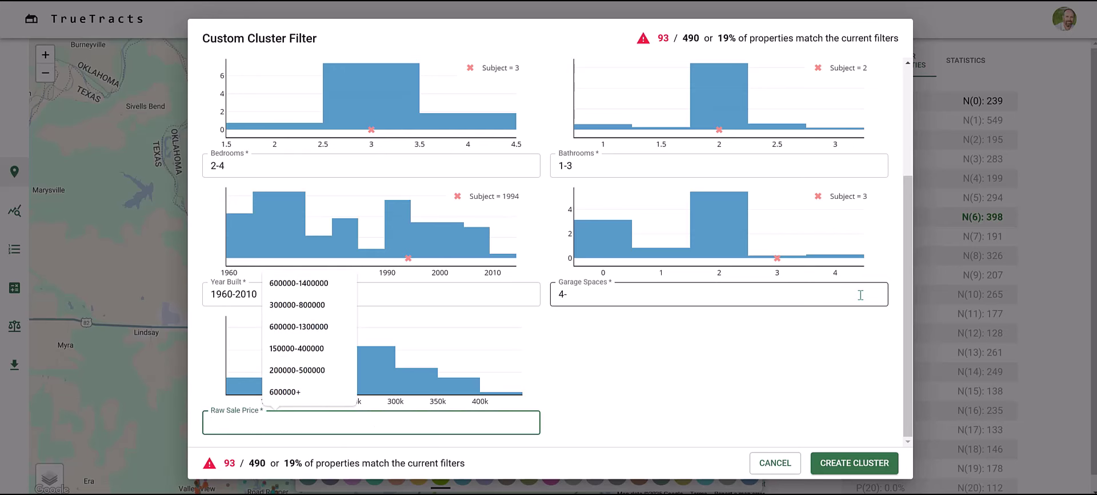
{"action": "type", "text": "200000-500000"}
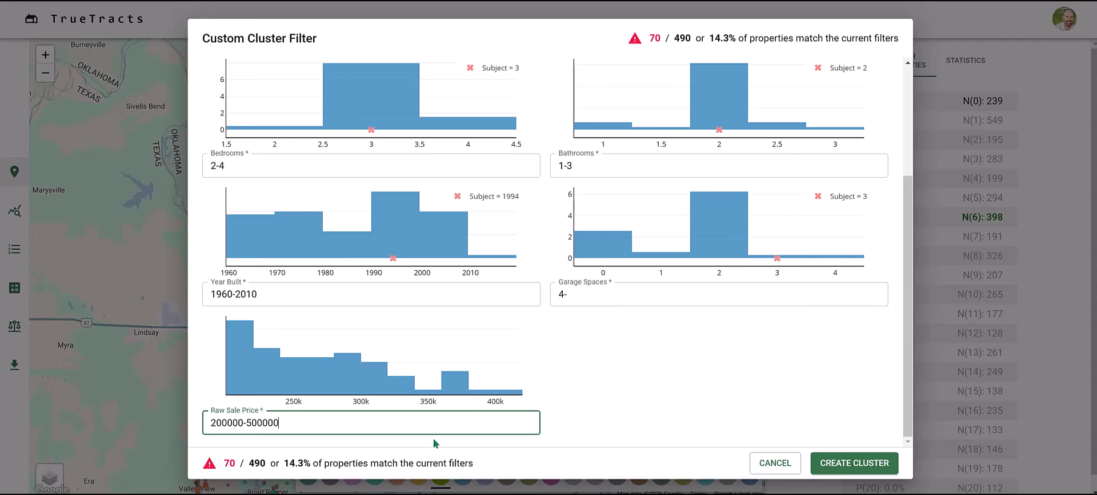
{"action": "left_click", "coordinate": [846, 462]}
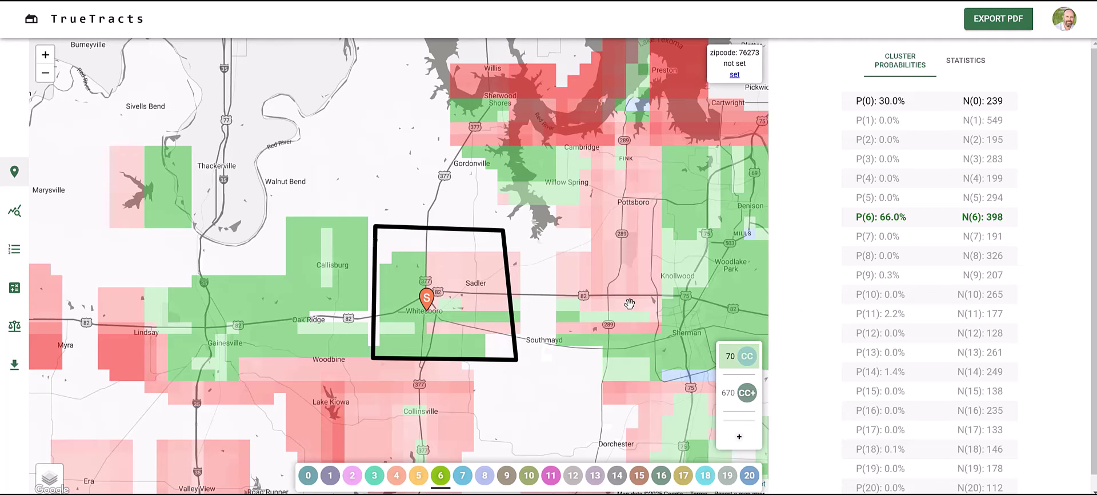
Step: Redraw the custom cluster as a four-sided polygon from just west of Gainesville to just east of Whitesboro, and update it with the same filters
{"action": "scroll", "coordinate": [461, 319], "scroll_direction": "up", "scroll_amount": 2}
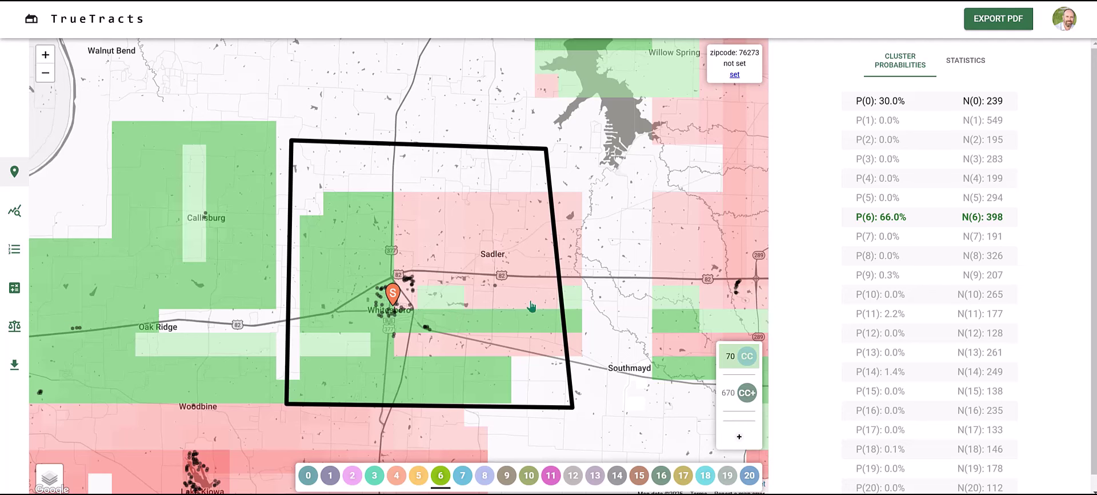
{"action": "scroll", "coordinate": [480, 285], "scroll_direction": "down", "scroll_amount": 1}
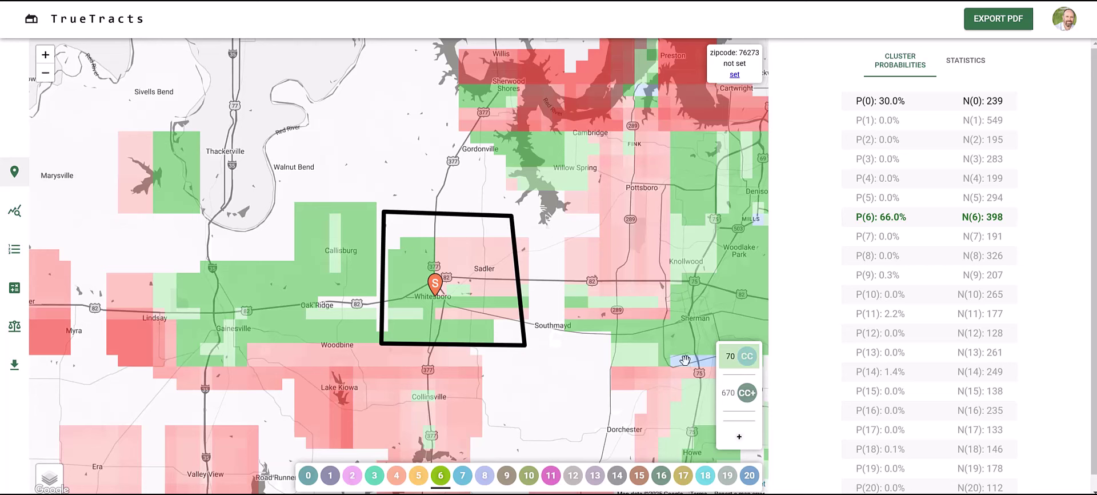
{"action": "mouse_move", "coordinate": [745, 364]}
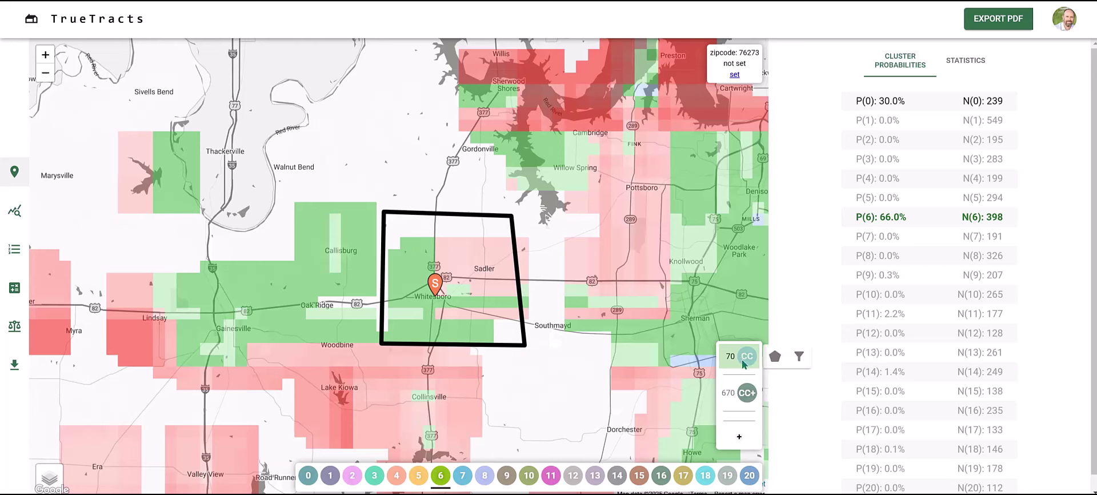
{"action": "left_click", "coordinate": [774, 358]}
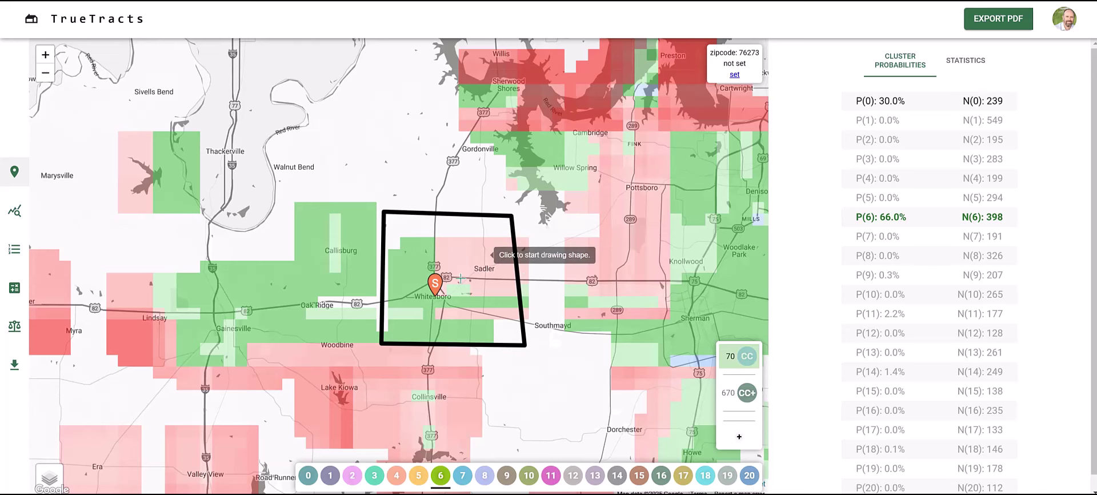
{"action": "scroll", "coordinate": [460, 279], "scroll_direction": "up", "scroll_amount": 1}
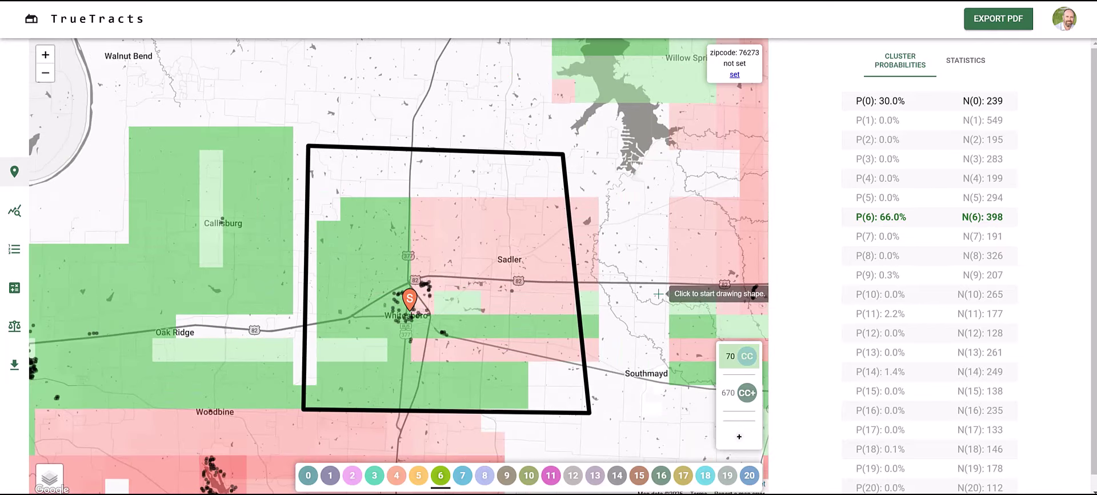
{"action": "left_click_drag", "start_coordinate": [547, 297], "coordinate": [623, 290]}
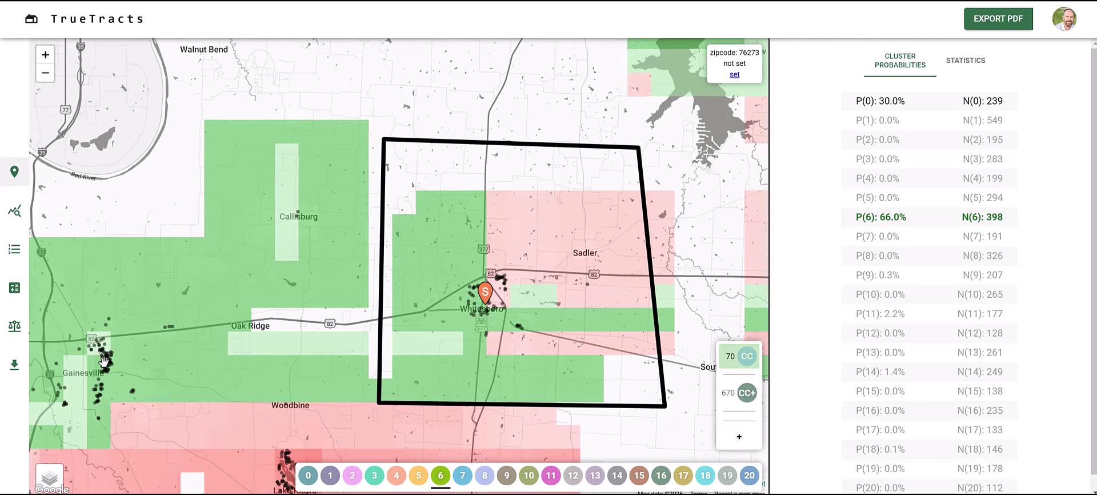
{"action": "left_click", "coordinate": [774, 357]}
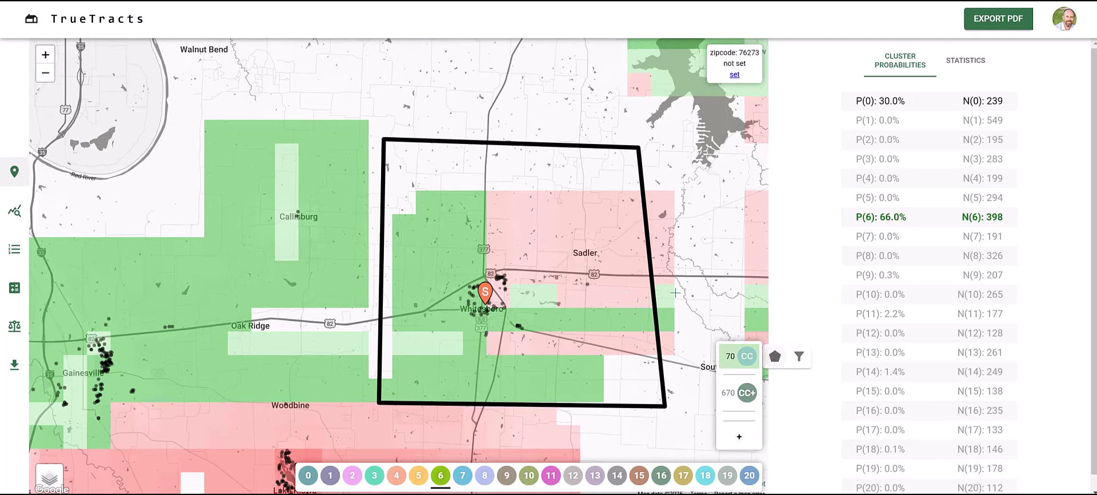
{"action": "left_click", "coordinate": [569, 146]}
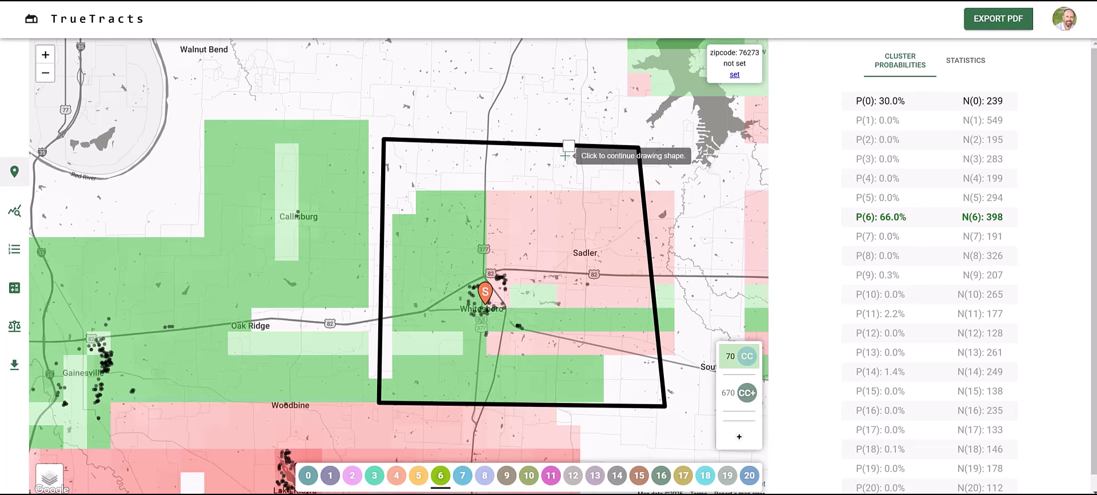
{"action": "left_click", "coordinate": [48, 133]}
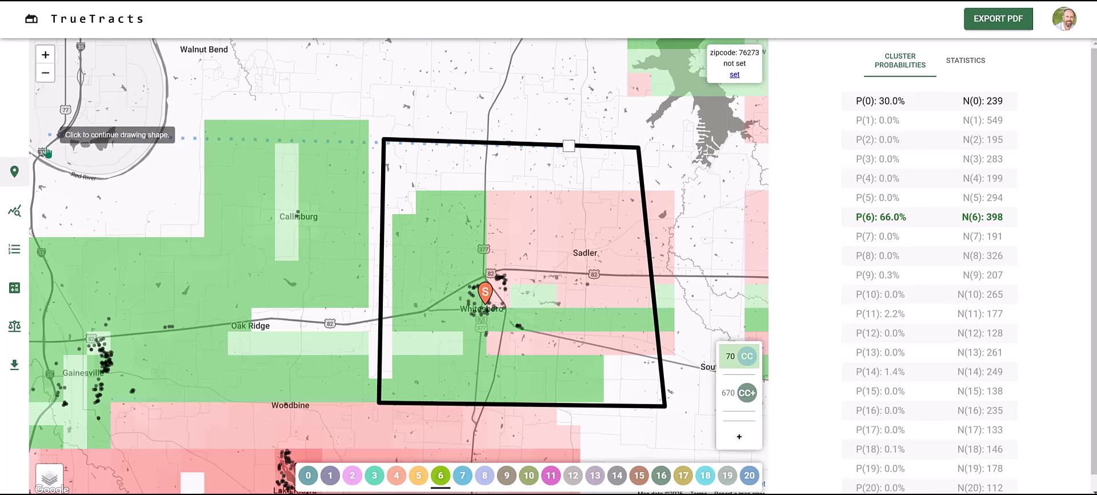
{"action": "left_click", "coordinate": [36, 404]}
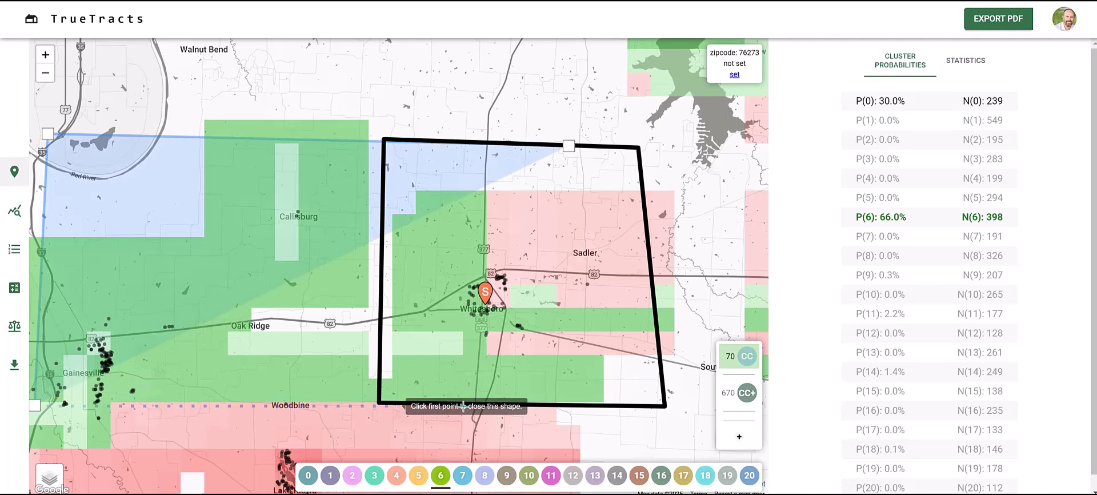
{"action": "left_click", "coordinate": [572, 404]}
{"action": "left_click", "coordinate": [568, 146]}
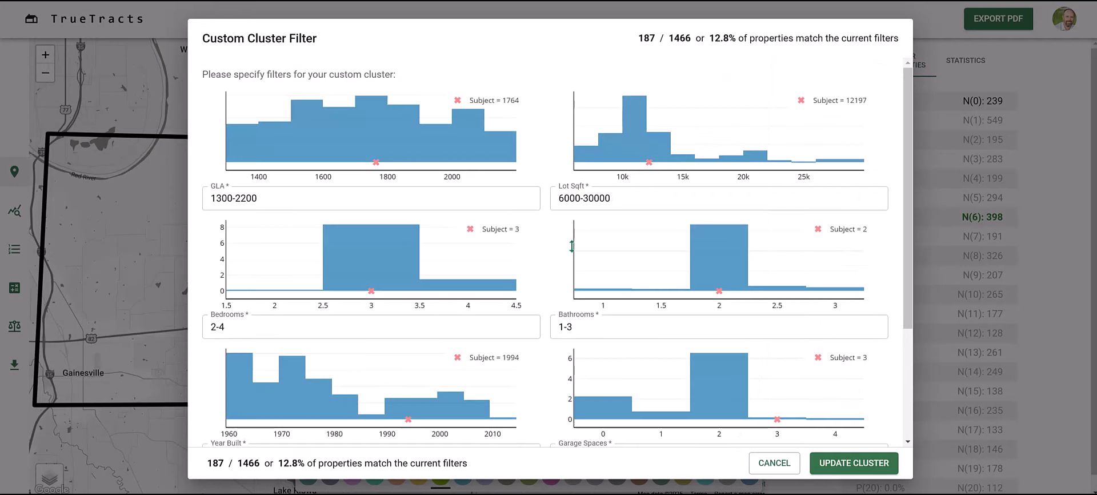
{"action": "double_click", "coordinate": [214, 463]}
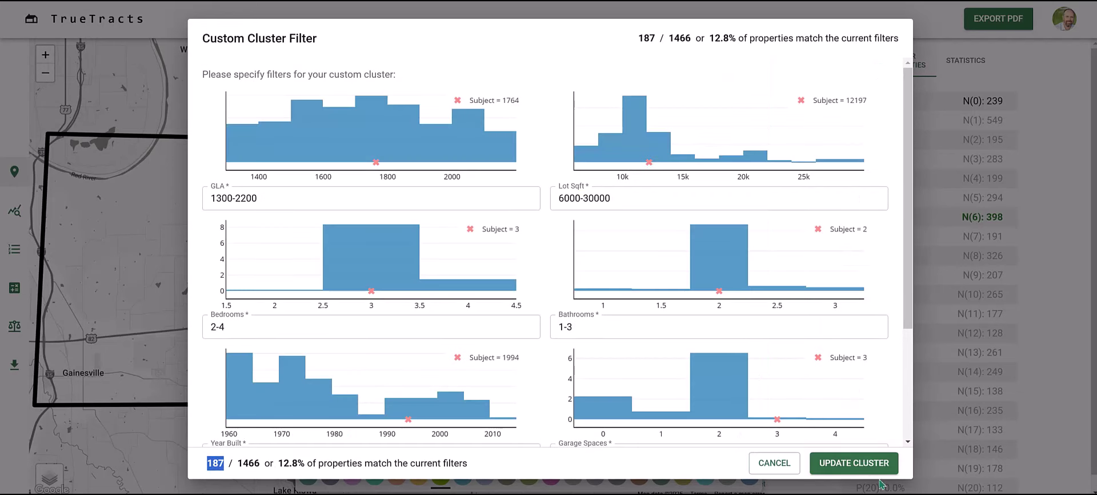
{"action": "left_click", "coordinate": [856, 463]}
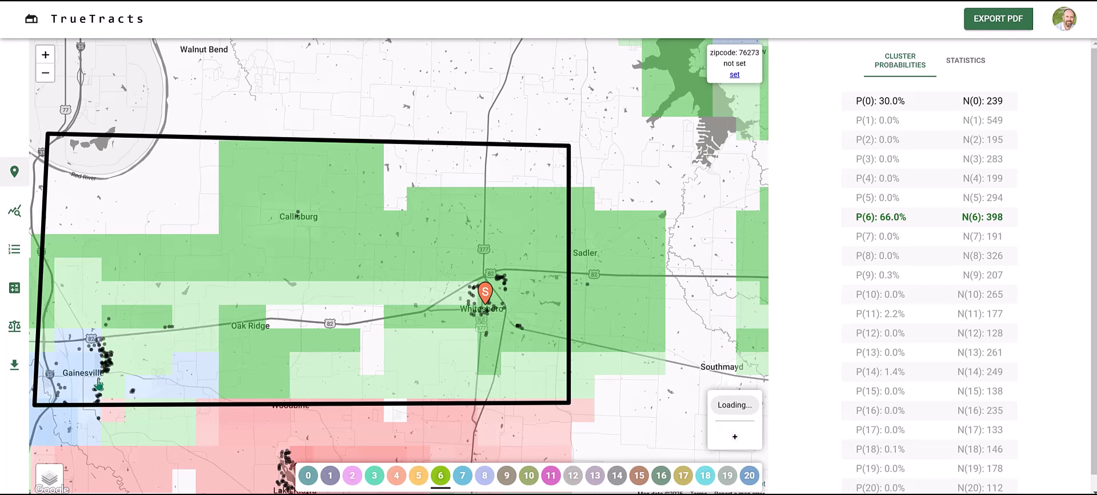
Step: Examine the updated custom cluster's sales and price shading around Gainesville and across to Whitesboro
{"action": "scroll", "coordinate": [97, 380], "scroll_direction": "up", "scroll_amount": 1}
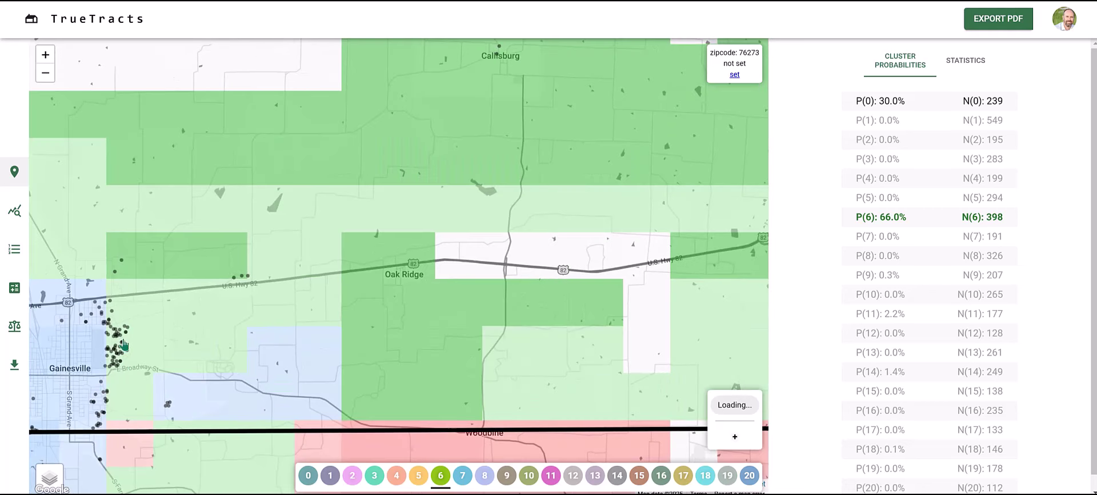
{"action": "scroll", "coordinate": [123, 343], "scroll_direction": "up", "scroll_amount": 1}
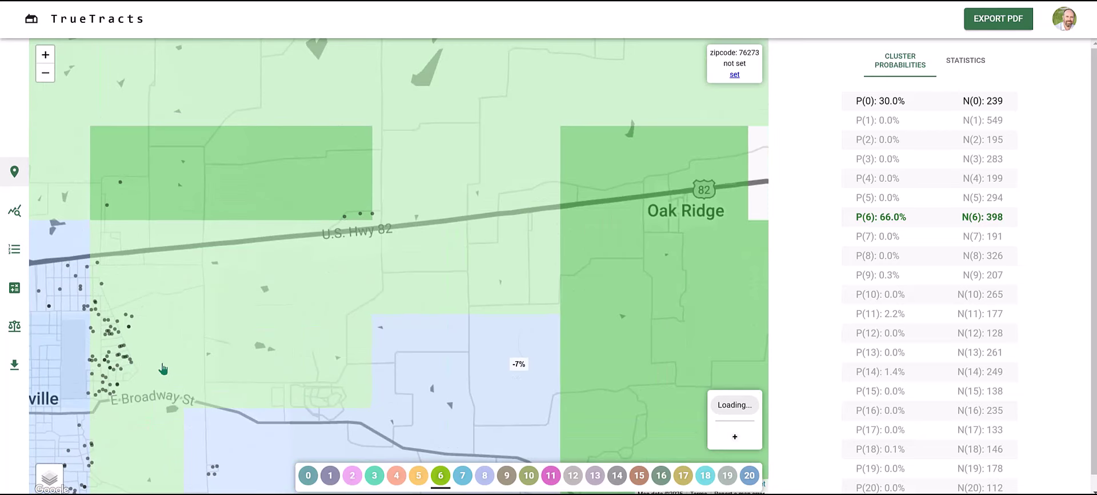
{"action": "left_click_drag", "start_coordinate": [216, 358], "coordinate": [295, 289]}
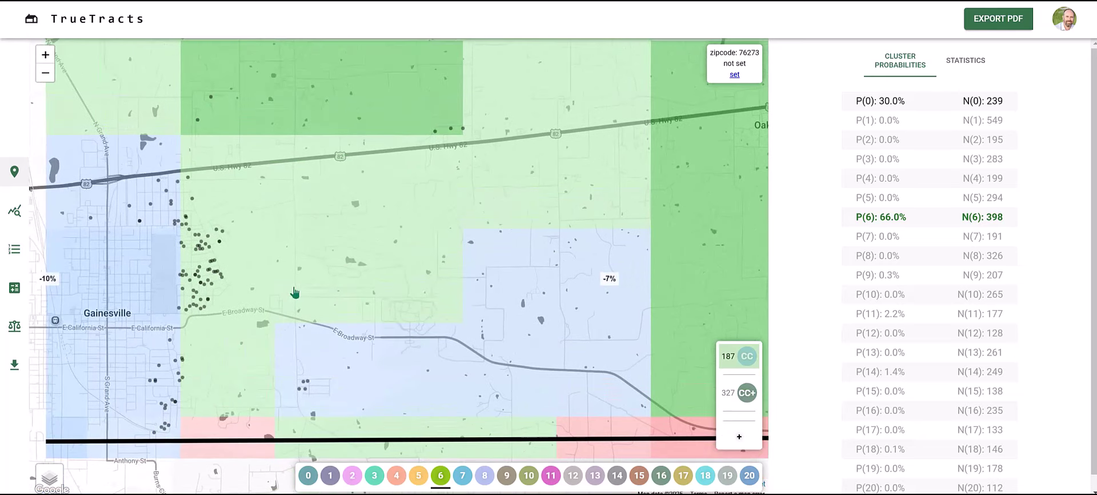
{"action": "scroll", "coordinate": [295, 293], "scroll_direction": "down", "scroll_amount": 1}
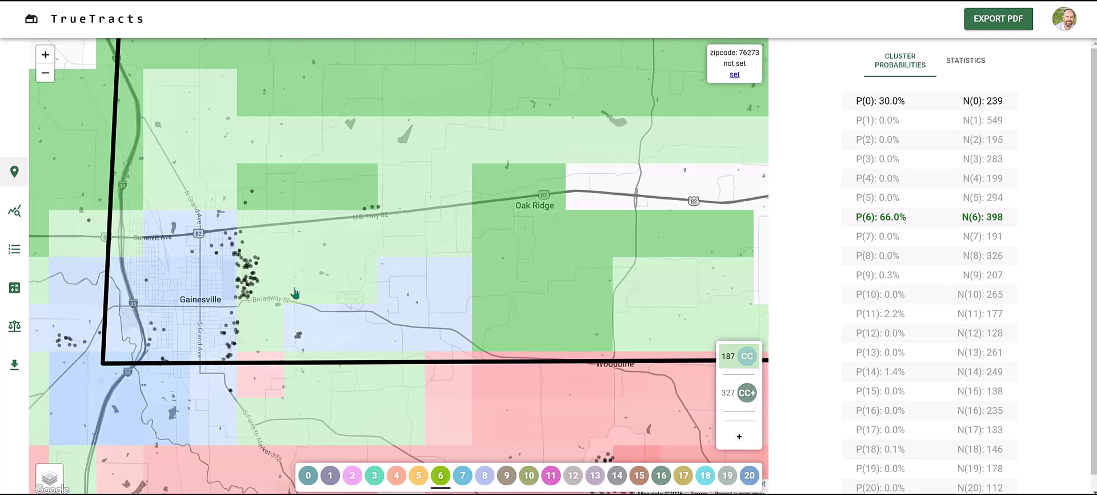
{"action": "scroll", "coordinate": [486, 314], "scroll_direction": "down", "scroll_amount": 1}
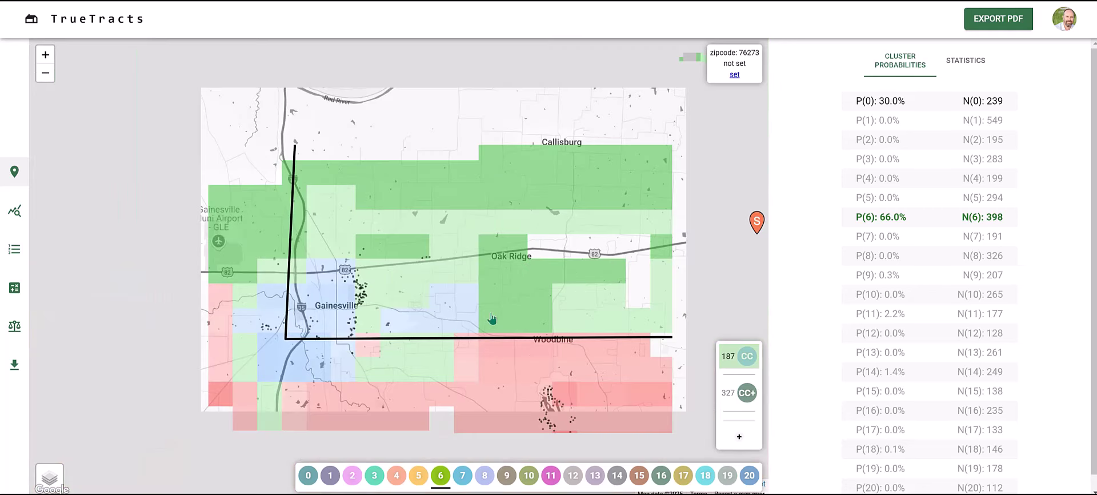
{"action": "left_click_drag", "start_coordinate": [534, 309], "coordinate": [343, 346]}
{"action": "scroll", "coordinate": [343, 346], "scroll_direction": "down", "scroll_amount": 1}
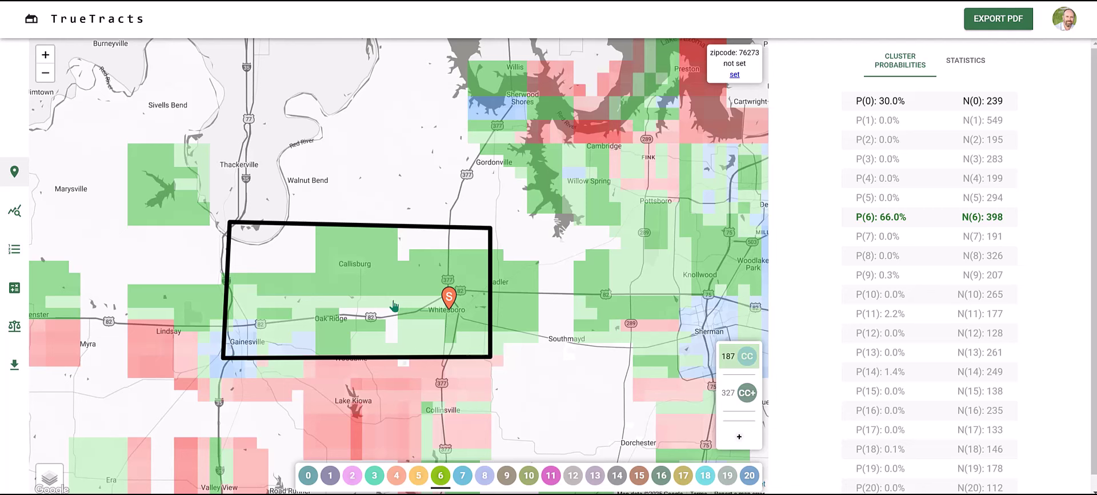
Step: Show the CC+ sales on the map and examine their spread across the region down to Dallas
{"action": "mouse_move", "coordinate": [728, 357]}
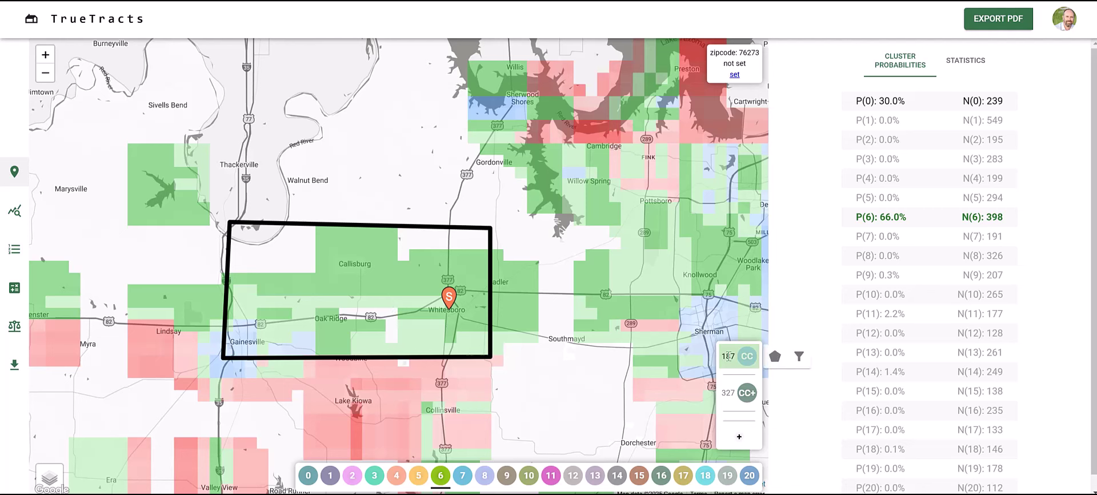
{"action": "left_click", "coordinate": [746, 393]}
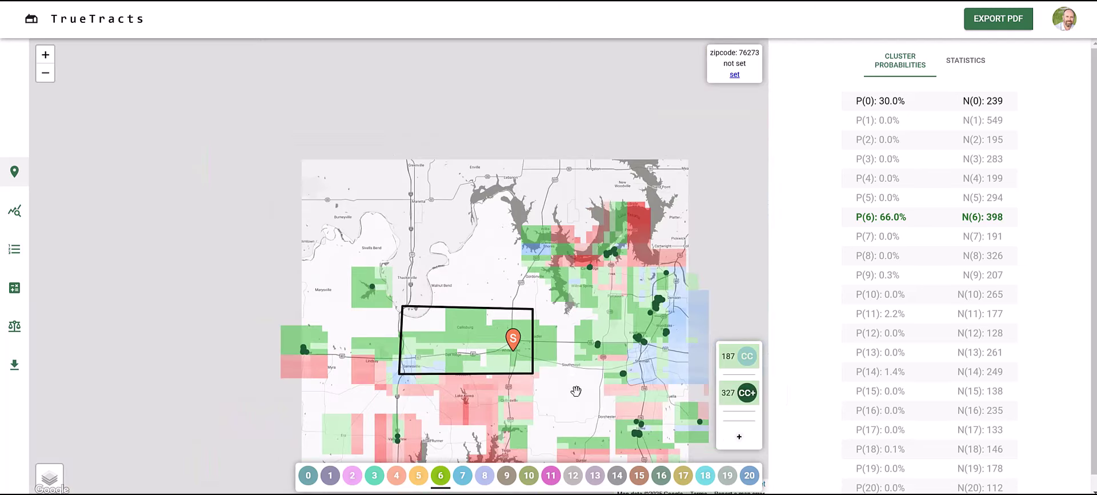
{"action": "scroll", "coordinate": [574, 391], "scroll_direction": "down", "scroll_amount": 1}
{"action": "left_click_drag", "start_coordinate": [577, 395], "coordinate": [558, 311]}
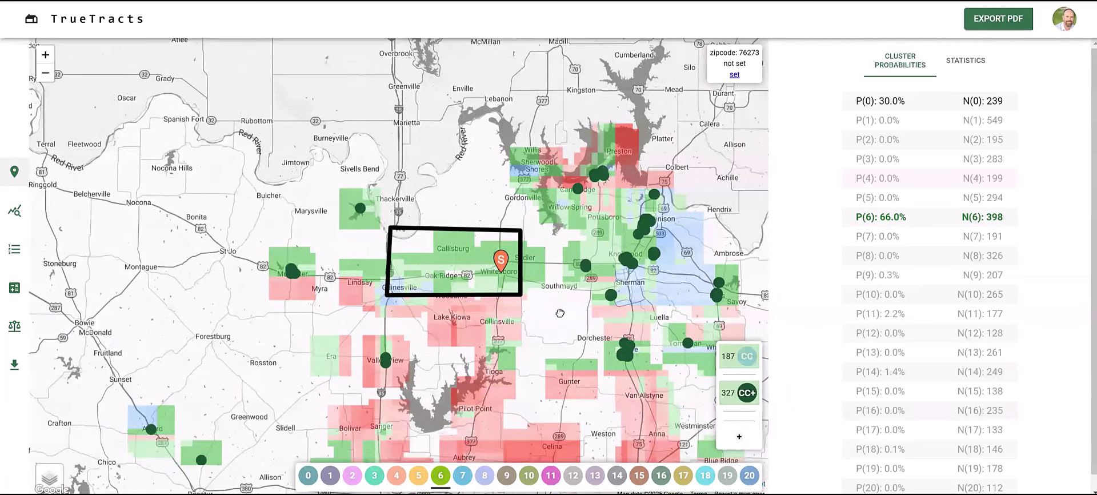
{"action": "scroll", "coordinate": [560, 312], "scroll_direction": "down", "scroll_amount": 1}
{"action": "left_click_drag", "start_coordinate": [556, 356], "coordinate": [537, 299]}
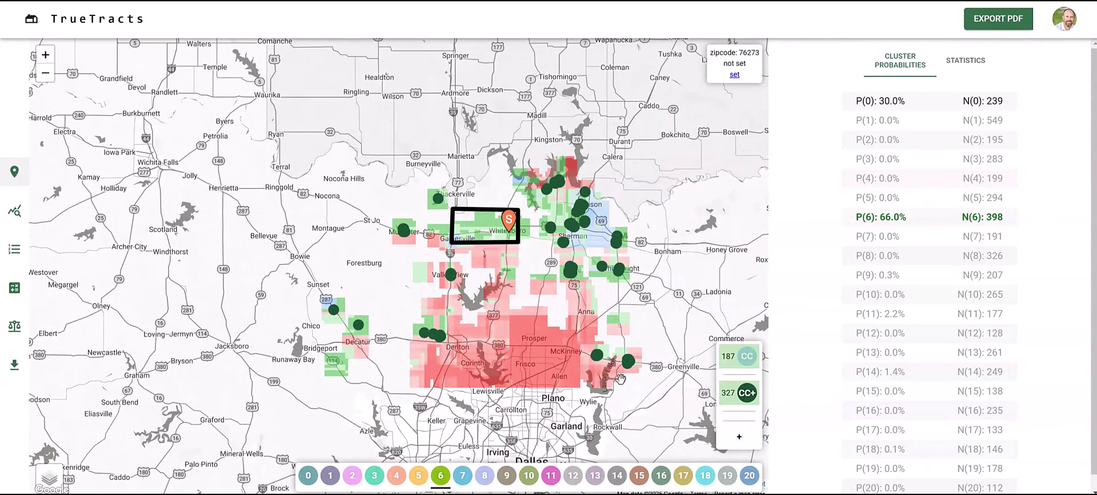
Step: Redraw the CC+ area as a four-sided polygon from Terral and Sunset in the west to east of Durant and near Bonham
{"action": "mouse_move", "coordinate": [747, 395]}
{"action": "left_click", "coordinate": [774, 394]}
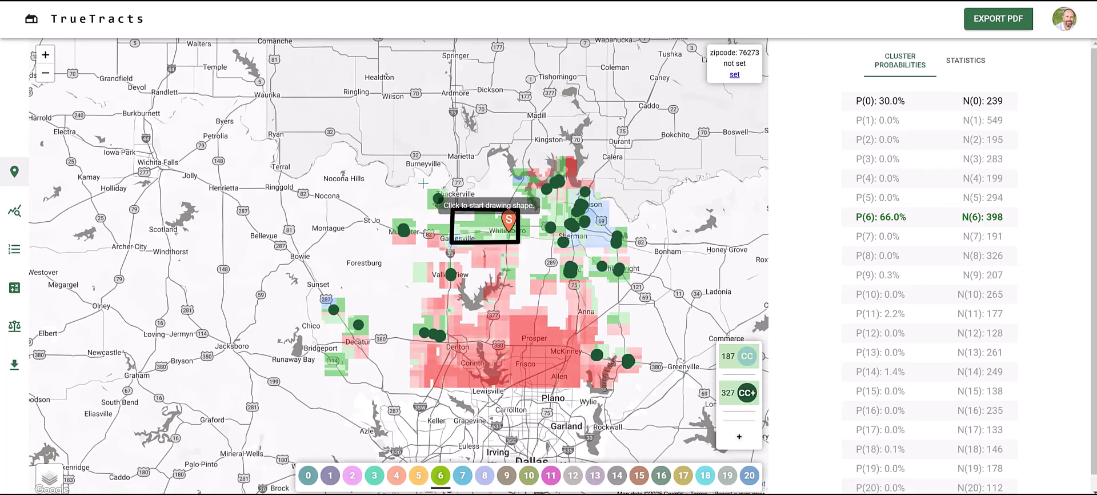
{"action": "left_click", "coordinate": [283, 155]}
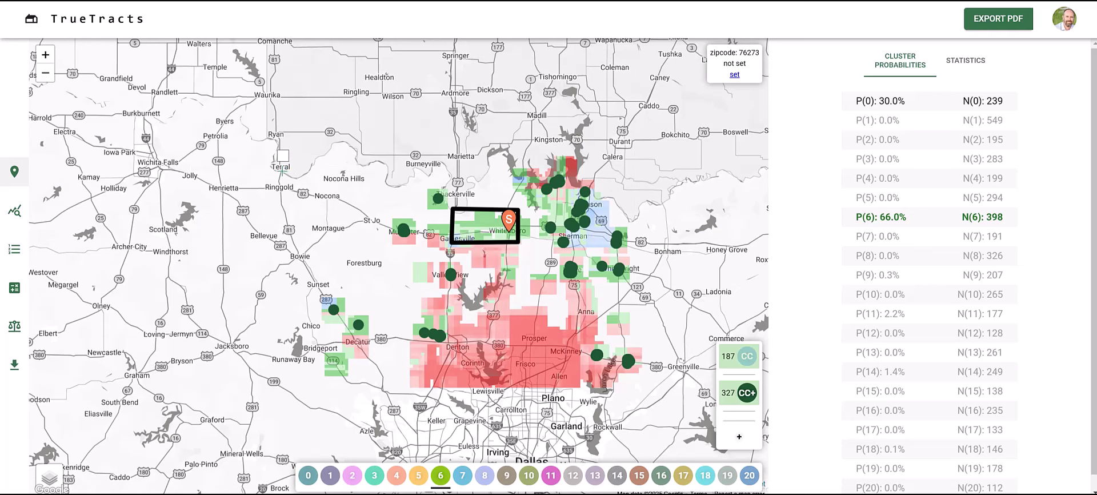
{"action": "left_click", "coordinate": [297, 289]}
{"action": "left_click", "coordinate": [662, 294]}
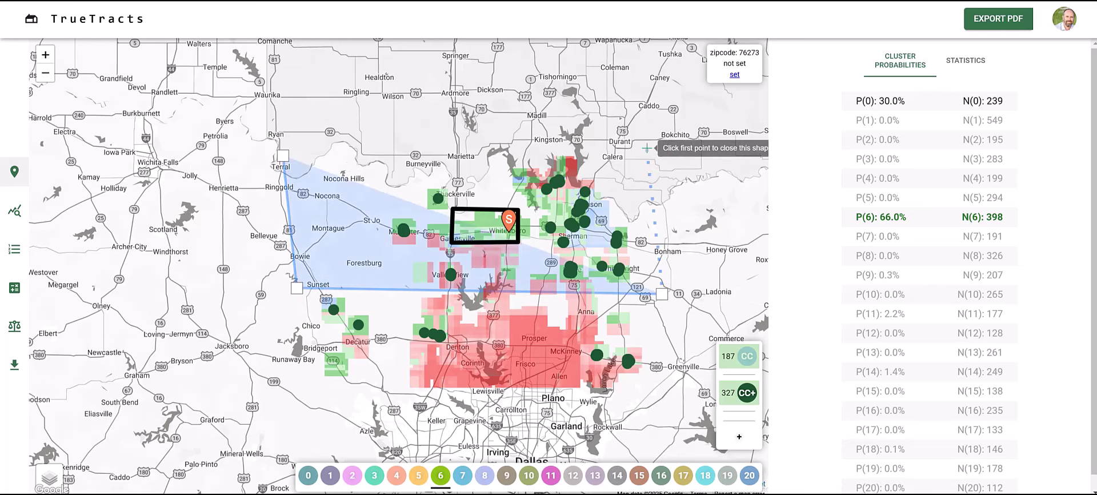
{"action": "left_click", "coordinate": [646, 148]}
{"action": "left_click", "coordinate": [282, 155]}
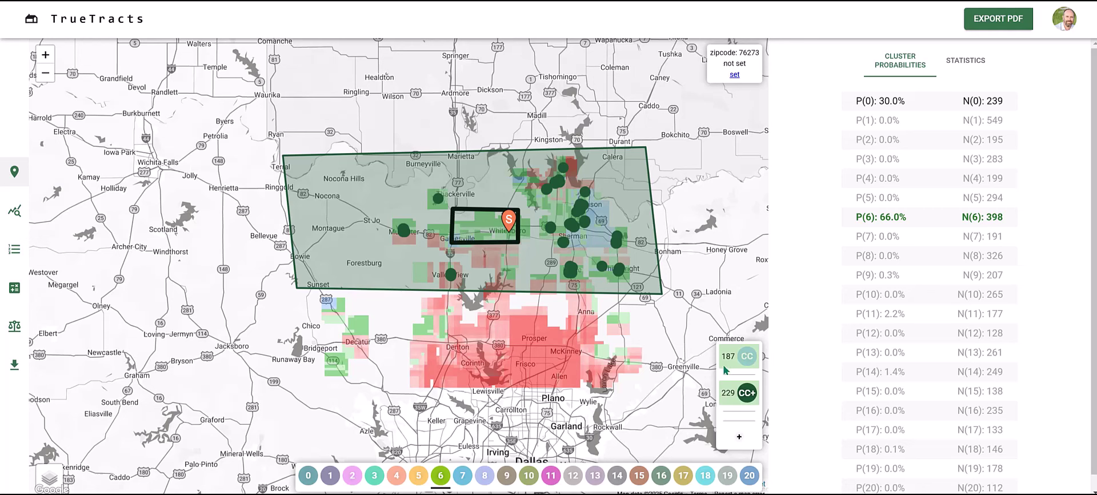
{"action": "mouse_move", "coordinate": [723, 392]}
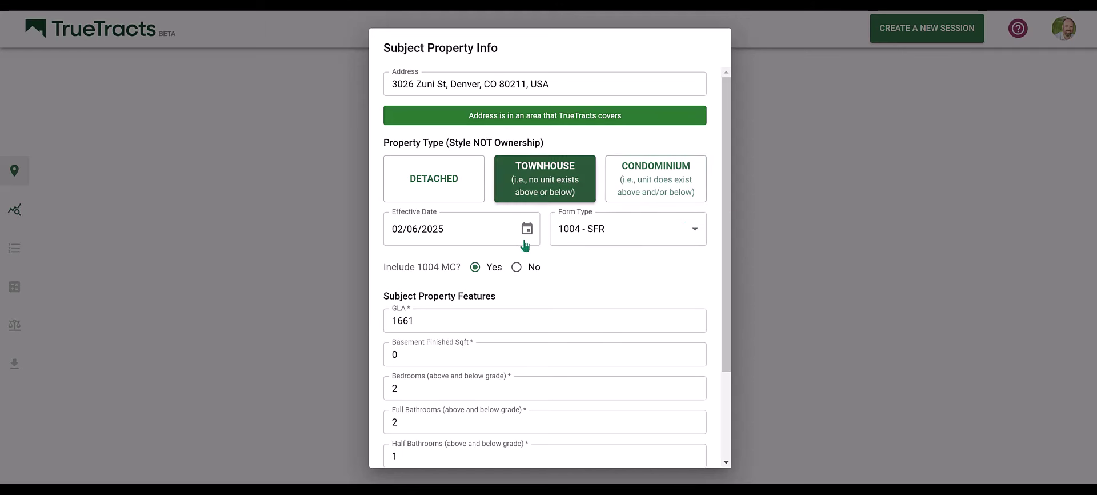
Step: Save and classify the Denver townhouse subject with its existing property features, and highlight cluster 16 on the map
{"action": "scroll", "coordinate": [563, 284], "scroll_direction": "down", "scroll_amount": 2}
{"action": "key", "text": "Tab"}
{"action": "key", "text": "Tab"}
{"action": "key", "text": "Tab"}
{"action": "key", "text": "Tab"}
{"action": "key", "text": "Tab"}
{"action": "key", "text": "Tab"}
{"action": "key", "text": "Tab"}
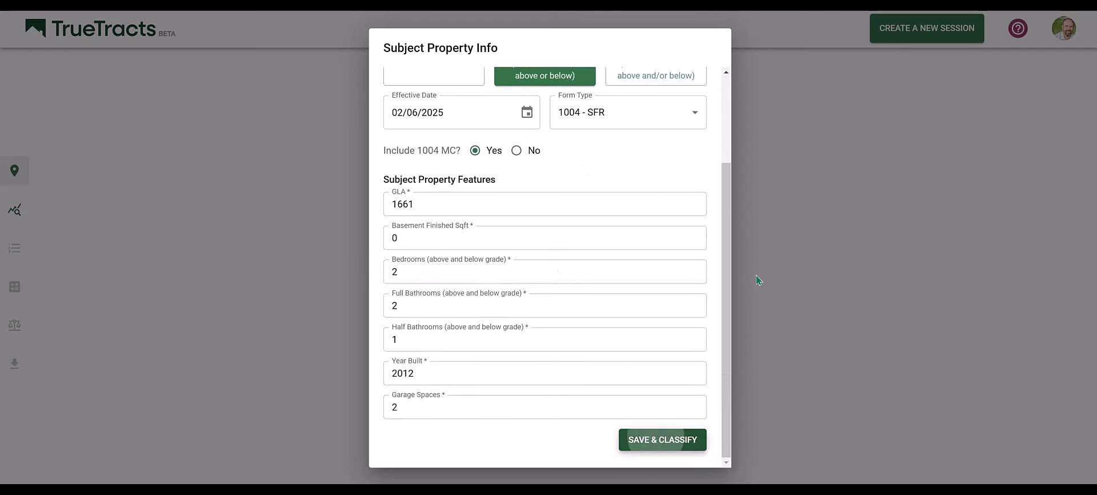
{"action": "key", "text": "Return"}
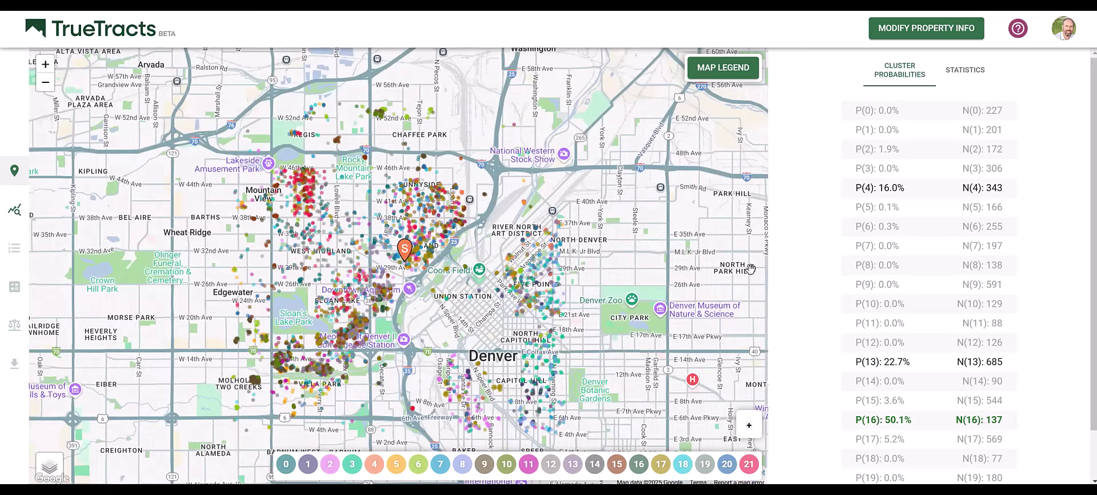
{"action": "left_click", "coordinate": [638, 465]}
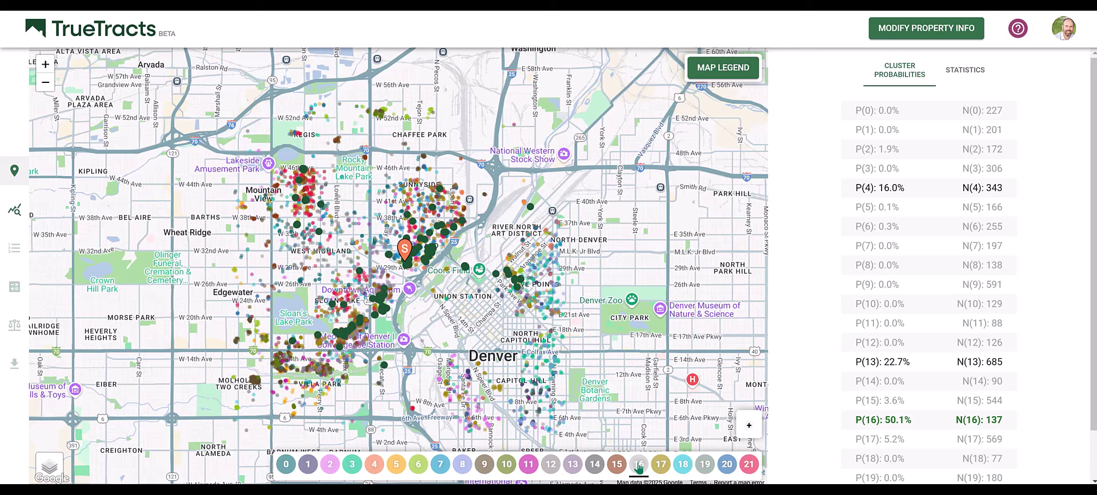
Step: Draw a new neighborhood polygon around the subject, enclosing Sunnyside, Highland and Jefferson Park between the northern interstate and the southern highway
{"action": "left_click", "coordinate": [748, 424]}
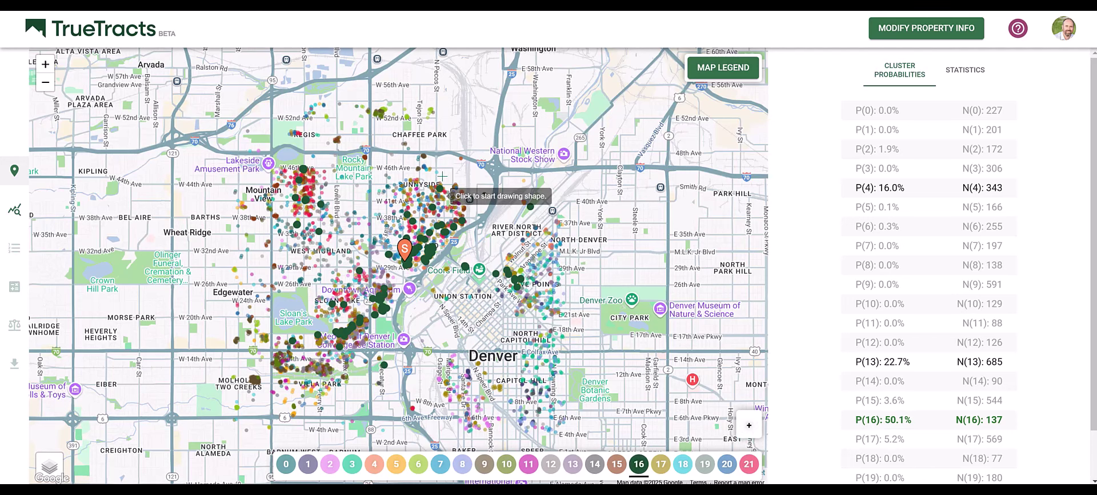
{"action": "left_click", "coordinate": [494, 171]}
{"action": "left_click", "coordinate": [370, 147]}
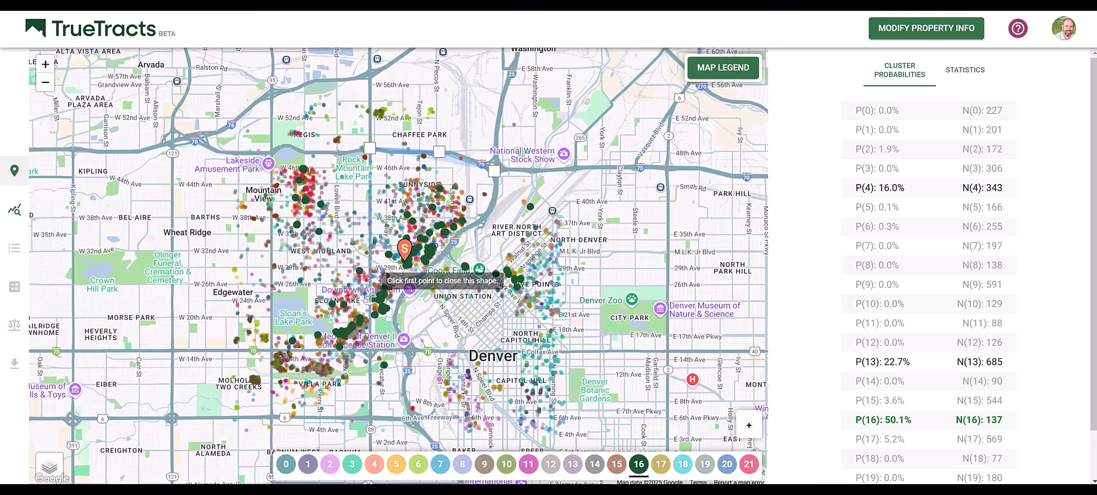
{"action": "left_click", "coordinate": [371, 323]}
{"action": "left_click", "coordinate": [392, 322]}
{"action": "left_click", "coordinate": [413, 279]}
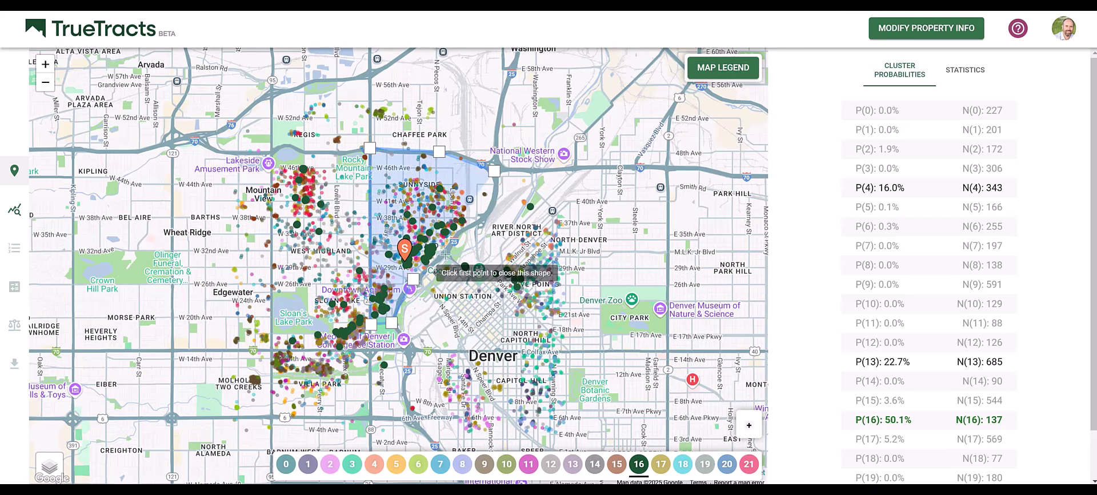
{"action": "left_click", "coordinate": [451, 244]}
{"action": "left_click", "coordinate": [469, 226]}
{"action": "left_click", "coordinate": [495, 206]}
{"action": "left_click", "coordinate": [496, 173]}
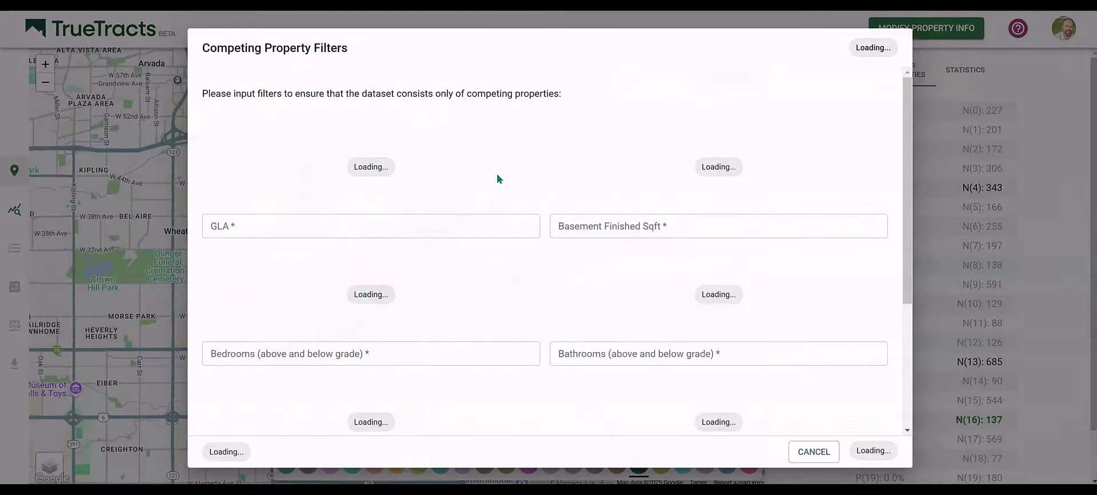
Step: Filter competing properties to GLA 1200-2000, basement finished sqft 0 and bedrooms 2-3
{"action": "left_click", "coordinate": [408, 225]}
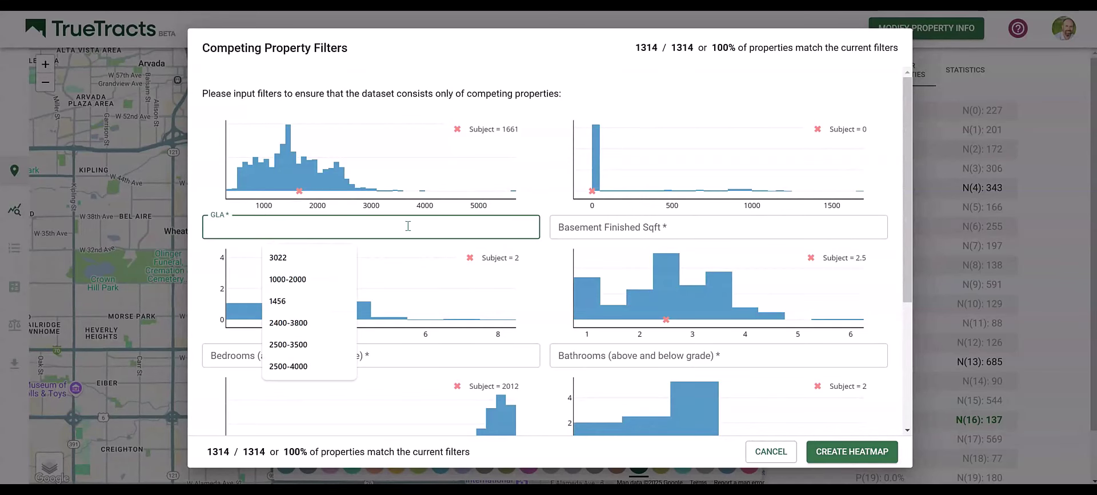
{"action": "type", "text": "1000"}
{"action": "key", "text": "BackSpace"}
{"action": "key", "text": "BackSpace"}
{"action": "key", "text": "BackSpace"}
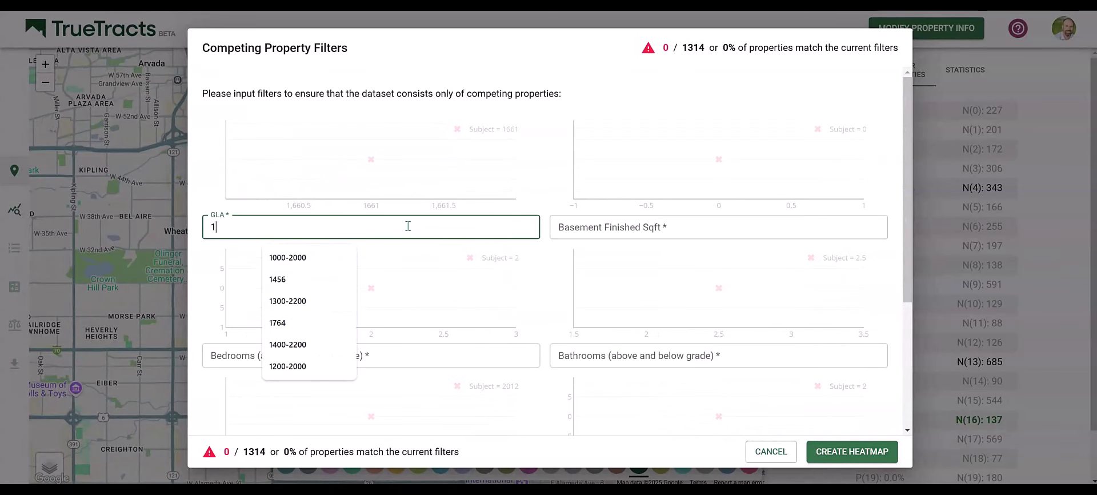
{"action": "type", "text": "200-20000"}
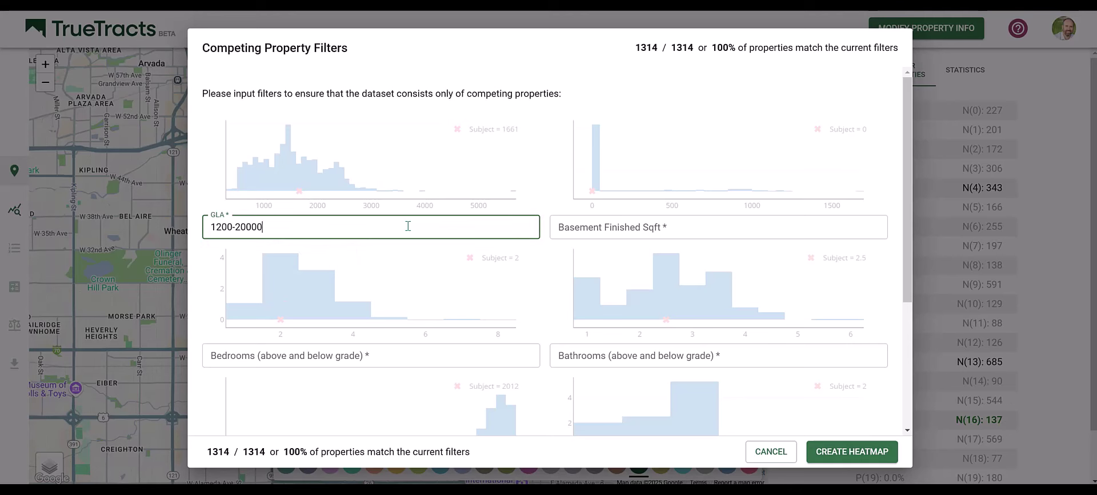
{"action": "key", "text": "Tab"}
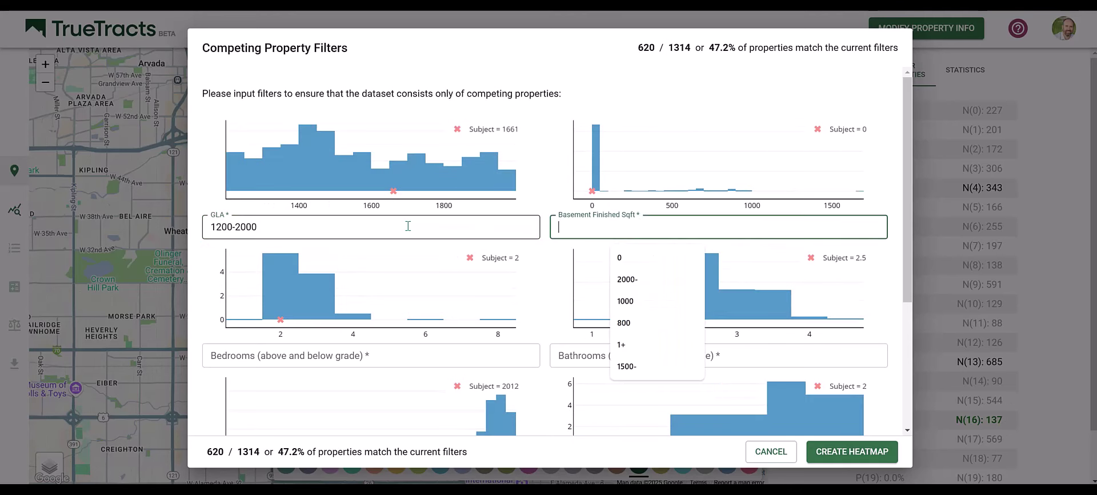
{"action": "type", "text": "0"}
{"action": "key", "text": "Tab"}
{"action": "type", "text": "2-3"}
{"action": "key", "text": "Tab"}
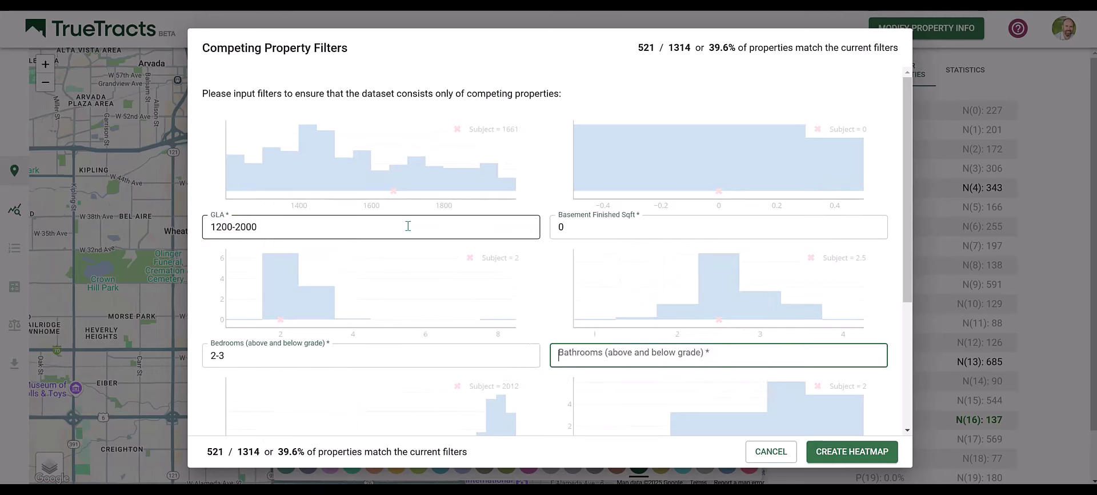
Step: Filter competing properties to bathrooms 2-3, year built 2000+ and garage spaces 2-3
{"action": "type", "text": "2."}
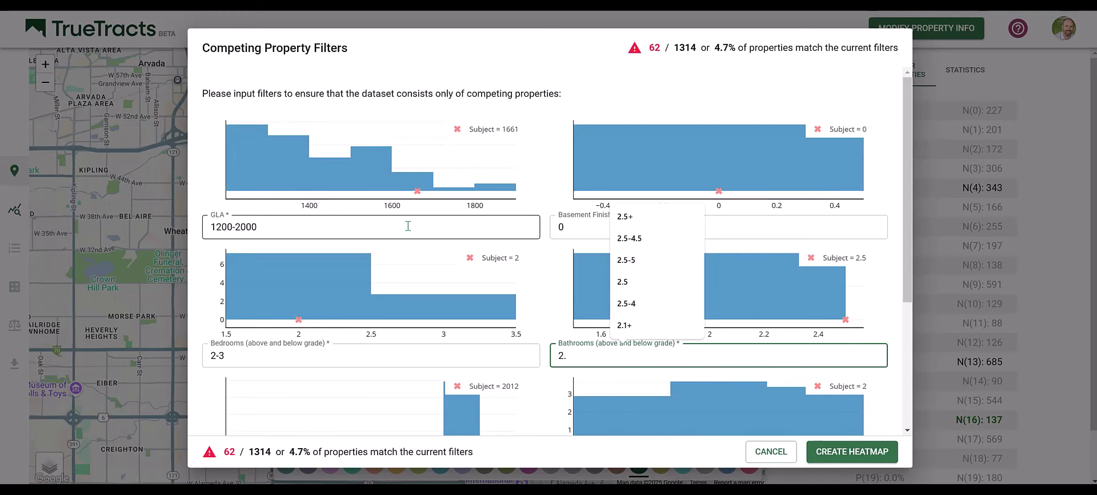
{"action": "key", "text": "BackSpace"}
{"action": "type", "text": "-"}
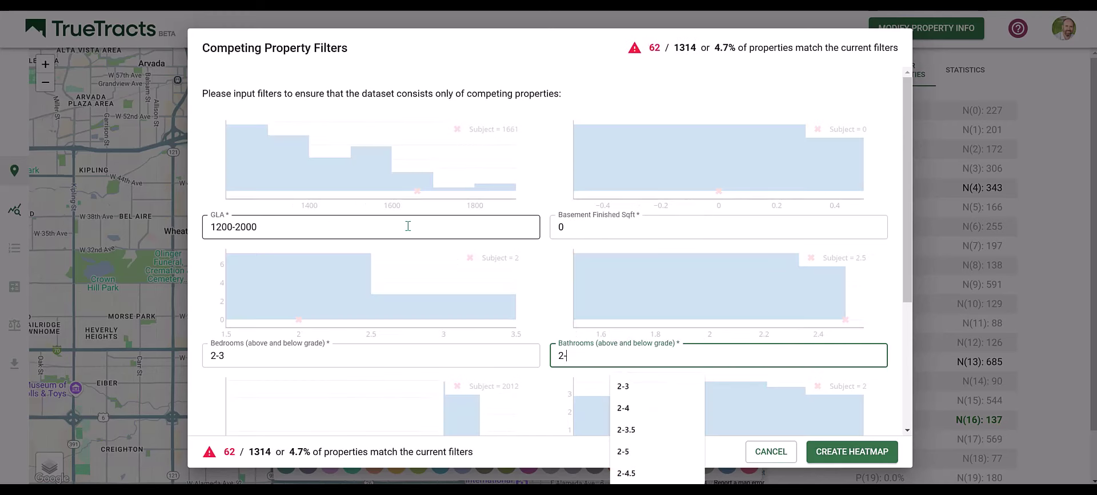
{"action": "type", "text": "3"}
{"action": "key", "text": "Tab"}
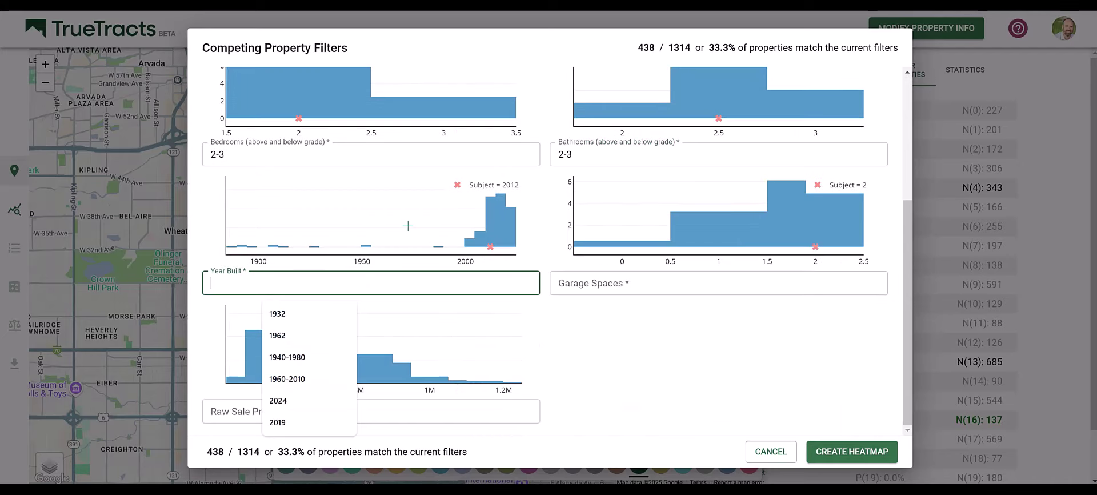
{"action": "type", "text": "2000+"}
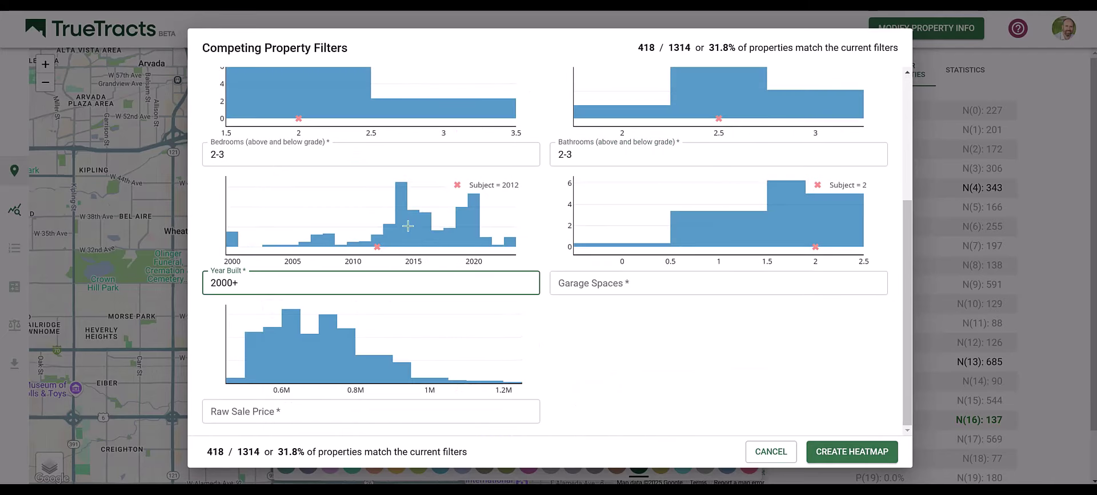
{"action": "key", "text": "Tab"}
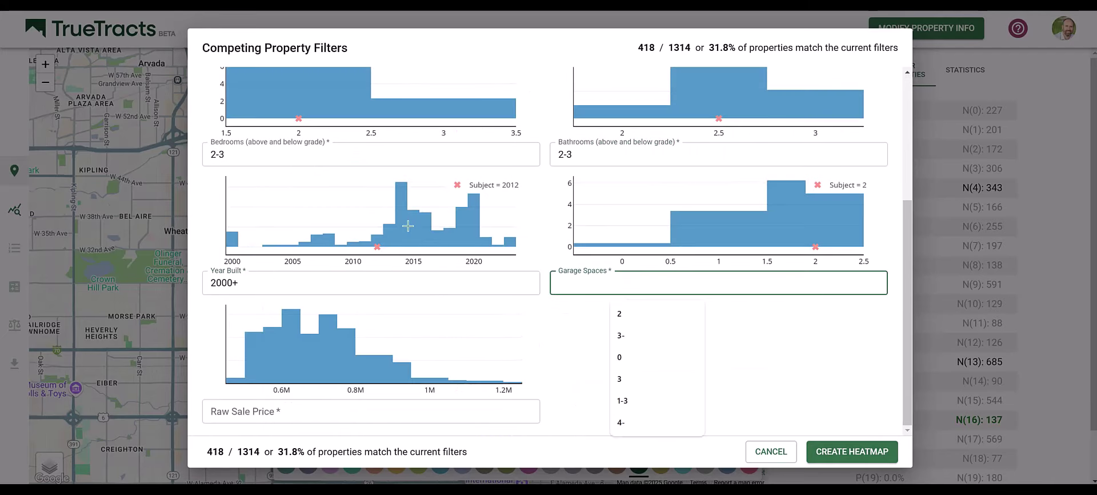
{"action": "type", "text": "2-3"}
{"action": "key", "text": "Tab"}
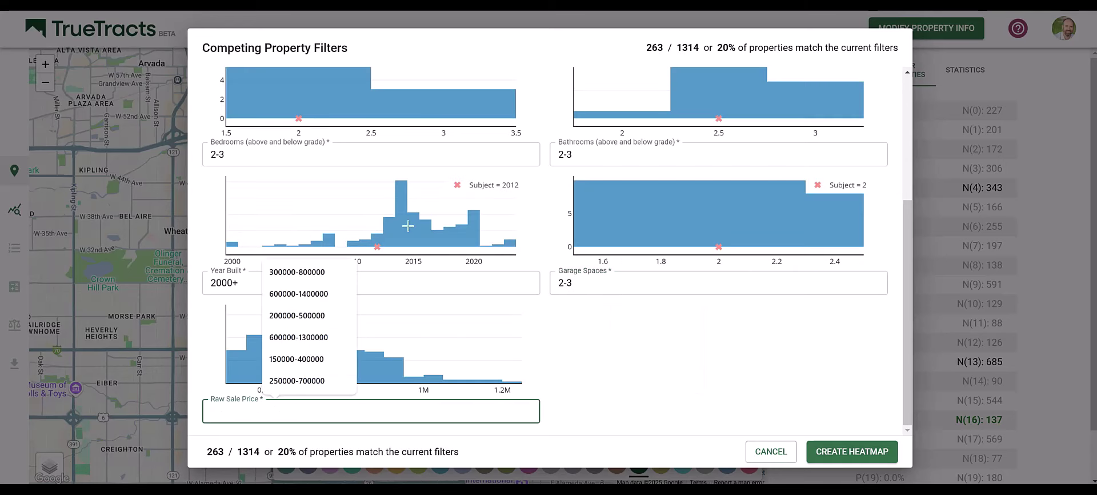
{"action": "left_click", "coordinate": [636, 396]}
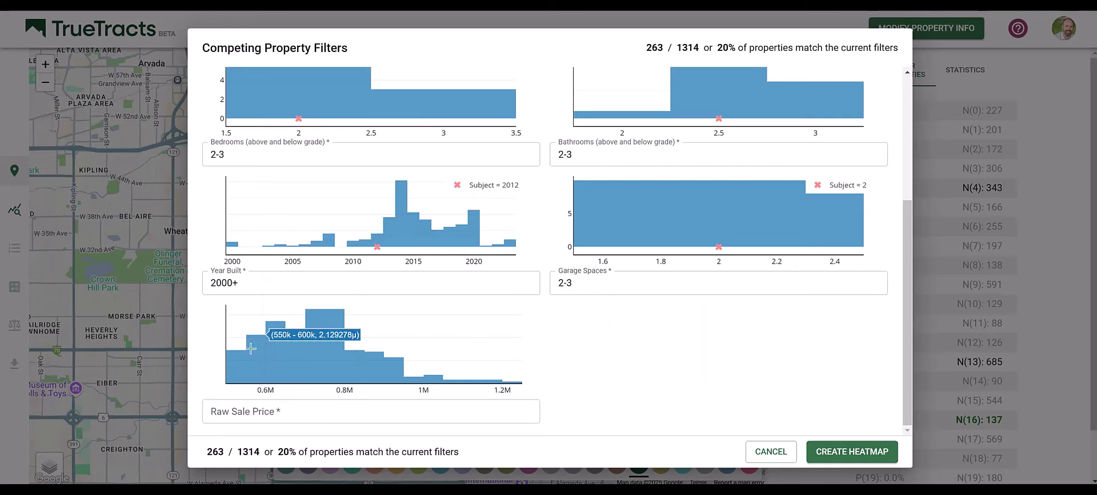
{"action": "left_click", "coordinate": [239, 412]}
{"action": "type", "text": "500"}
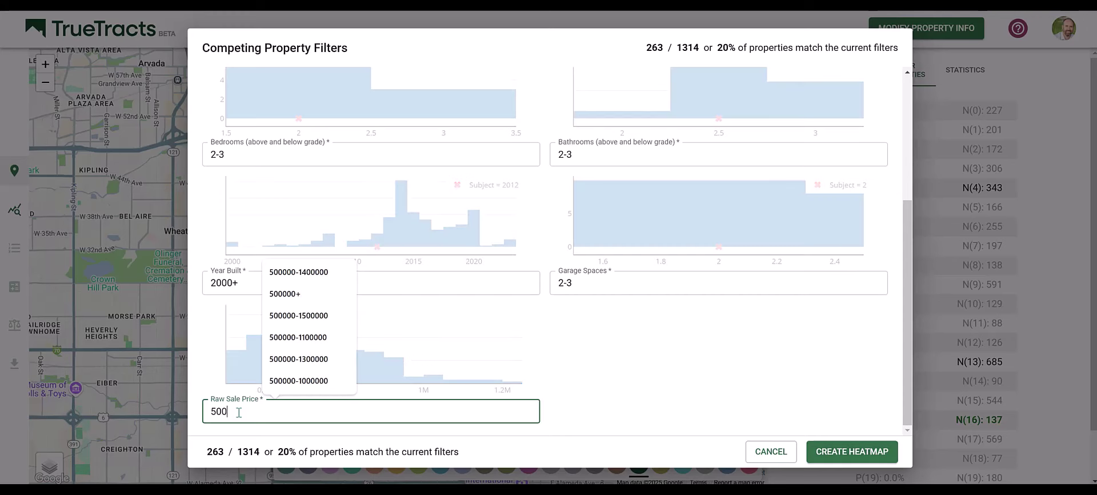
{"action": "type", "text": "000-"}
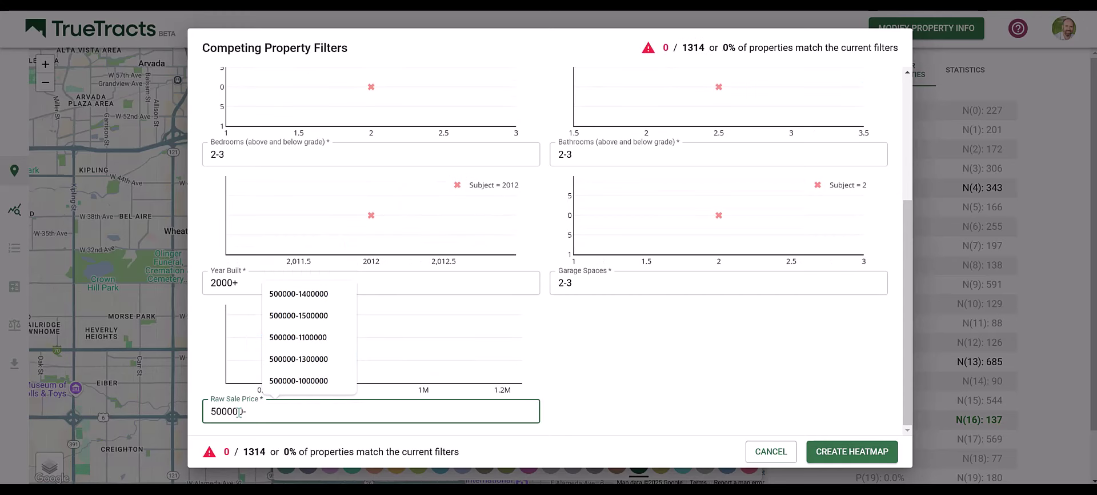
{"action": "type", "text": "100000"}
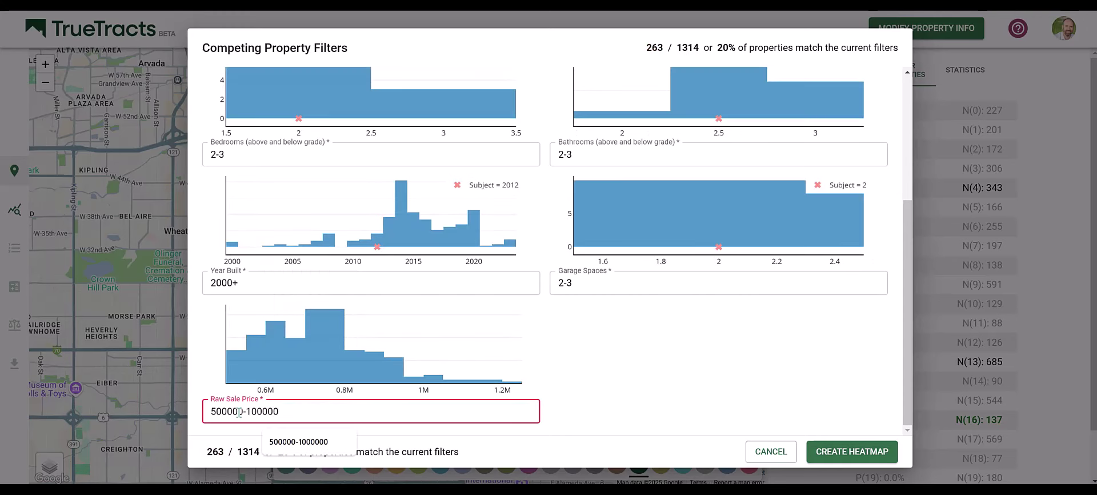
{"action": "type", "text": "0"}
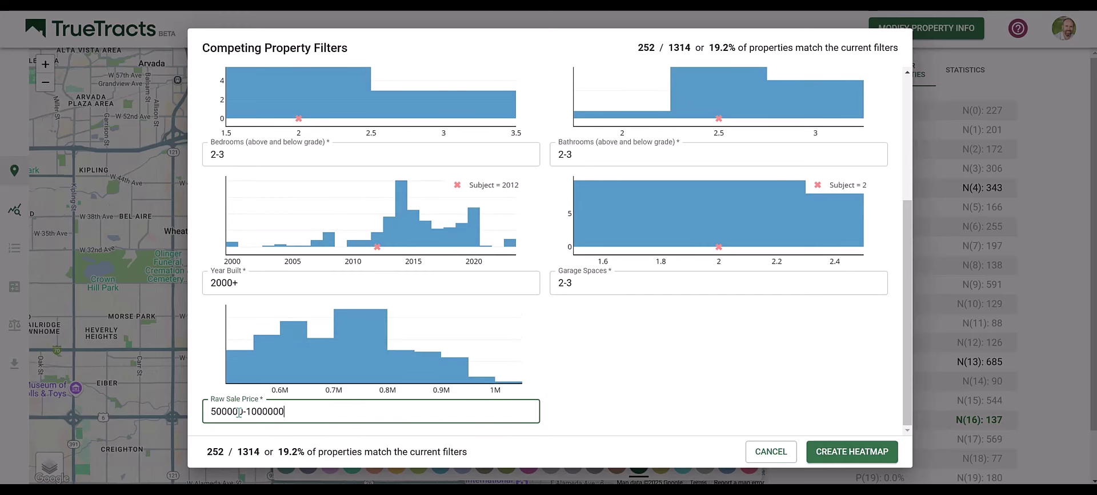
{"action": "triple_click", "coordinate": [238, 412]}
{"action": "key", "text": "ctrl+c"}
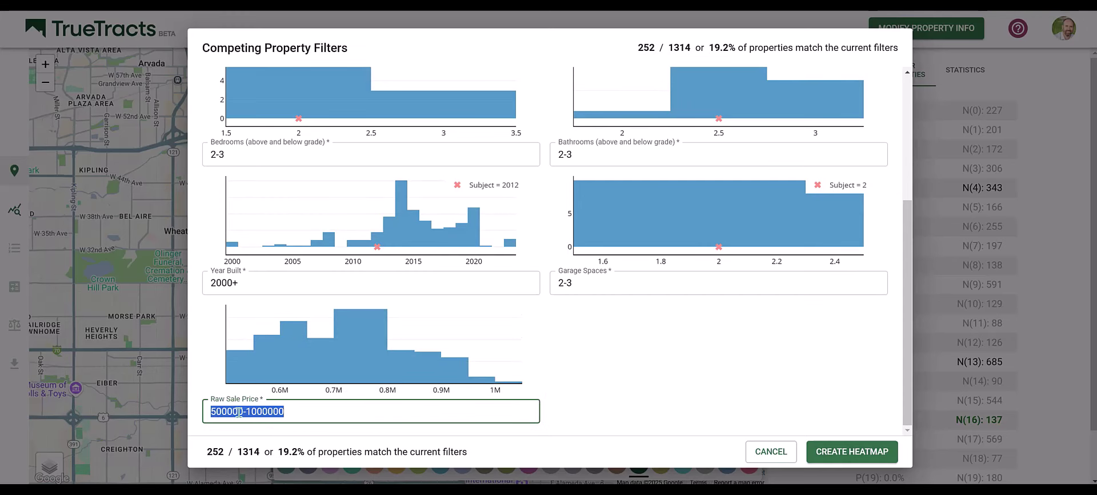
{"action": "key", "text": "BackSpace"}
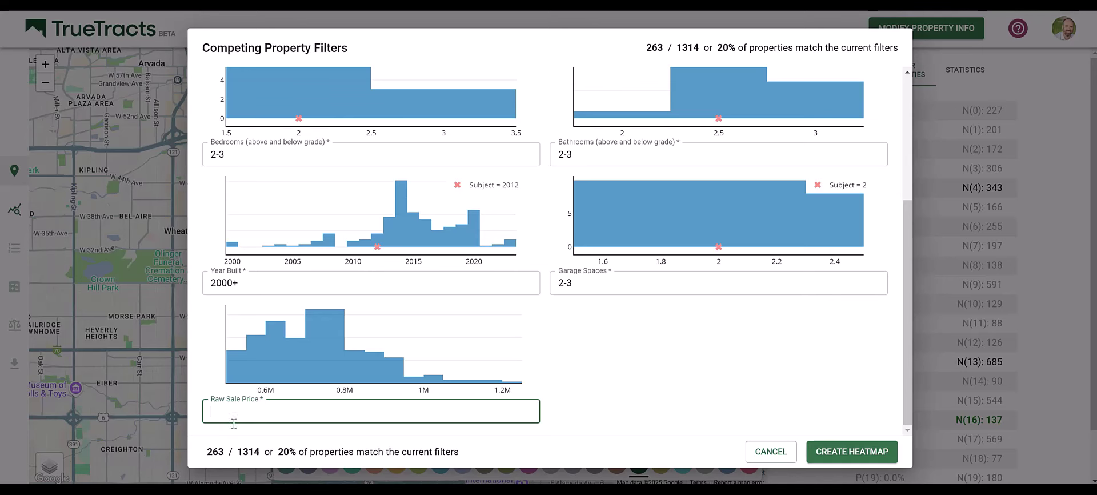
{"action": "left_click", "coordinate": [233, 416]}
{"action": "key", "text": "ctrl+v"}
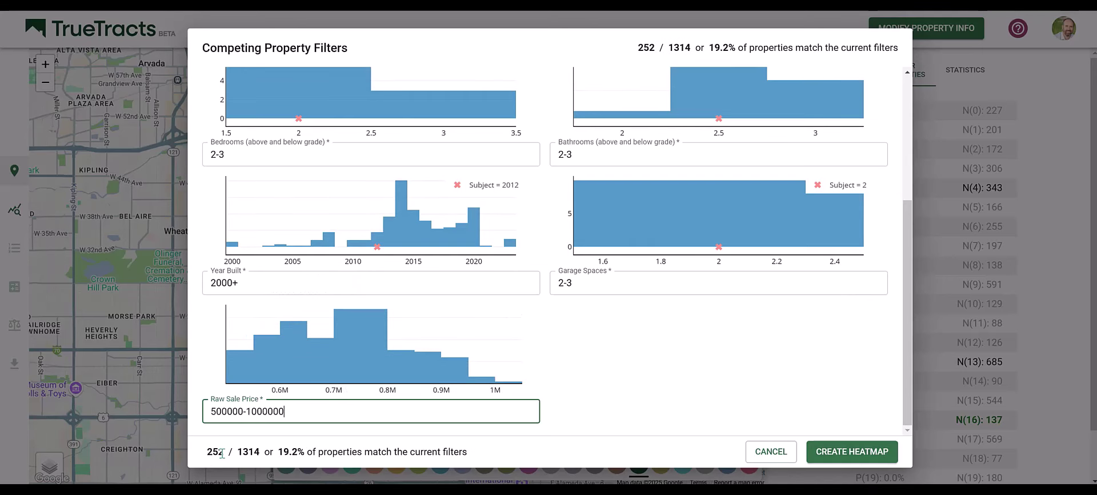
{"action": "left_click", "coordinate": [874, 454]}
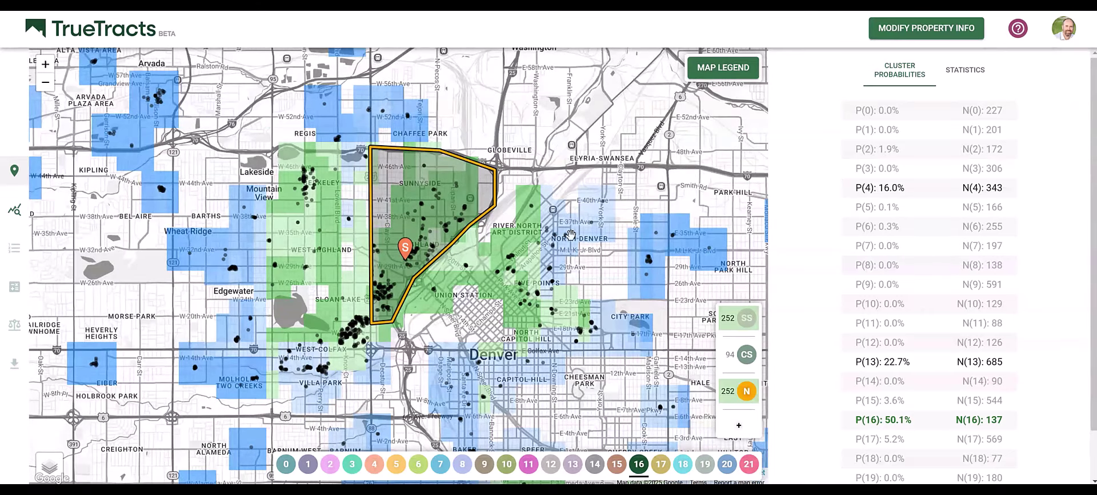
Step: Examine the heatmap shading and sales inside the drawn neighborhood and across the surrounding Denver area
{"action": "scroll", "coordinate": [419, 239], "scroll_direction": "up", "scroll_amount": 2}
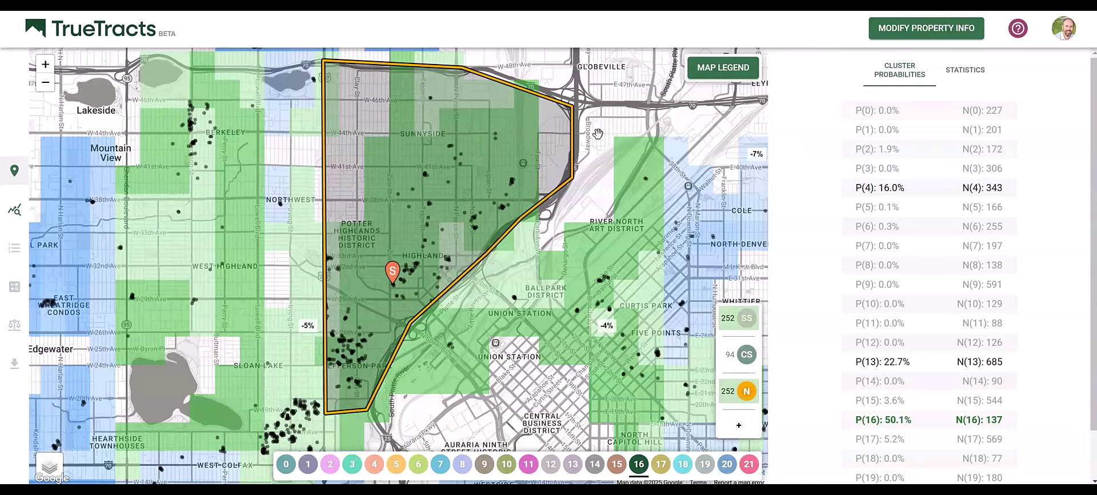
{"action": "scroll", "coordinate": [545, 244], "scroll_direction": "down", "scroll_amount": 2}
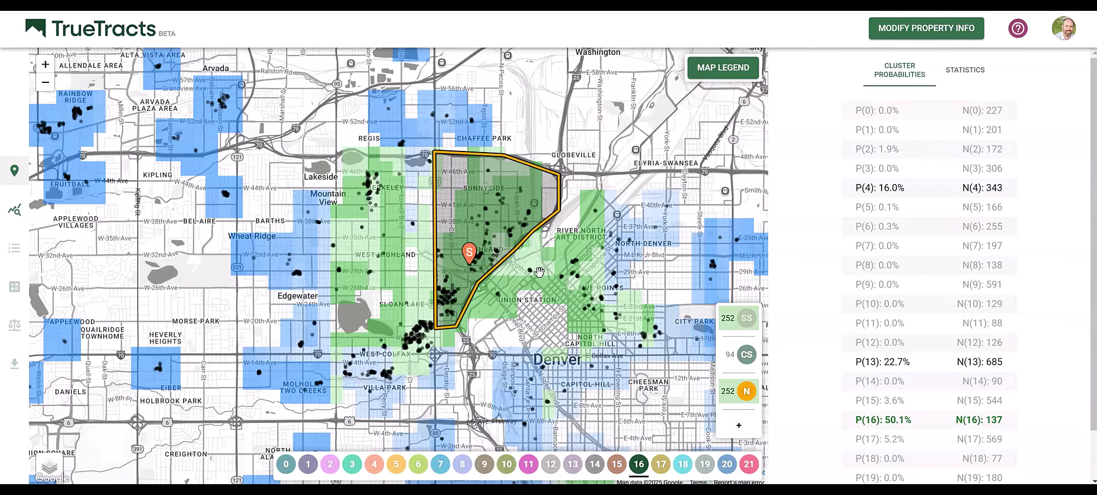
{"action": "mouse_move", "coordinate": [744, 320]}
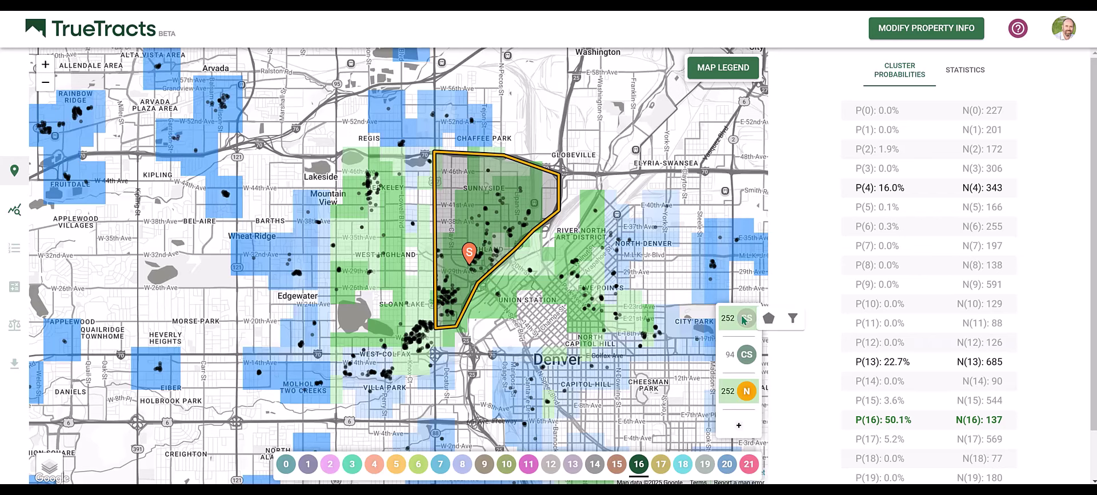
Step: Show the CS sales on the map and examine their spread across the wider Denver area
{"action": "left_click", "coordinate": [746, 354]}
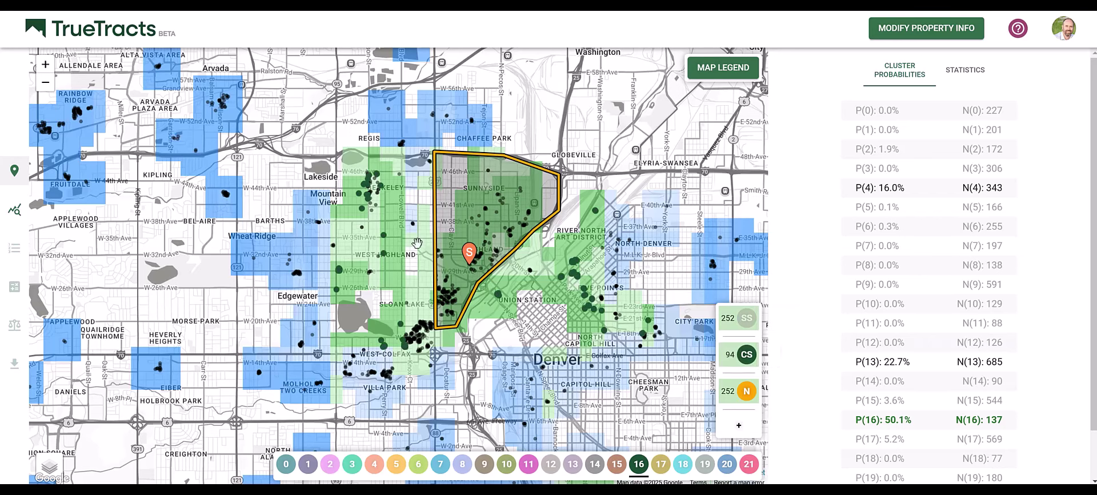
{"action": "scroll", "coordinate": [493, 313], "scroll_direction": "down", "scroll_amount": 5}
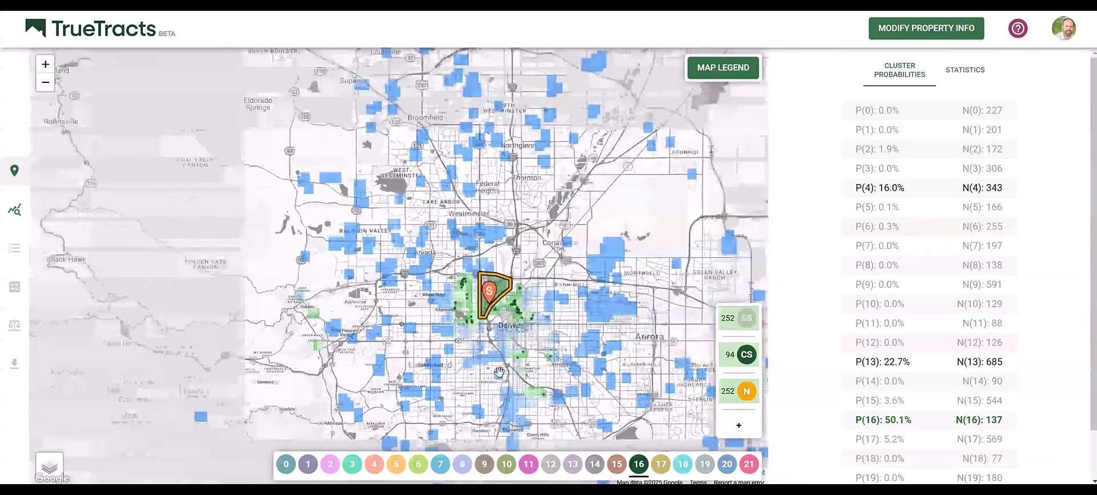
{"action": "left_click_drag", "start_coordinate": [503, 383], "coordinate": [499, 300]}
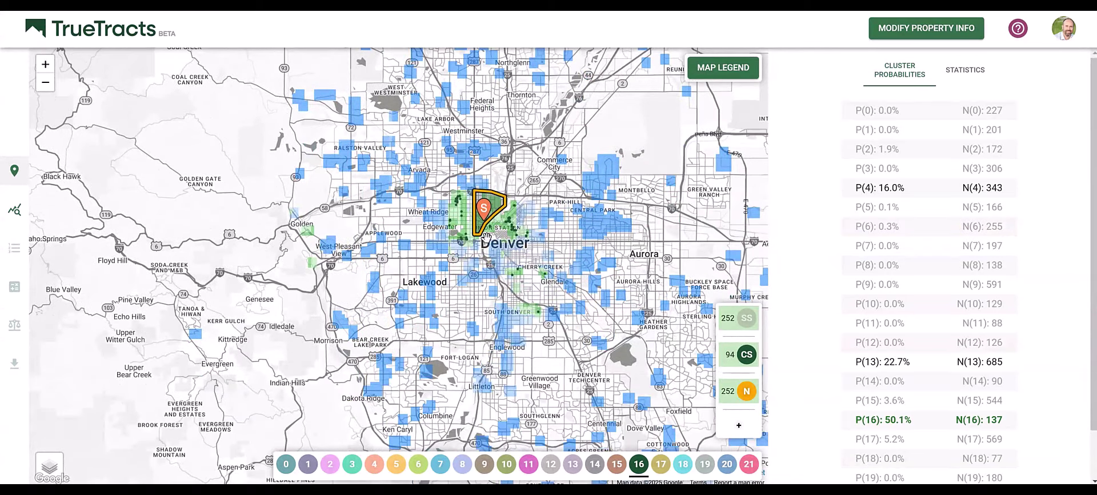
{"action": "scroll", "coordinate": [504, 233], "scroll_direction": "up", "scroll_amount": 1}
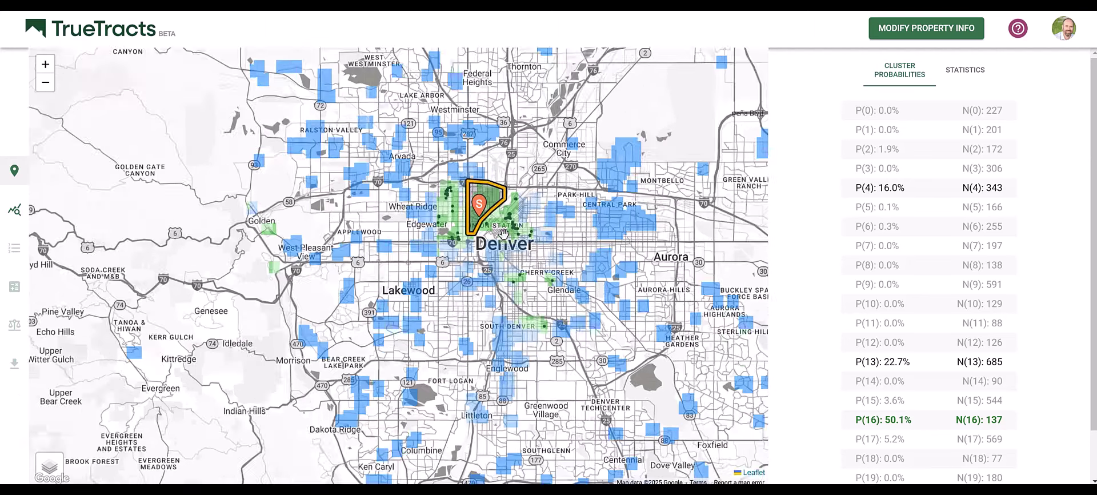
{"action": "scroll", "coordinate": [504, 233], "scroll_direction": "up", "scroll_amount": 3}
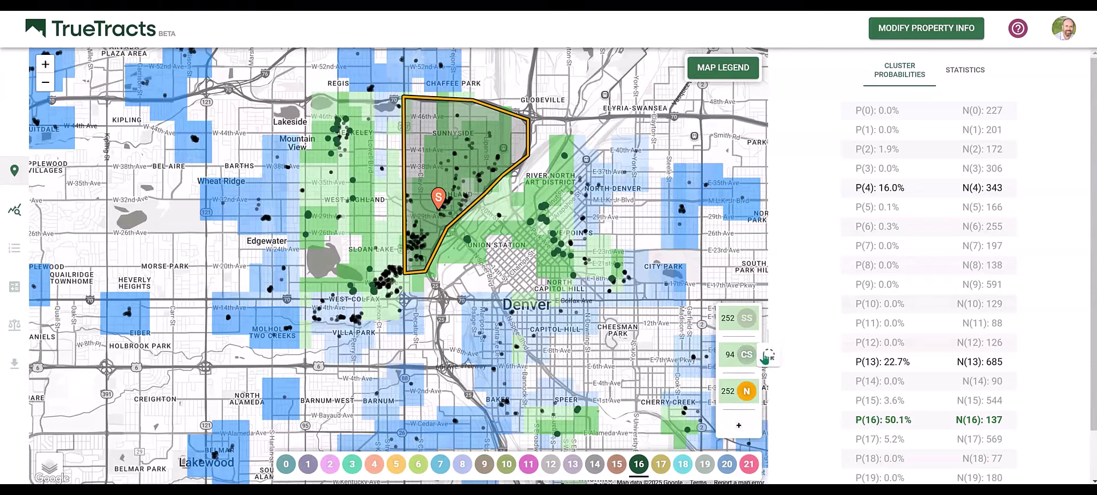
Step: Draw a custom CS boundary around the drawn neighborhood, from Regis and Wheat Ridge past Villa Park and Union Station up to Globeville
{"action": "left_click", "coordinate": [769, 356]}
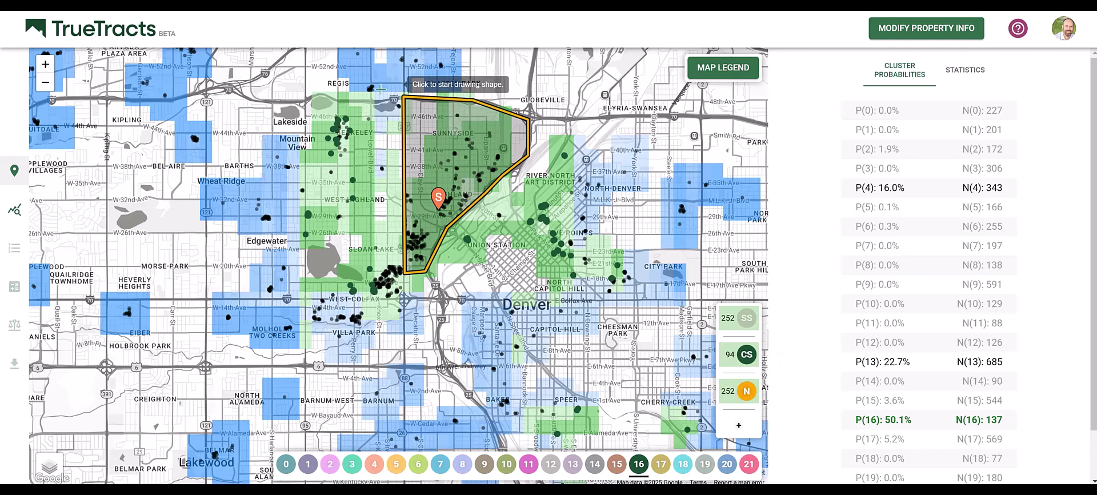
{"action": "left_click", "coordinate": [382, 65]}
{"action": "left_click", "coordinate": [268, 68]}
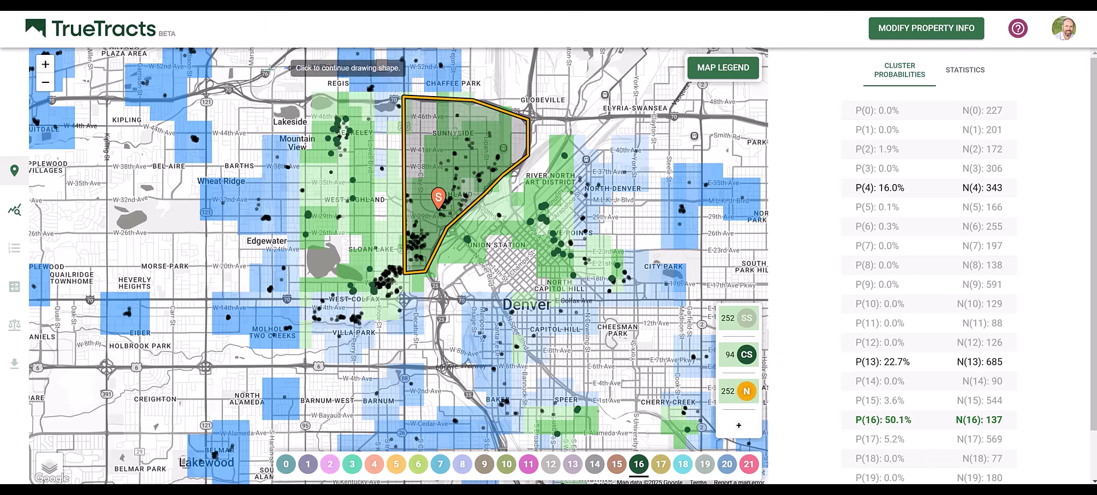
{"action": "left_click", "coordinate": [257, 336]}
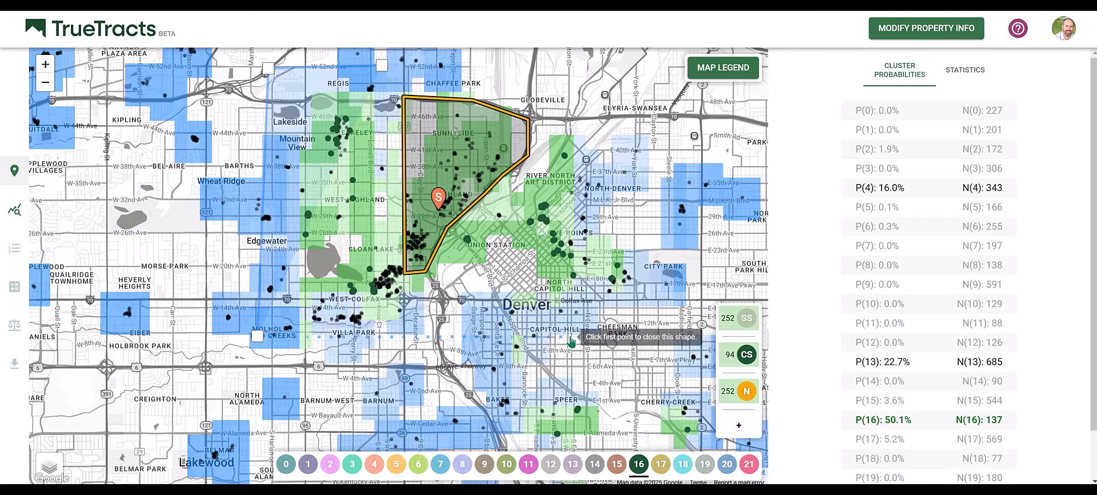
{"action": "left_click", "coordinate": [569, 334]}
{"action": "left_click", "coordinate": [592, 280]}
{"action": "left_click", "coordinate": [588, 111]}
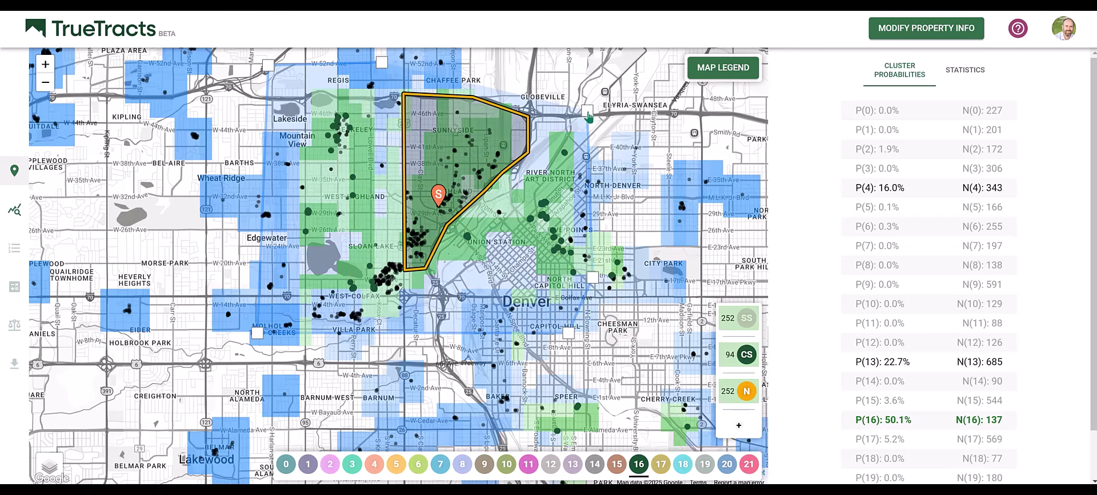
{"action": "left_click", "coordinate": [478, 75]}
{"action": "left_click", "coordinate": [382, 62]}
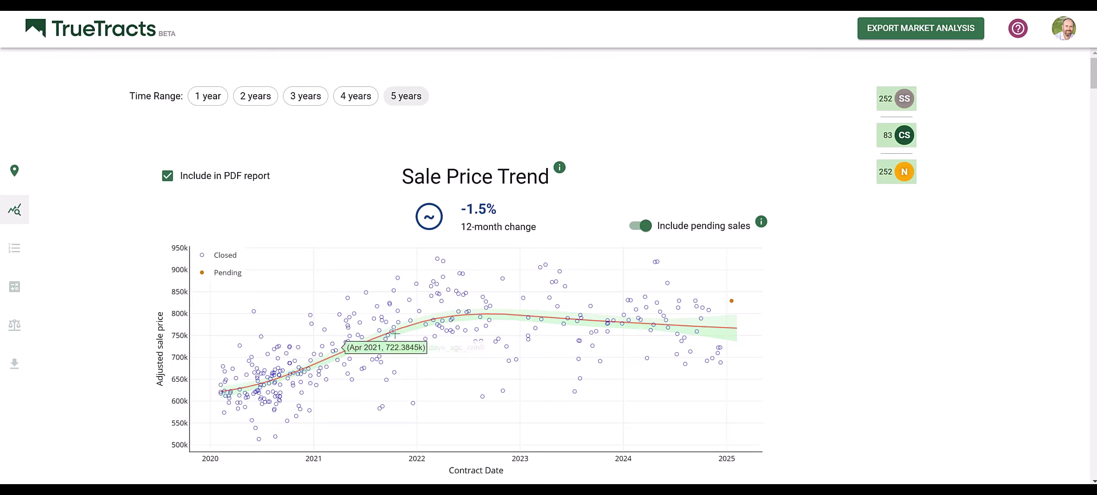
Step: Review the 12-month change, the five-year price chart and the monthly changes for the Sale Price Trend
{"action": "left_click_drag", "start_coordinate": [463, 211], "coordinate": [503, 211]}
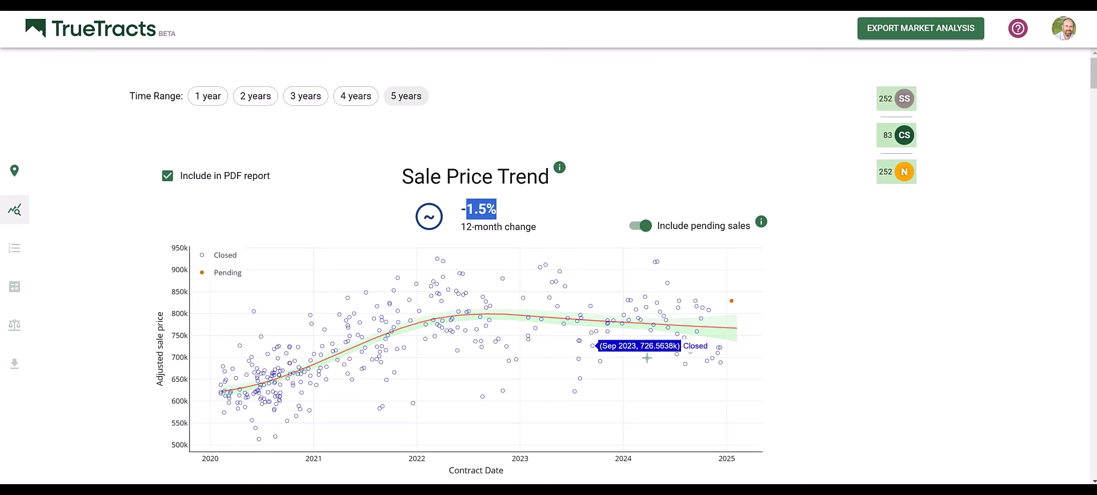
{"action": "scroll", "coordinate": [842, 362], "scroll_direction": "down", "scroll_amount": 1}
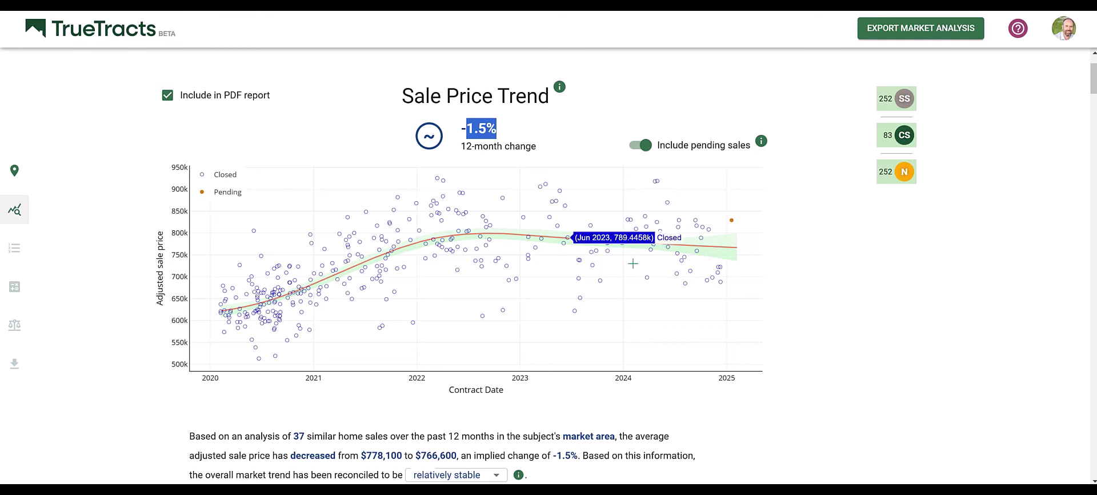
{"action": "scroll", "coordinate": [570, 377], "scroll_direction": "down", "scroll_amount": 3}
{"action": "left_click_drag", "start_coordinate": [237, 434], "coordinate": [716, 430]}
{"action": "left_click", "coordinate": [715, 431]}
{"action": "scroll", "coordinate": [723, 389], "scroll_direction": "up", "scroll_amount": 4}
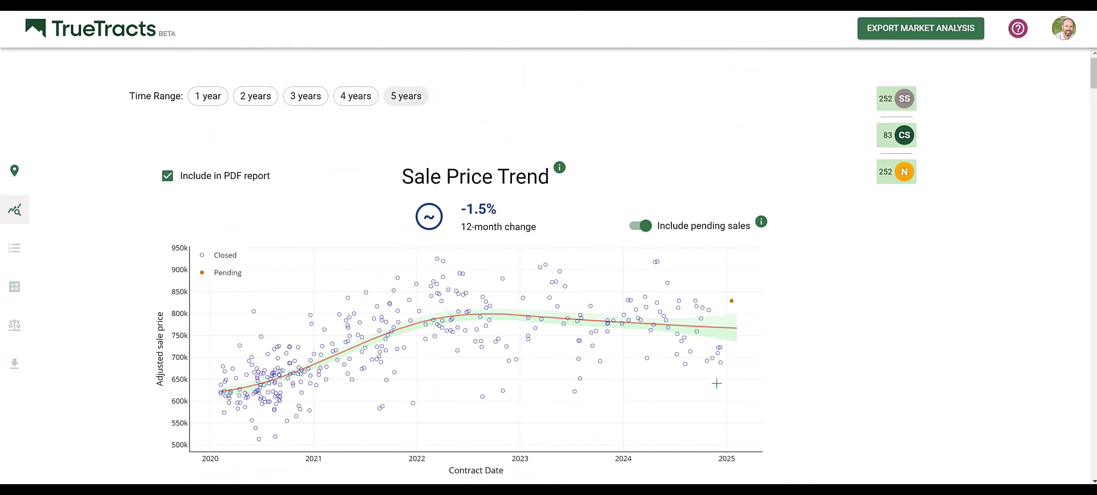
Step: Set the market analysis time range to 1 year and read the Sale Price Trend summary
{"action": "left_click", "coordinate": [203, 96]}
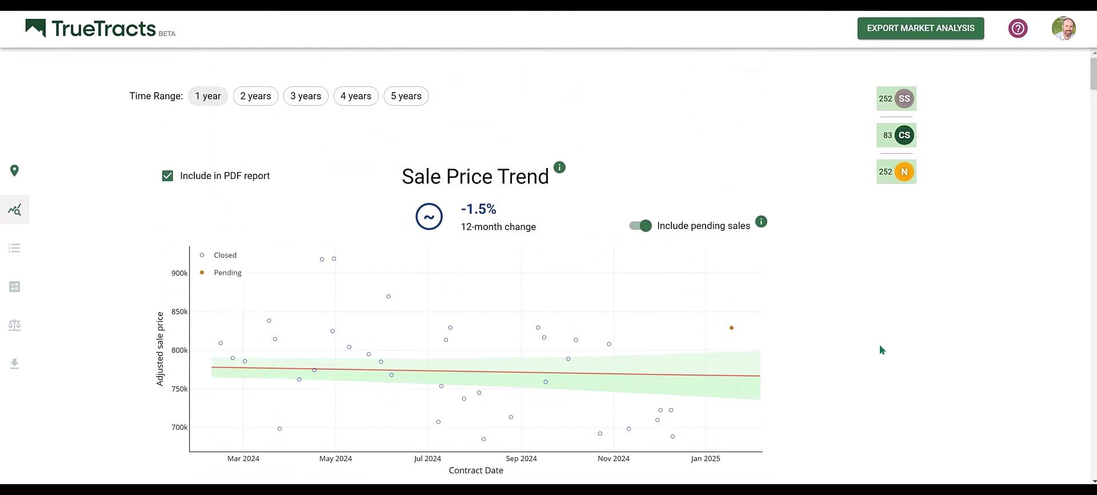
{"action": "scroll", "coordinate": [860, 367], "scroll_direction": "down", "scroll_amount": 1}
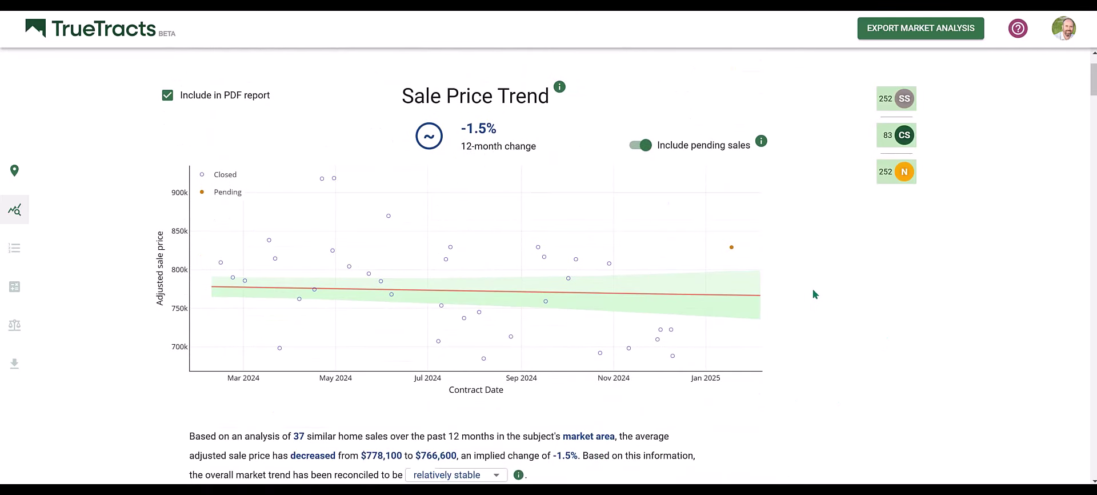
{"action": "scroll", "coordinate": [948, 320], "scroll_direction": "down", "scroll_amount": 3}
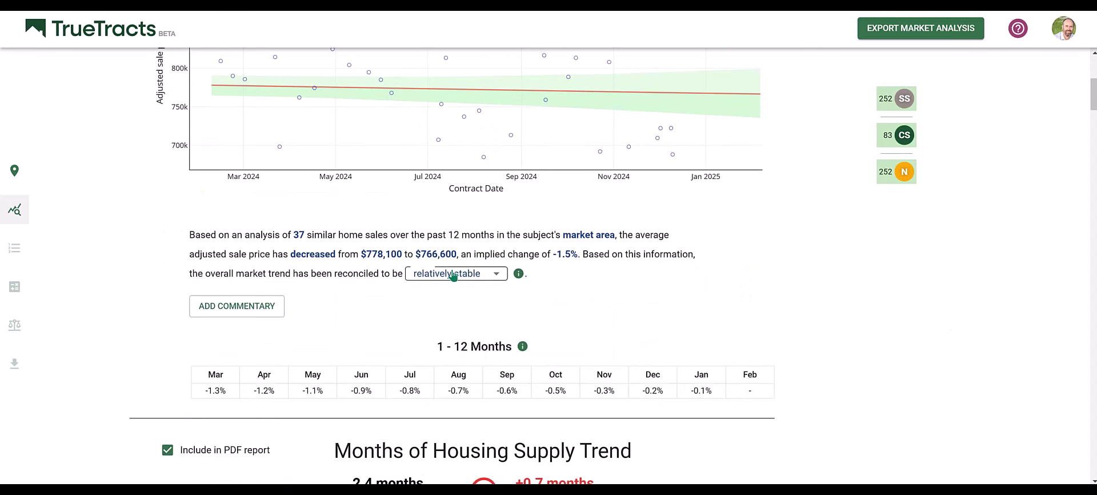
{"action": "scroll", "coordinate": [555, 302], "scroll_direction": "up", "scroll_amount": 1}
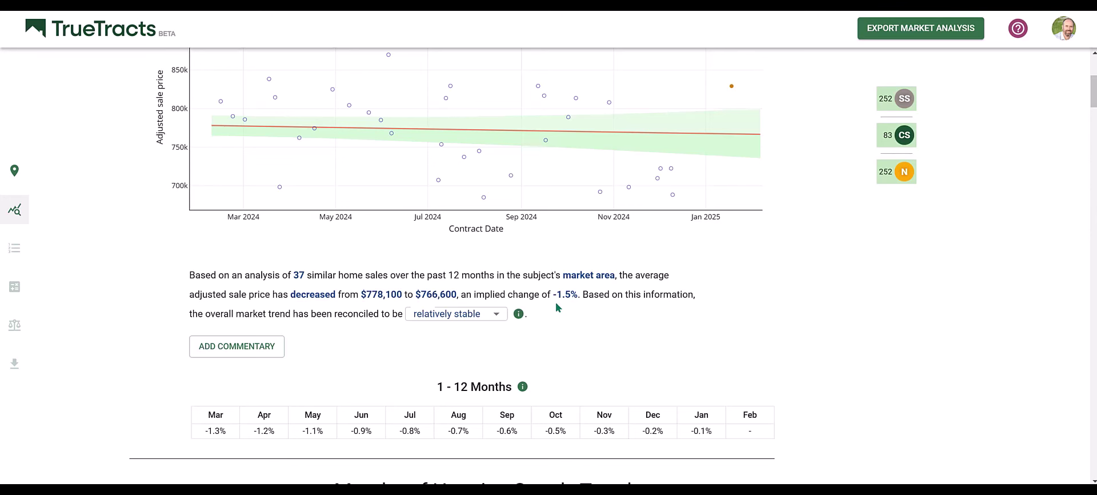
Step: Examine the reconciled trend options, the rule-of-thumb ranges, the suggested commentary on time adjustments and the monthly change table
{"action": "left_click", "coordinate": [495, 314]}
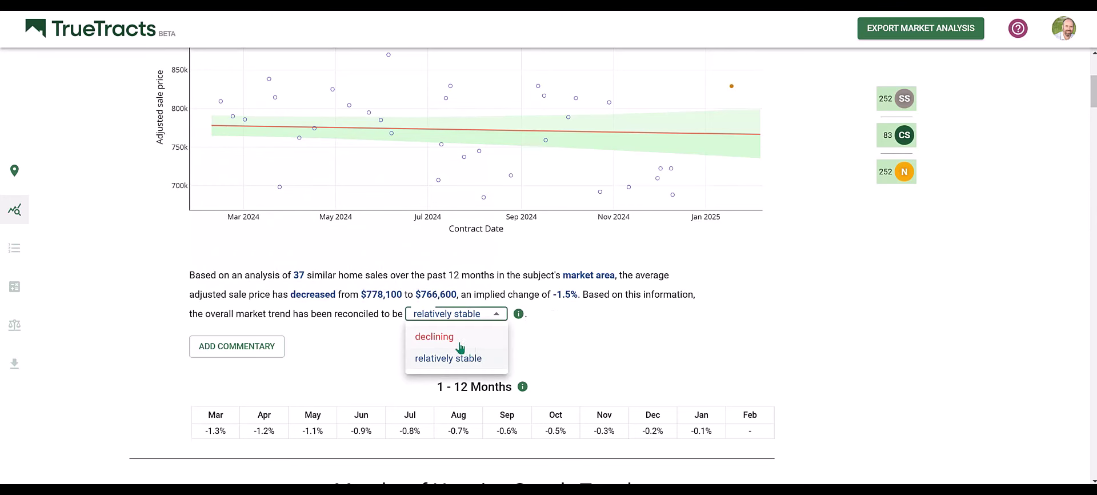
{"action": "left_click", "coordinate": [565, 335]}
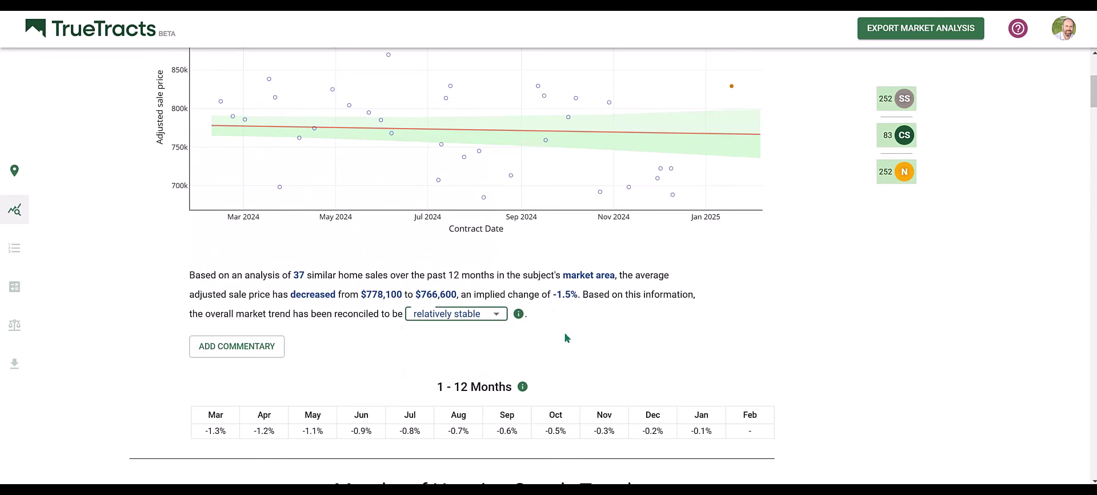
{"action": "mouse_move", "coordinate": [519, 316]}
{"action": "left_click_drag", "start_coordinate": [496, 283], "coordinate": [254, 240]}
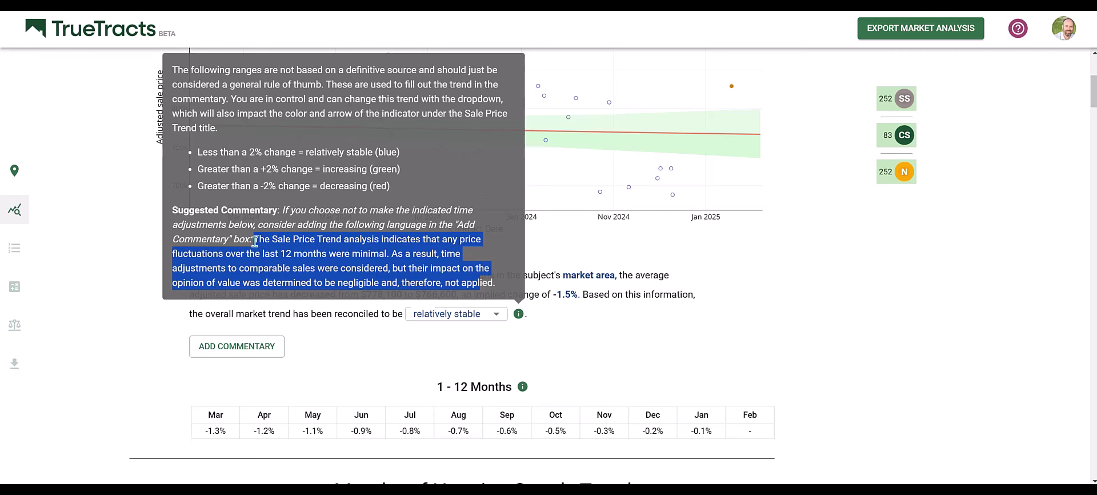
{"action": "left_click_drag", "start_coordinate": [253, 250], "coordinate": [349, 251]}
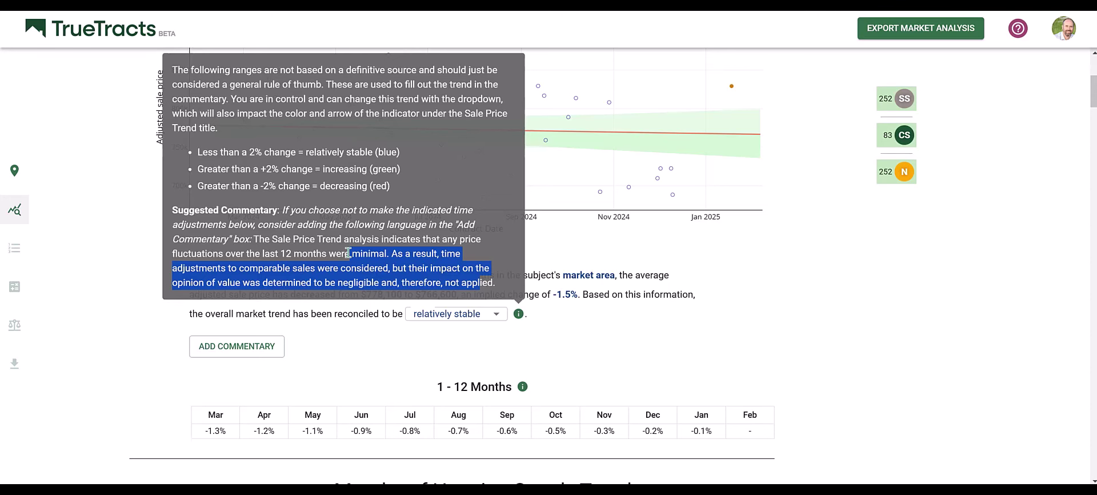
{"action": "left_click_drag", "start_coordinate": [348, 252], "coordinate": [253, 241]}
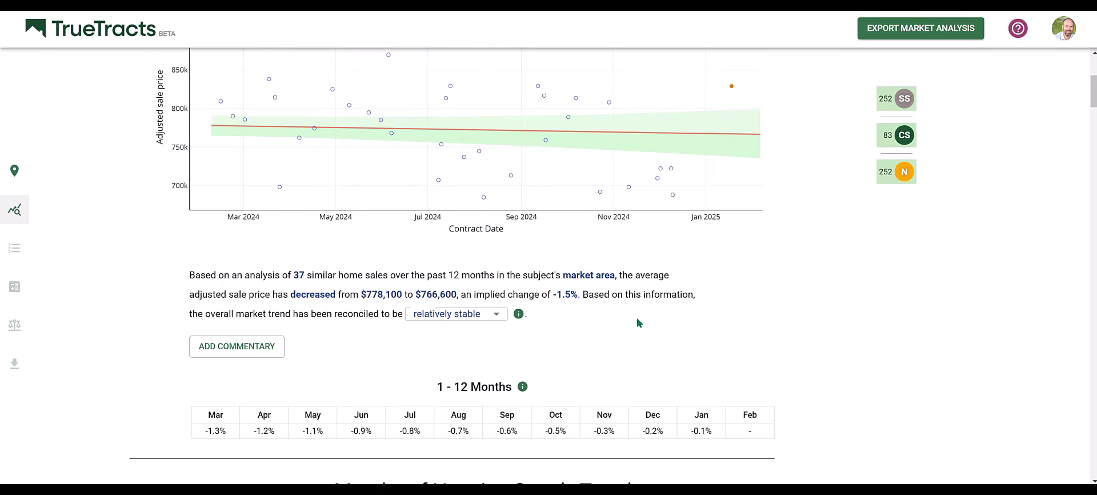
{"action": "left_click_drag", "start_coordinate": [719, 434], "coordinate": [209, 430]}
{"action": "left_click", "coordinate": [344, 431]}
Step: Reconcile the overall market trend to declining and check the Sale Price Trend indicator
{"action": "left_click", "coordinate": [477, 314]}
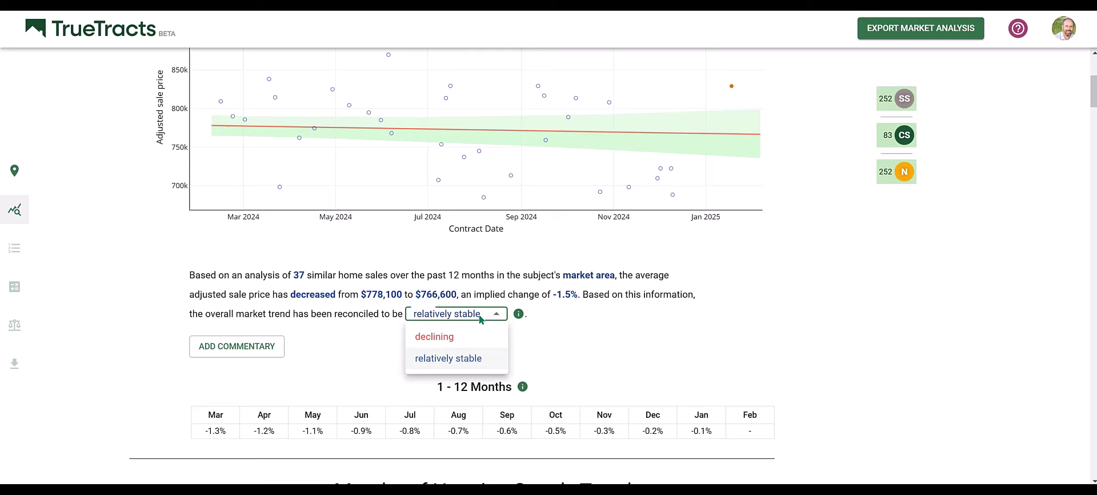
{"action": "left_click", "coordinate": [457, 336]}
{"action": "scroll", "coordinate": [650, 353], "scroll_direction": "up", "scroll_amount": 3}
{"action": "scroll", "coordinate": [653, 352], "scroll_direction": "up", "scroll_amount": 1}
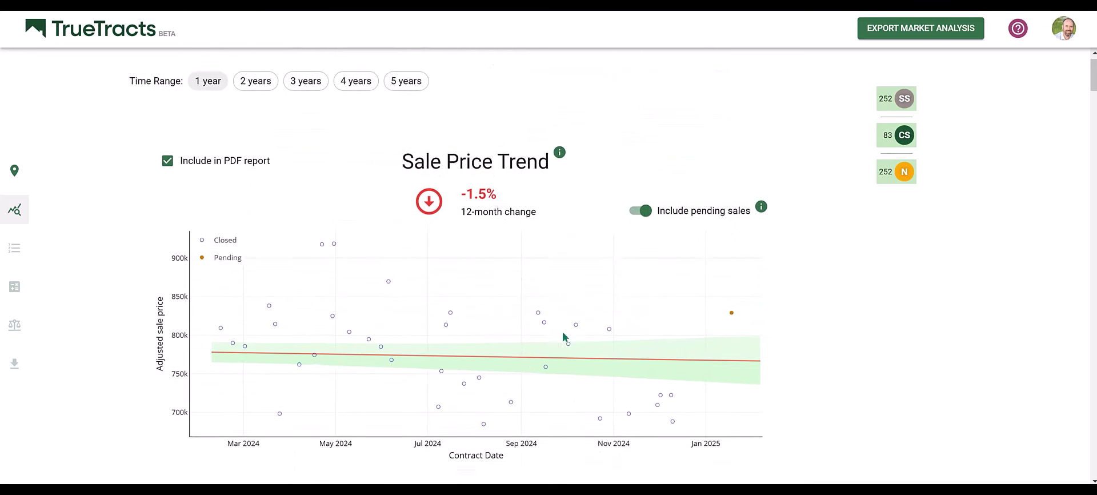
{"action": "scroll", "coordinate": [457, 448], "scroll_direction": "down", "scroll_amount": 3}
Step: Set the reconciled market trend to relatively stable and add an empty commentary box to the Sale Price Trend
{"action": "left_click", "coordinate": [496, 354]}
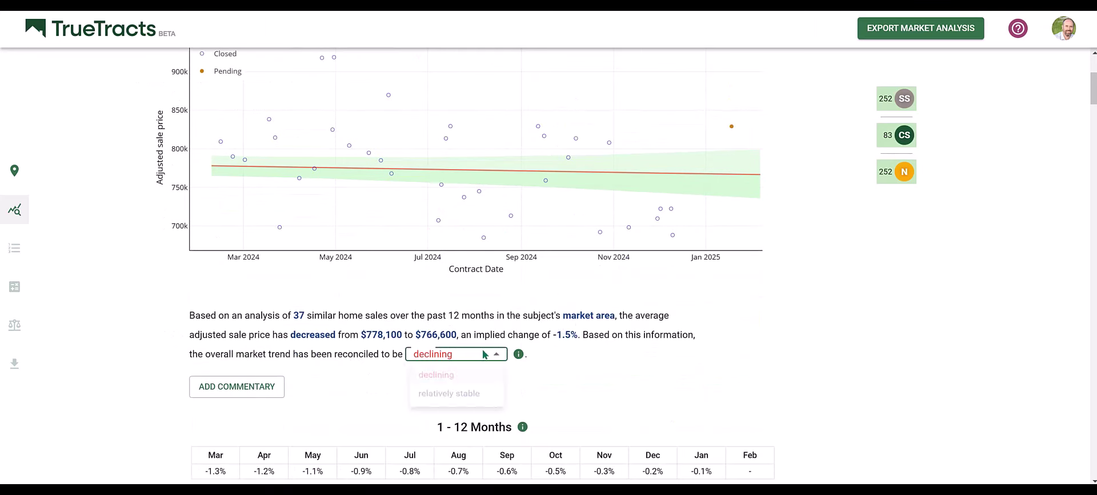
{"action": "left_click", "coordinate": [456, 395]}
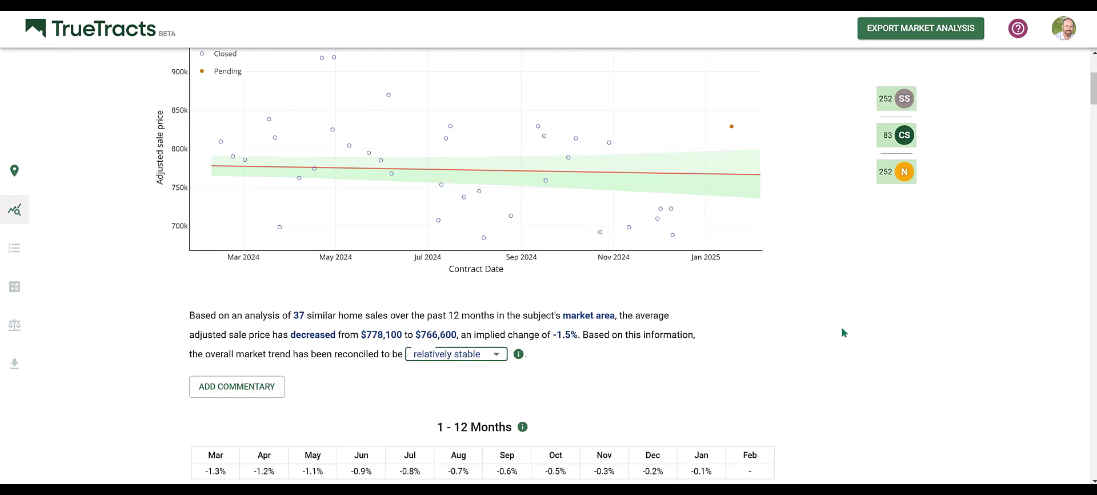
{"action": "left_click", "coordinate": [268, 386]}
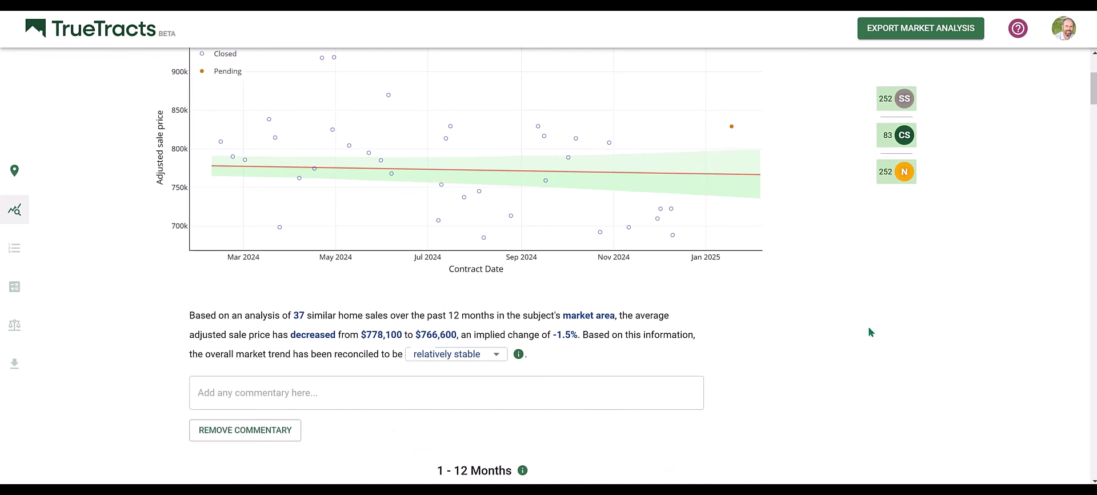
Step: Examine the one-year trends for housing supply, marketing time, and sale to final and original list price ratios
{"action": "scroll", "coordinate": [871, 332], "scroll_direction": "down", "scroll_amount": 8}
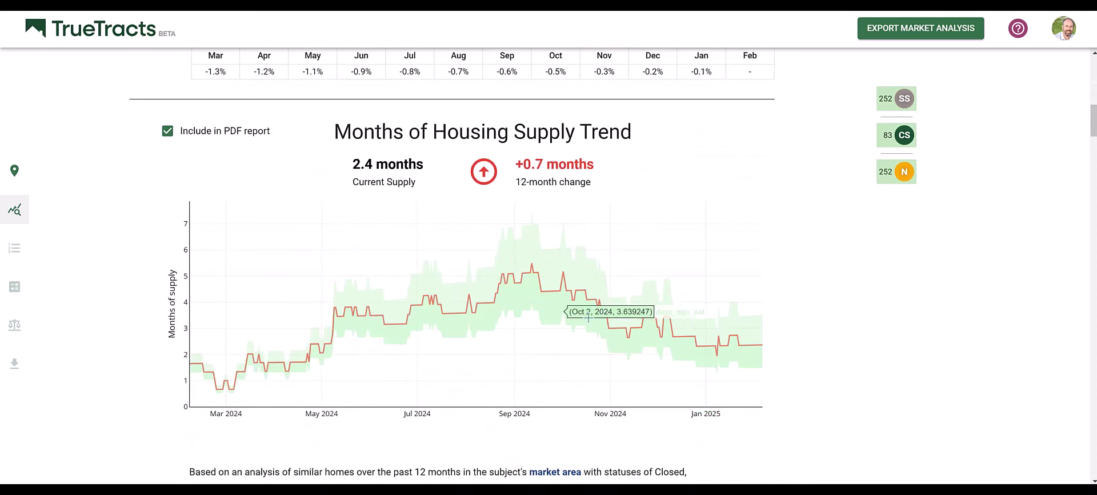
{"action": "scroll", "coordinate": [816, 348], "scroll_direction": "down", "scroll_amount": 3}
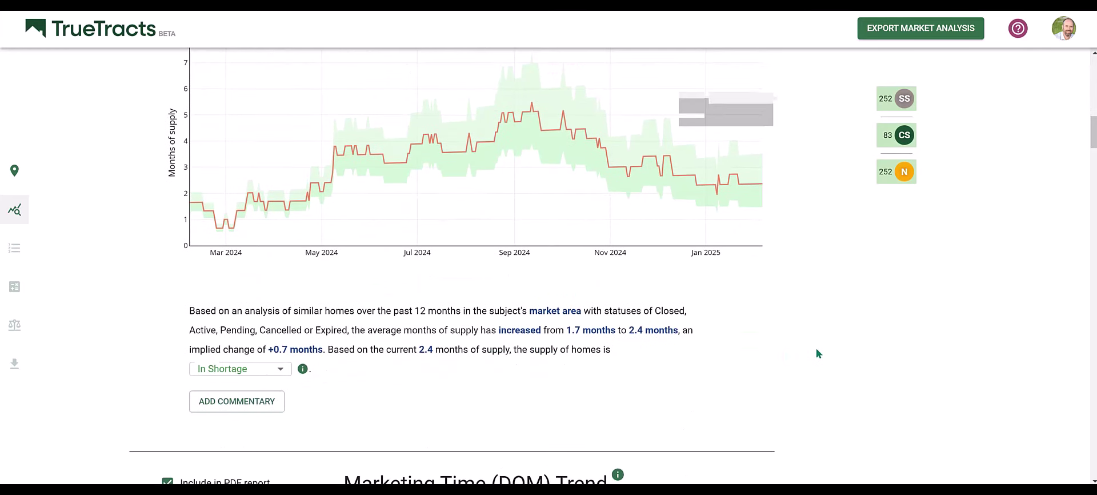
{"action": "scroll", "coordinate": [837, 349], "scroll_direction": "down", "scroll_amount": 6}
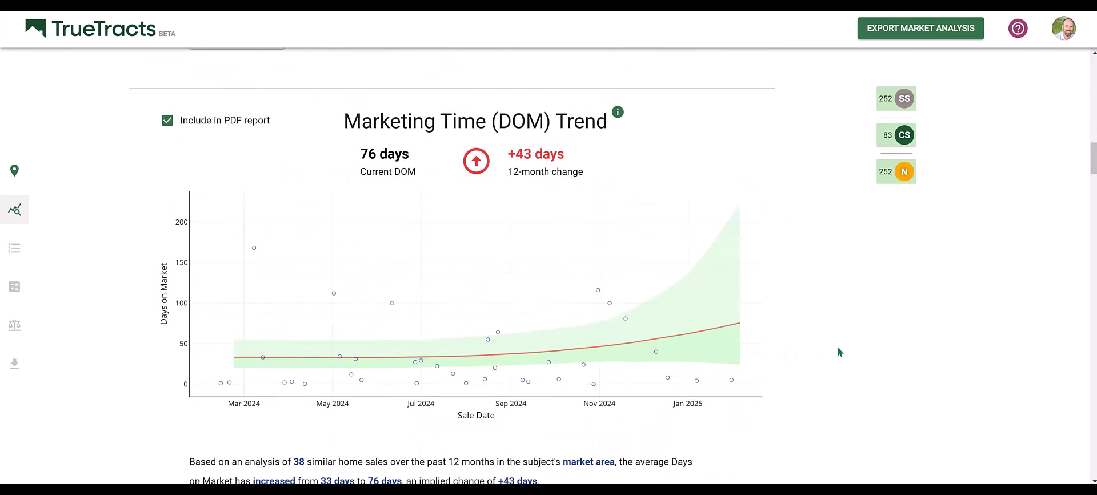
{"action": "scroll", "coordinate": [842, 320], "scroll_direction": "down", "scroll_amount": 5}
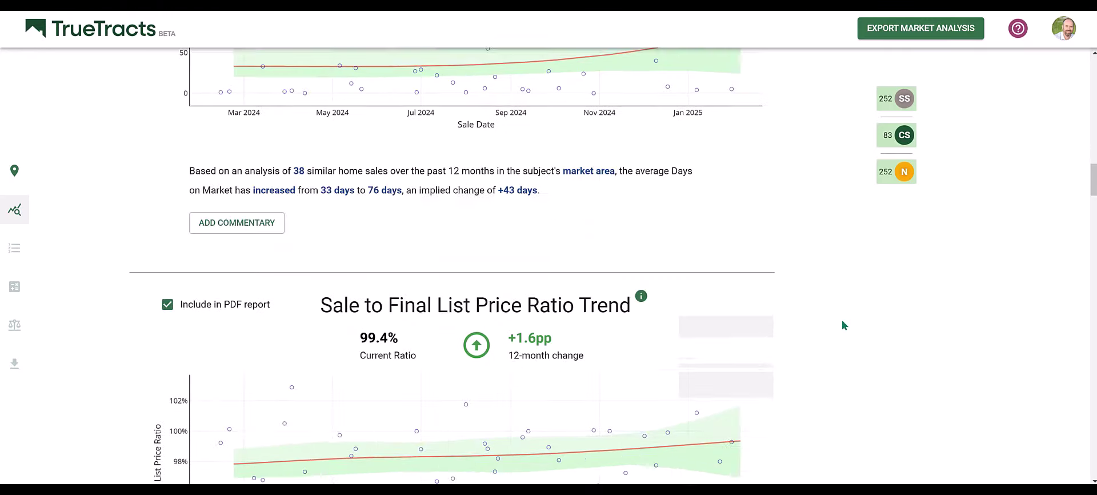
{"action": "scroll", "coordinate": [842, 322], "scroll_direction": "down", "scroll_amount": 3}
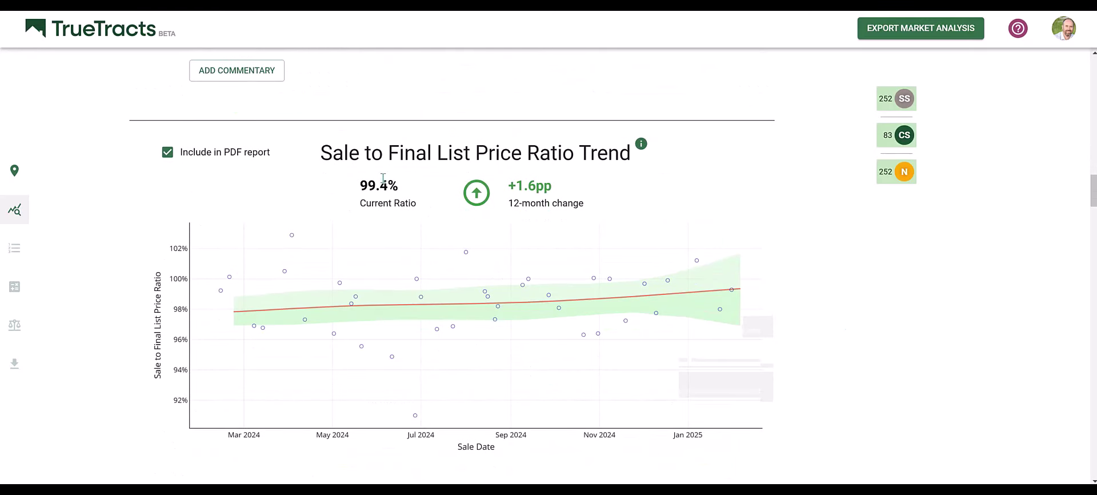
{"action": "left_click_drag", "start_coordinate": [362, 184], "coordinate": [404, 188]}
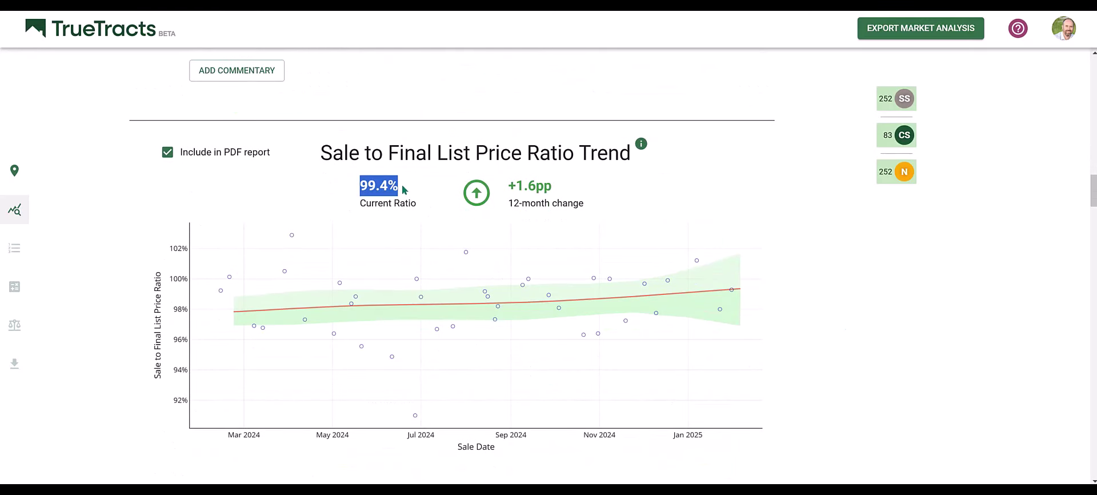
{"action": "scroll", "coordinate": [817, 337], "scroll_direction": "down", "scroll_amount": 1}
{"action": "scroll", "coordinate": [816, 337], "scroll_direction": "down", "scroll_amount": 7}
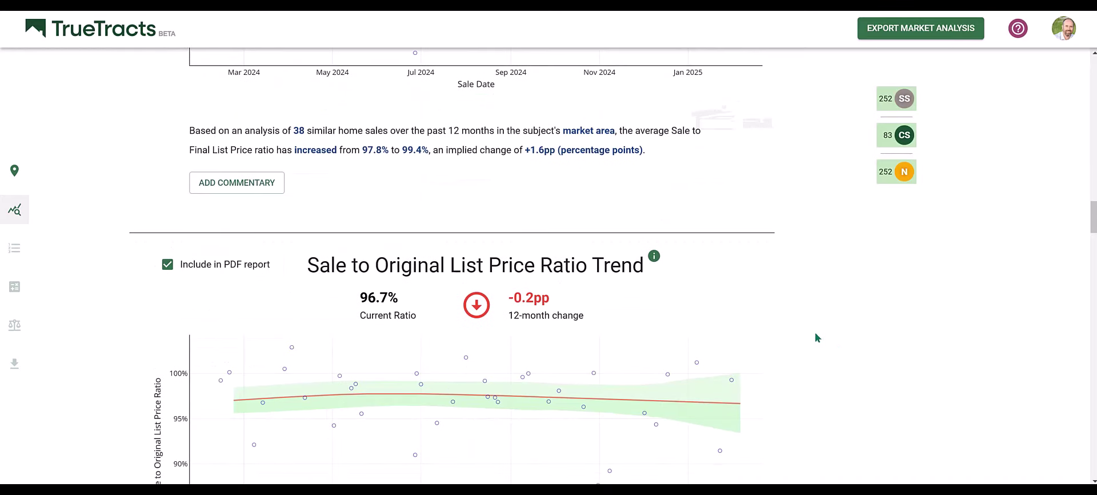
{"action": "scroll", "coordinate": [816, 337], "scroll_direction": "down", "scroll_amount": 3}
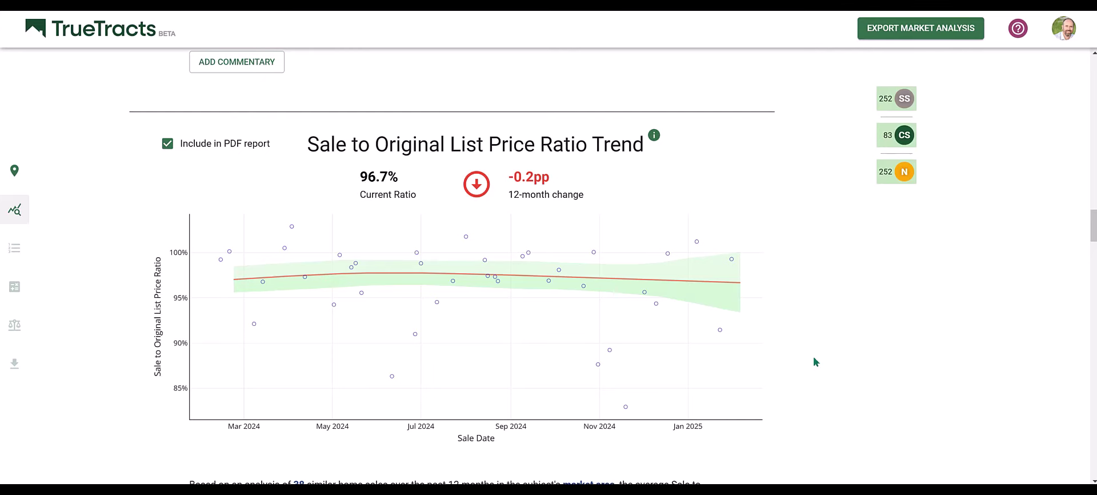
Step: Examine the distressed sales, seller concessions and concession contribution trends, plus the Page 1 and Page 2 summaries
{"action": "scroll", "coordinate": [814, 357], "scroll_direction": "down", "scroll_amount": 8}
{"action": "scroll", "coordinate": [816, 361], "scroll_direction": "down", "scroll_amount": 2}
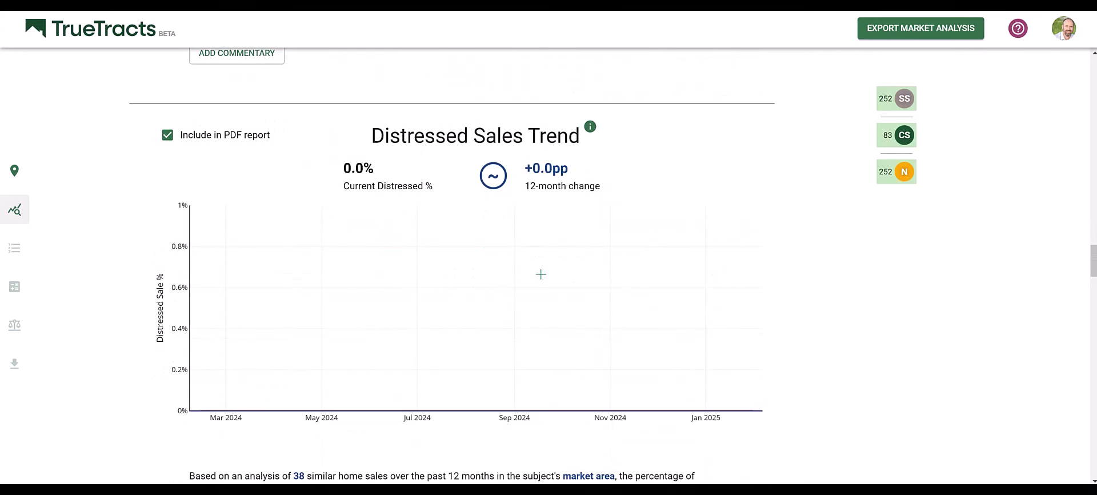
{"action": "scroll", "coordinate": [541, 274], "scroll_direction": "down", "scroll_amount": 9}
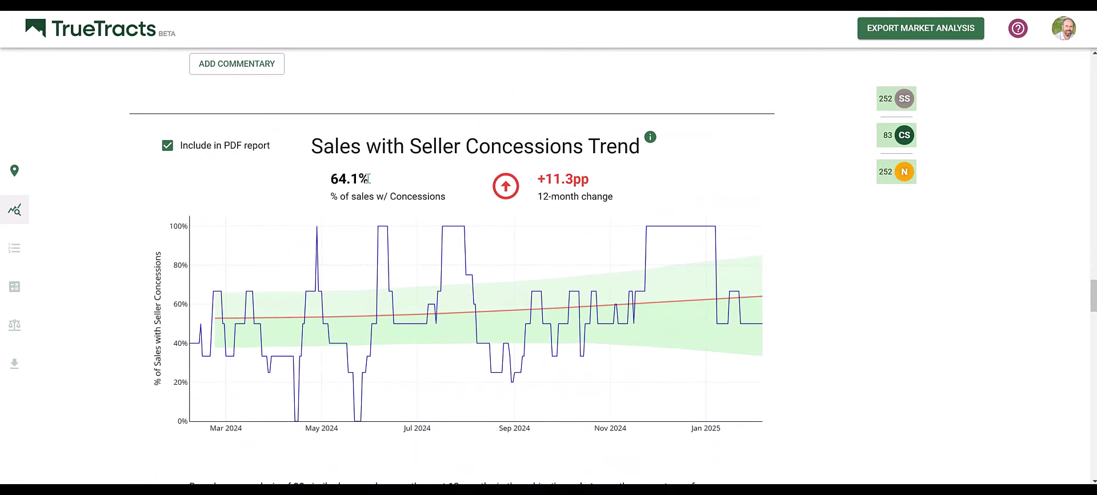
{"action": "left_click_drag", "start_coordinate": [369, 179], "coordinate": [321, 179]}
{"action": "scroll", "coordinate": [392, 348], "scroll_direction": "down", "scroll_amount": 8}
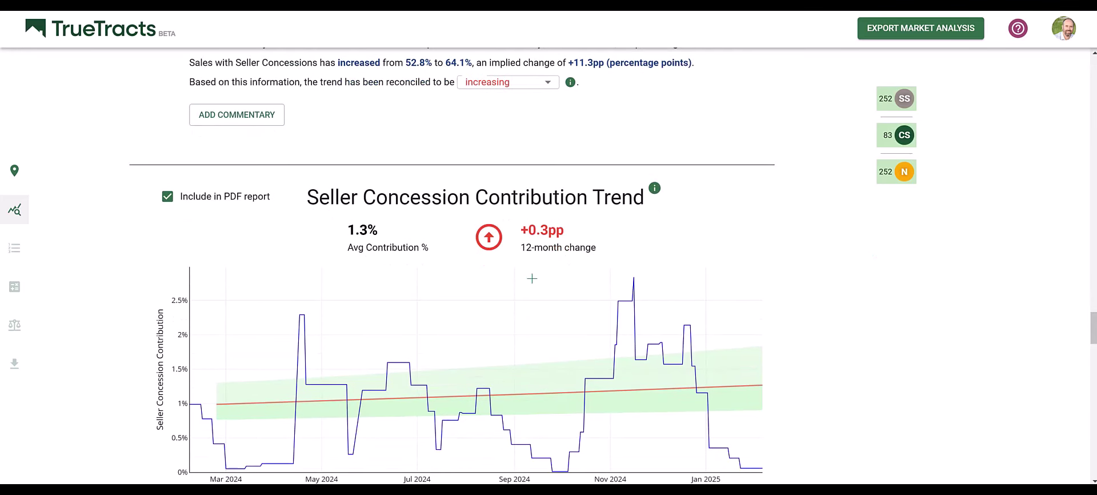
{"action": "scroll", "coordinate": [656, 272], "scroll_direction": "down", "scroll_amount": 11}
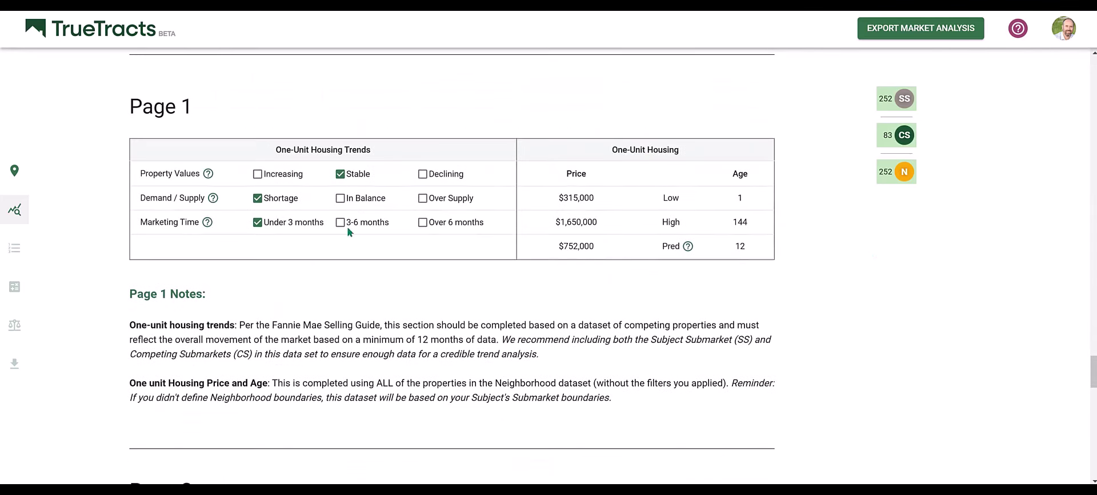
{"action": "scroll", "coordinate": [623, 225], "scroll_direction": "down", "scroll_amount": 5}
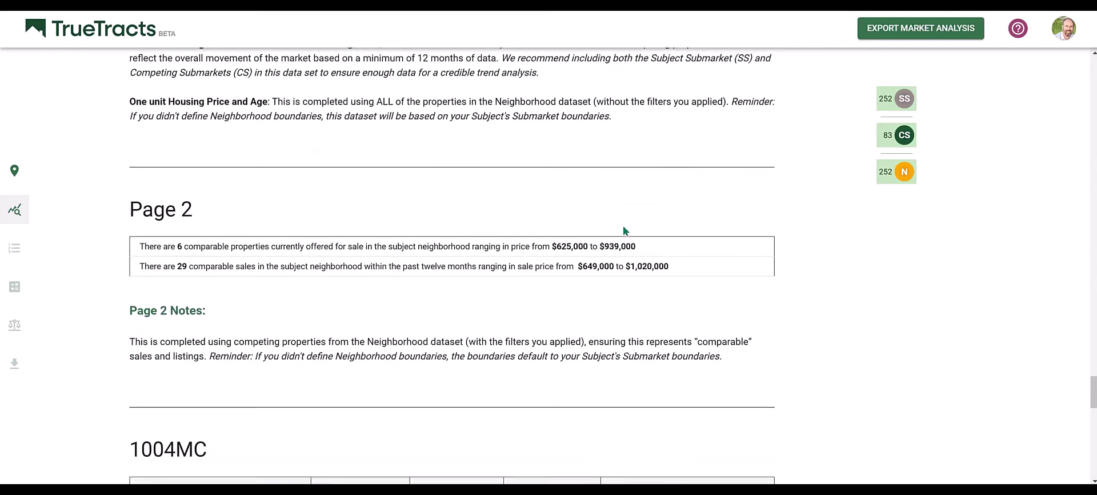
Step: Mark the 1004MC overall trends: settled sales and median sale price declining, months of housing supply increasing, and all other rows stable
{"action": "scroll", "coordinate": [623, 225], "scroll_direction": "down", "scroll_amount": 7}
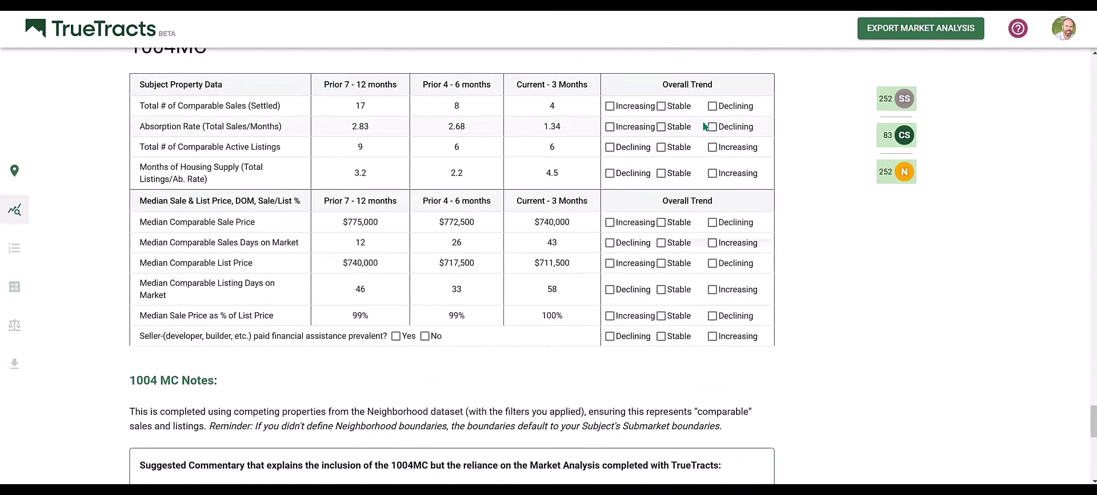
{"action": "left_click", "coordinate": [661, 147]}
{"action": "left_click", "coordinate": [712, 105]}
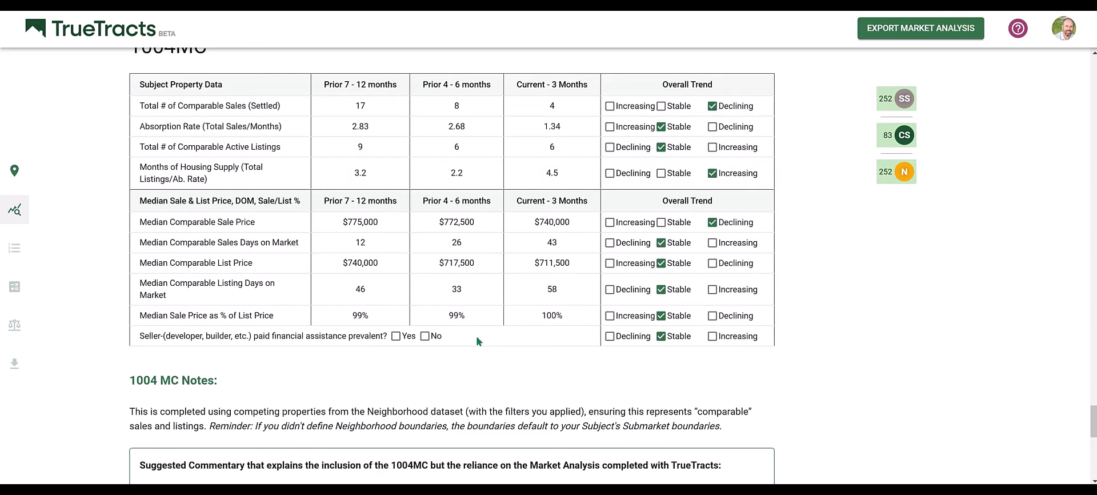
Step: Review the remaining 1004MC narrative answers and export the market analysis
{"action": "scroll", "coordinate": [525, 319], "scroll_direction": "down", "scroll_amount": 10}
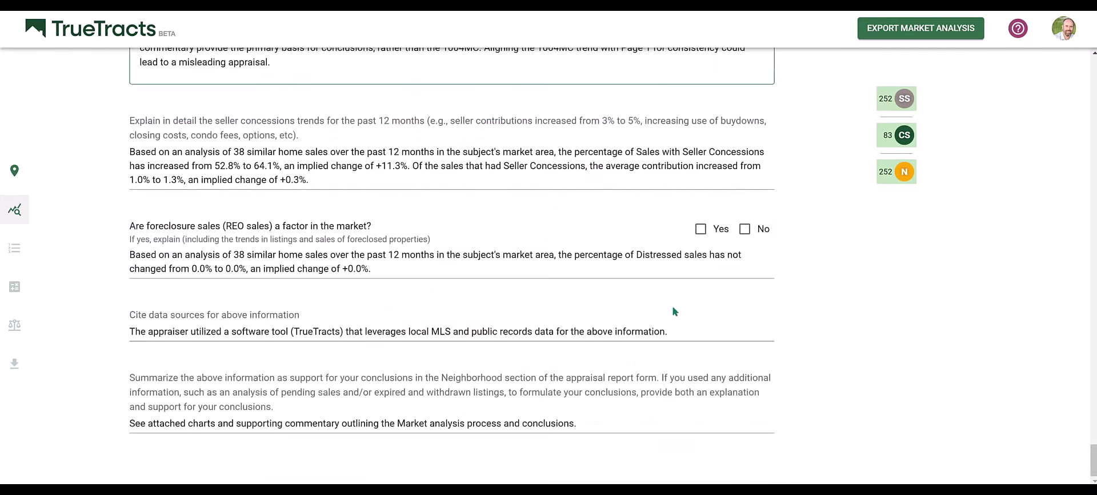
{"action": "left_click", "coordinate": [940, 32]}
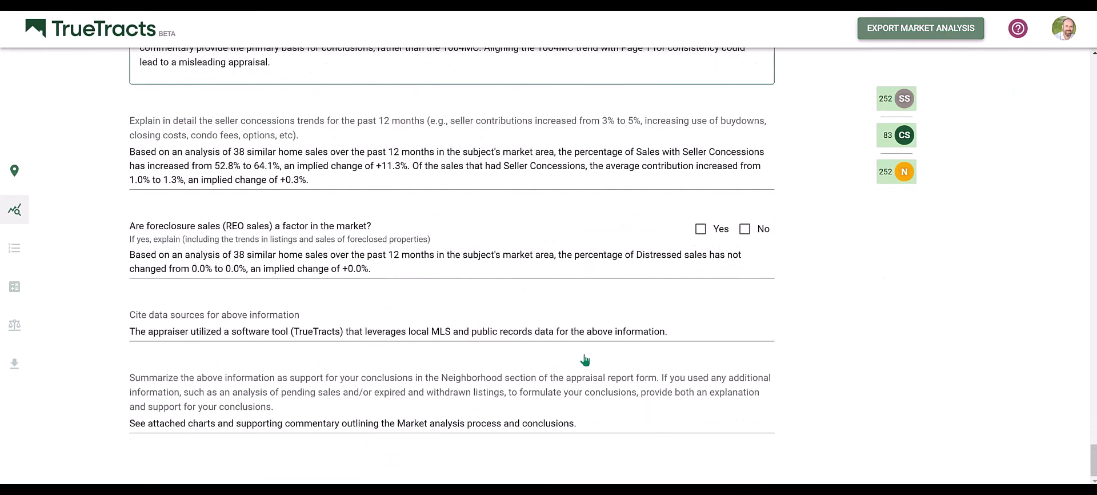
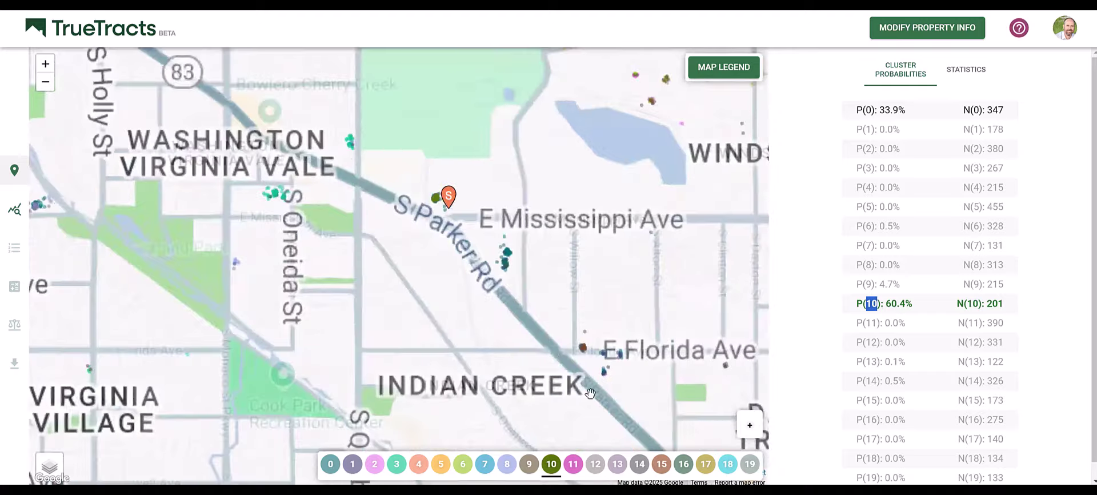
Step: Clear the cluster 10 selection on the map and inspect the subject's surroundings in Google Satellite imagery
{"action": "left_click", "coordinate": [552, 466]}
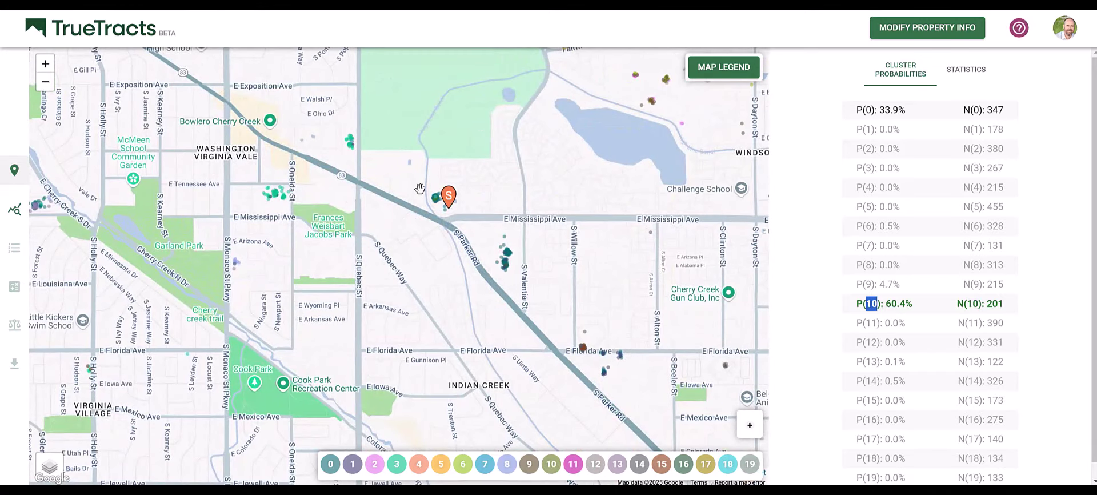
{"action": "scroll", "coordinate": [451, 219], "scroll_direction": "up", "scroll_amount": 4}
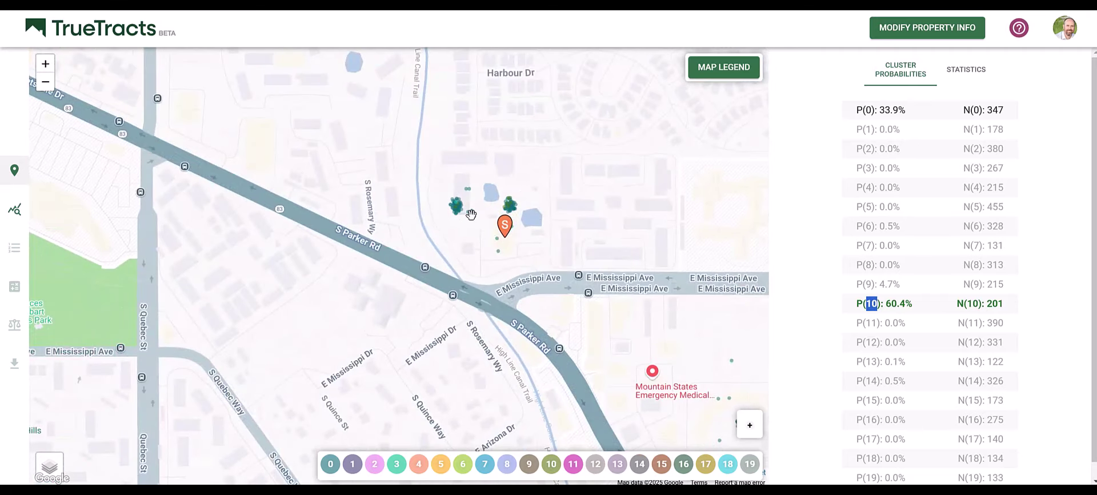
{"action": "scroll", "coordinate": [470, 214], "scroll_direction": "up", "scroll_amount": 2}
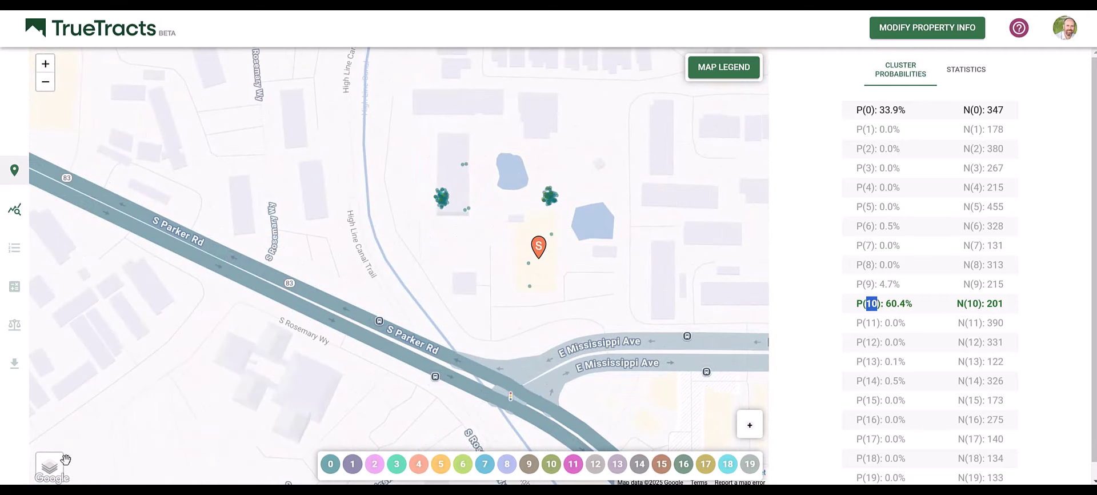
{"action": "left_click", "coordinate": [46, 450]}
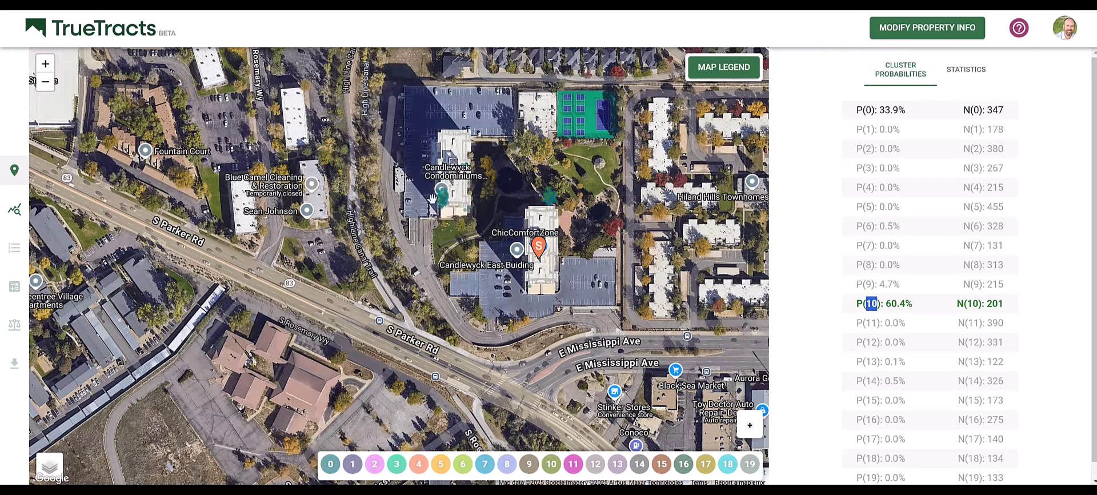
Step: Set the base map to Google Map White and bring the subject's wider surroundings into view
{"action": "mouse_move", "coordinate": [49, 471]}
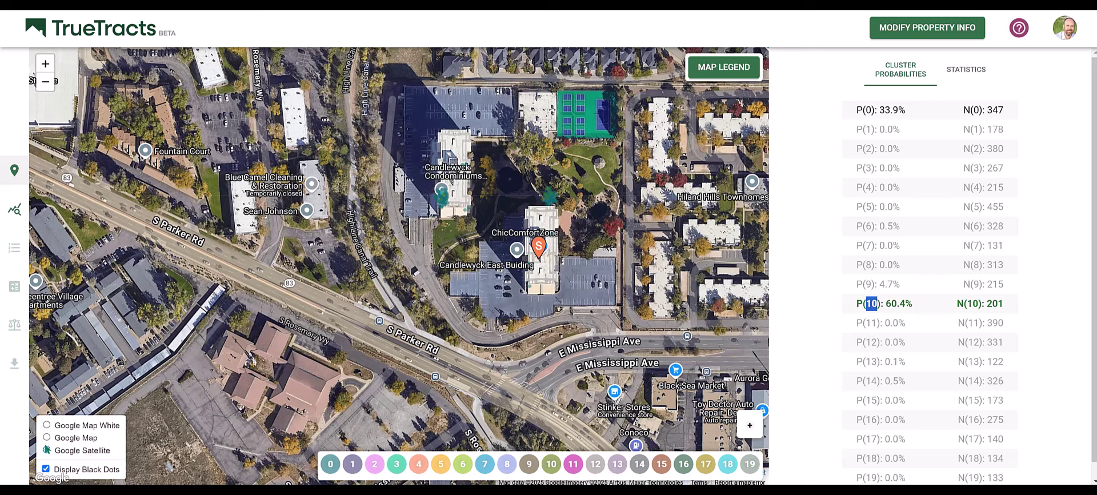
{"action": "left_click", "coordinate": [47, 425]}
{"action": "scroll", "coordinate": [504, 300], "scroll_direction": "down", "scroll_amount": 2}
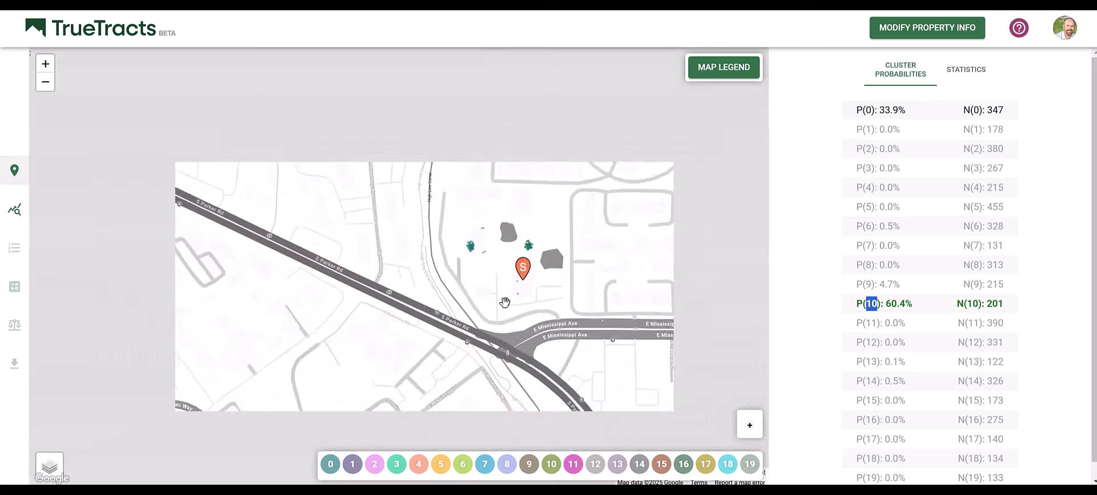
{"action": "scroll", "coordinate": [503, 302], "scroll_direction": "down", "scroll_amount": 3}
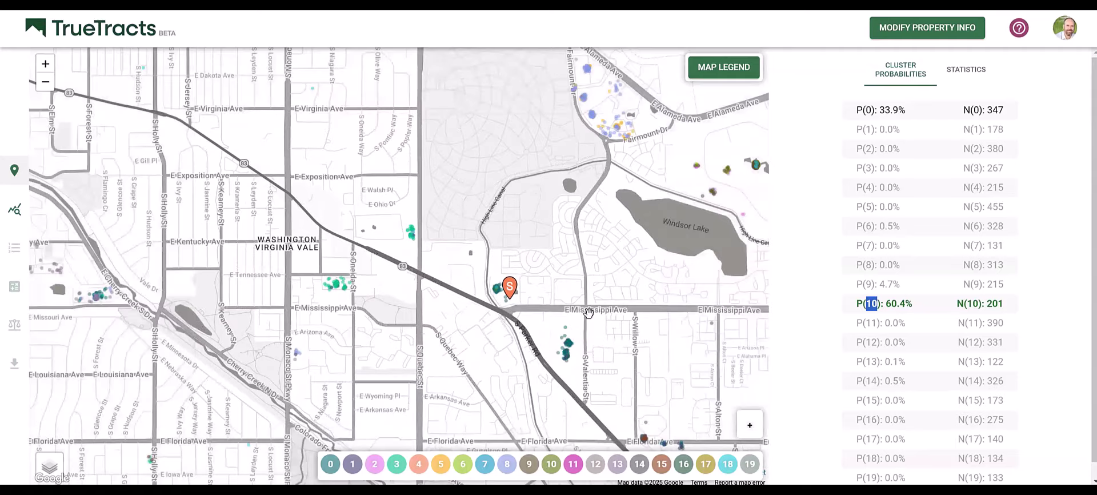
Step: Draw a five-sided area around the subject from S Monaco Pkwy to Windsor Lake, between E Exposition Ave and just south of E Mexico Ave
{"action": "left_click_drag", "start_coordinate": [589, 312], "coordinate": [543, 271]}
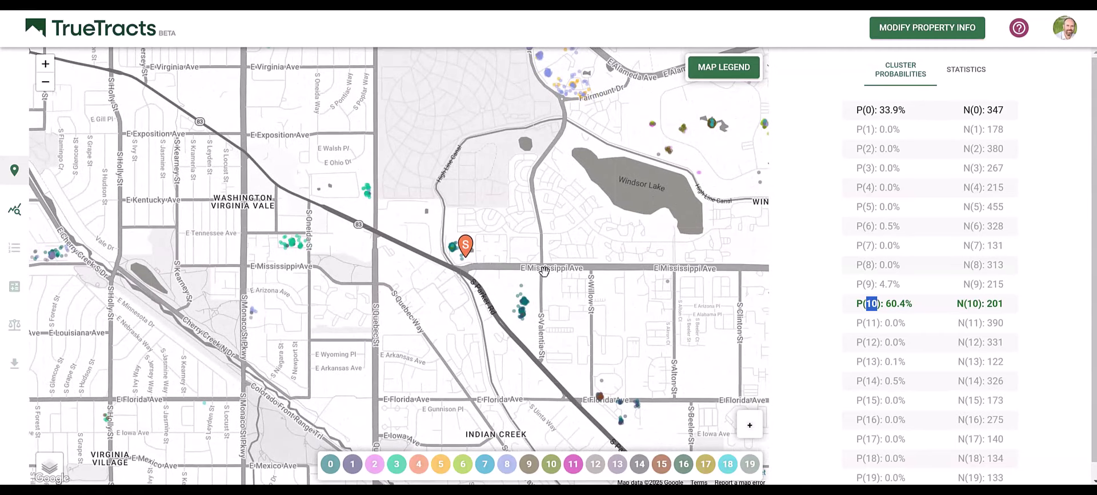
{"action": "scroll", "coordinate": [544, 271], "scroll_direction": "down", "scroll_amount": 2}
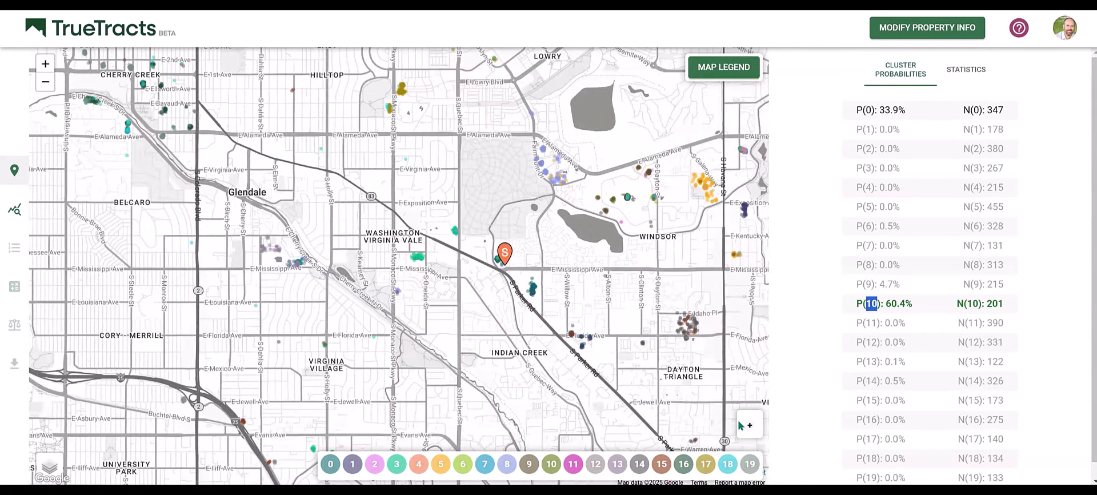
{"action": "left_click", "coordinate": [741, 425]}
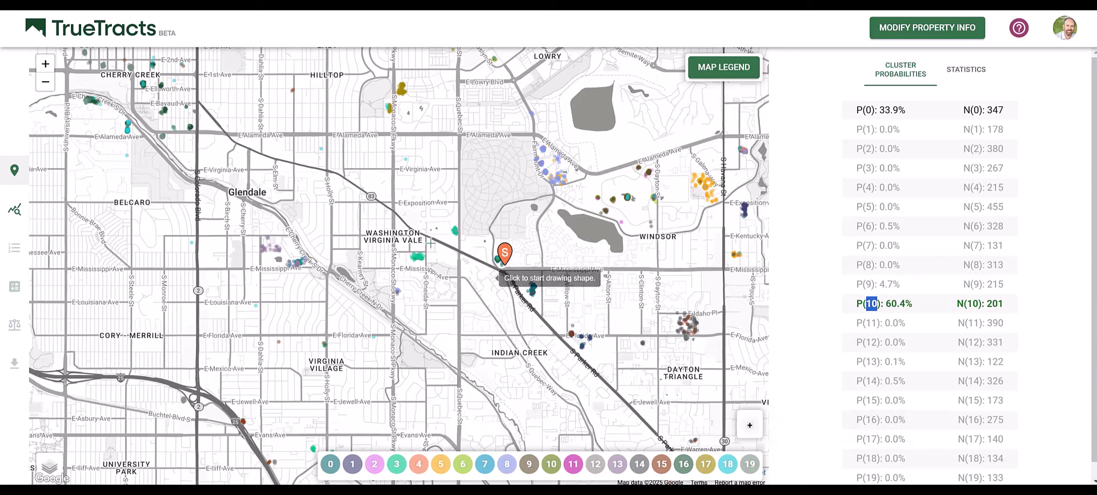
{"action": "left_click", "coordinate": [390, 203]}
{"action": "left_click", "coordinate": [389, 383]}
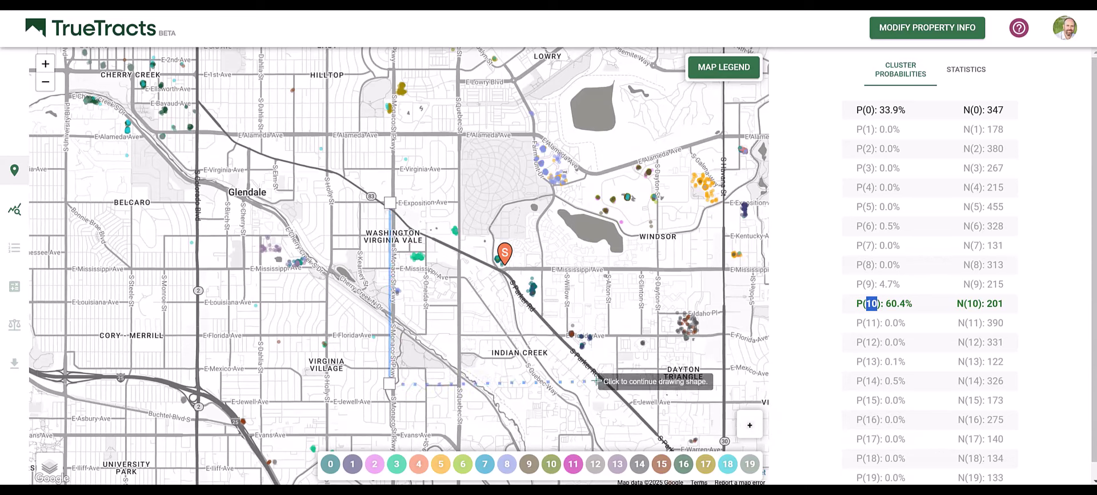
{"action": "left_click", "coordinate": [615, 381]}
{"action": "left_click", "coordinate": [621, 225]}
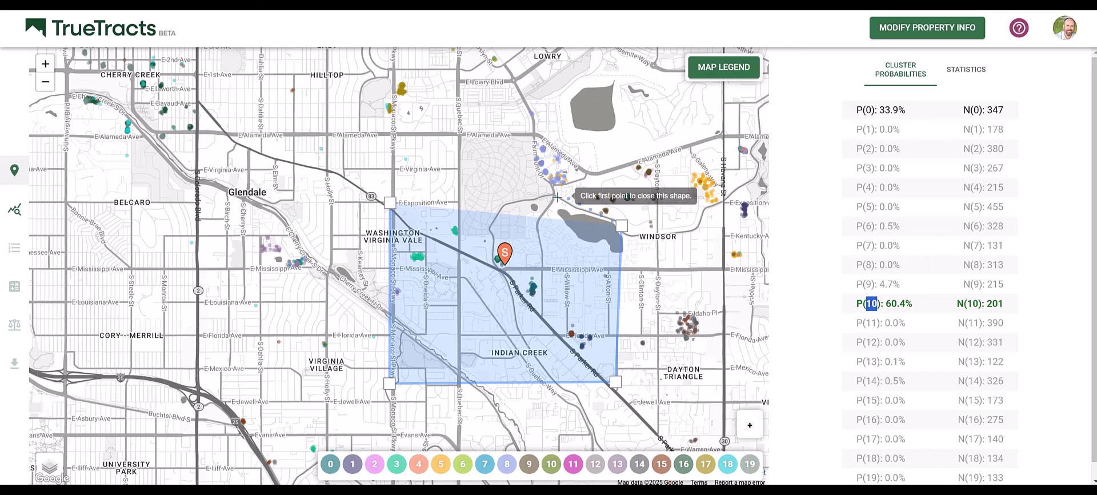
{"action": "left_click", "coordinate": [390, 202]}
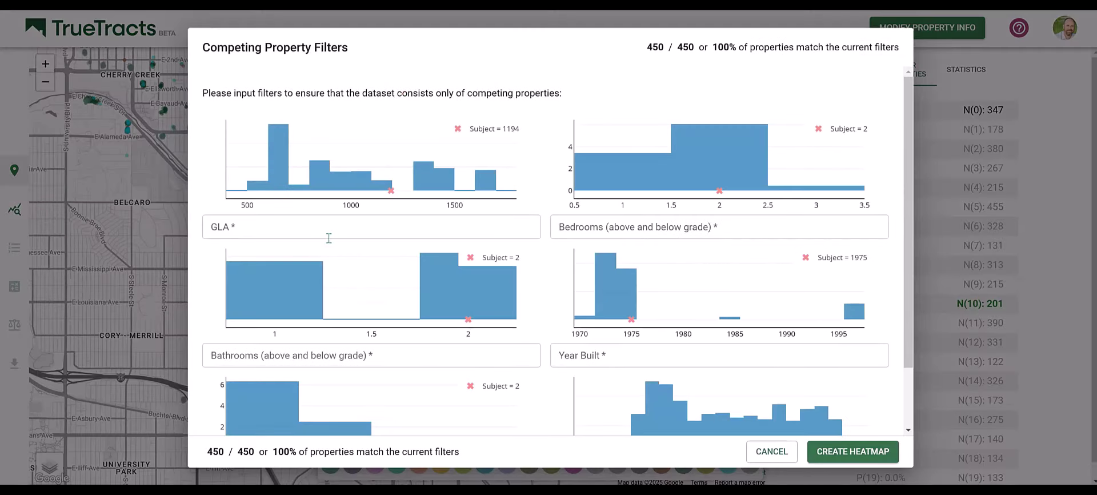
Step: Filter competing properties to a GLA of 800-1500, 2 bedrooms and 2 bathrooms
{"action": "left_click", "coordinate": [328, 234]}
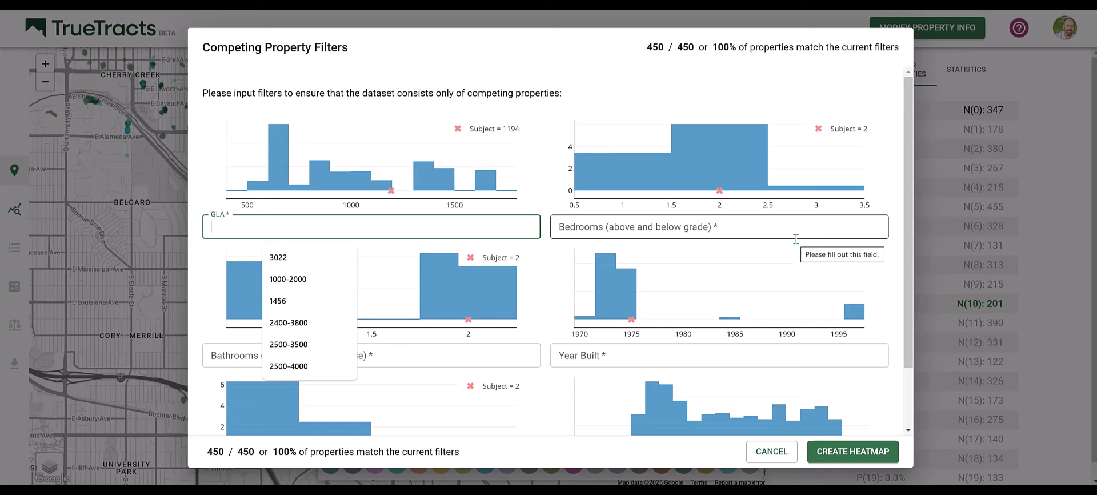
{"action": "type", "text": "800"}
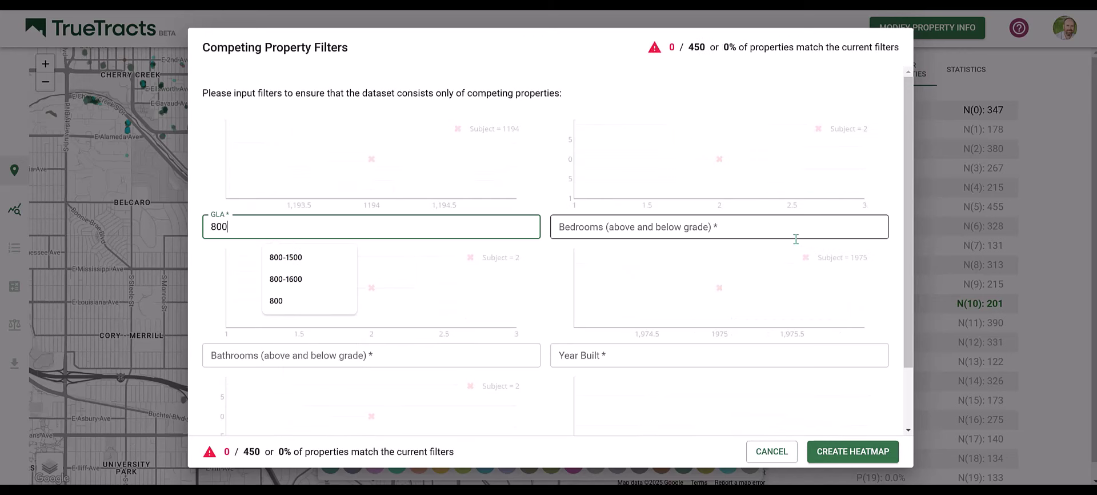
{"action": "type", "text": "-1500"}
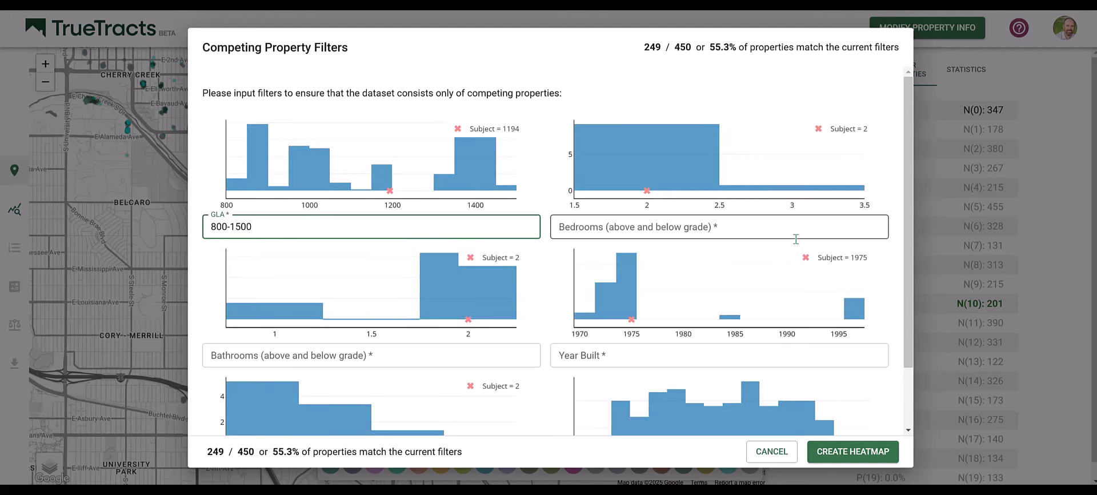
{"action": "key", "text": "Tab"}
{"action": "type", "text": "2"}
{"action": "key", "text": "Tab"}
{"action": "type", "text": "2"}
Step: Set the year built filter to 1960-1990 and the garage spaces filter to 3-
{"action": "key", "text": "Tab"}
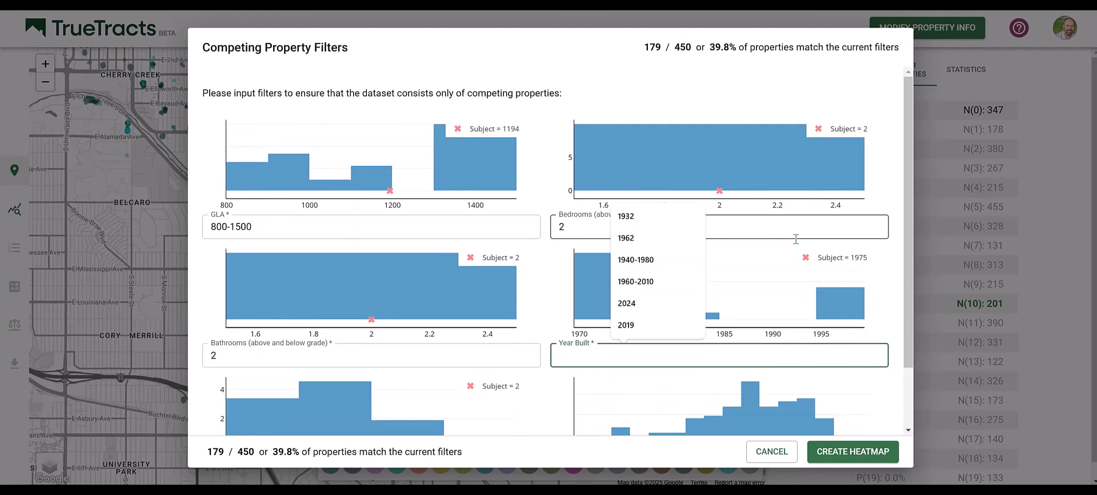
{"action": "type", "text": "1960-"}
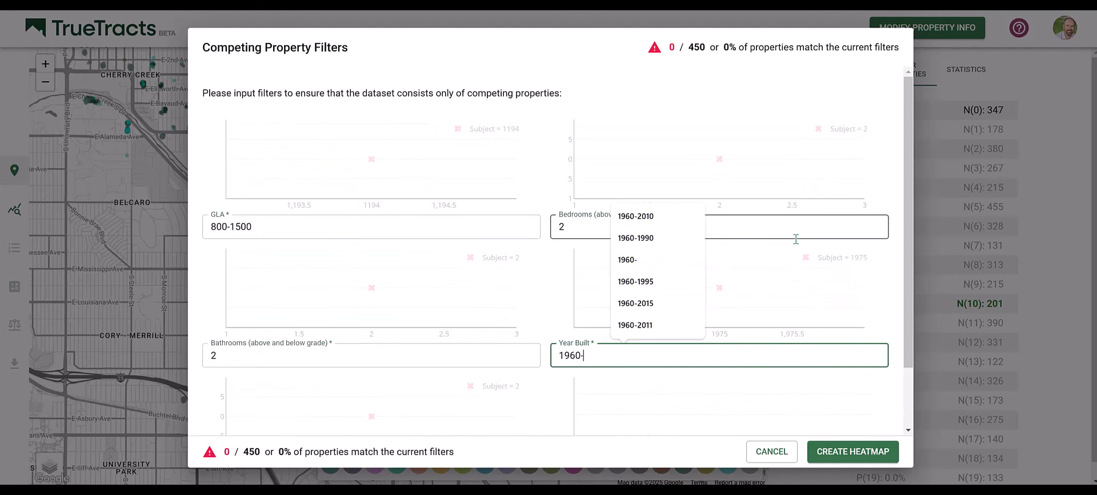
{"action": "type", "text": "1990"}
{"action": "key", "text": "Tab"}
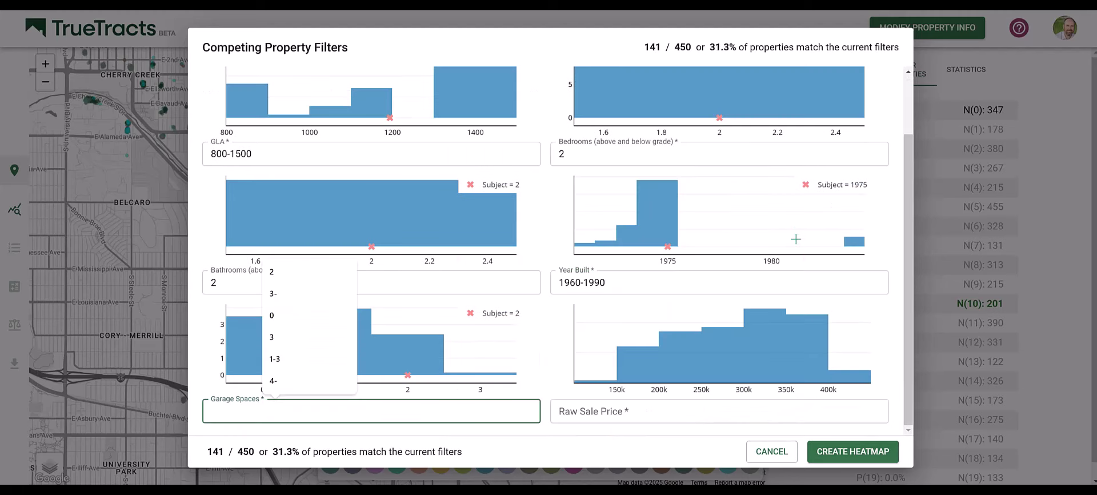
{"action": "type", "text": "3-"}
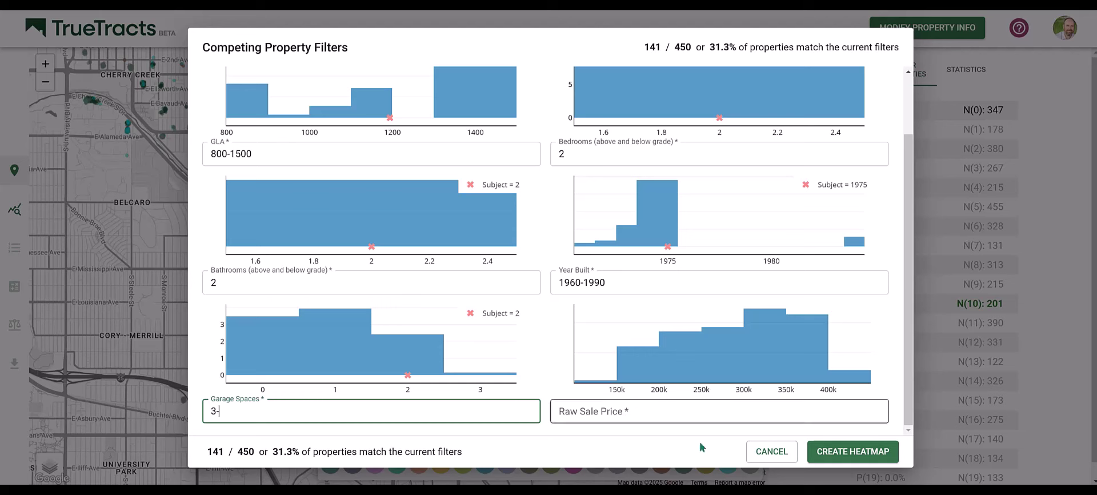
{"action": "left_click", "coordinate": [718, 413]}
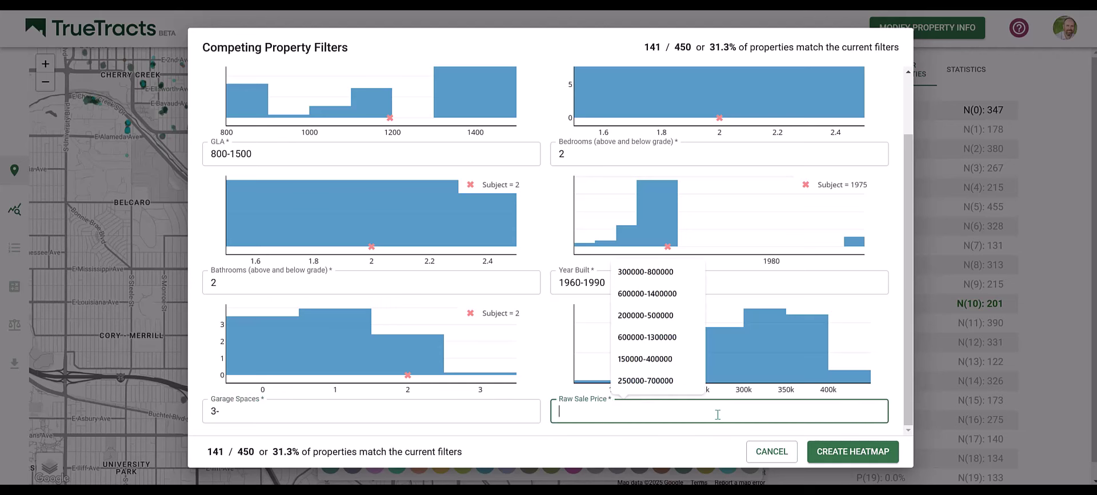
{"action": "type", "text": "150000"}
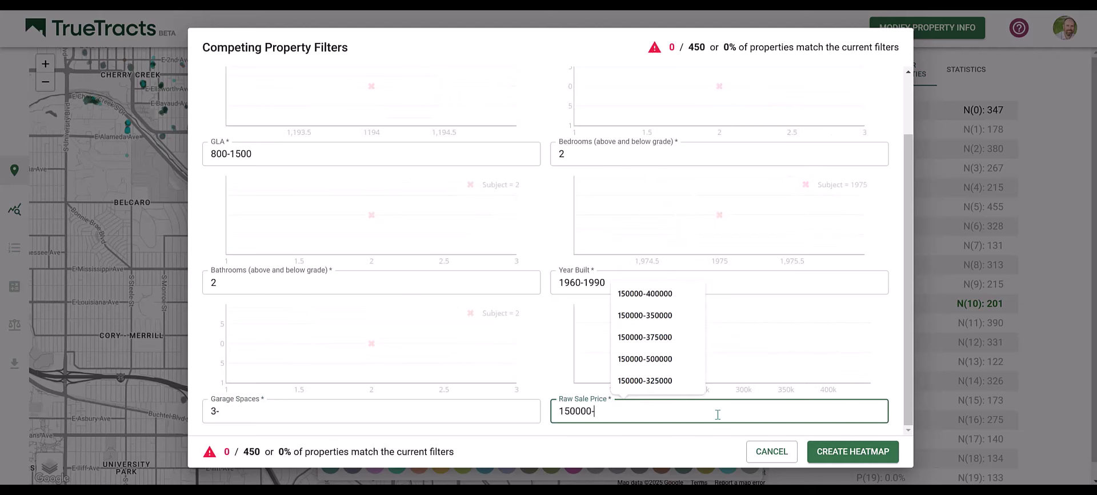
{"action": "type", "text": "-400000"}
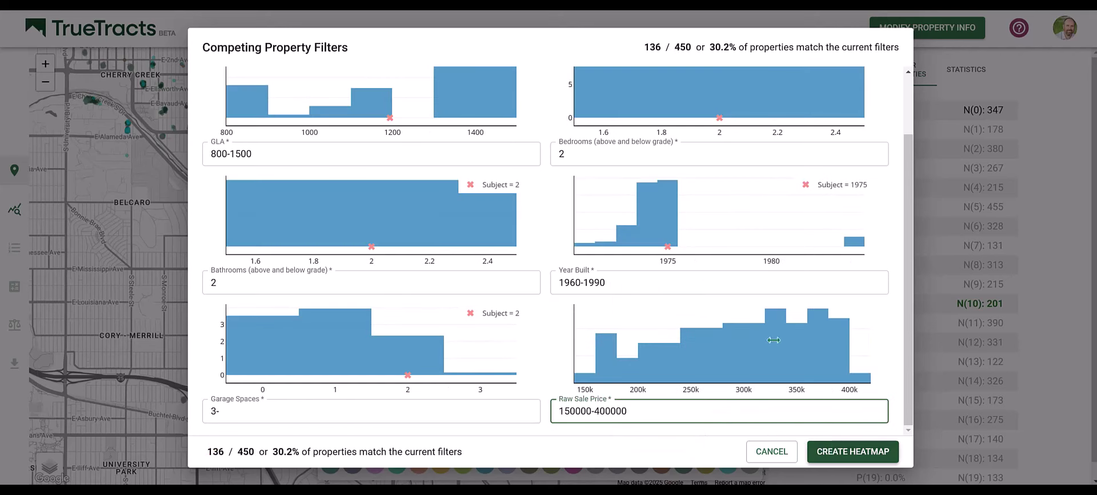
{"action": "left_click", "coordinate": [863, 449]}
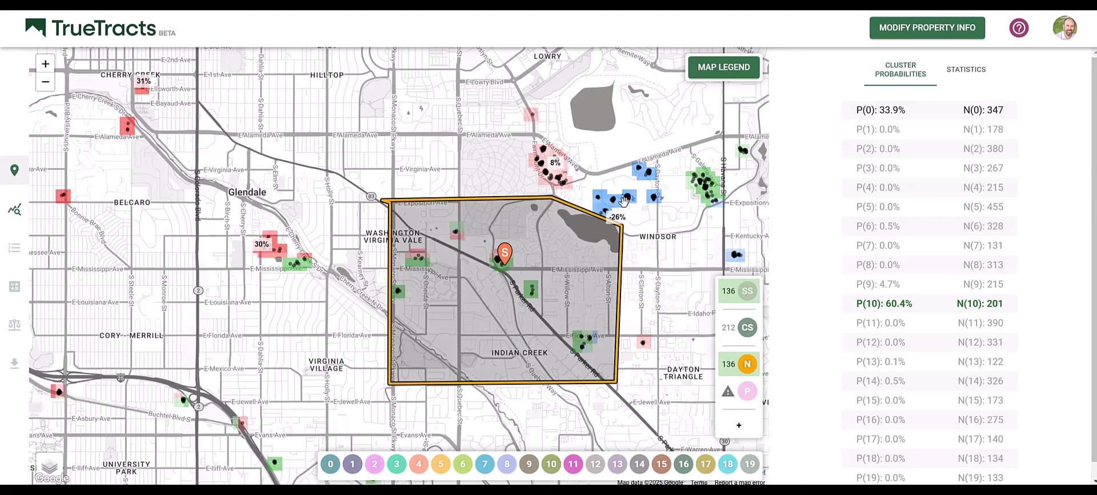
{"action": "scroll", "coordinate": [624, 200], "scroll_direction": "up", "scroll_amount": 1}
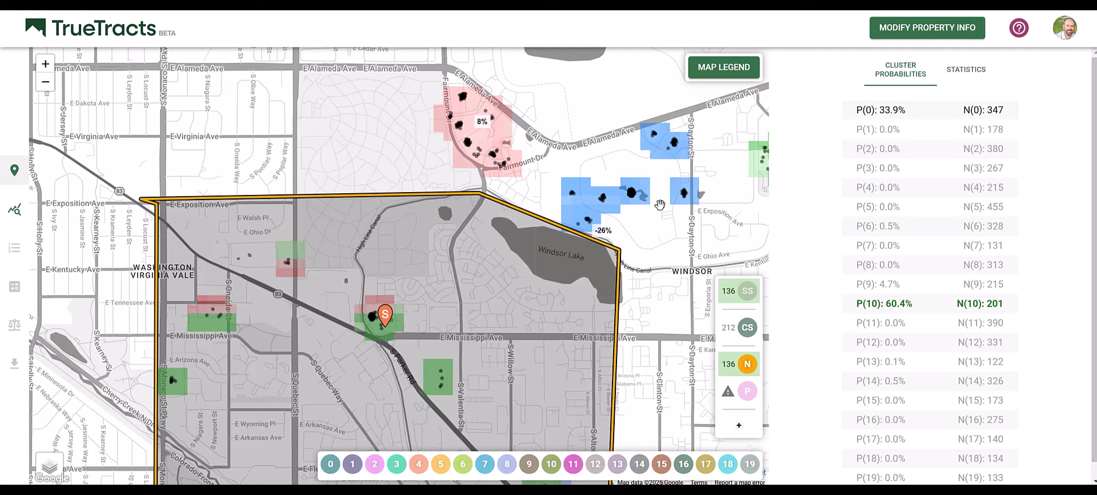
Step: Toggle the CS layer on the map to compare its areas with the drawn neighborhood
{"action": "scroll", "coordinate": [660, 239], "scroll_direction": "down", "scroll_amount": 1}
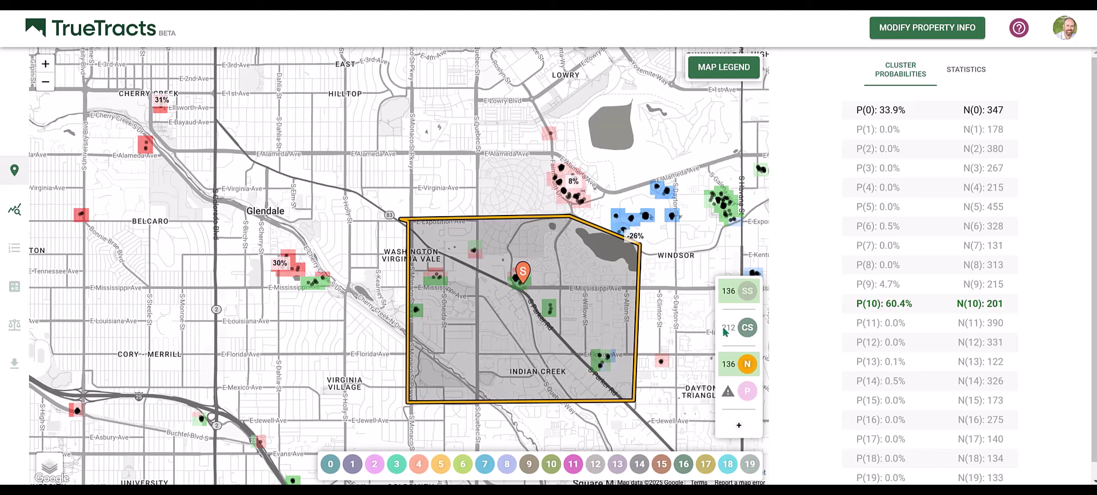
{"action": "left_click", "coordinate": [749, 329]}
{"action": "left_click", "coordinate": [749, 329]}
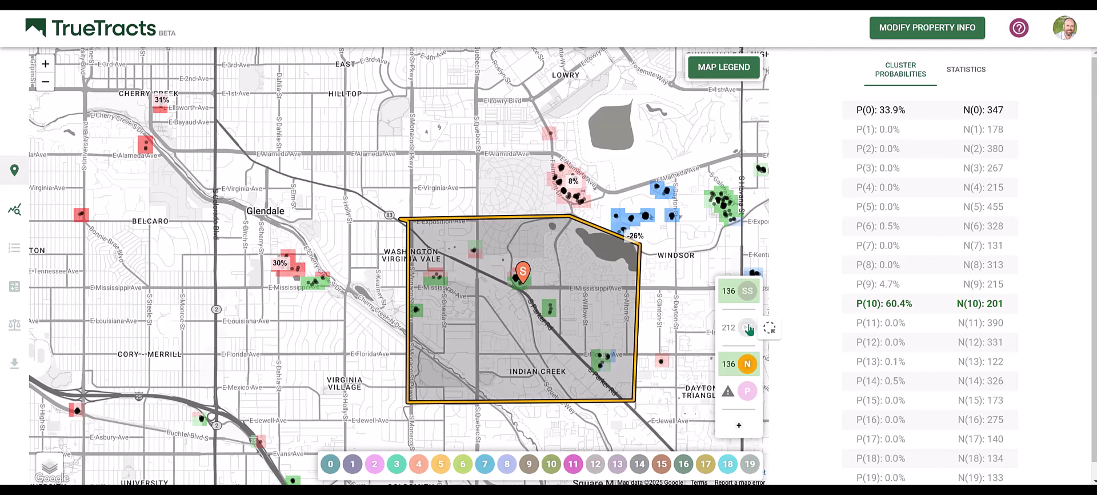
{"action": "left_click", "coordinate": [749, 329]}
{"action": "left_click", "coordinate": [748, 329]}
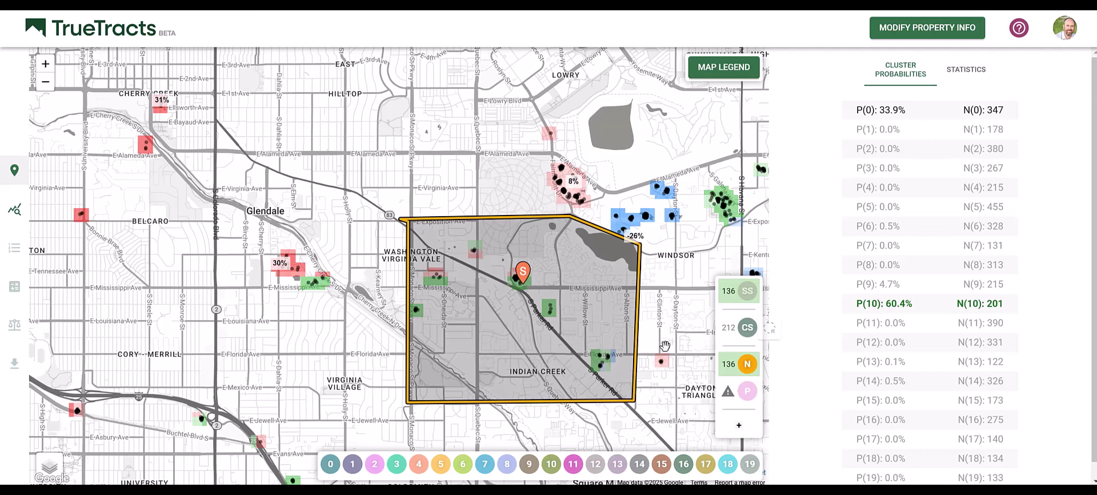
Step: Inspect the buildings between E Tennessee Ave and E Mississippi Ave on Google Satellite, then return to Google Map White
{"action": "scroll", "coordinate": [438, 280], "scroll_direction": "up", "scroll_amount": 3}
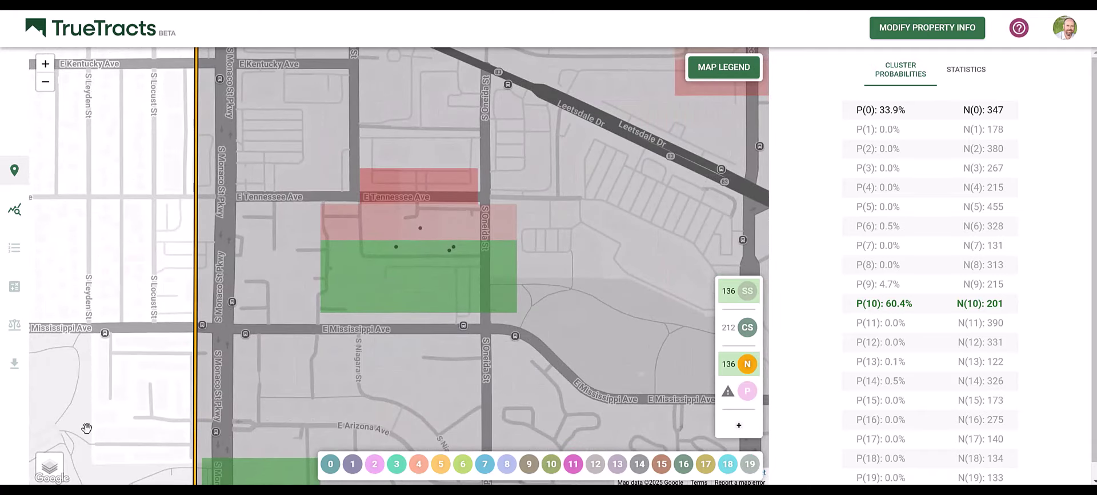
{"action": "mouse_move", "coordinate": [50, 467]}
{"action": "left_click", "coordinate": [47, 450]}
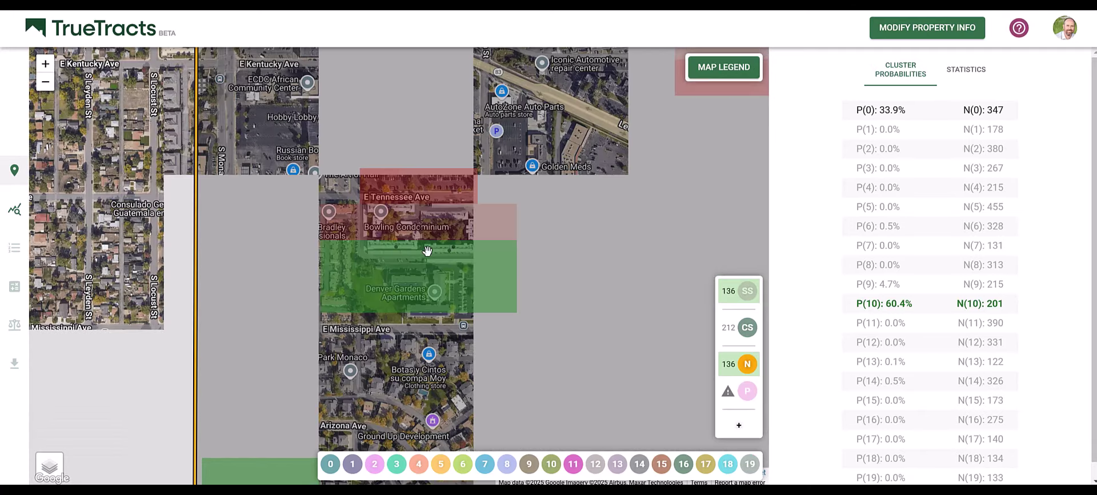
{"action": "scroll", "coordinate": [424, 242], "scroll_direction": "up", "scroll_amount": 2}
{"action": "scroll", "coordinate": [424, 243], "scroll_direction": "up", "scroll_amount": 1}
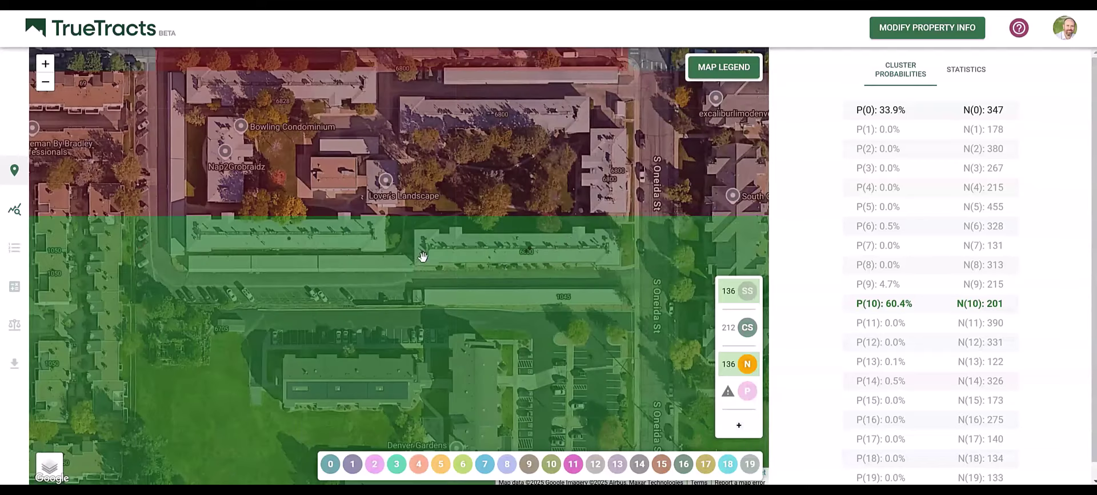
{"action": "mouse_move", "coordinate": [52, 473]}
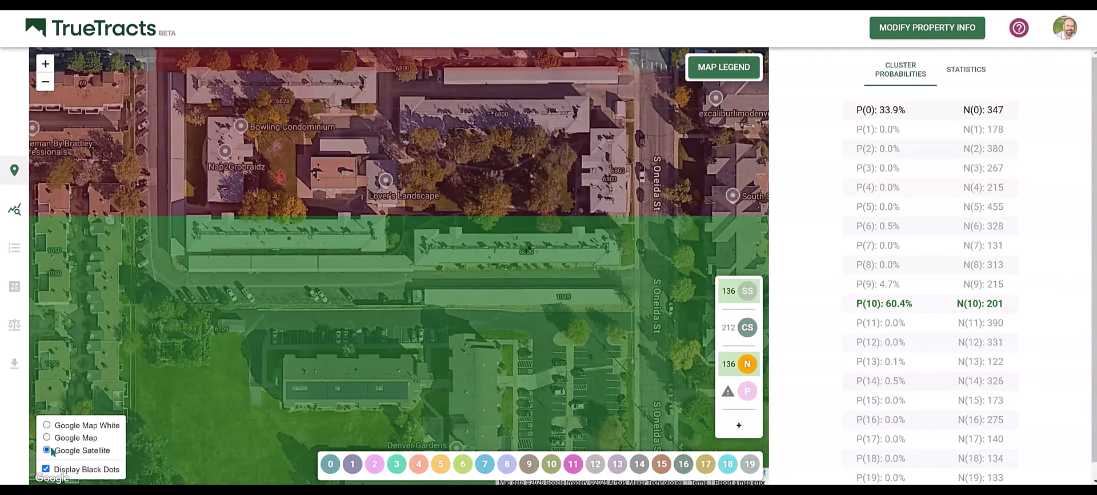
{"action": "left_click", "coordinate": [47, 425]}
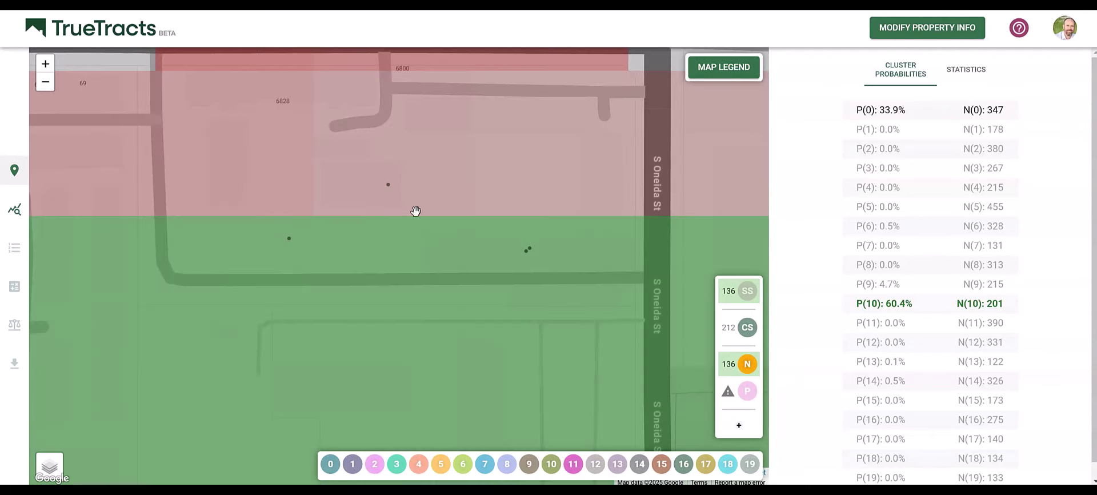
Step: Hide the black dots across the map
{"action": "scroll", "coordinate": [415, 211], "scroll_direction": "down", "scroll_amount": 4}
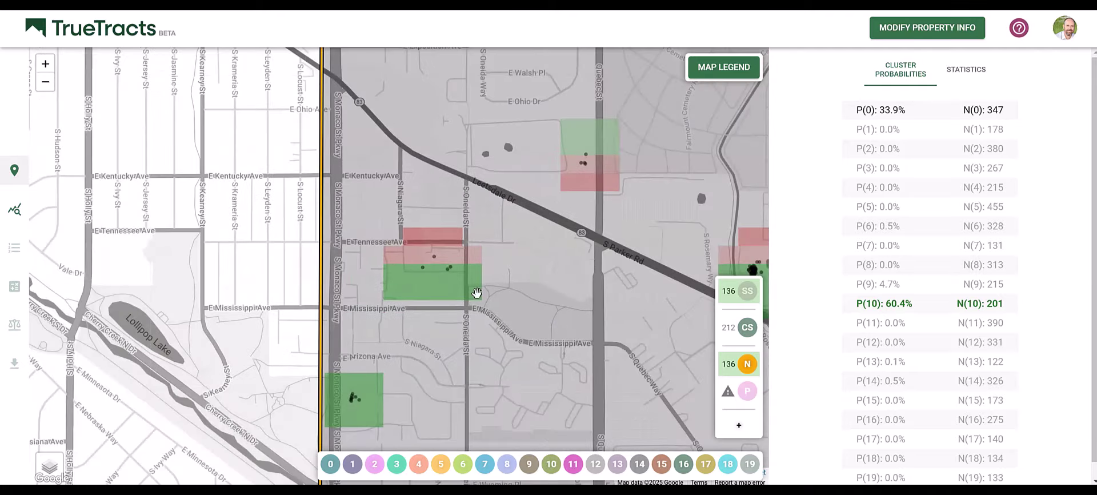
{"action": "scroll", "coordinate": [477, 292], "scroll_direction": "down", "scroll_amount": 4}
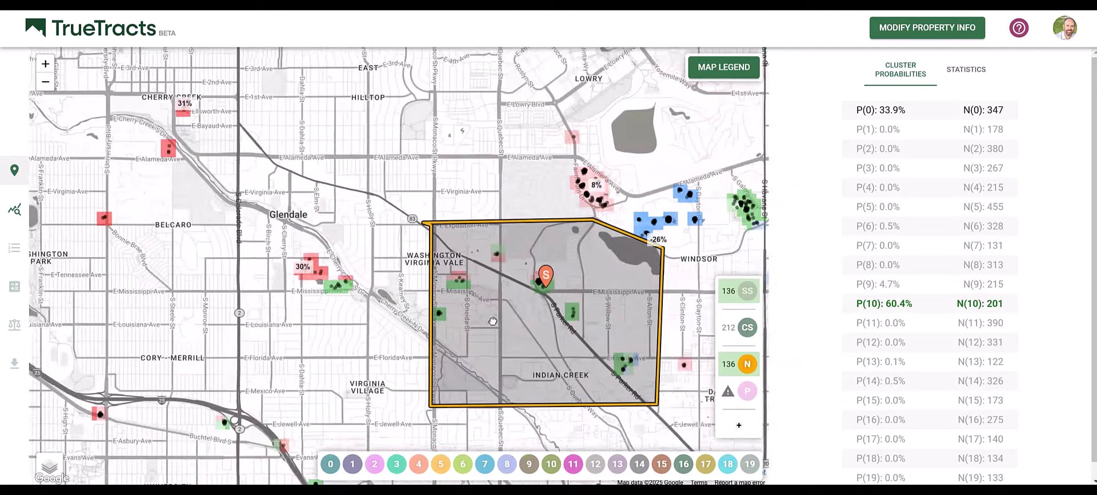
{"action": "left_click_drag", "start_coordinate": [492, 321], "coordinate": [436, 270]}
{"action": "scroll", "coordinate": [435, 269], "scroll_direction": "down", "scroll_amount": 3}
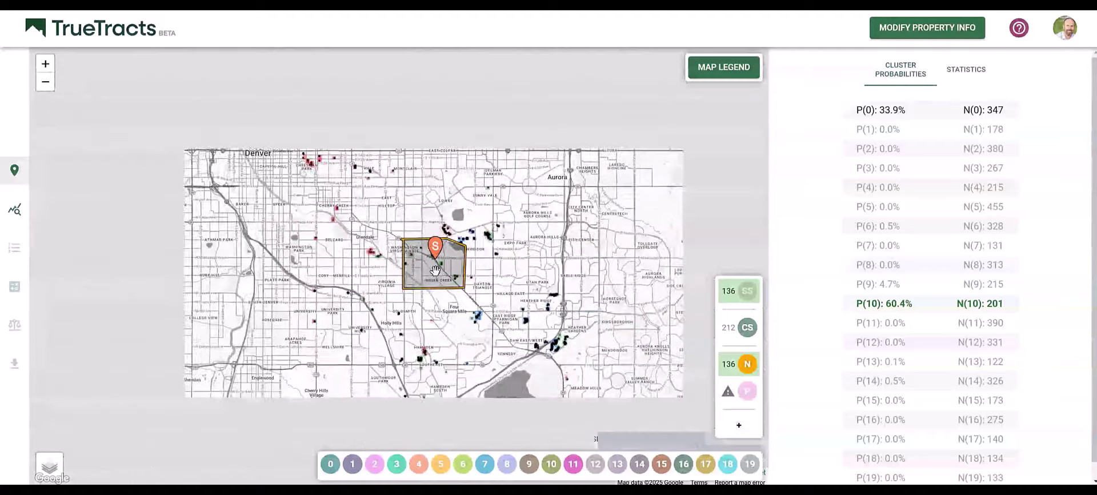
{"action": "scroll", "coordinate": [435, 269], "scroll_direction": "up", "scroll_amount": 2}
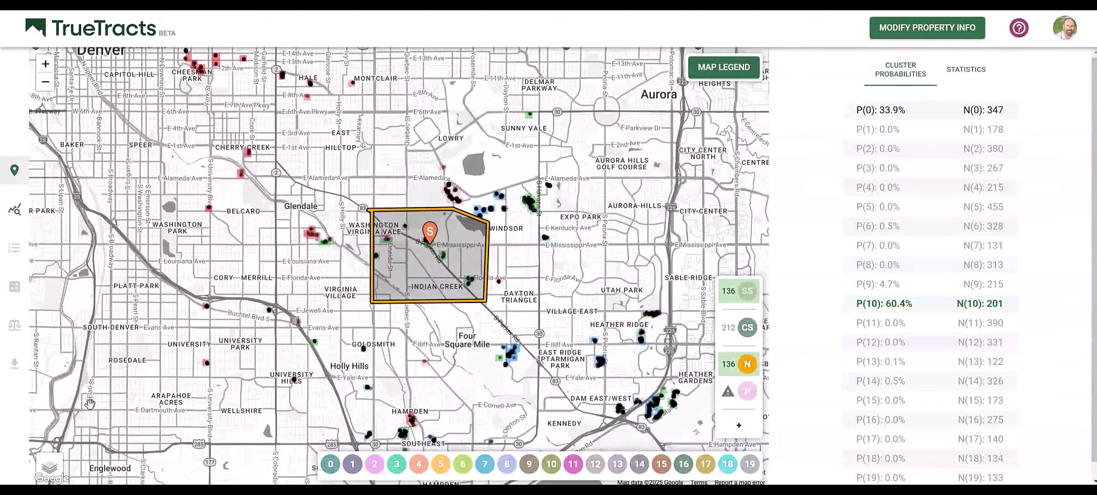
{"action": "left_click", "coordinate": [47, 469]}
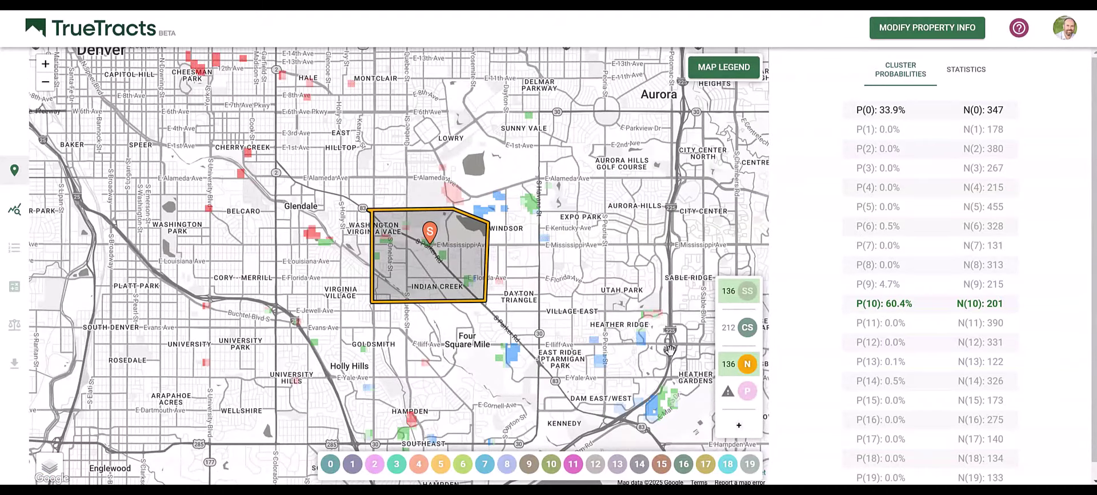
Step: Turn on the CS layer on the map
{"action": "left_click", "coordinate": [745, 333]}
{"action": "left_click", "coordinate": [745, 333]}
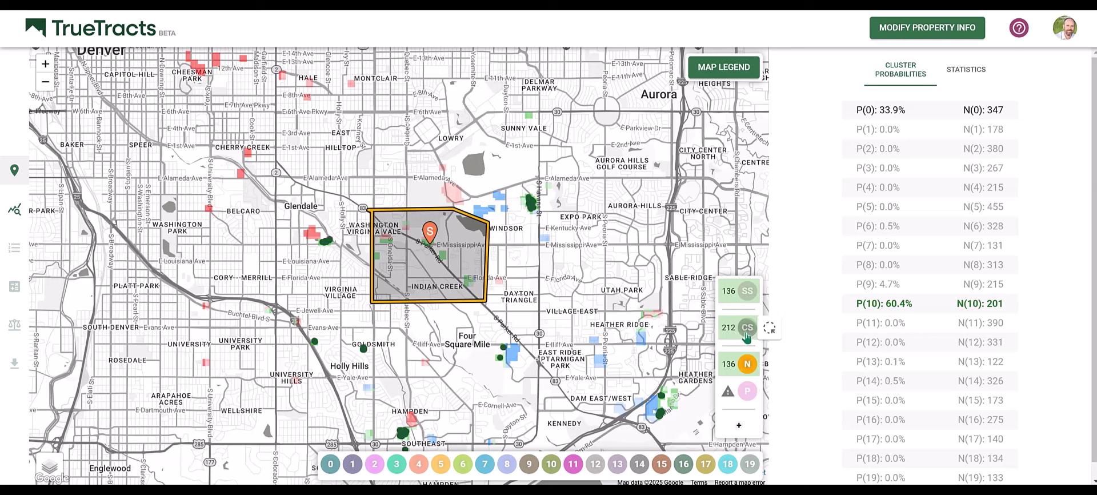
{"action": "left_click", "coordinate": [745, 333]}
{"action": "left_click", "coordinate": [746, 330]}
{"action": "left_click", "coordinate": [746, 330]}
{"action": "left_click", "coordinate": [746, 330]}
Step: Draw the CS market area boundary from E Alameda Ave to about Highway 285, enclosing Glendale, Holly Hills, Kennedy and Utah Park
{"action": "left_click_drag", "start_coordinate": [563, 295], "coordinate": [566, 246]}
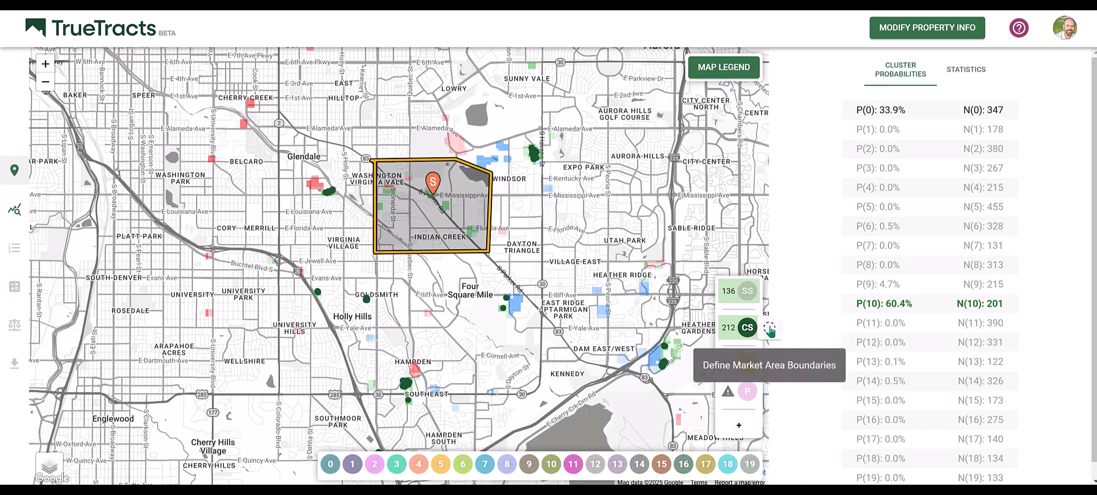
{"action": "left_click", "coordinate": [770, 330]}
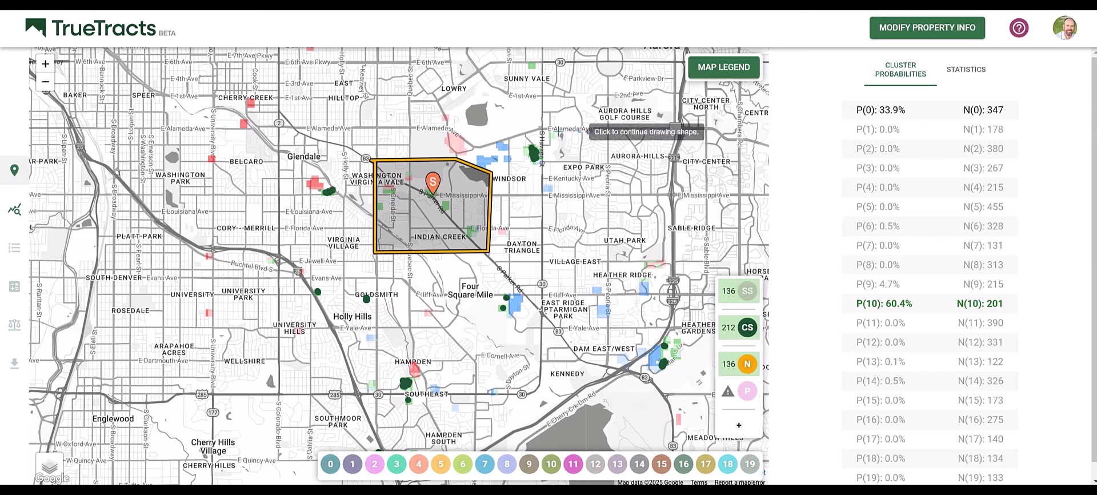
{"action": "left_click", "coordinate": [475, 148]}
{"action": "left_click", "coordinate": [441, 129]}
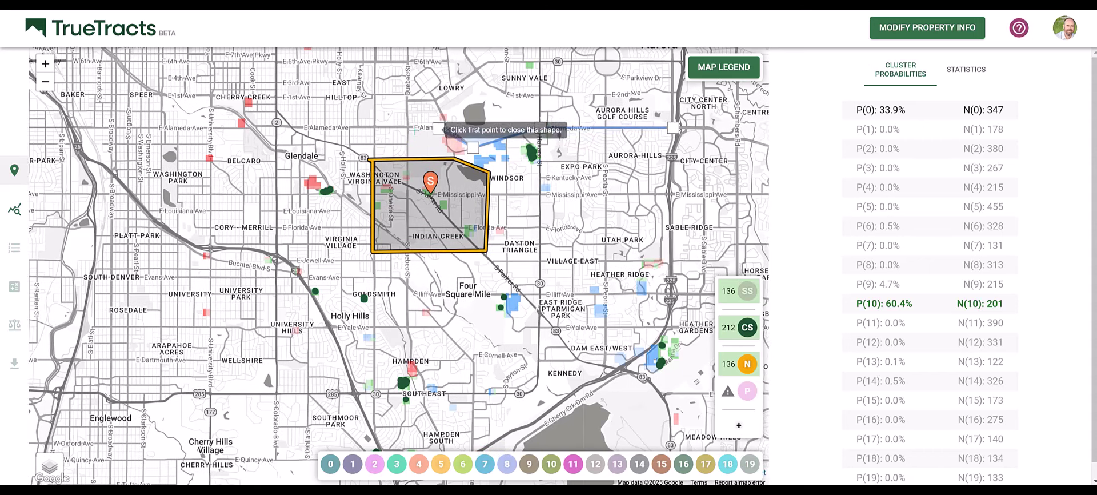
{"action": "left_click", "coordinate": [375, 126]}
{"action": "left_click", "coordinate": [272, 126]}
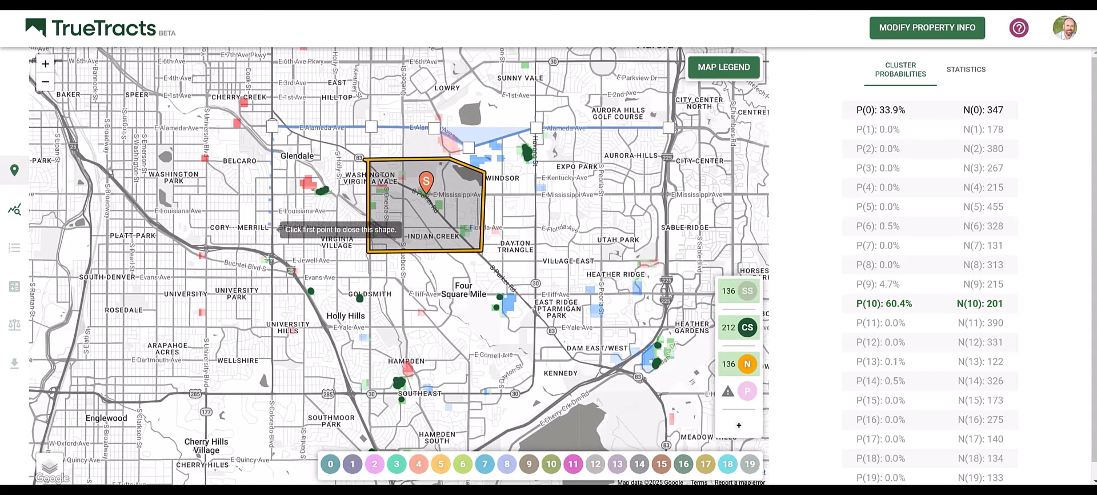
{"action": "left_click", "coordinate": [267, 266]}
{"action": "left_click", "coordinate": [270, 395]}
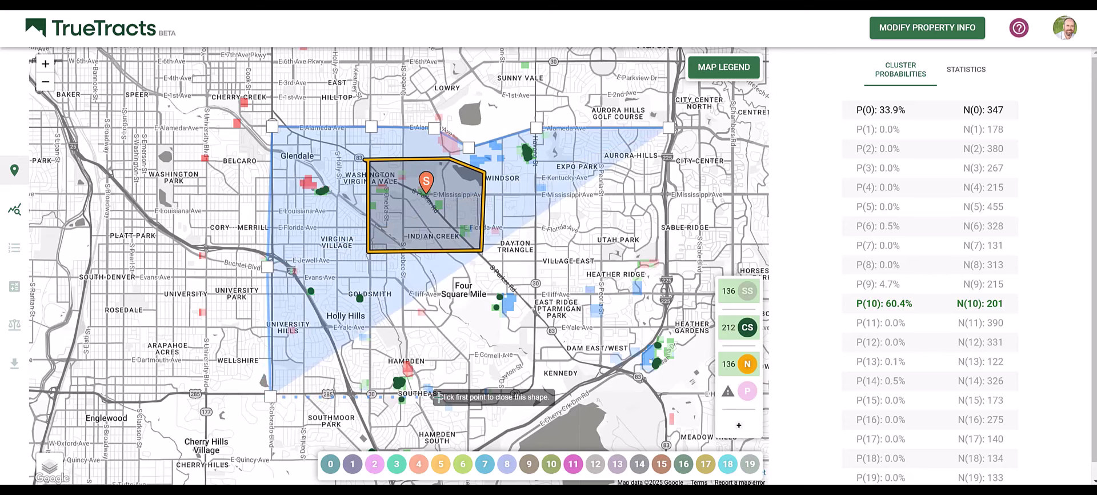
{"action": "left_click", "coordinate": [438, 396]}
{"action": "left_click", "coordinate": [520, 393]}
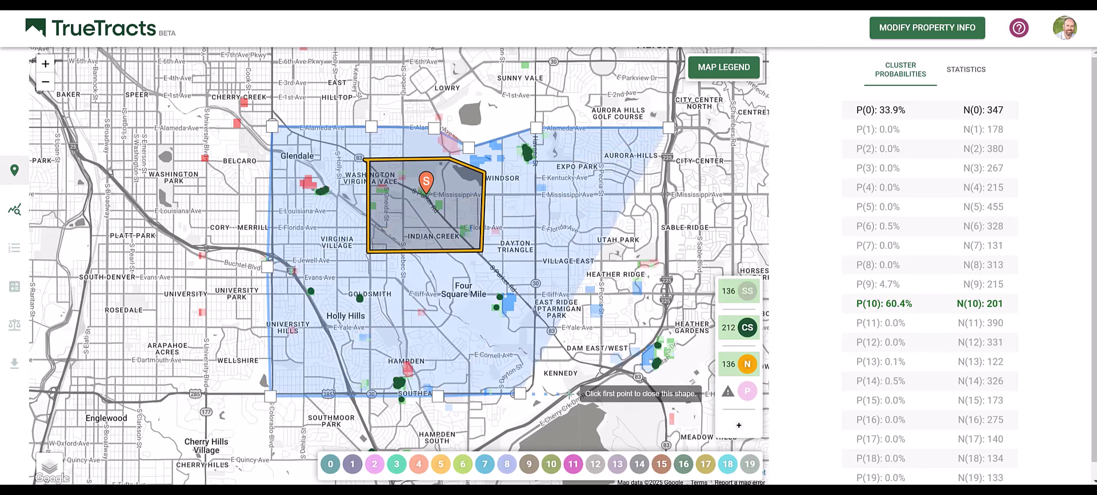
{"action": "left_click", "coordinate": [567, 392]}
{"action": "left_click", "coordinate": [662, 327]}
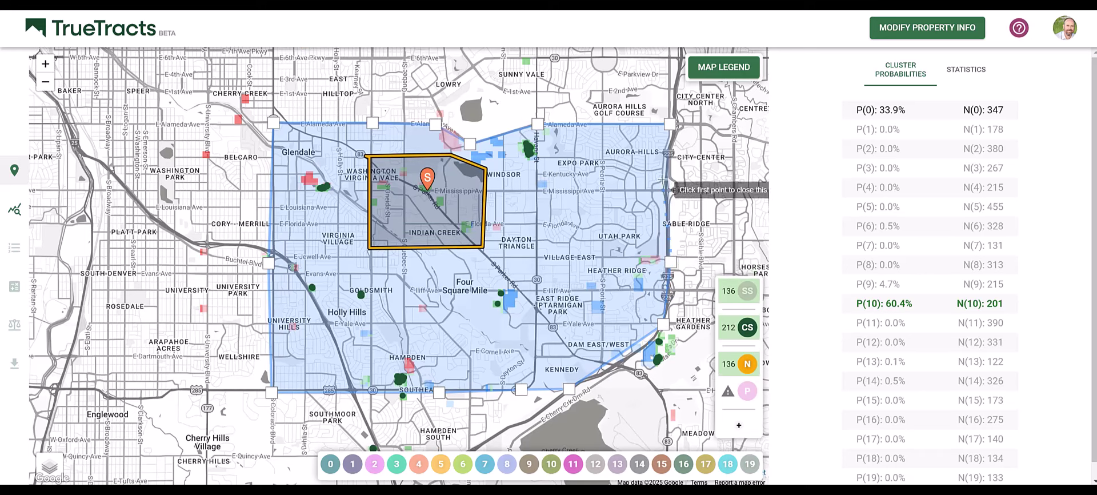
{"action": "left_click", "coordinate": [670, 126]}
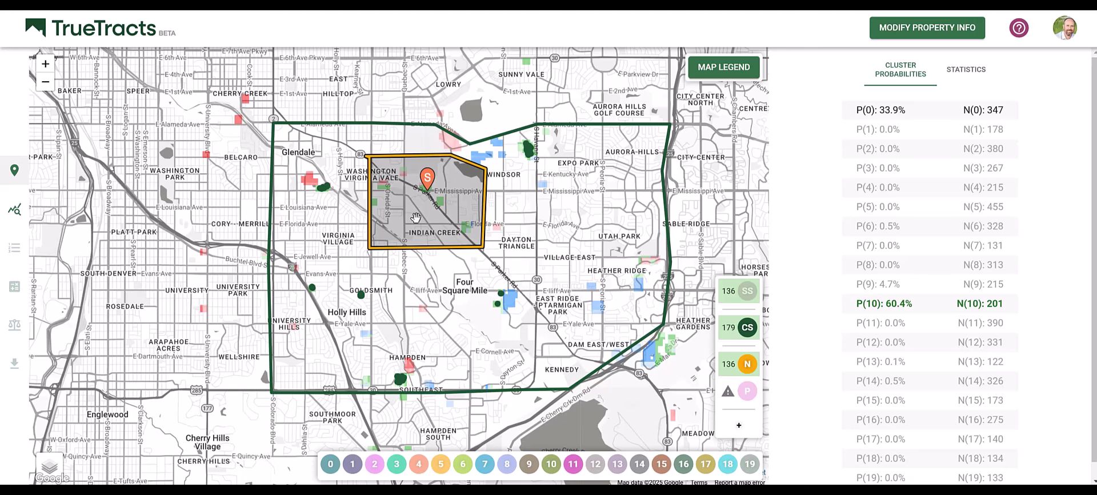
Step: Switch the base map to Google Satellite around the subject's condominium project
{"action": "scroll", "coordinate": [425, 208], "scroll_direction": "up", "scroll_amount": 2}
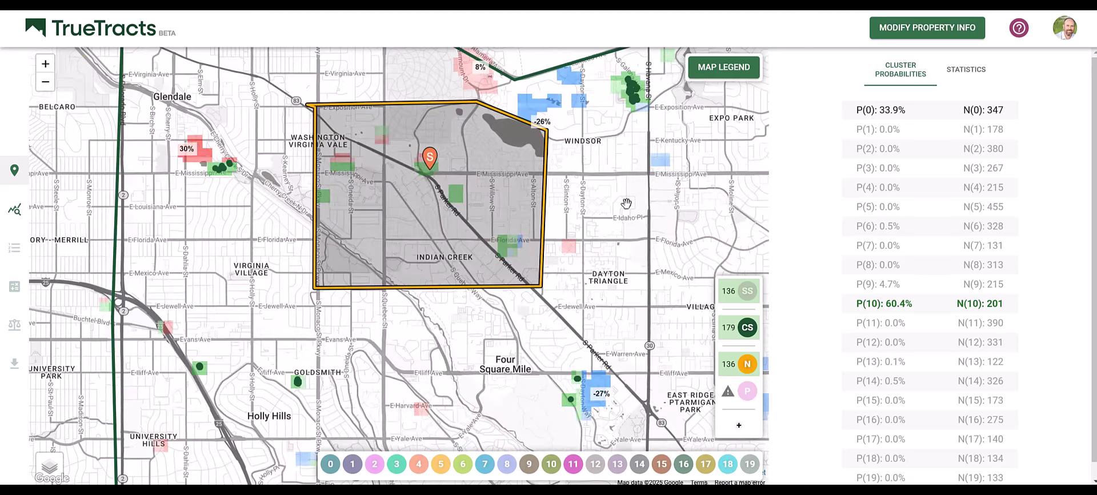
{"action": "left_click_drag", "start_coordinate": [465, 196], "coordinate": [439, 291]}
{"action": "scroll", "coordinate": [394, 276], "scroll_direction": "up", "scroll_amount": 2}
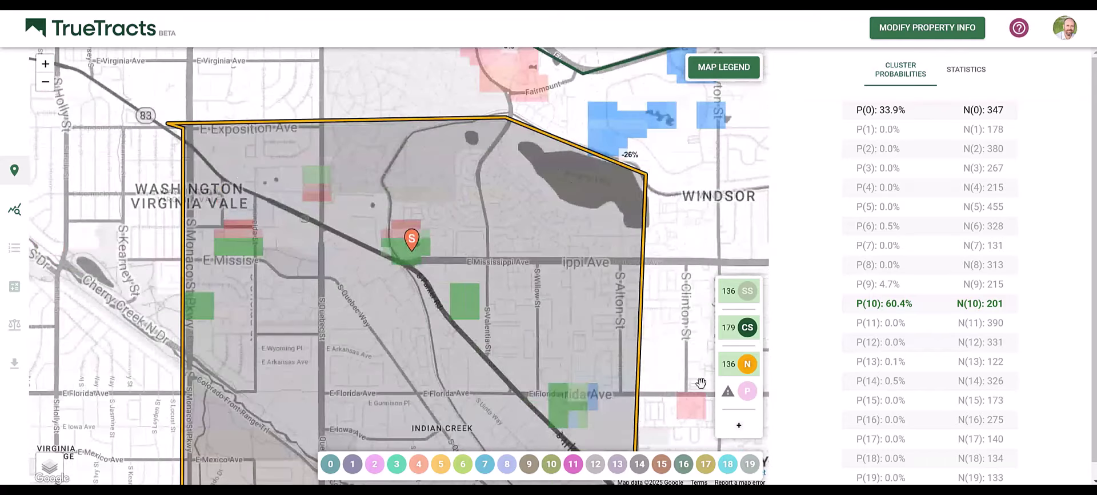
{"action": "mouse_move", "coordinate": [727, 394]}
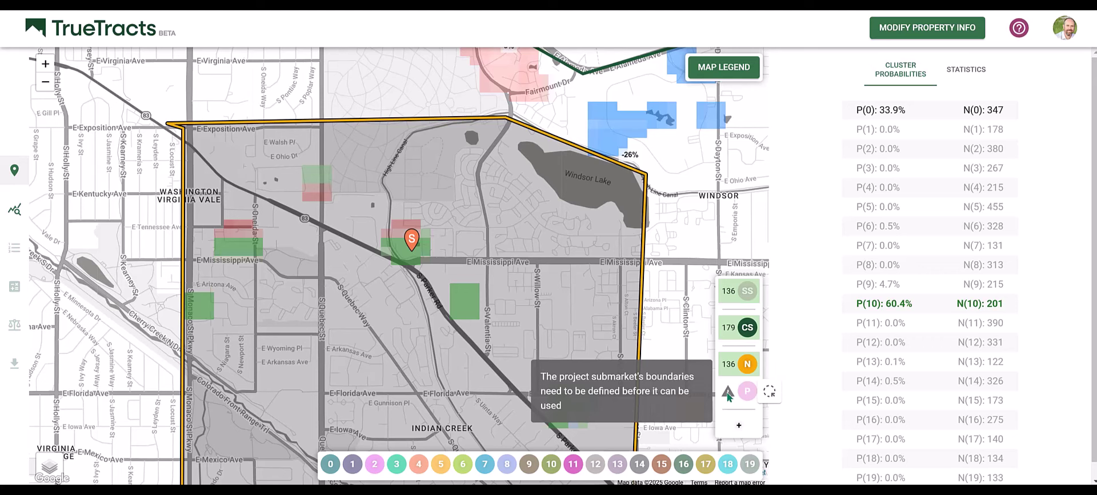
{"action": "scroll", "coordinate": [406, 237], "scroll_direction": "up", "scroll_amount": 3}
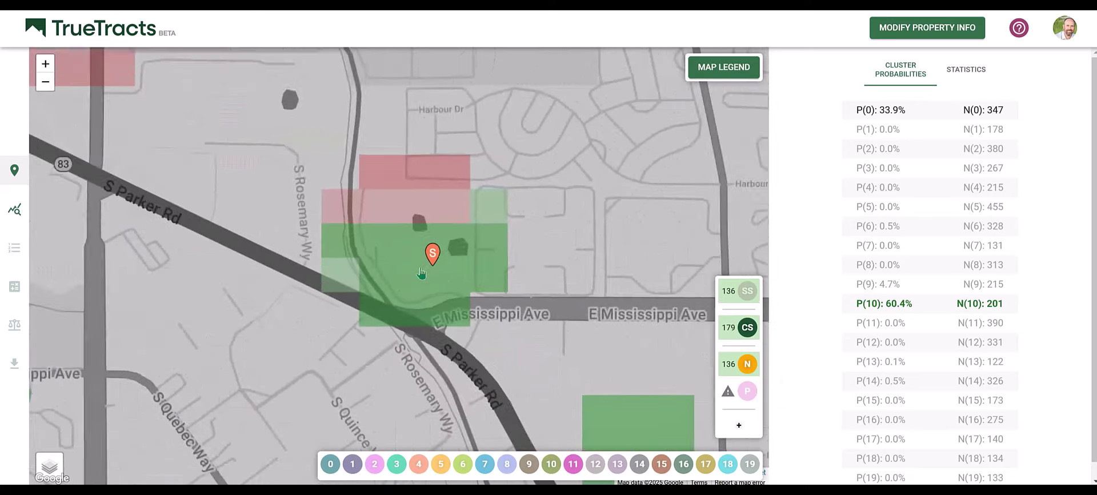
{"action": "left_click", "coordinate": [56, 468]}
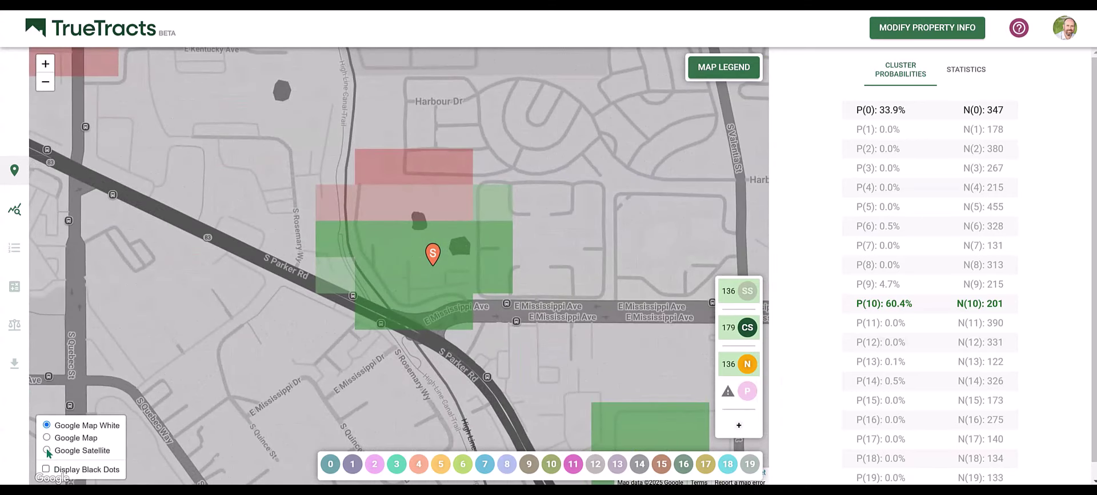
{"action": "left_click", "coordinate": [47, 450]}
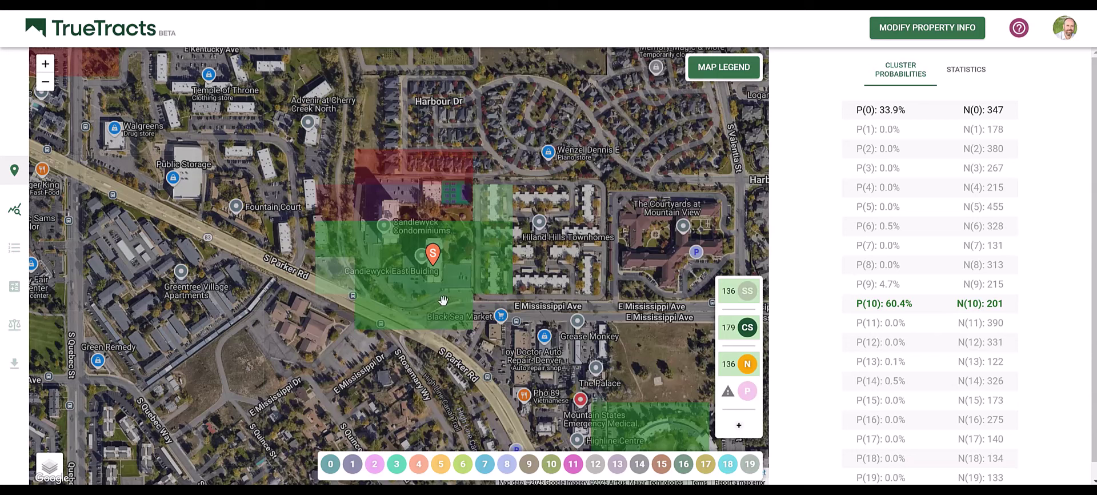
Step: Draw a five-sided project submarket (P) boundary around the Candlewyck Condominiums complex, just north of E Mississippi Ave and S Parker Rd
{"action": "left_click", "coordinate": [745, 392]}
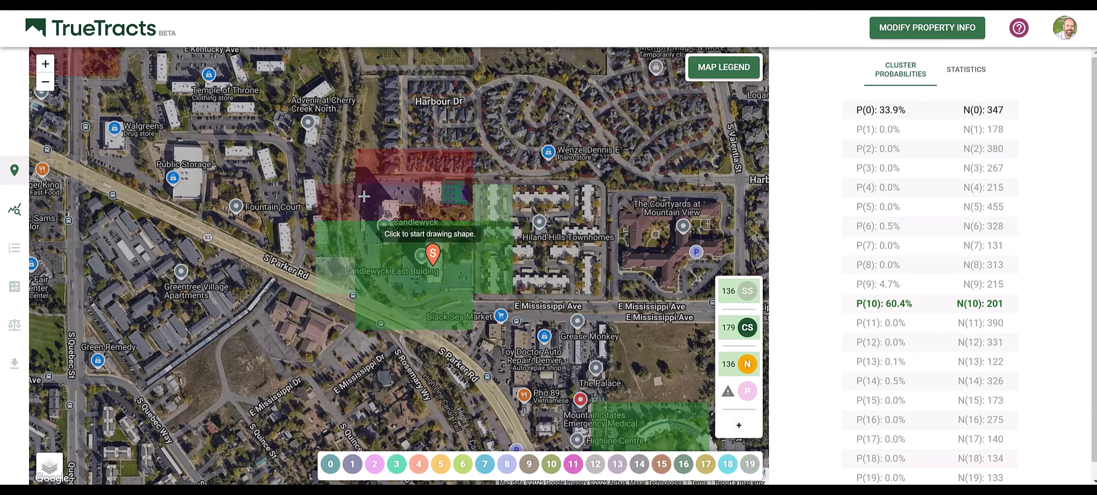
{"action": "left_click", "coordinate": [354, 175]}
{"action": "left_click", "coordinate": [346, 304]}
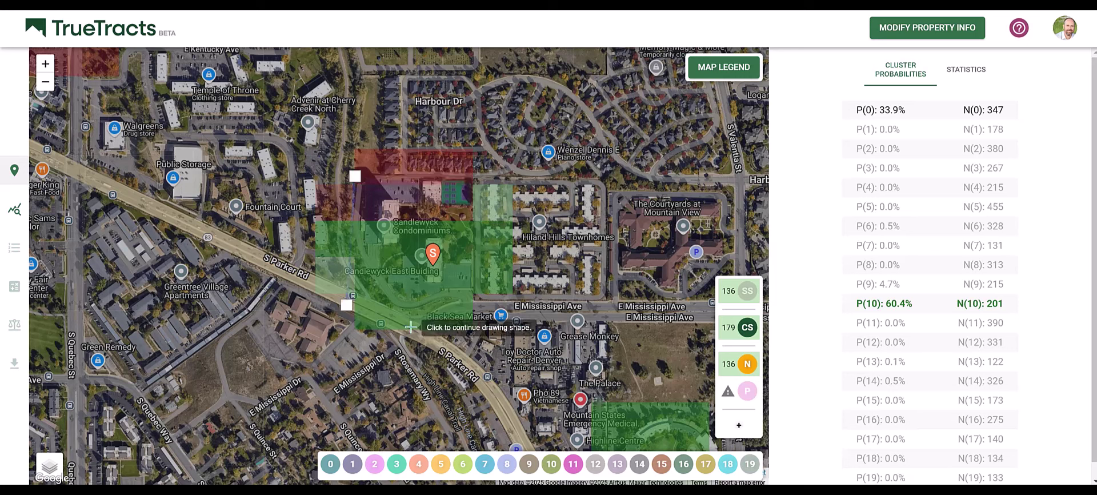
{"action": "left_click", "coordinate": [409, 325]}
{"action": "left_click", "coordinate": [478, 303]}
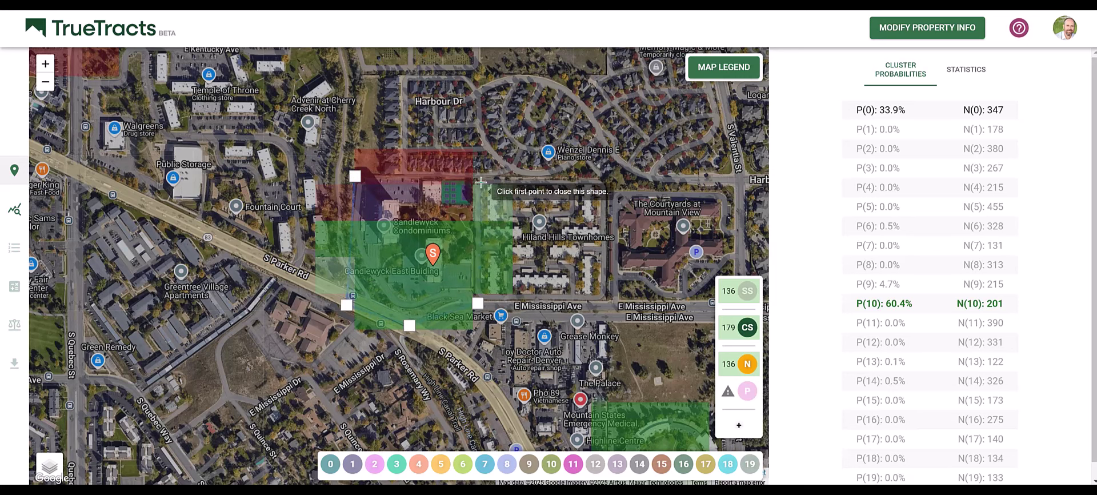
{"action": "left_click", "coordinate": [355, 176]}
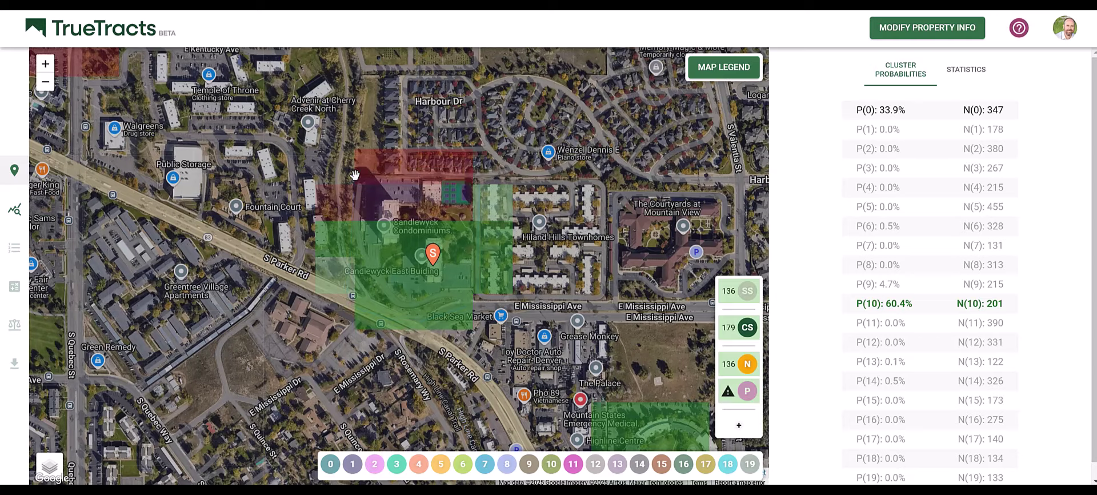
Step: Review the project boundary together with the neighborhood and CS market area boundaries
{"action": "scroll", "coordinate": [515, 296], "scroll_direction": "down", "scroll_amount": 4}
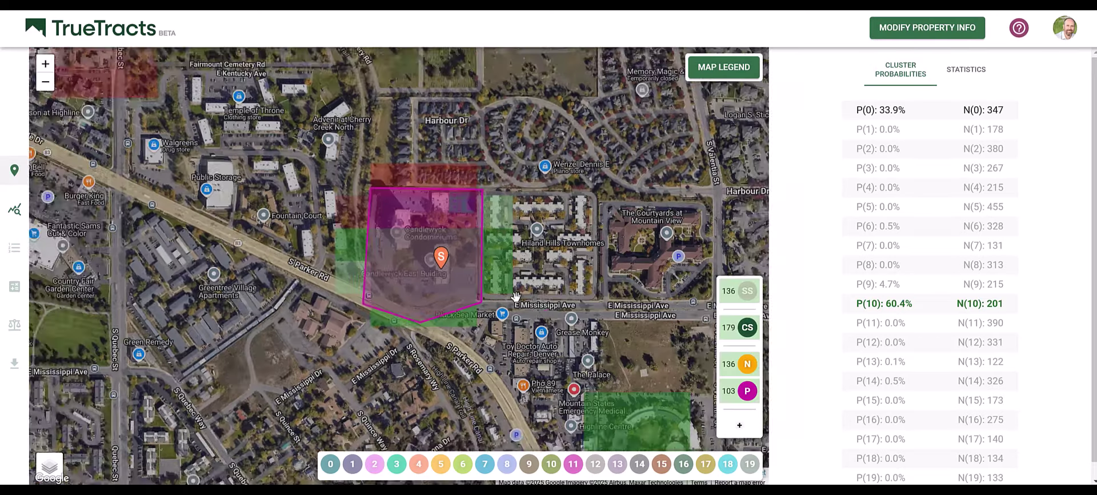
{"action": "scroll", "coordinate": [515, 296], "scroll_direction": "down", "scroll_amount": 3}
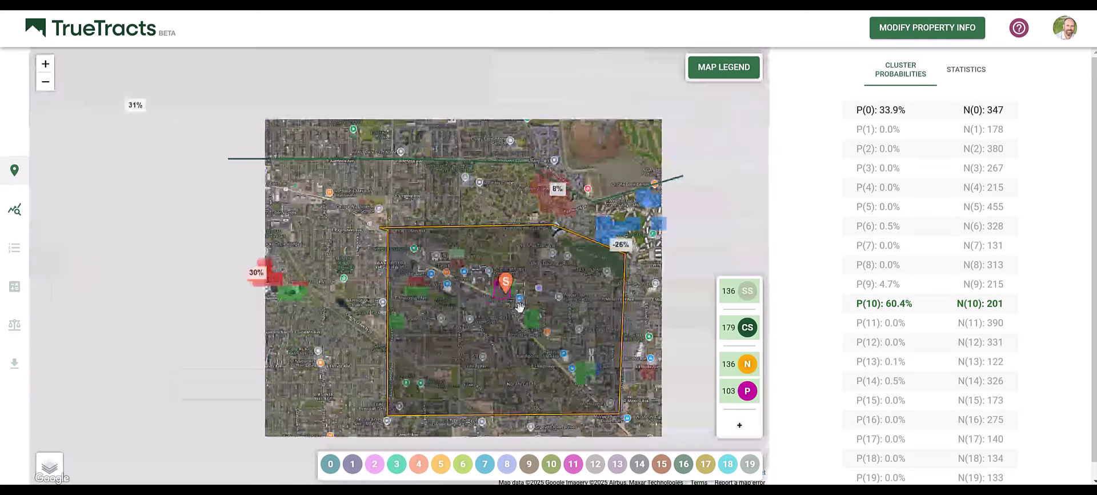
{"action": "left_click_drag", "start_coordinate": [515, 296], "coordinate": [500, 239]}
{"action": "scroll", "coordinate": [500, 239], "scroll_direction": "down", "scroll_amount": 2}
{"action": "scroll", "coordinate": [500, 239], "scroll_direction": "down", "scroll_amount": 1}
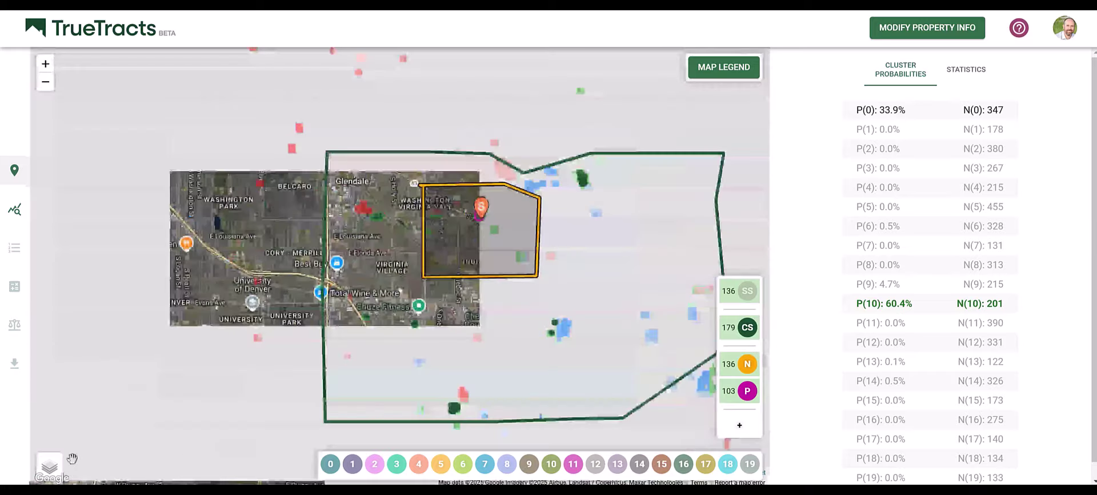
Step: Switch the base map from satellite imagery back to the street map around the drawn boundaries
{"action": "left_click", "coordinate": [50, 465]}
{"action": "left_click", "coordinate": [47, 424]}
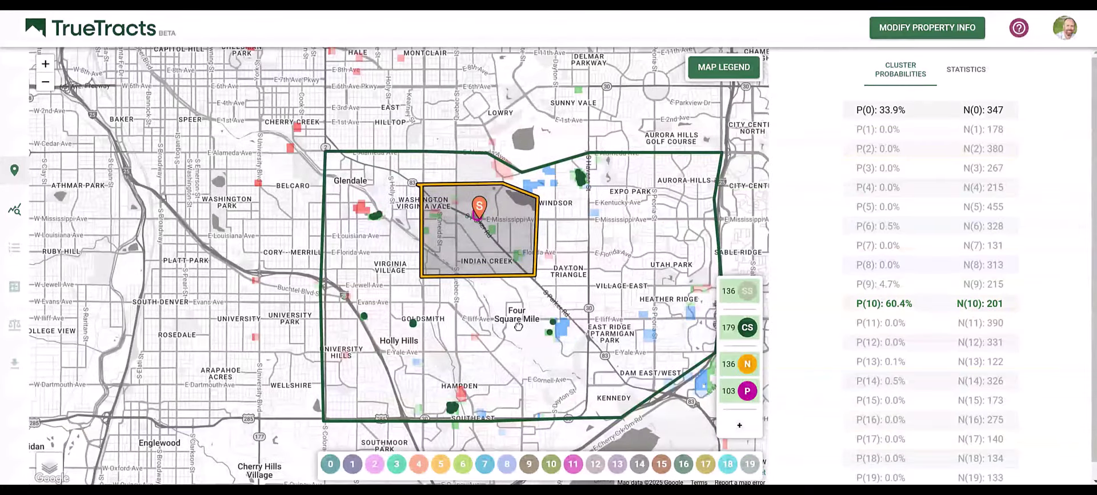
{"action": "left_click_drag", "start_coordinate": [327, 395], "coordinate": [247, 379]}
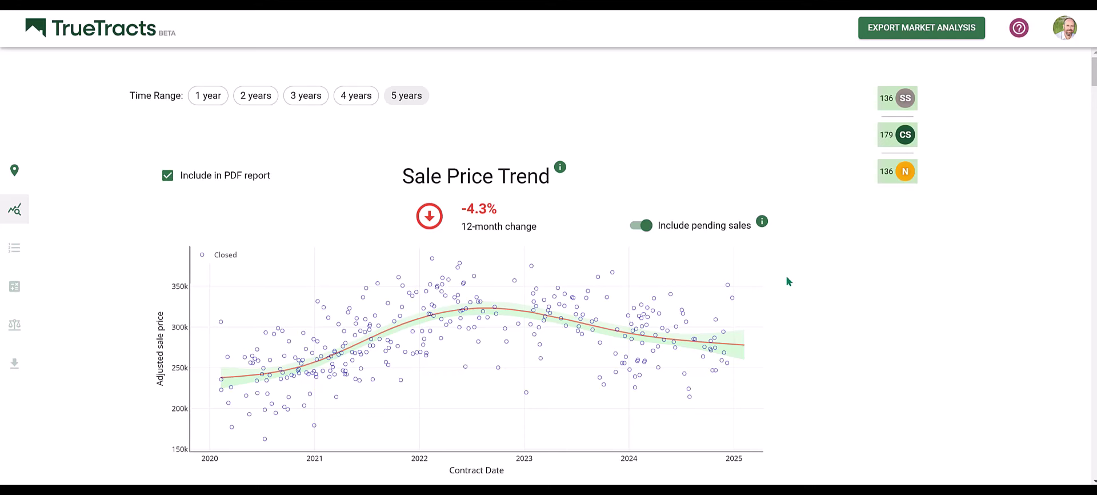
Step: Compare the Sale Price Trend without and with the CS dataset, and set the time range to 1 year
{"action": "left_click", "coordinate": [904, 135]}
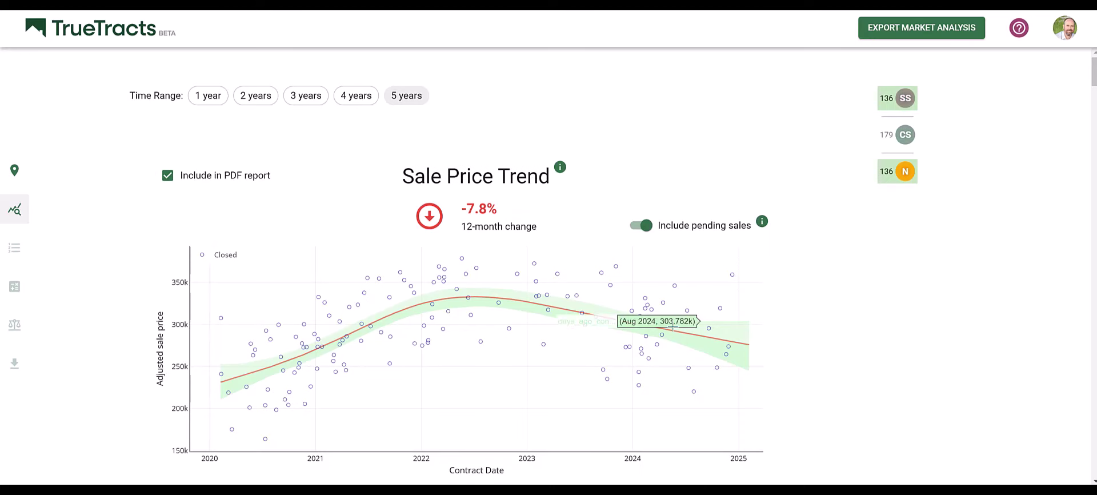
{"action": "left_click", "coordinate": [907, 135]}
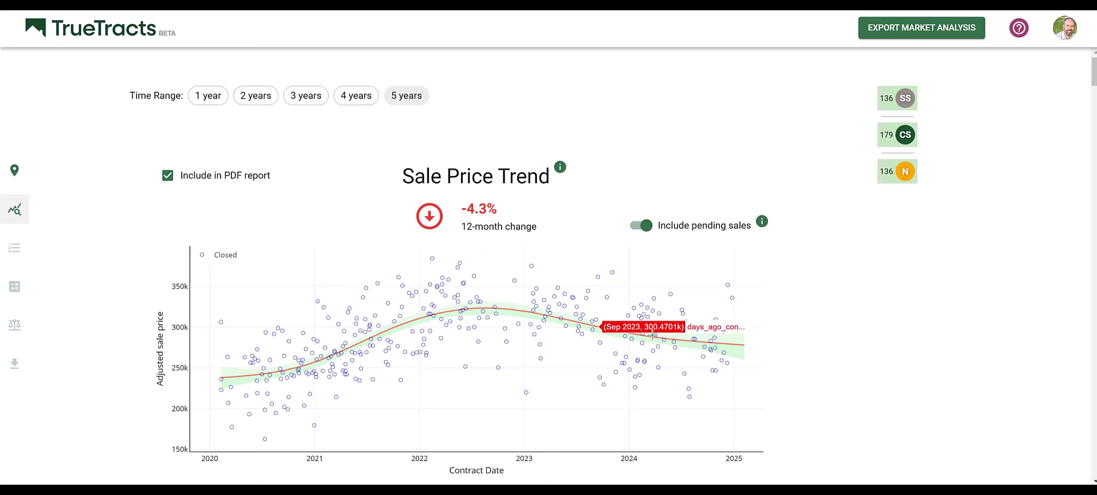
{"action": "left_click", "coordinate": [202, 96]}
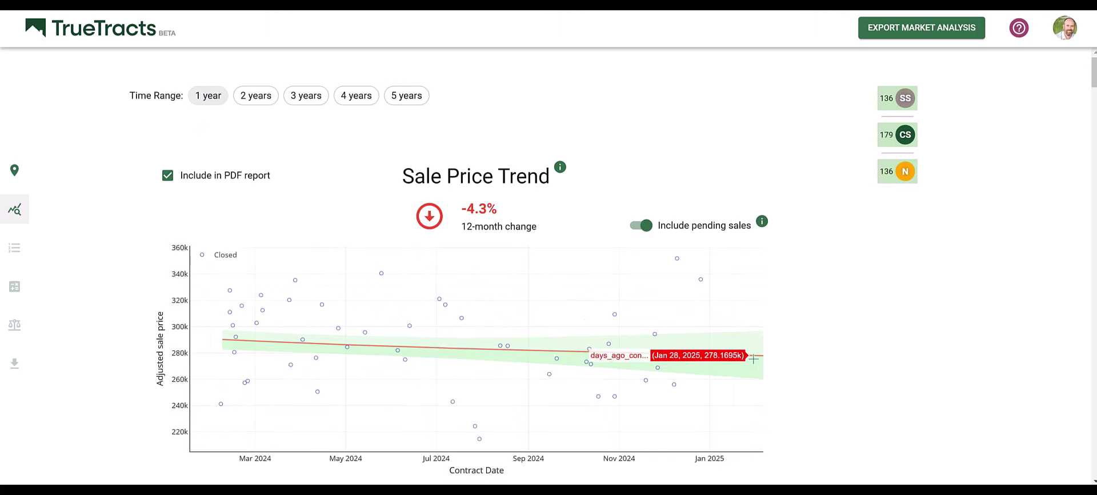
Step: Review the one-year market trend charts, the Page 1 and Page 2 summaries, and the 1004MC tables and commentary
{"action": "scroll", "coordinate": [812, 315], "scroll_direction": "down", "scroll_amount": 10}
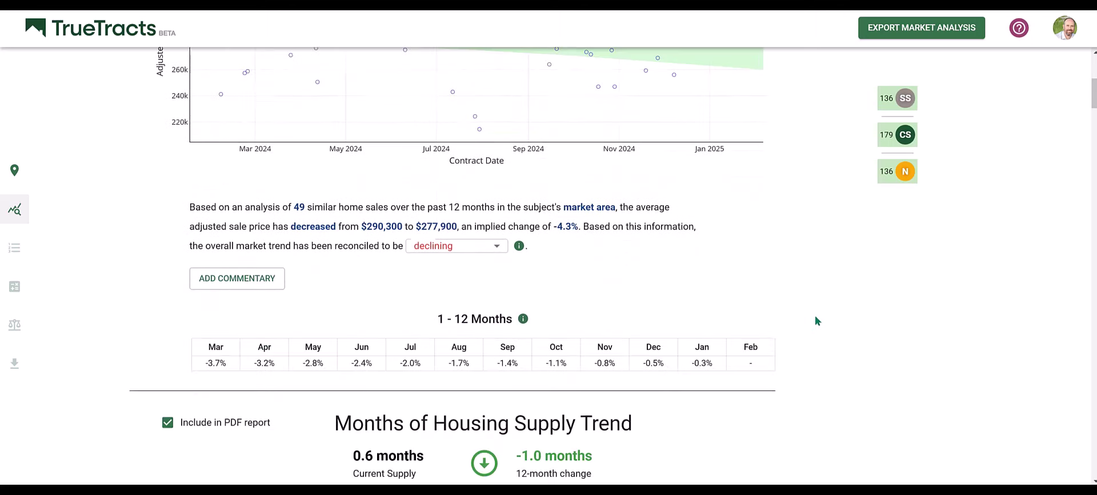
{"action": "scroll", "coordinate": [815, 313], "scroll_direction": "down", "scroll_amount": 15}
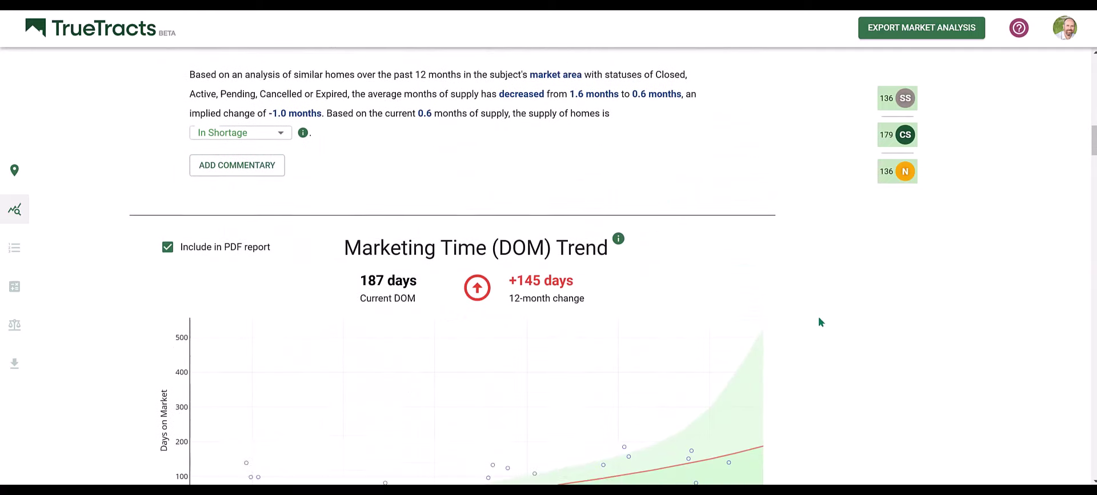
{"action": "scroll", "coordinate": [821, 318], "scroll_direction": "down", "scroll_amount": 15}
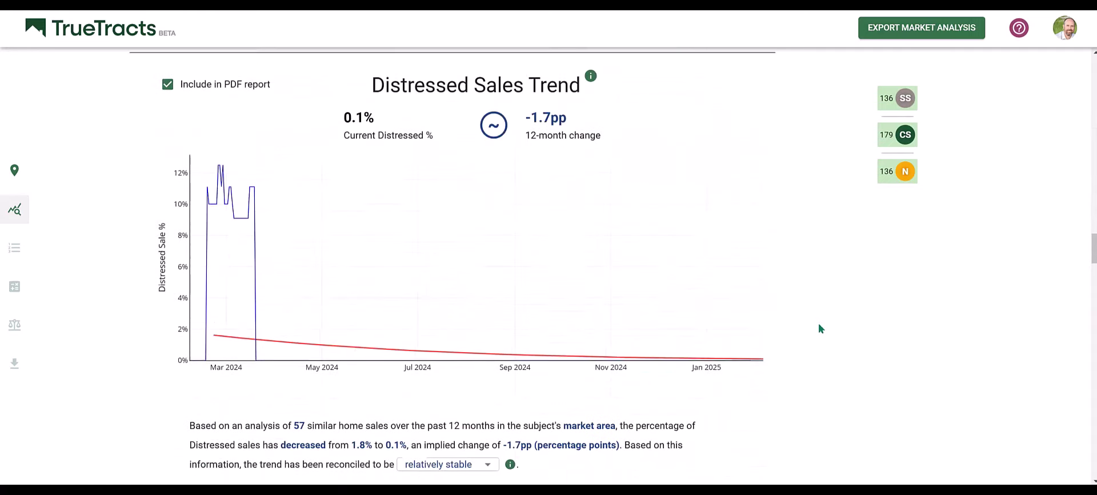
{"action": "scroll", "coordinate": [817, 327], "scroll_direction": "down", "scroll_amount": 15}
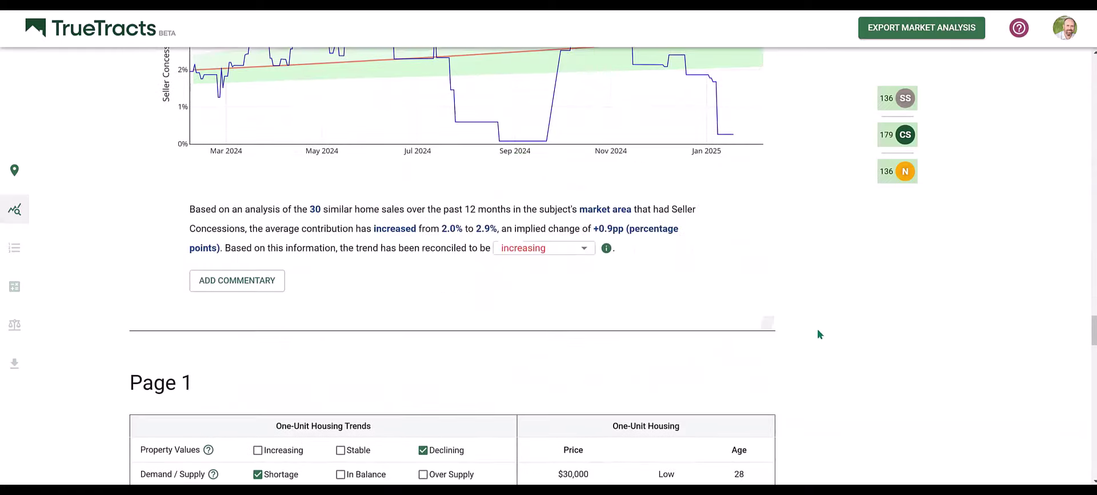
{"action": "scroll", "coordinate": [817, 333], "scroll_direction": "down", "scroll_amount": 5}
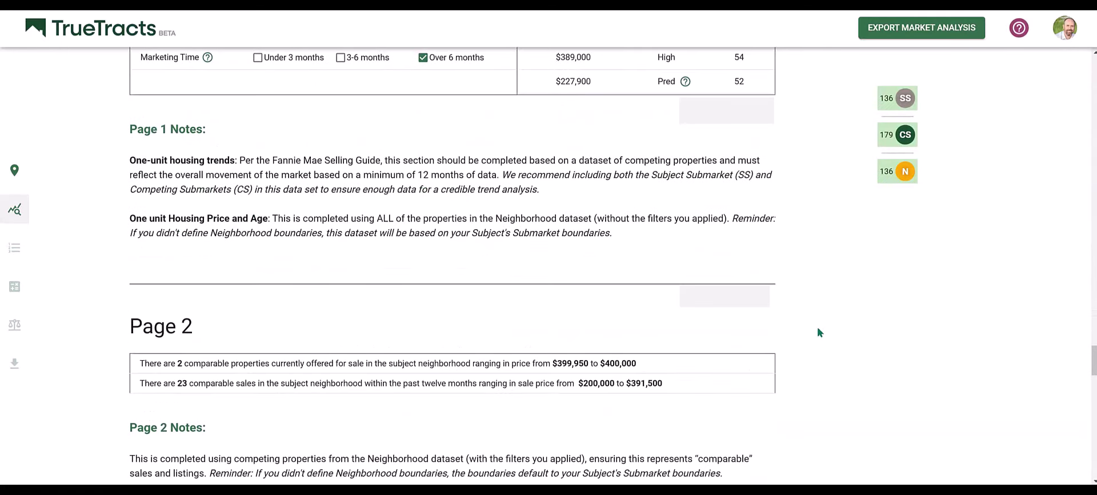
{"action": "scroll", "coordinate": [818, 330], "scroll_direction": "down", "scroll_amount": 7}
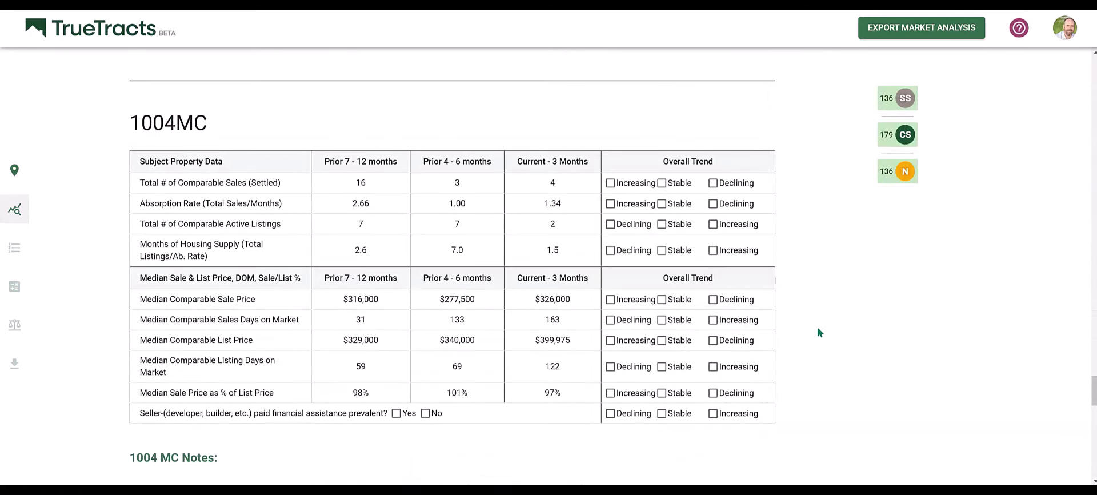
{"action": "scroll", "coordinate": [818, 328], "scroll_direction": "down", "scroll_amount": 16}
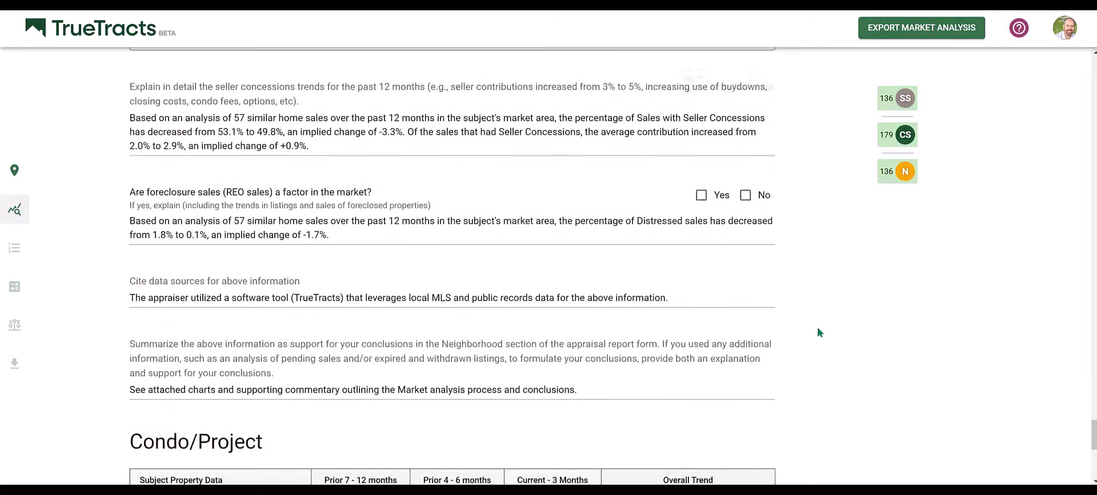
Step: Answer No to foreclosure sales being a factor in the Condo/Project section and start editing the project trends summary
{"action": "scroll", "coordinate": [818, 329], "scroll_direction": "down", "scroll_amount": 3}
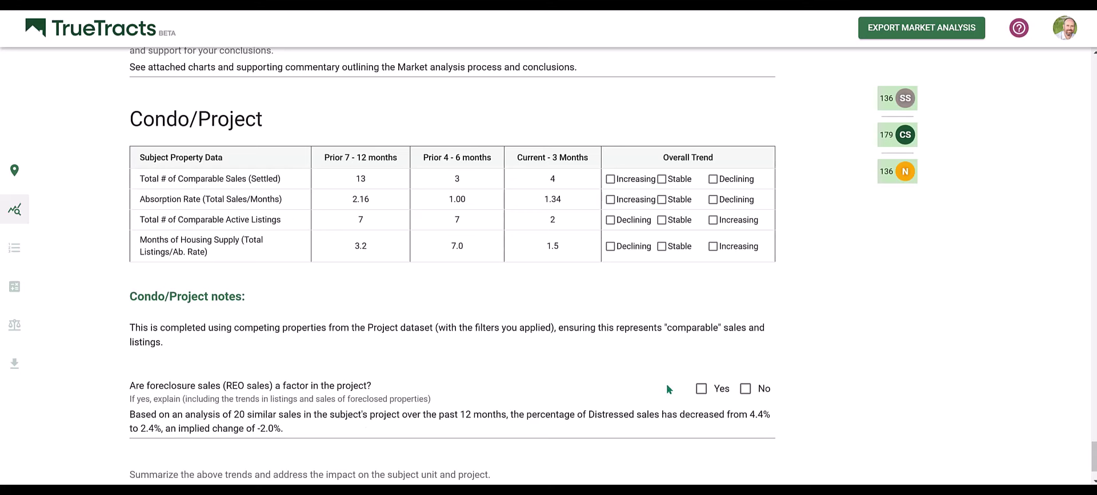
{"action": "left_click", "coordinate": [701, 389]}
{"action": "left_click", "coordinate": [701, 389]}
{"action": "left_click", "coordinate": [745, 388]}
{"action": "scroll", "coordinate": [614, 407], "scroll_direction": "down", "scroll_amount": 1}
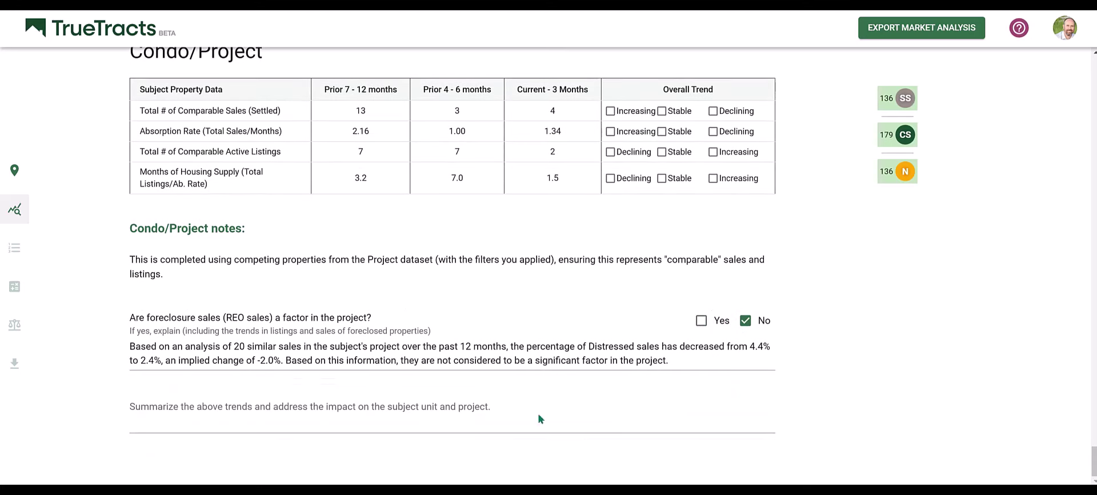
{"action": "left_click", "coordinate": [428, 423]}
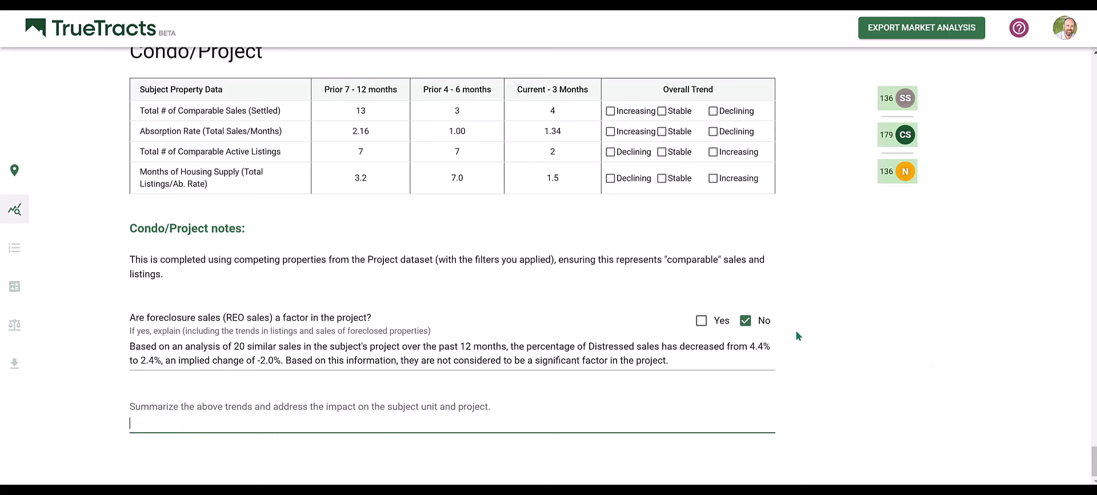
{"action": "scroll", "coordinate": [797, 330], "scroll_direction": "up", "scroll_amount": 20}
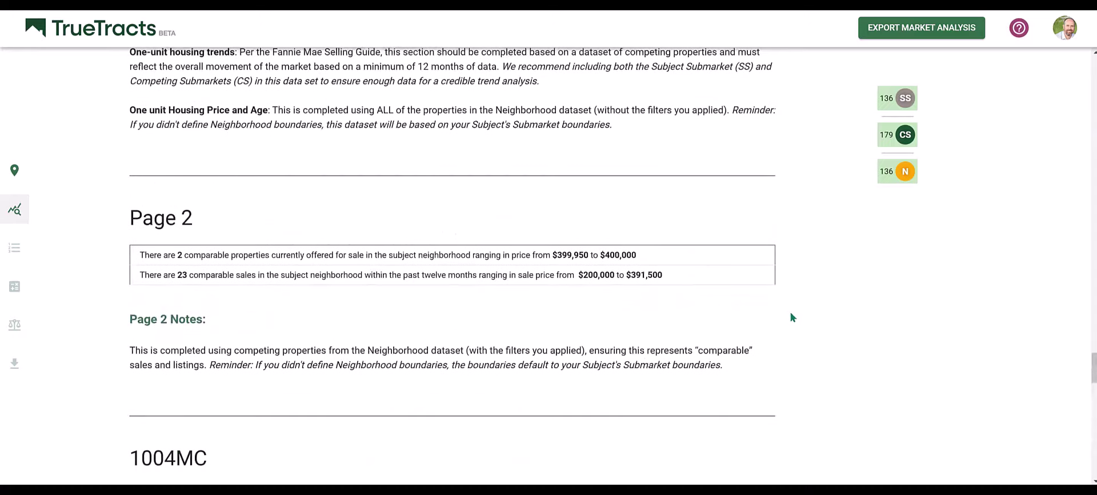
{"action": "scroll", "coordinate": [790, 310], "scroll_direction": "up", "scroll_amount": 15}
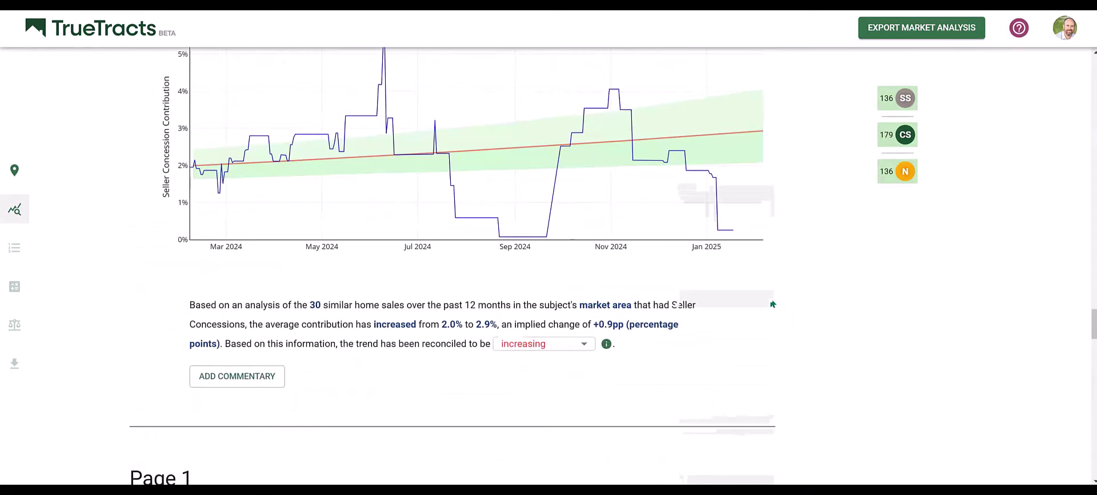
Step: Switch to the True Footage website, examine the TrueTracts sign-up form, close it, and return to the Google Slides presentation
{"action": "key", "text": "alt+Tab"}
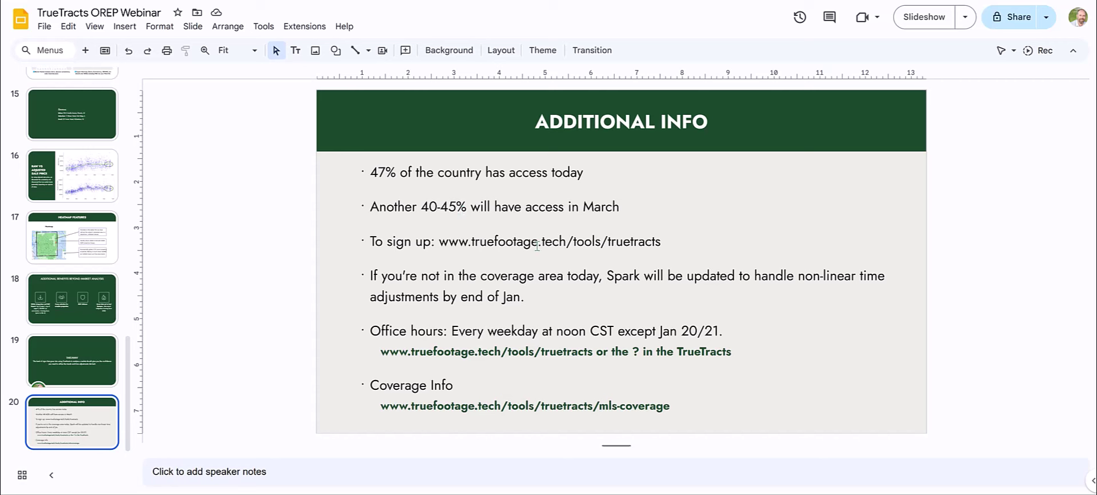
{"action": "left_click", "coordinate": [132, 1]}
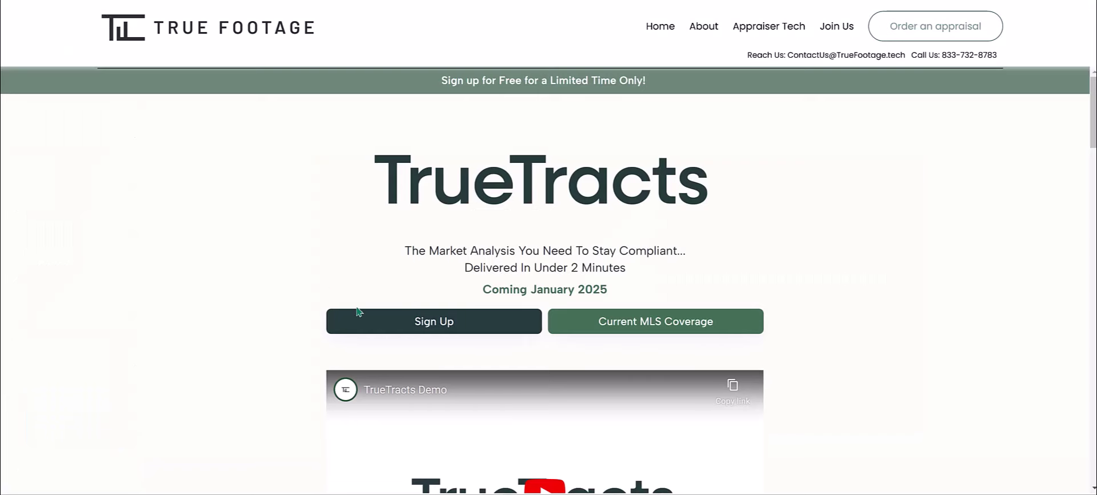
{"action": "left_click", "coordinate": [437, 324]}
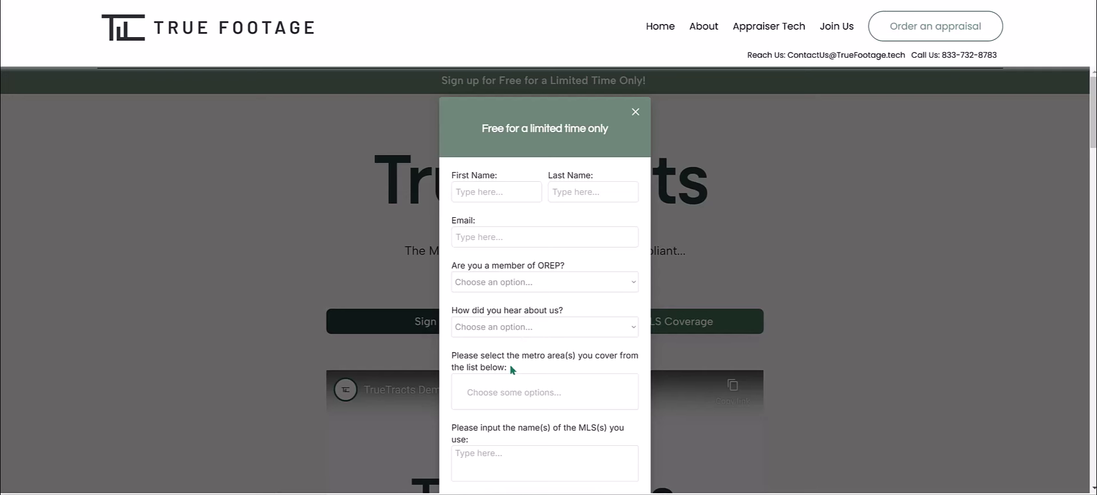
{"action": "left_click", "coordinate": [634, 112]}
{"action": "key", "text": "ctrl+shift+Tab"}
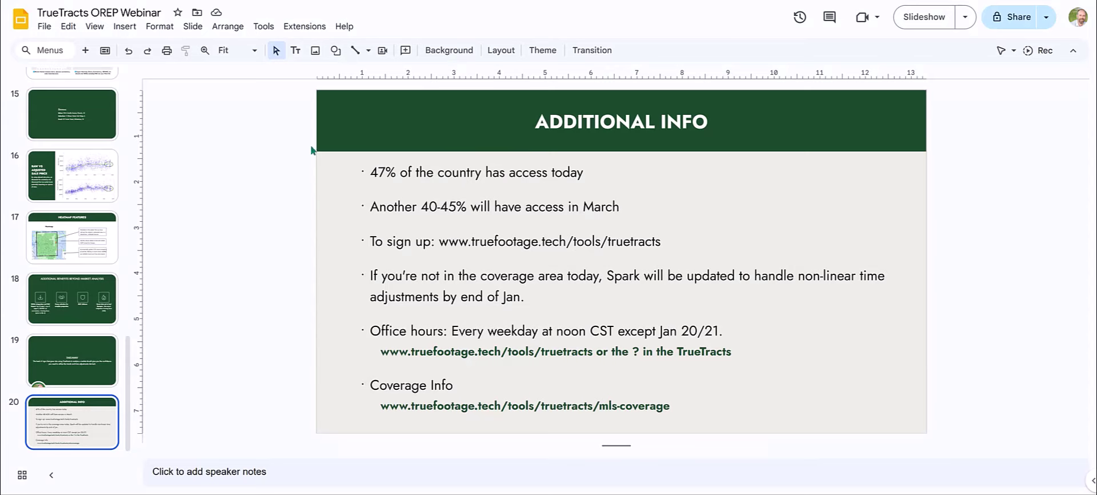